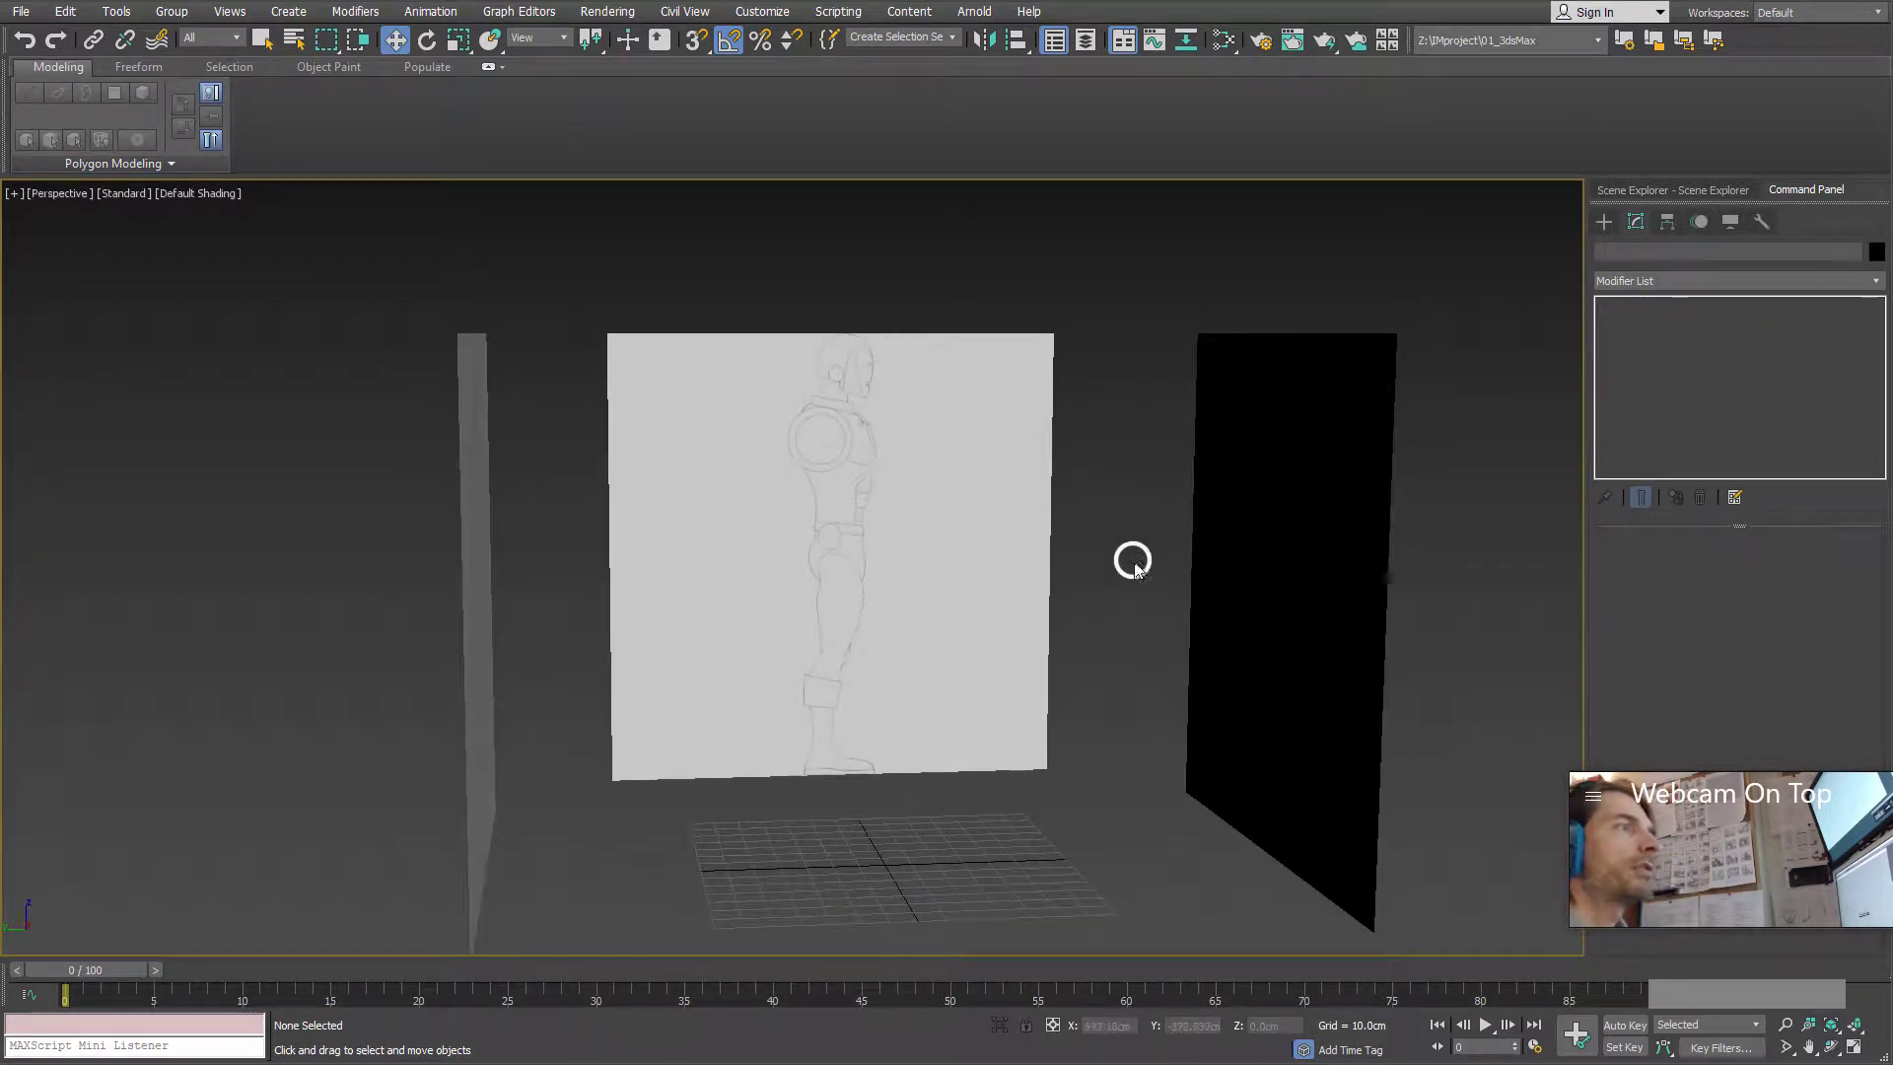
- Examine the front-view character blueprint, from the head and chest down to the belt and legs
middle_click_drag(1133, 579, 980, 562, "alt")
key("space")
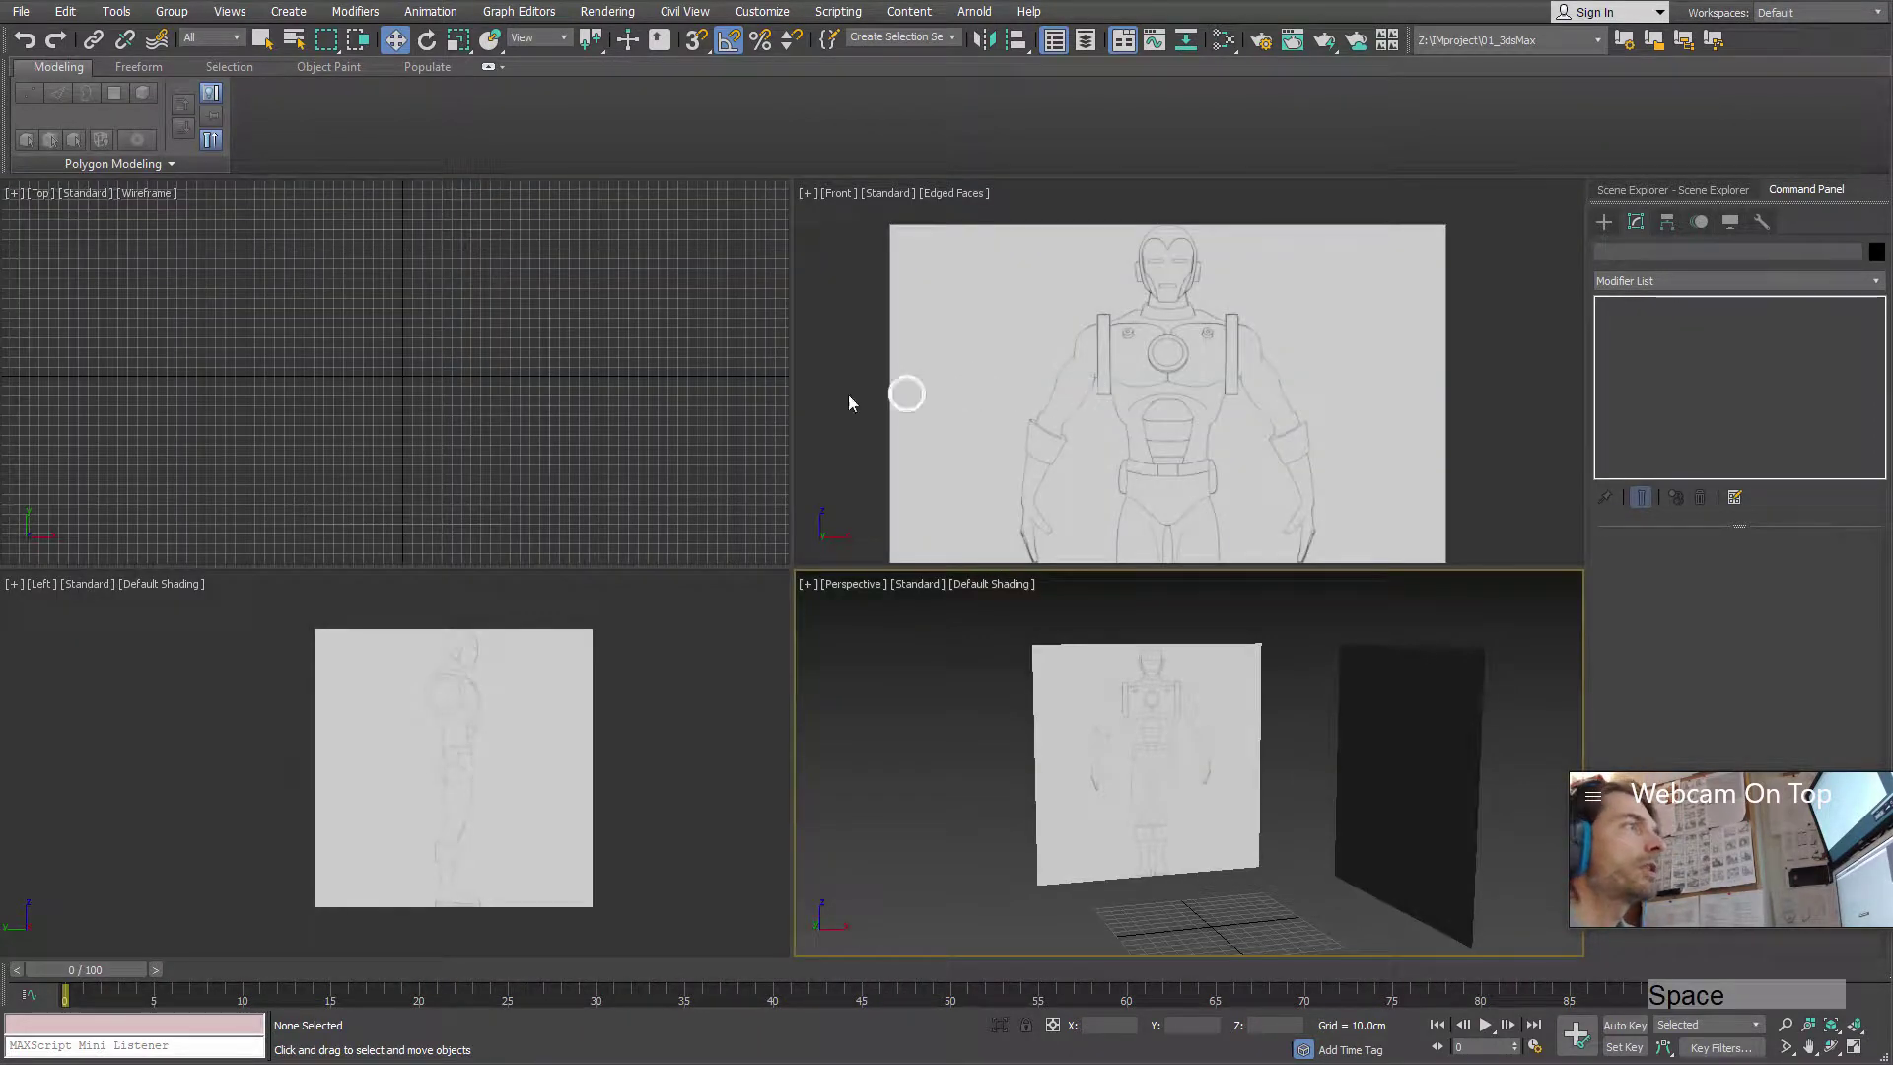
middle_click_drag(664, 418, 609, 390)
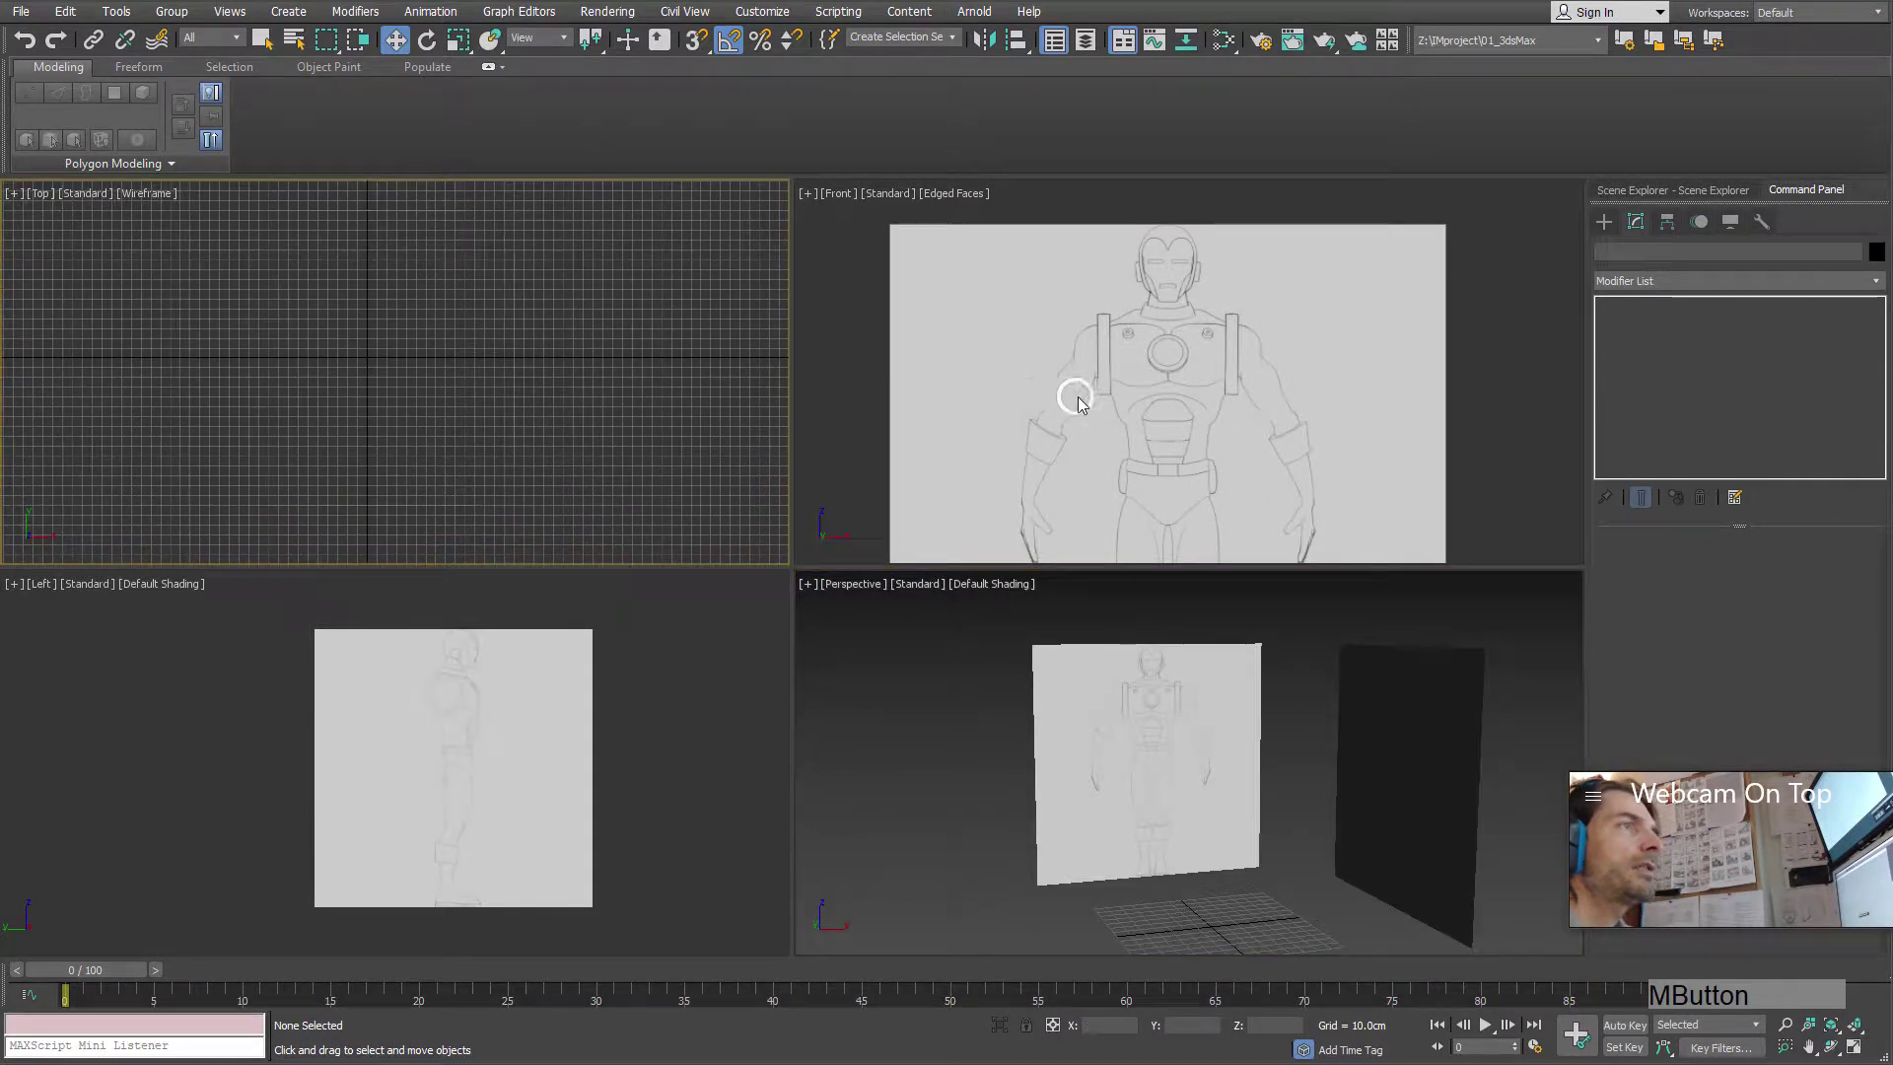
middle_click_drag(1078, 402, 1090, 423)
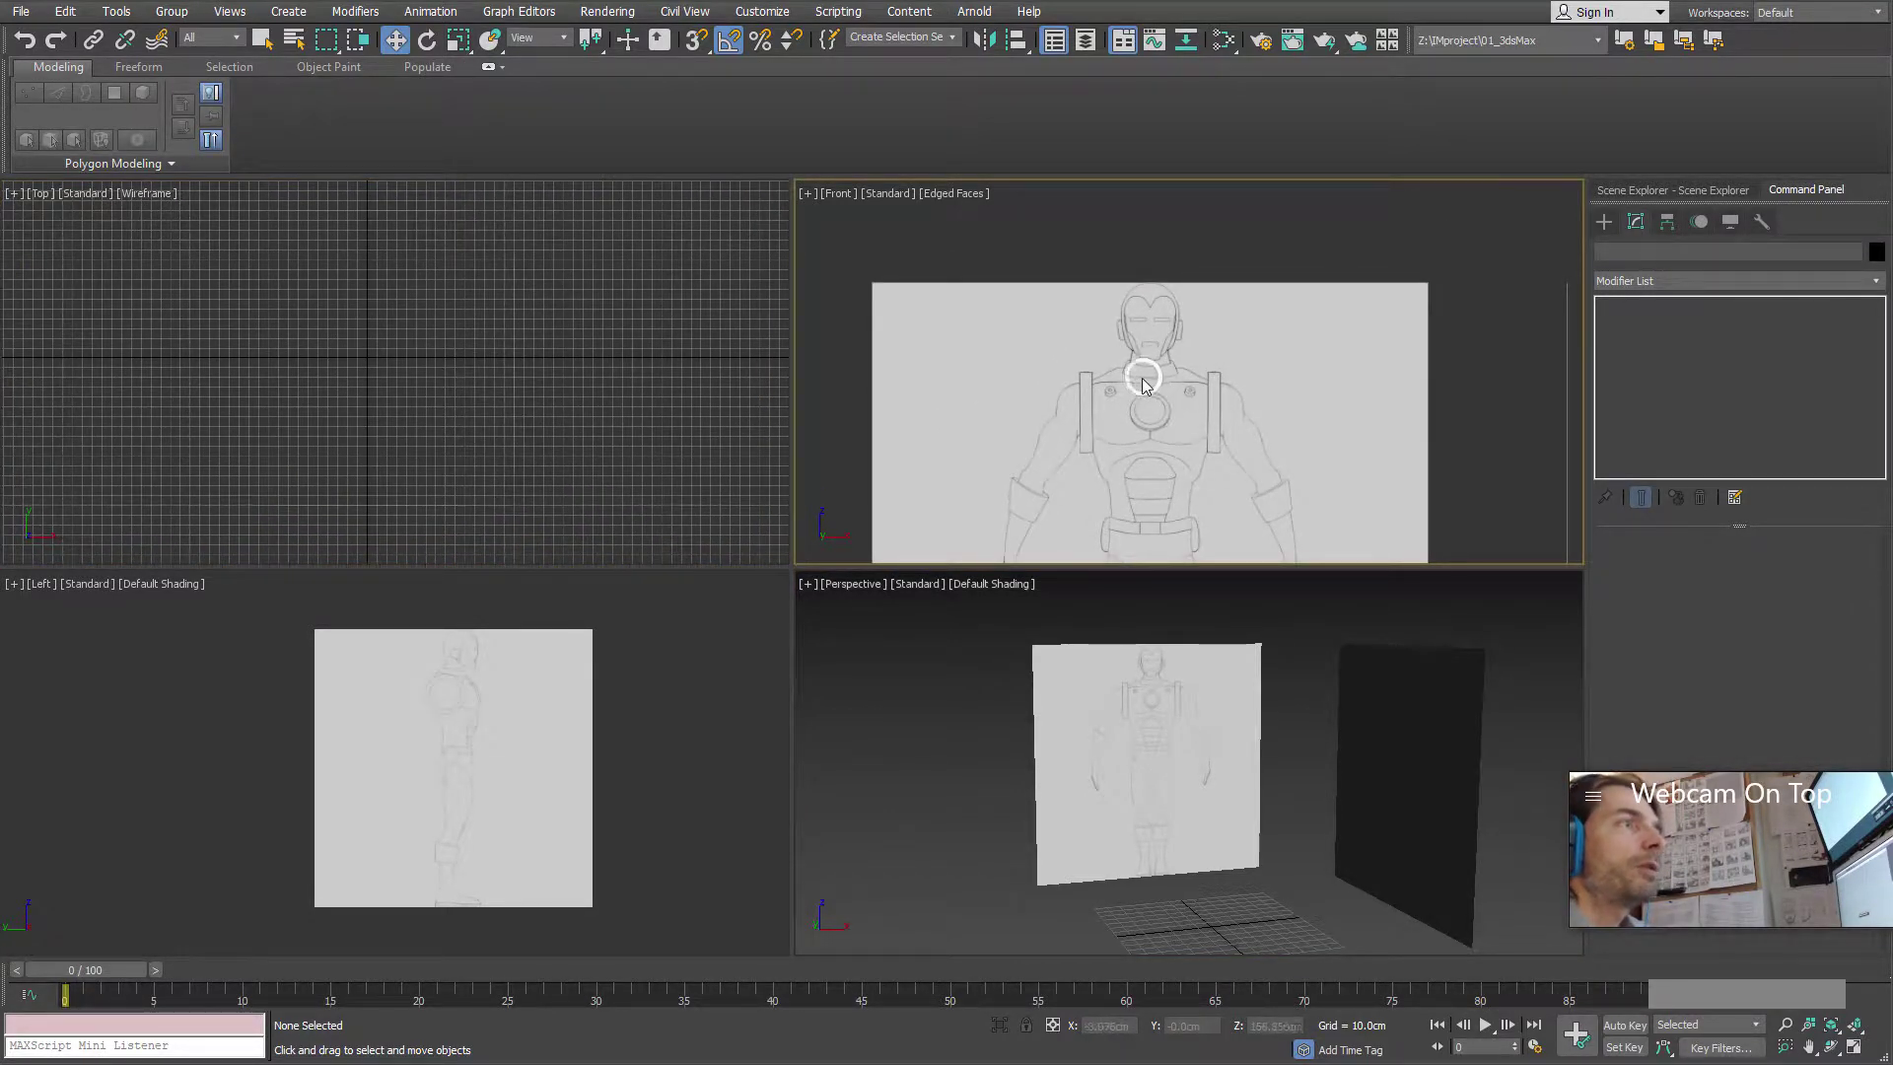
key("space")
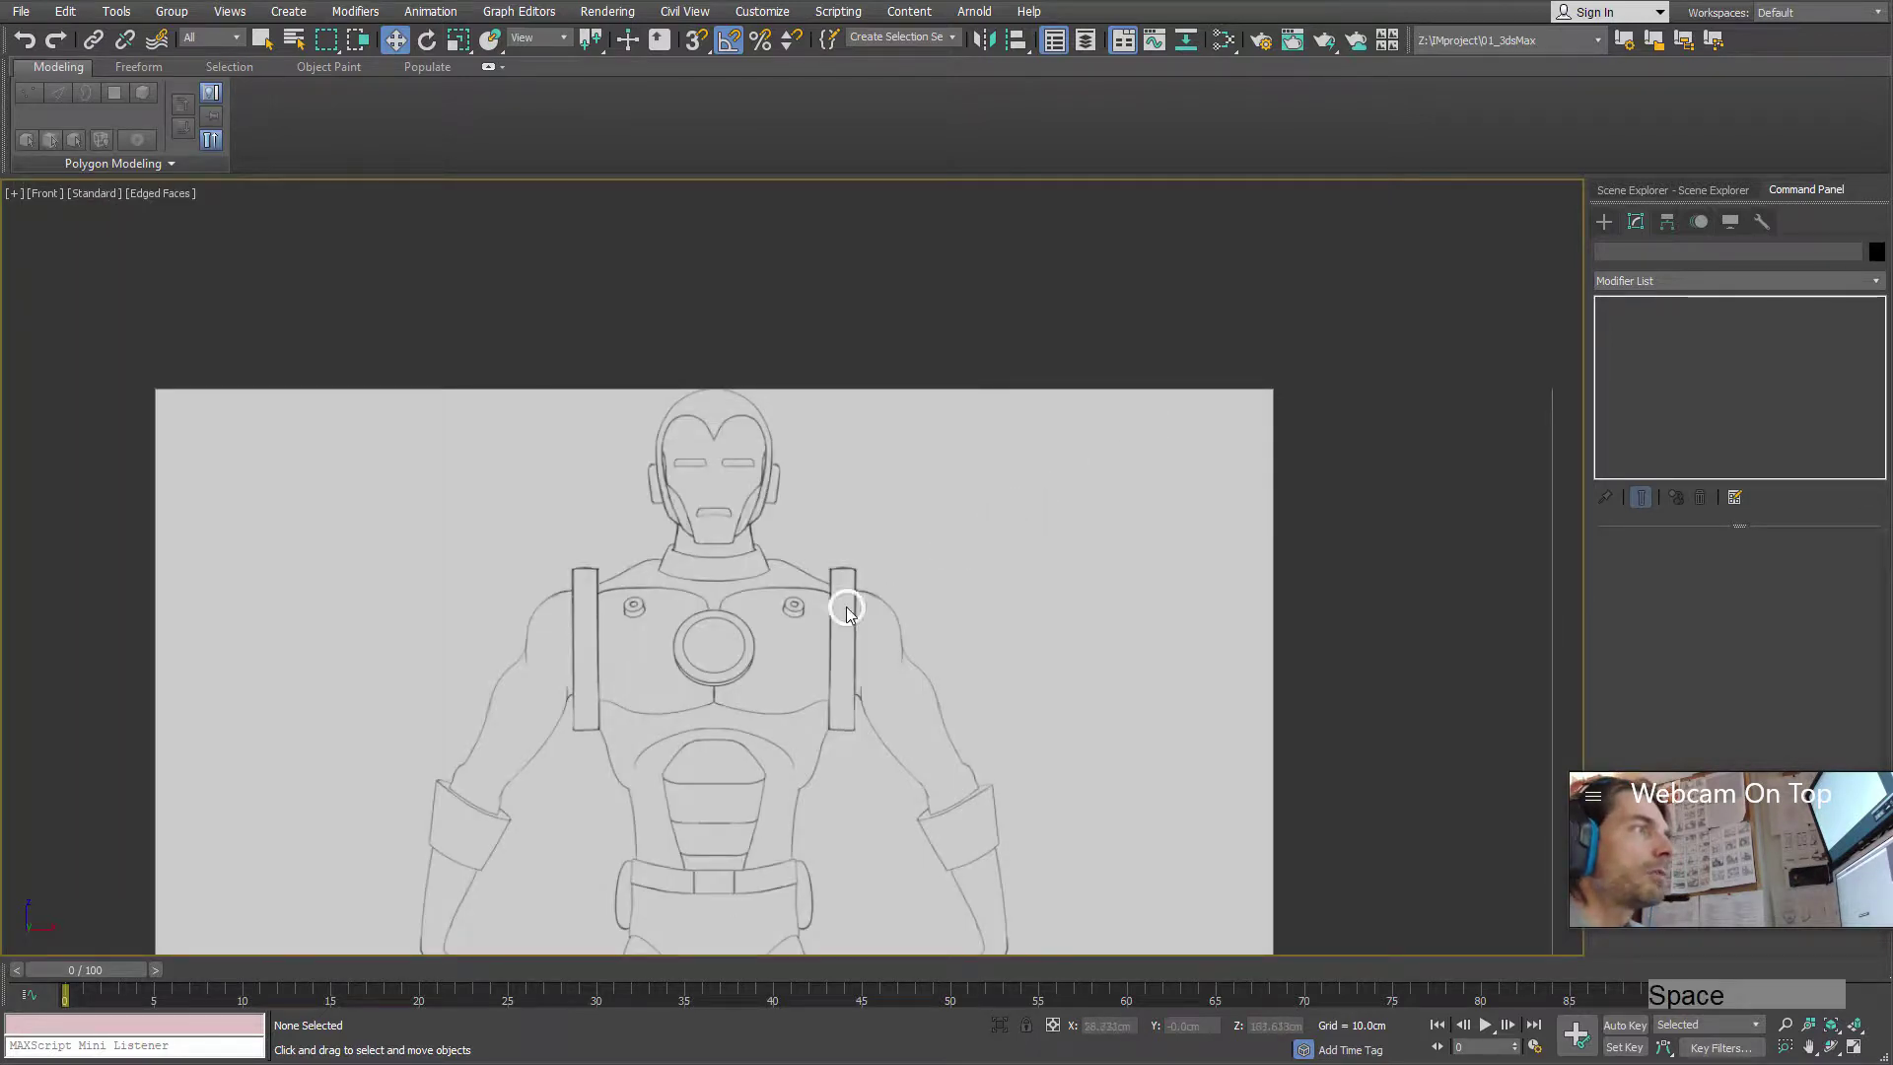
mouse_move(870, 613)
middle_mouse_down()
mouse_move(983, 471)
mouse_move(926, 490)
mouse_move(938, 465)
mouse_move(950, 529)
middle_mouse_up()
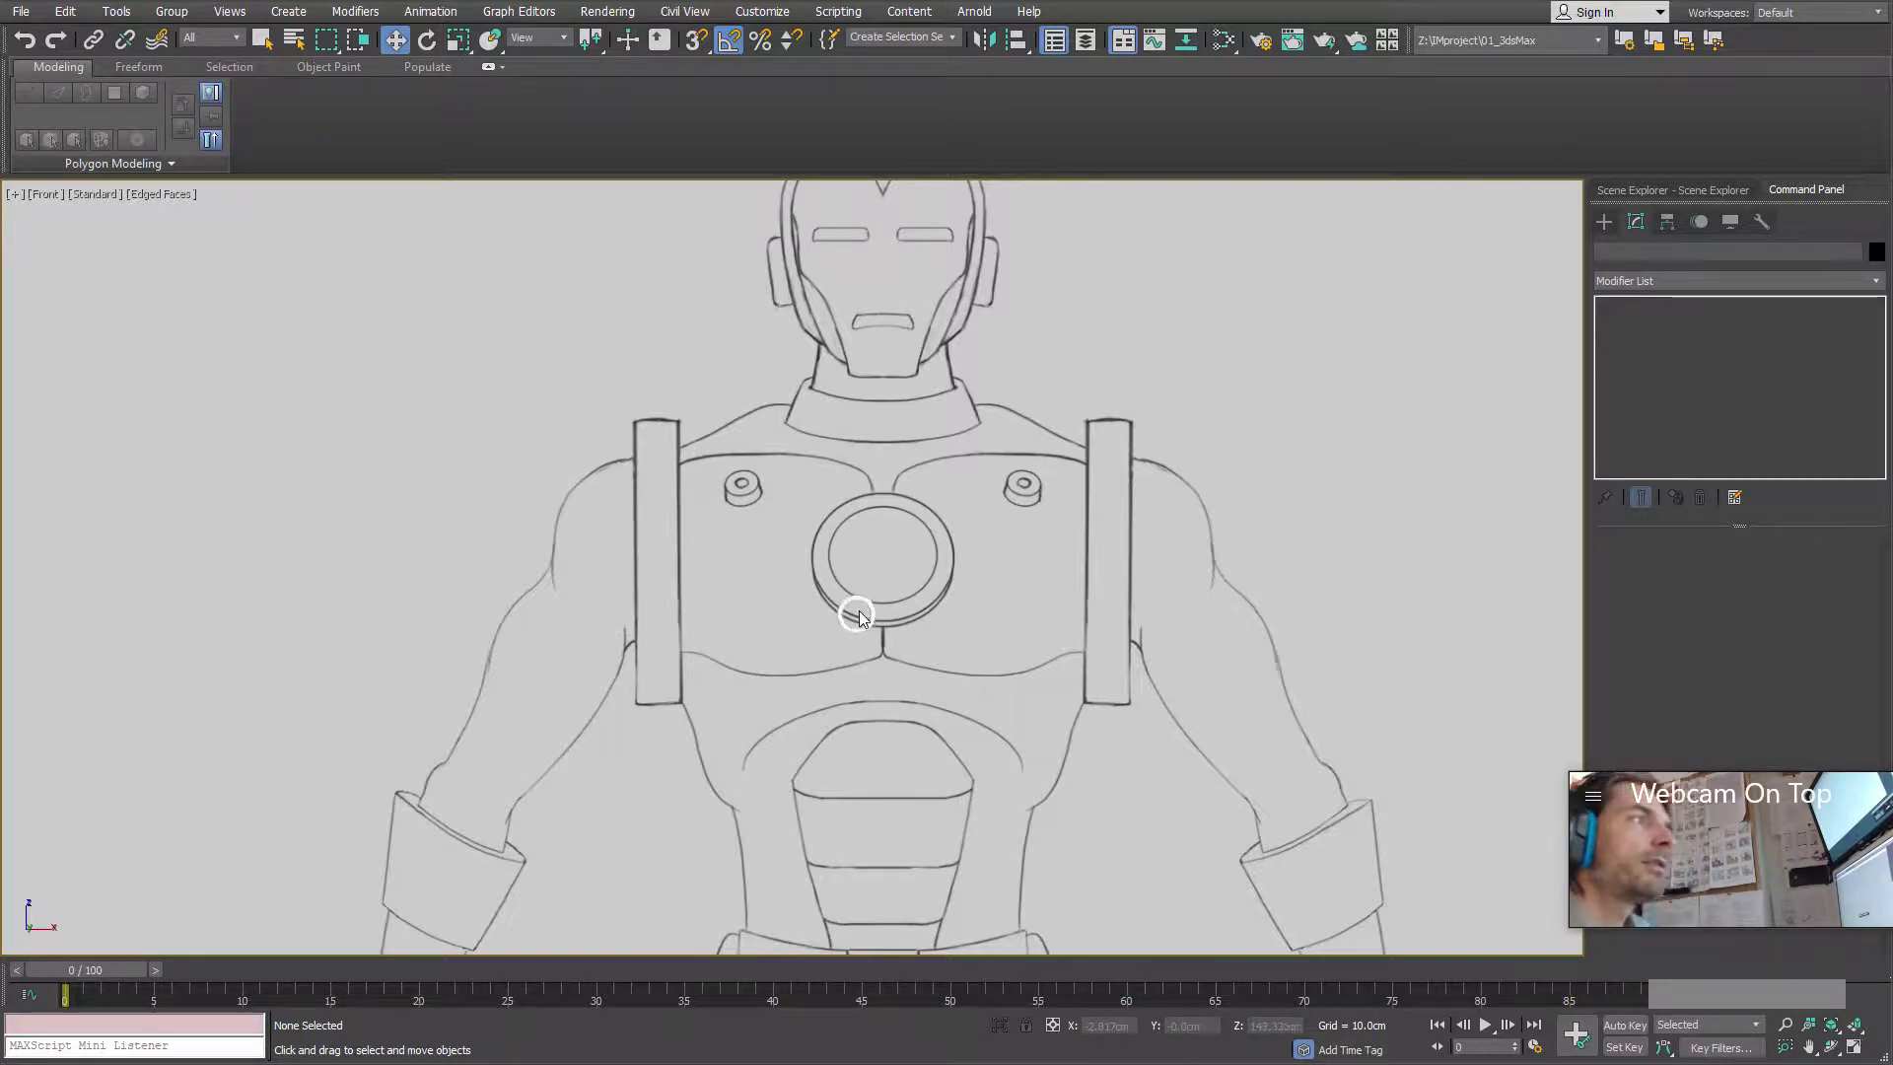
mouse_move(887, 560)
middle_mouse_down("ctrl+alt")
mouse_move(846, 531)
mouse_move(926, 570)
mouse_move(904, 612)
middle_mouse_up("ctrl+alt")
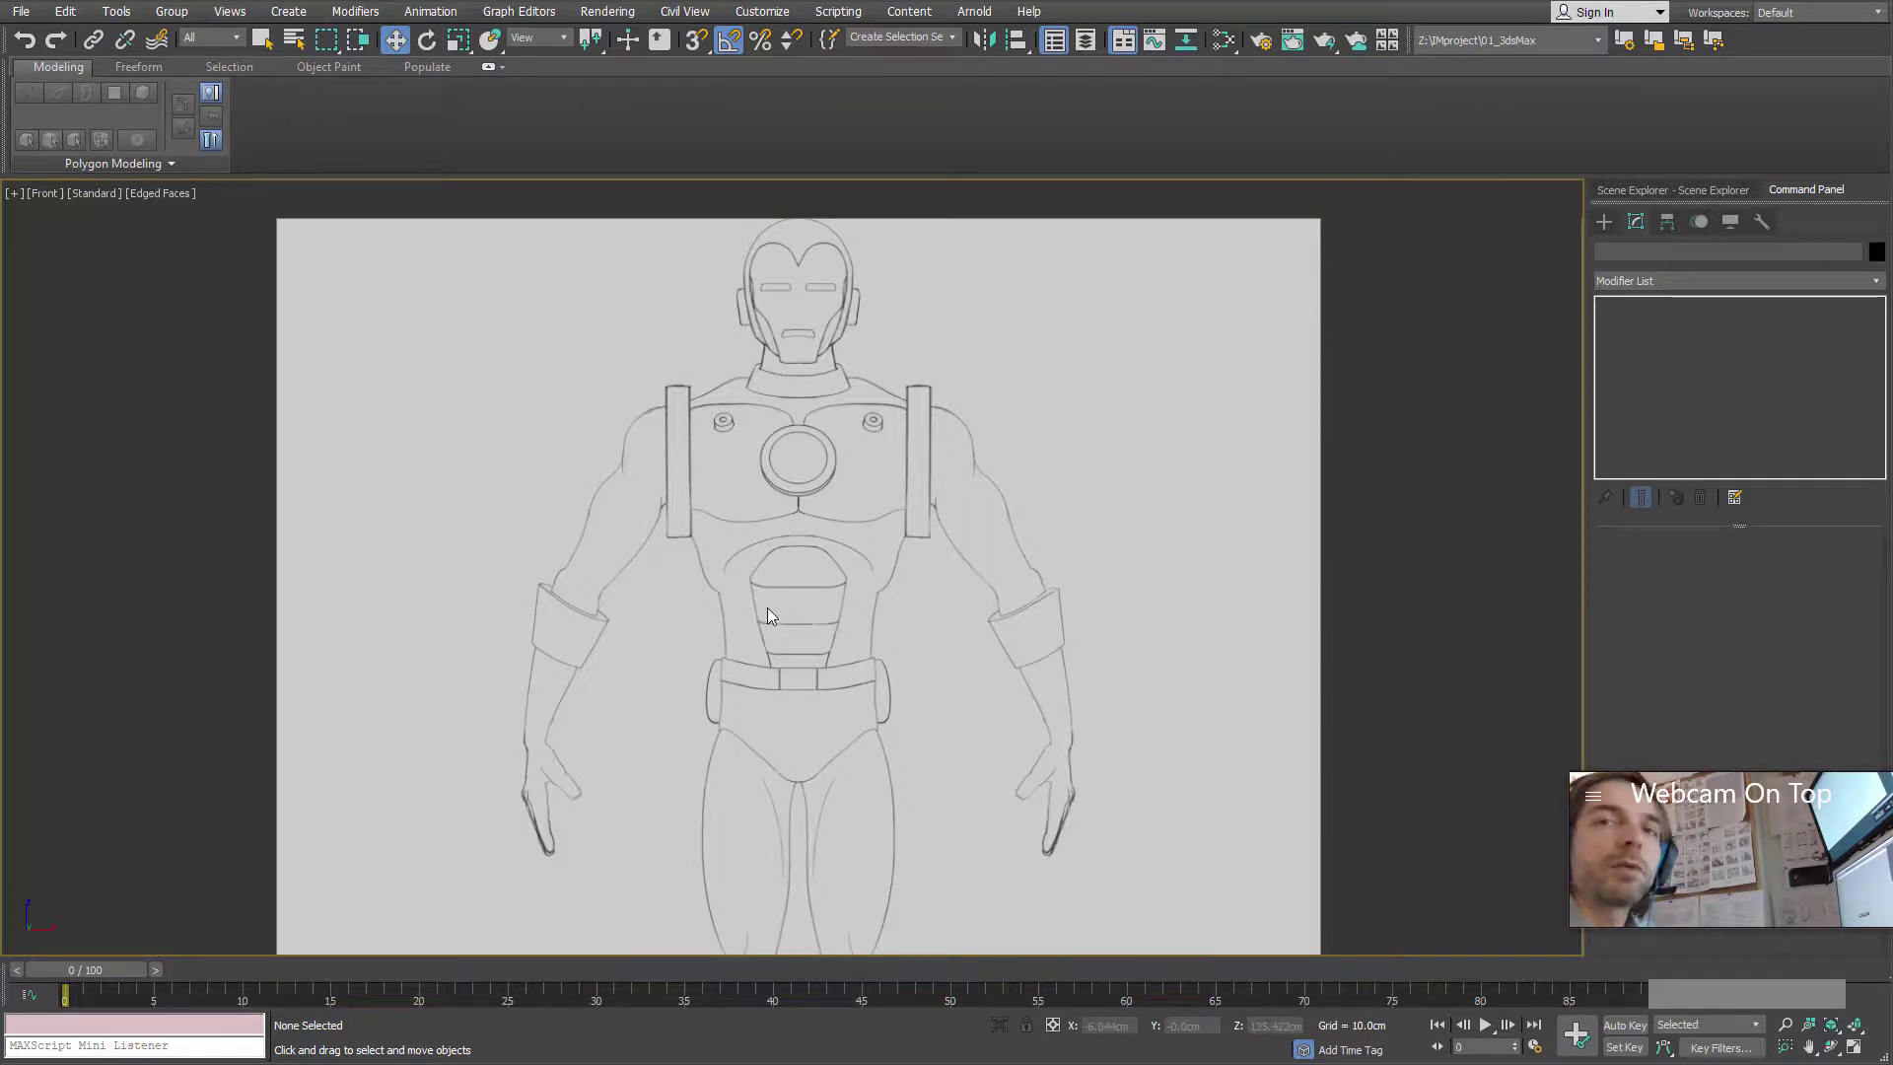
middle_click_drag(985, 494, 934, 647)
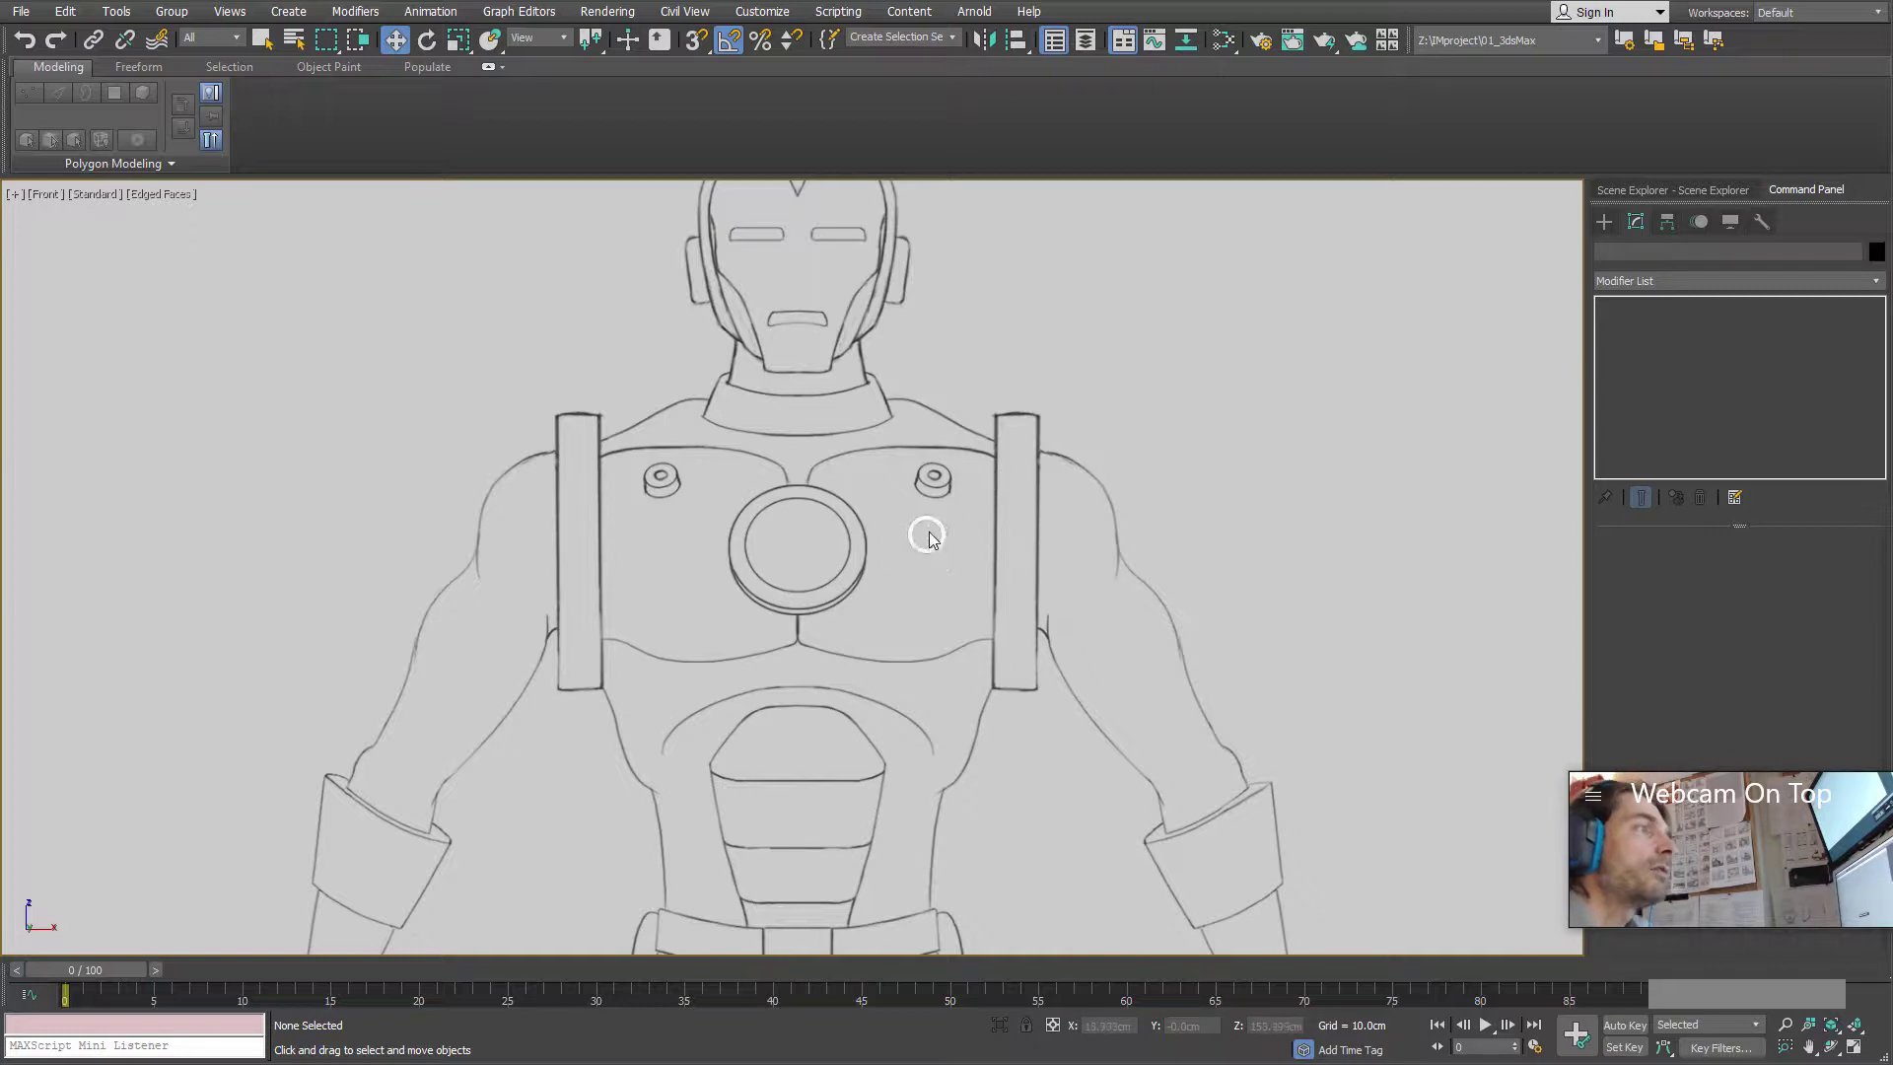
middle_click_drag(938, 494, 852, 582, "ctrl+alt")
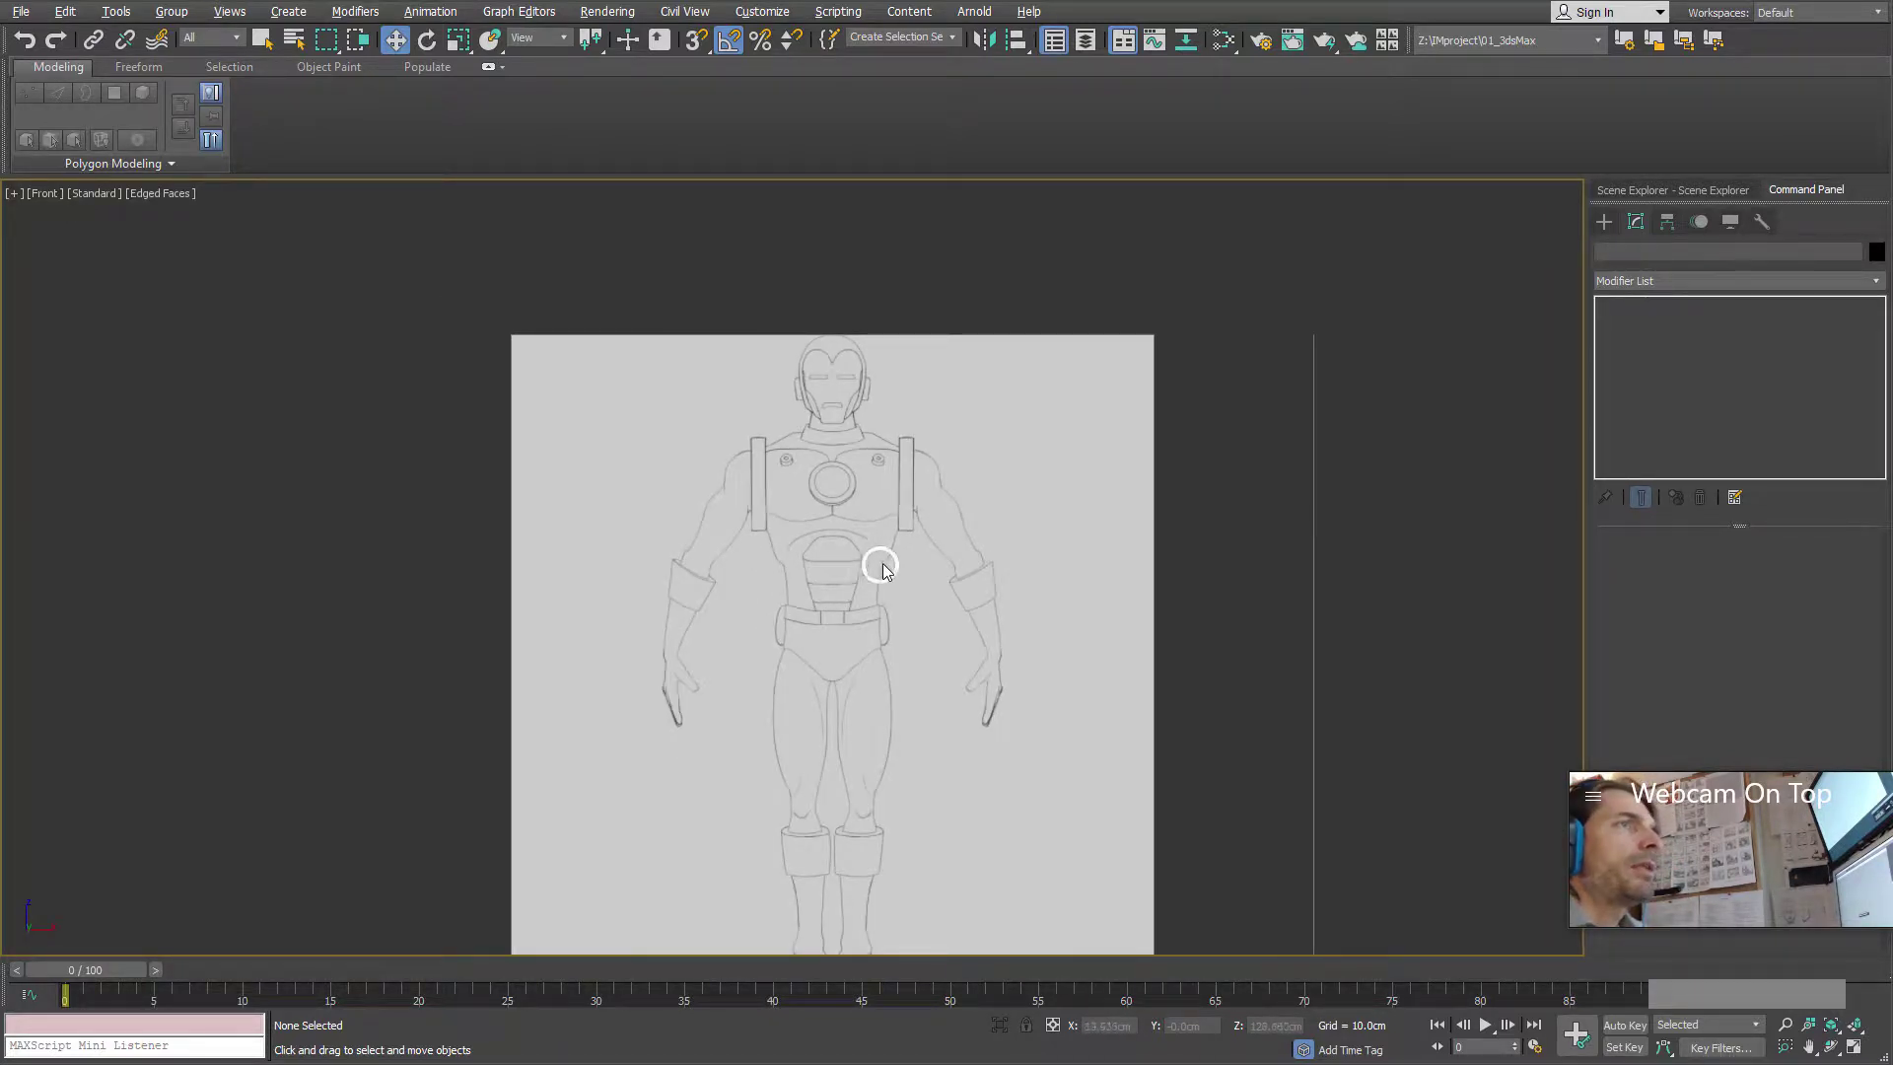
right_click(1604, 223)
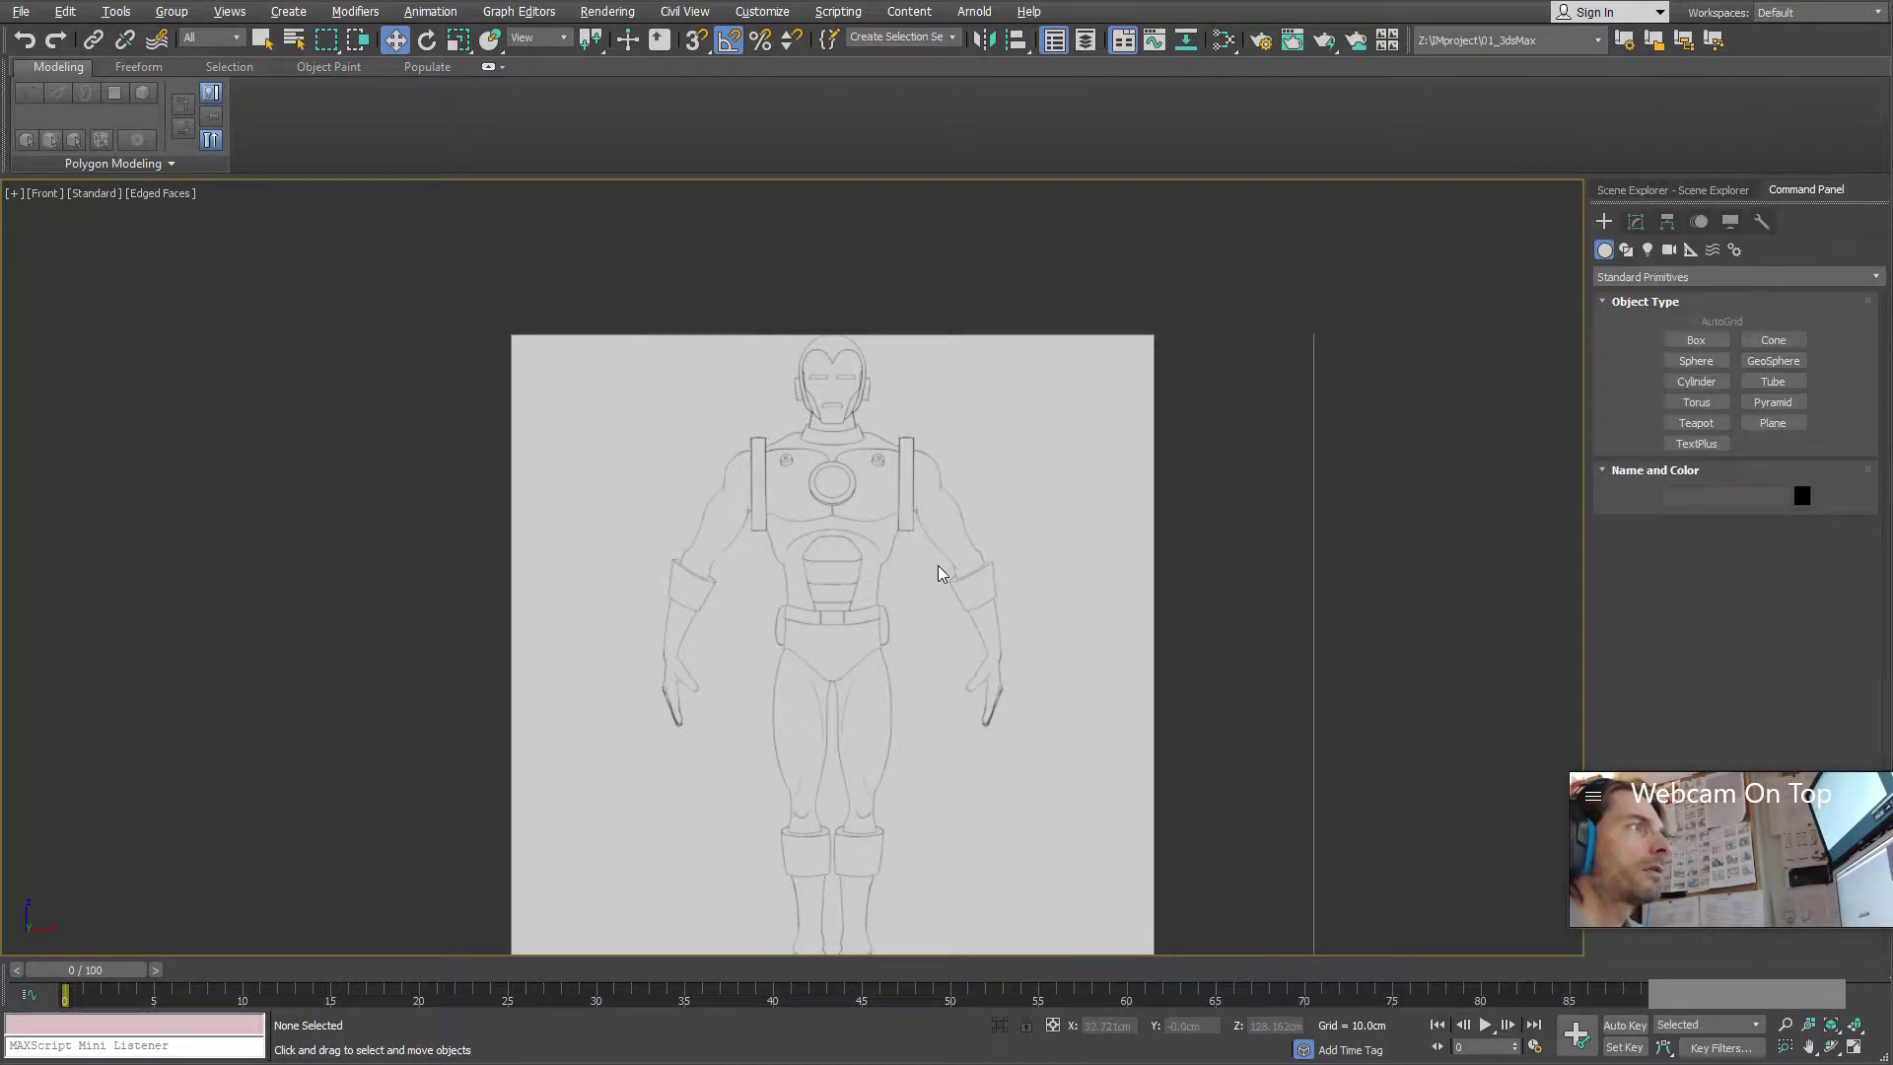
mouse_move(848, 493)
middle_mouse_down("ctrl+alt")
mouse_move(986, 542)
mouse_move(1278, 588)
middle_mouse_up("ctrl+alt")
scroll(854, 618, "up", 3)
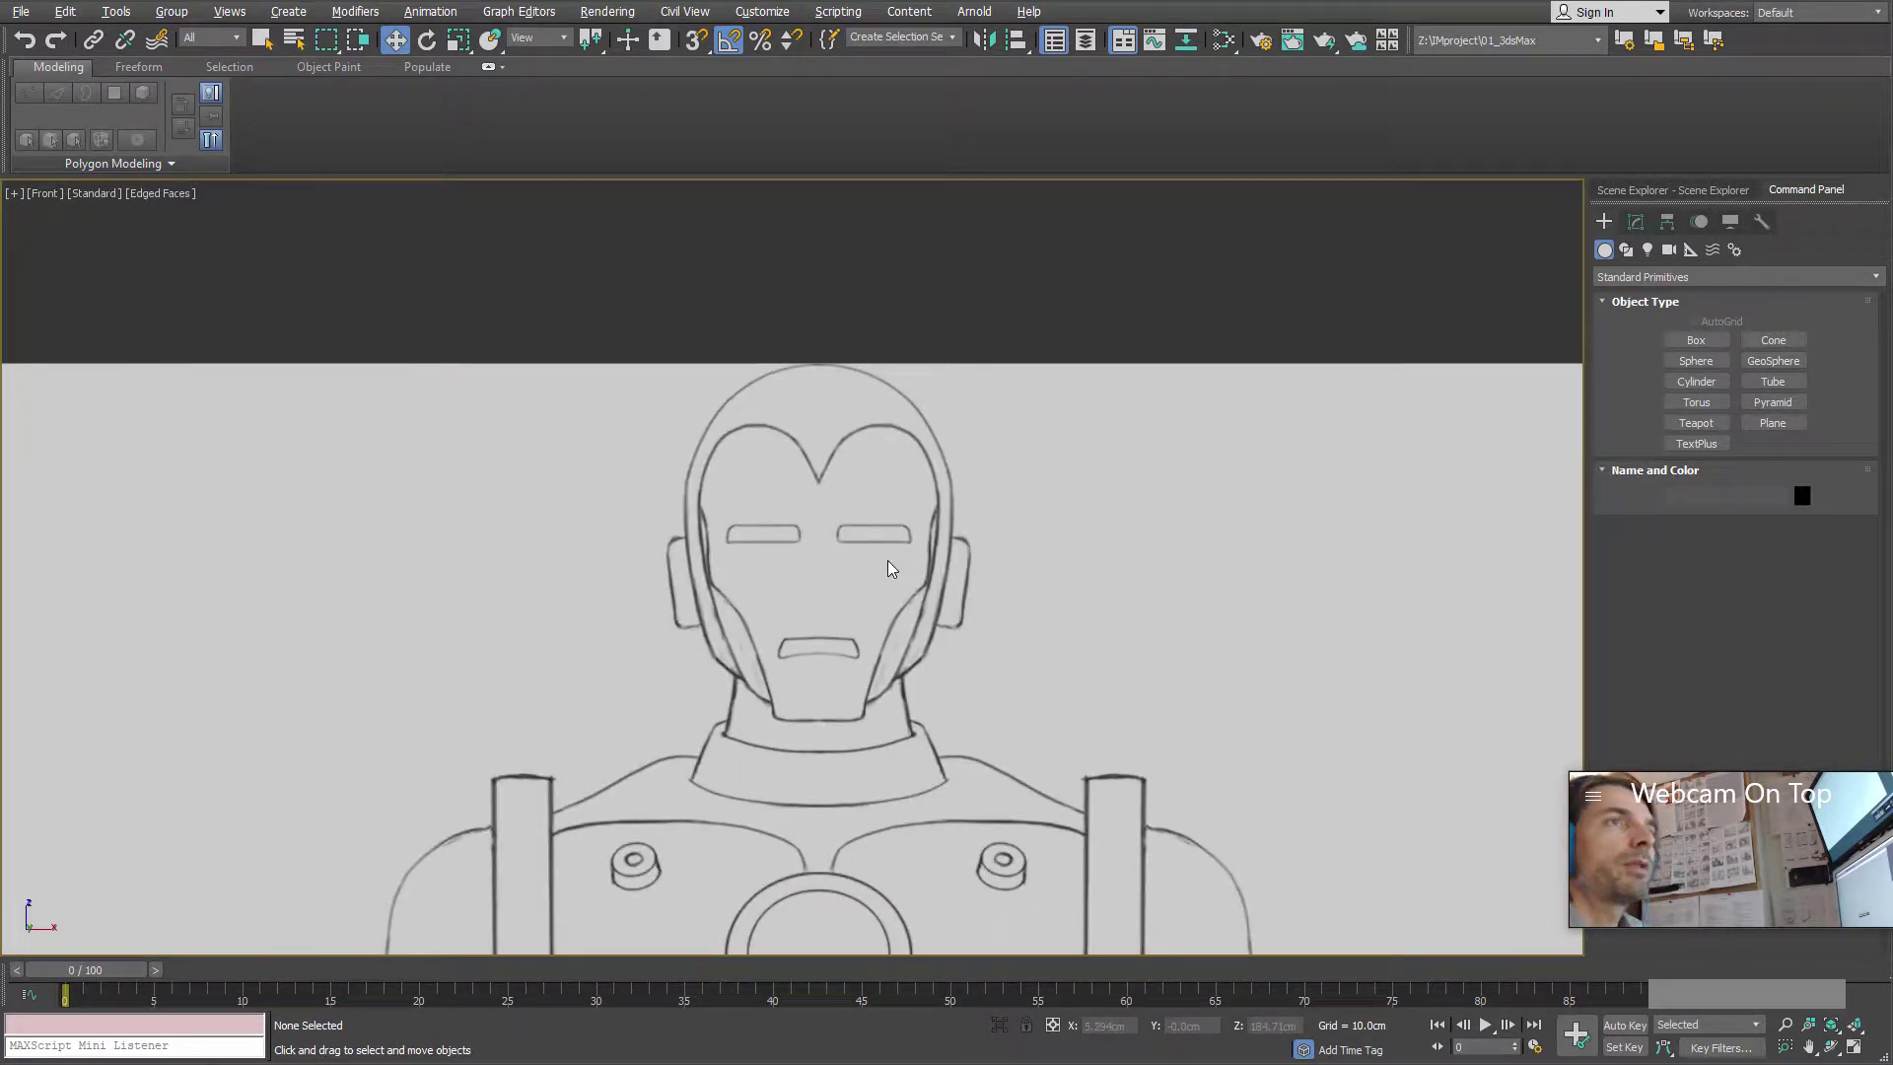
left_click(1698, 340)
mouse_move(668, 373)
left_mouse_down()
mouse_move(856, 487)
mouse_move(976, 677)
mouse_move(979, 759)
left_mouse_up()
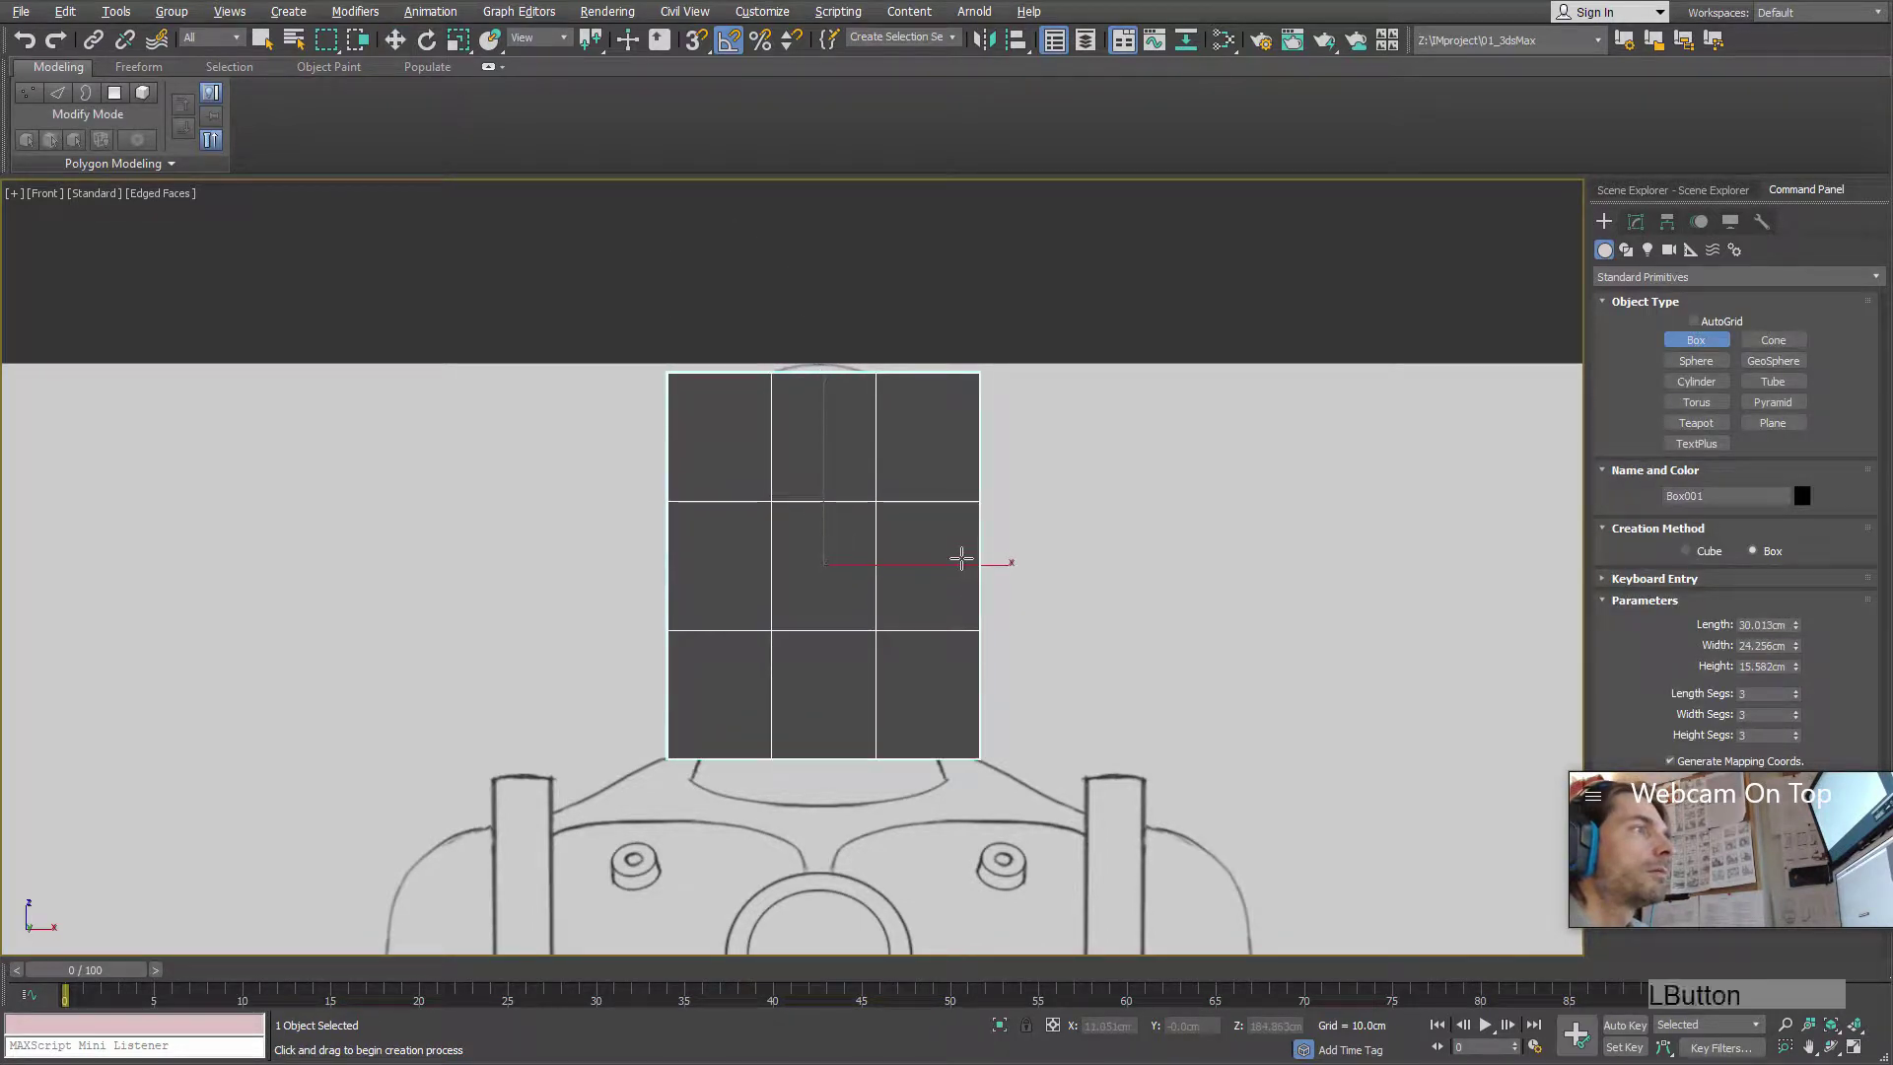
key("space")
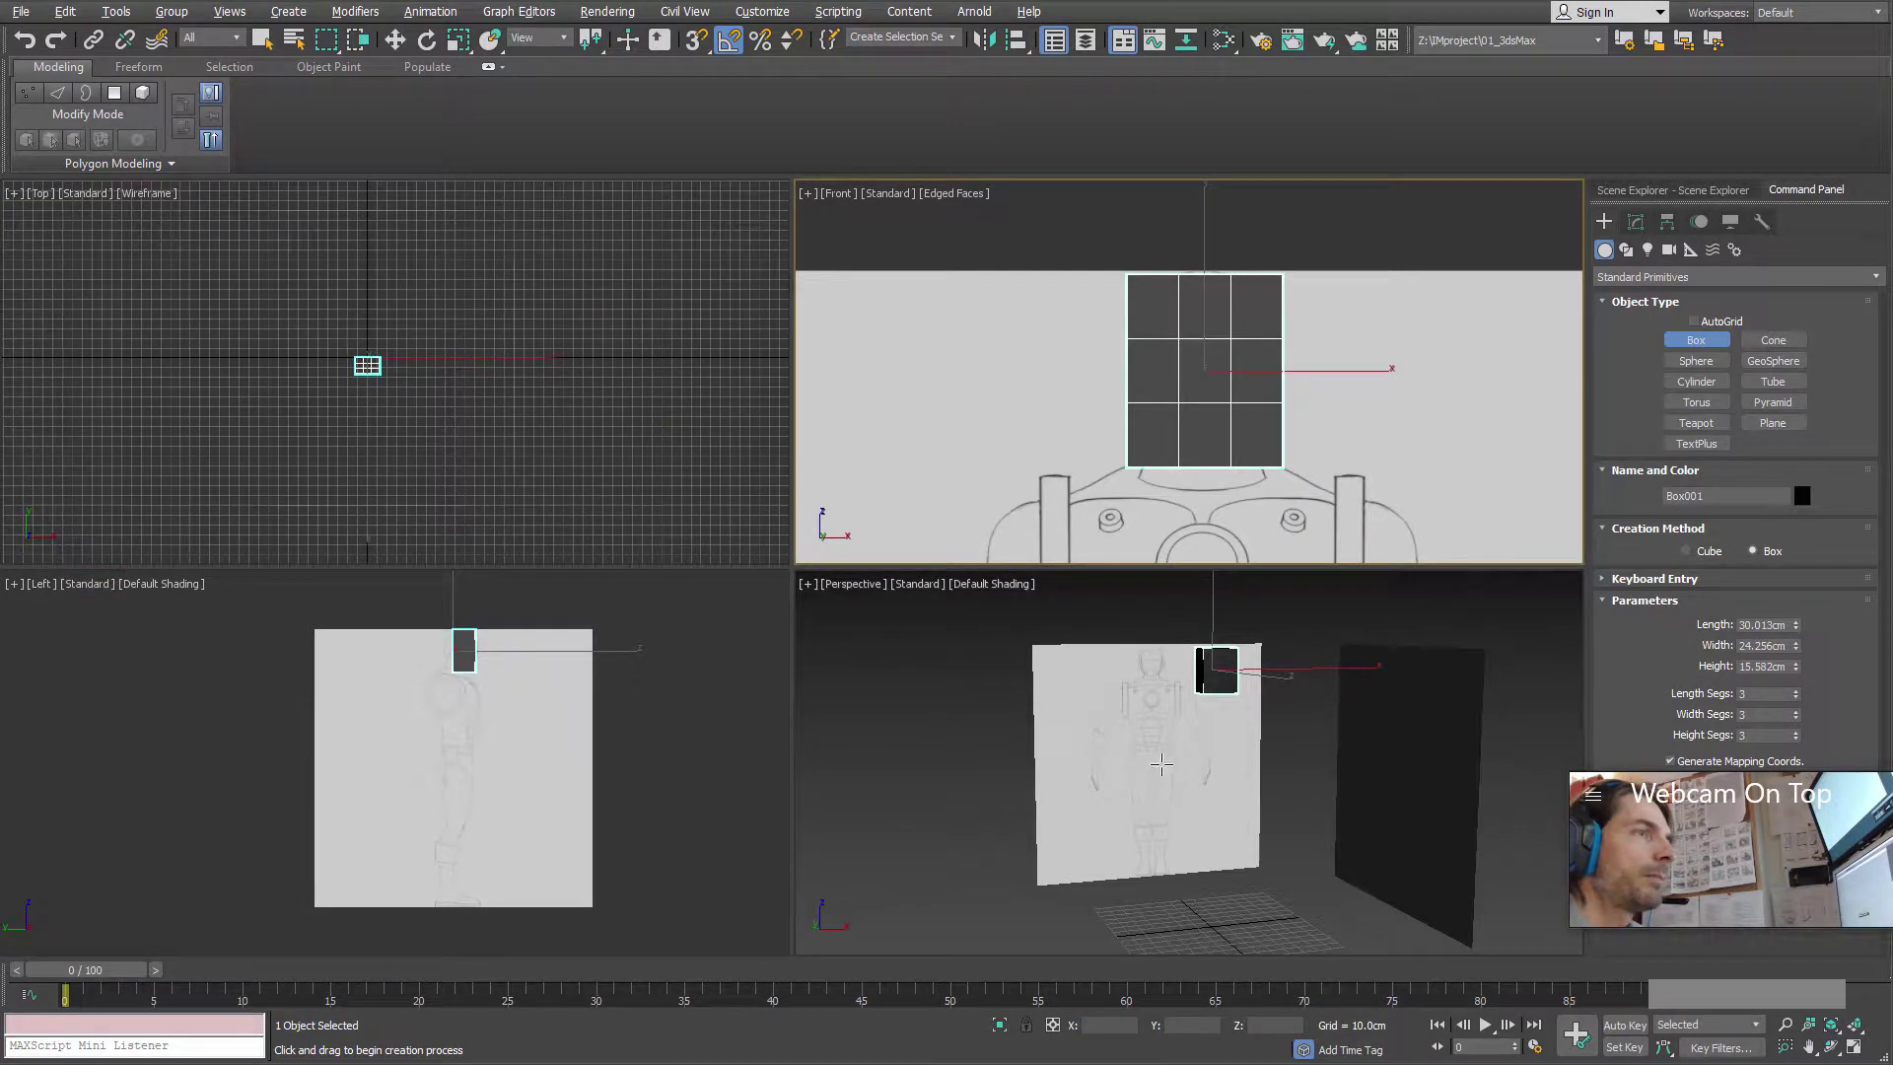
middle_click_drag(1163, 763, 1225, 715)
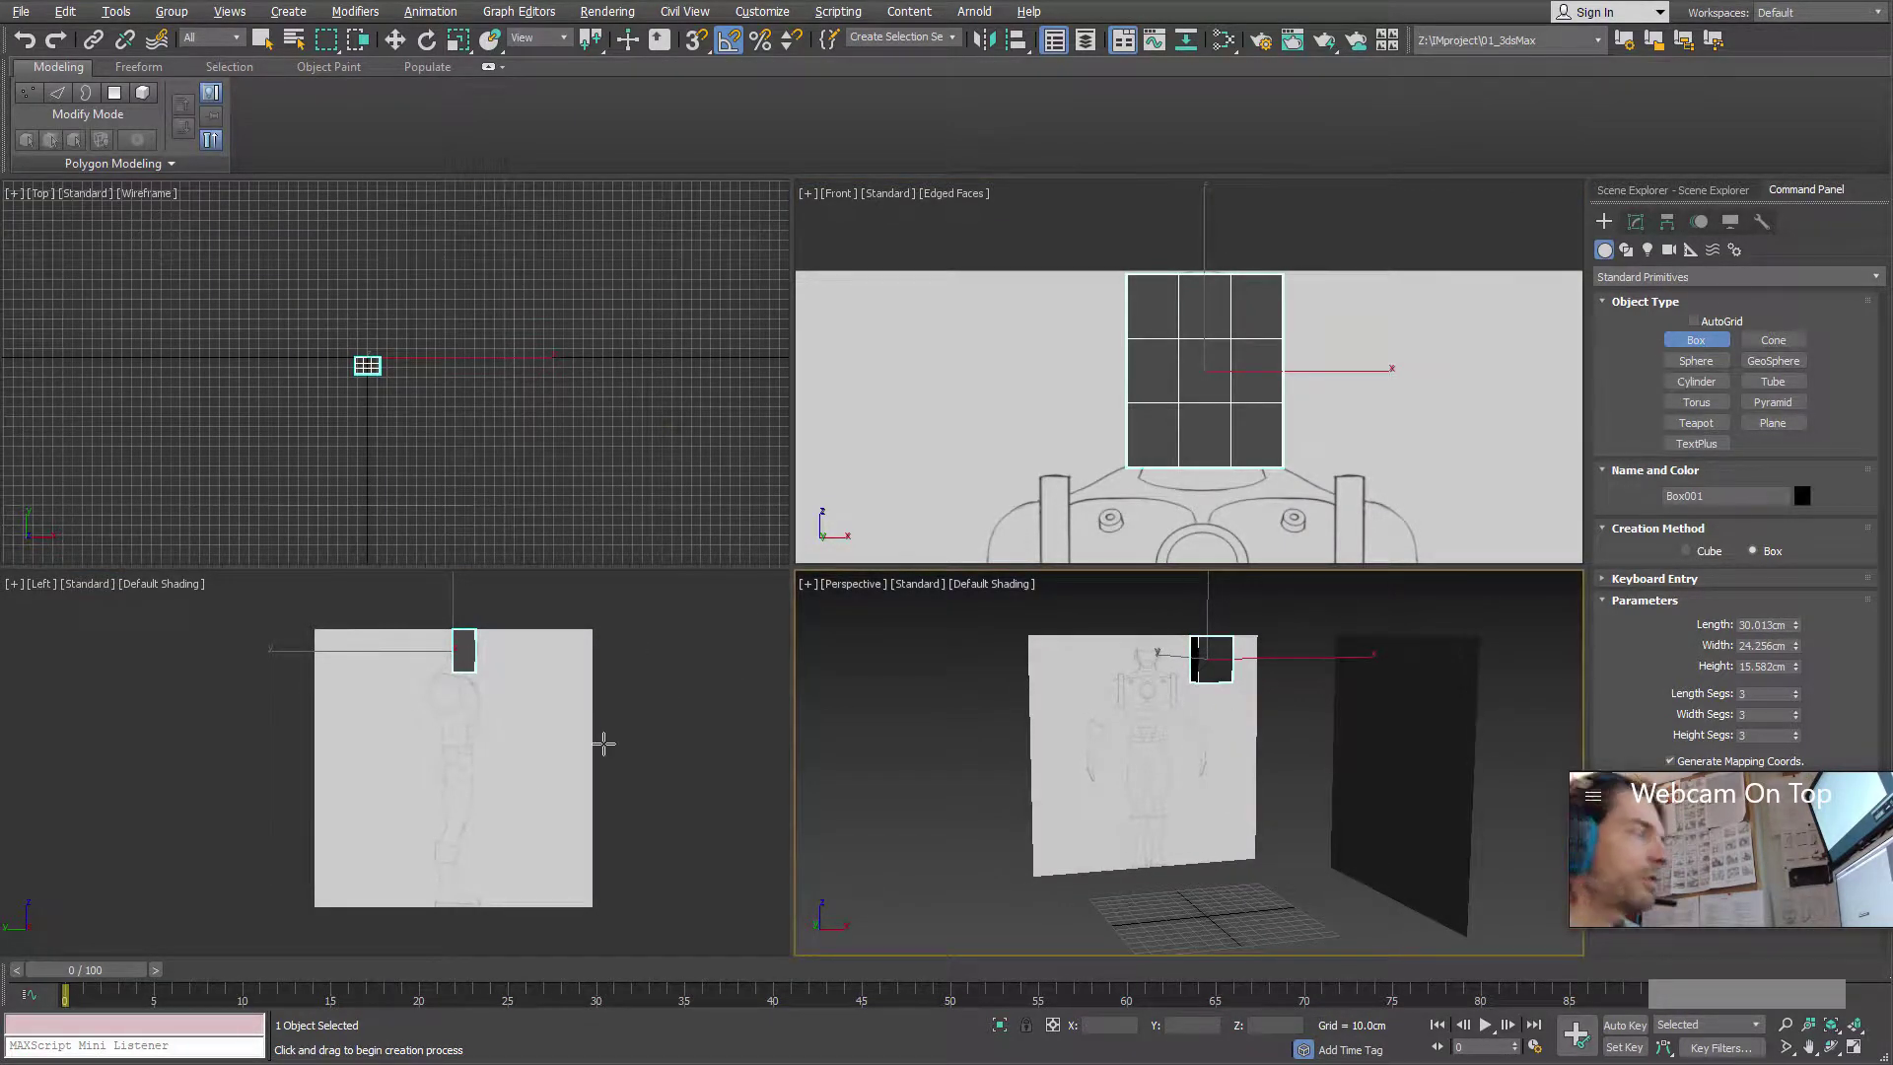
middle_click_drag(574, 648, 506, 665)
scroll(552, 671, "up", 5)
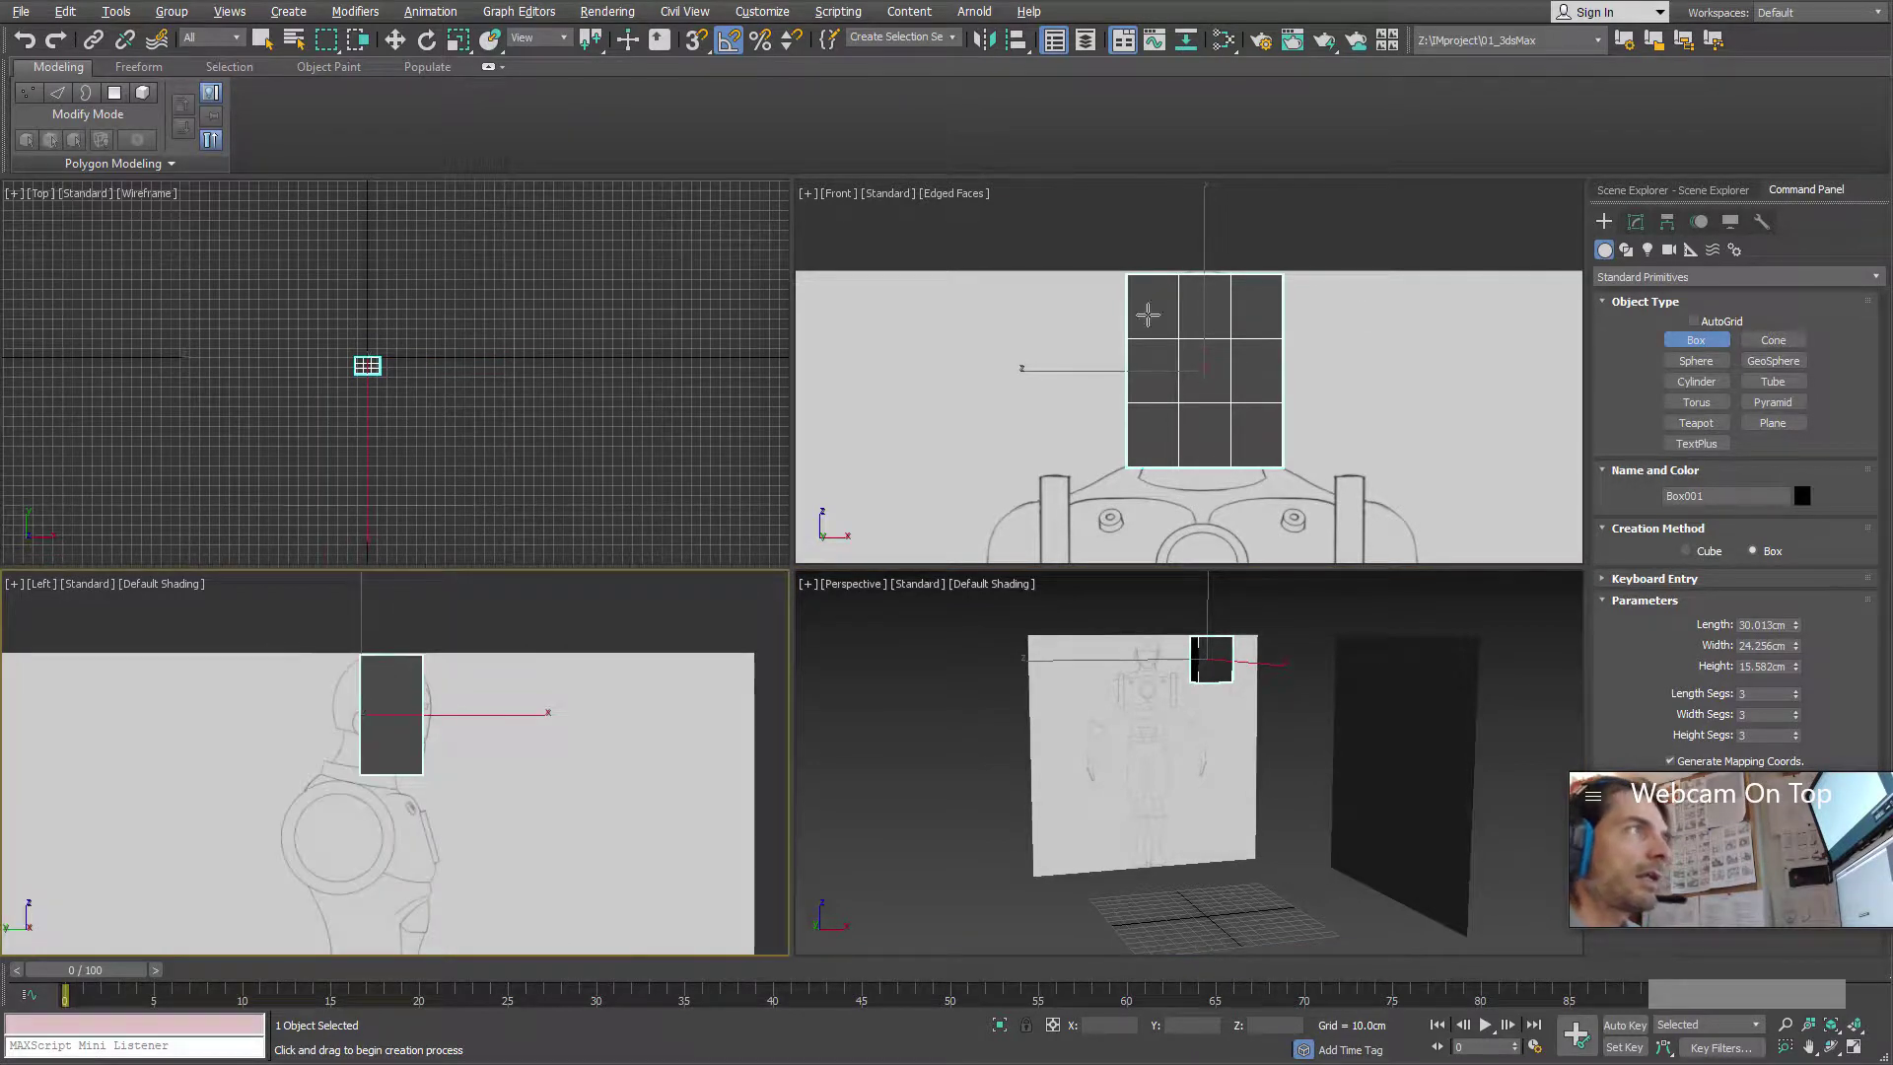
scroll(389, 777, "up", 4)
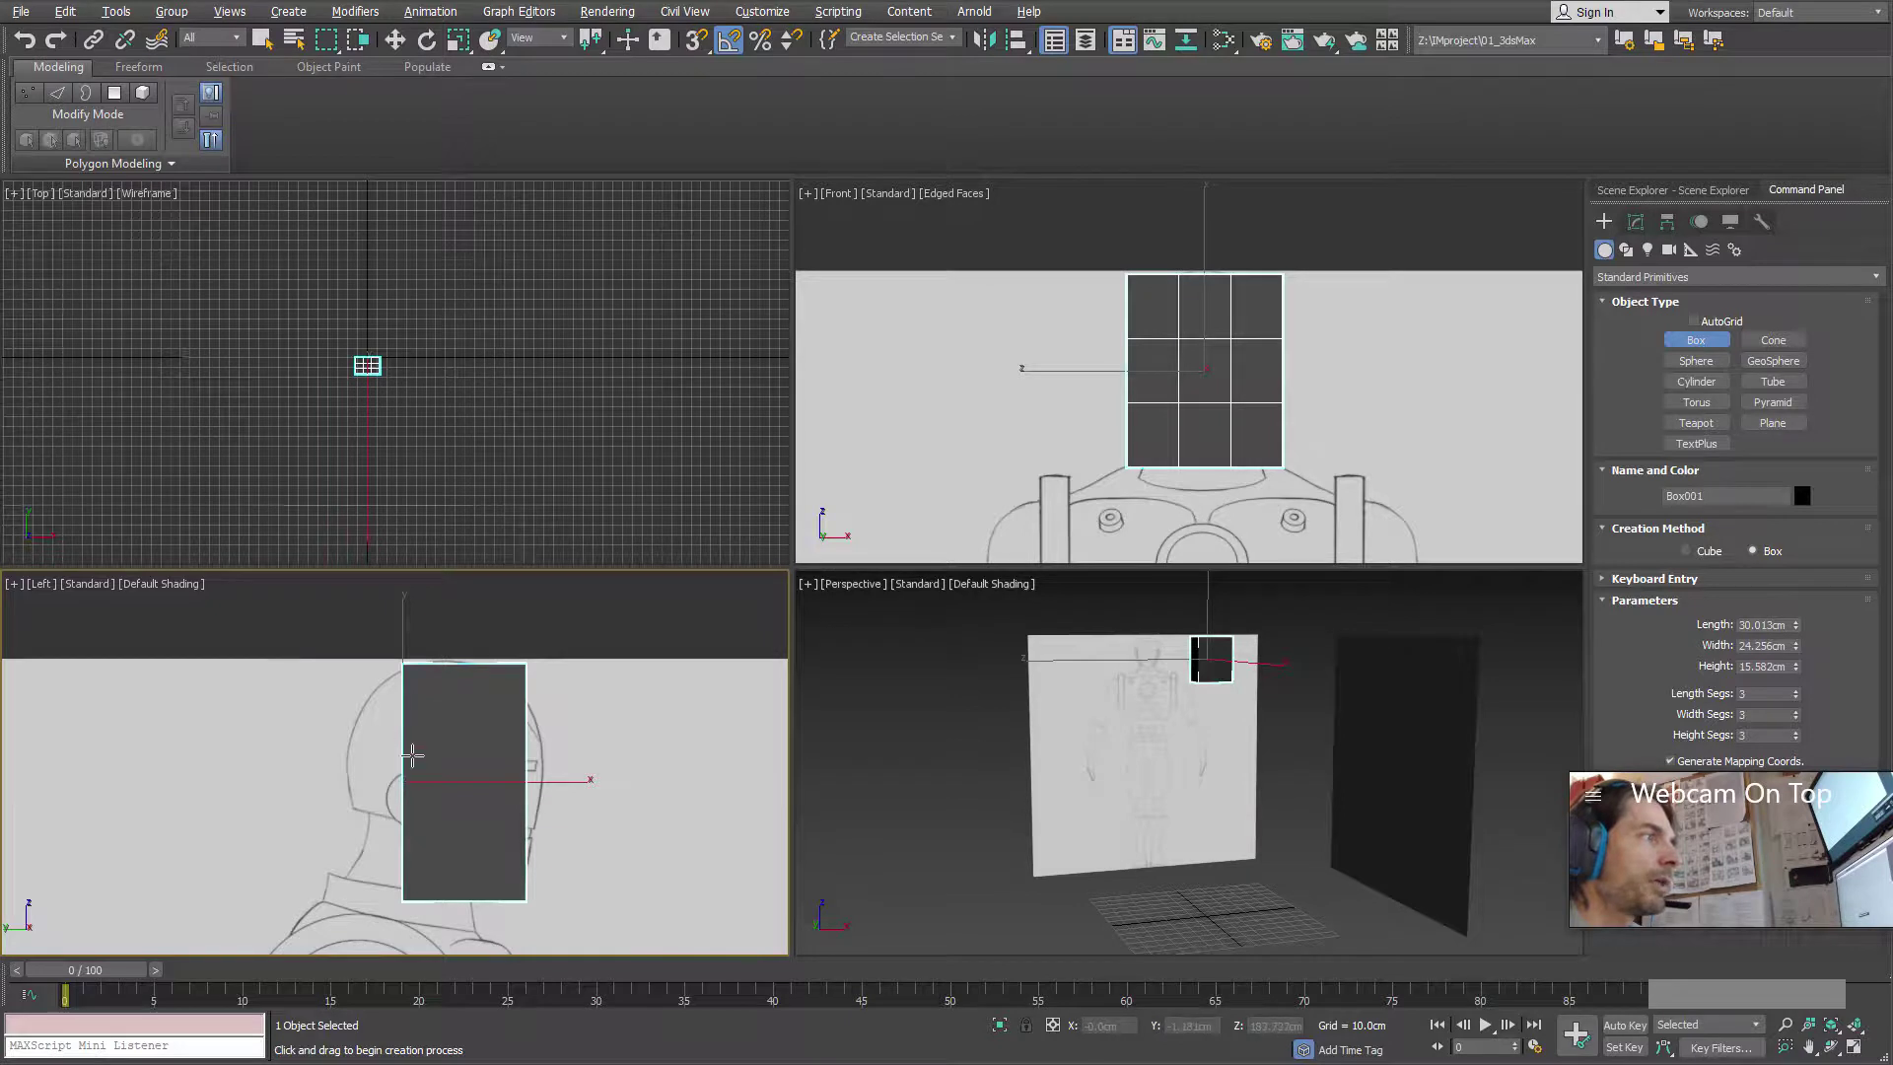
scroll(409, 776, "down", 2)
middle_click_drag(465, 778, 470, 714)
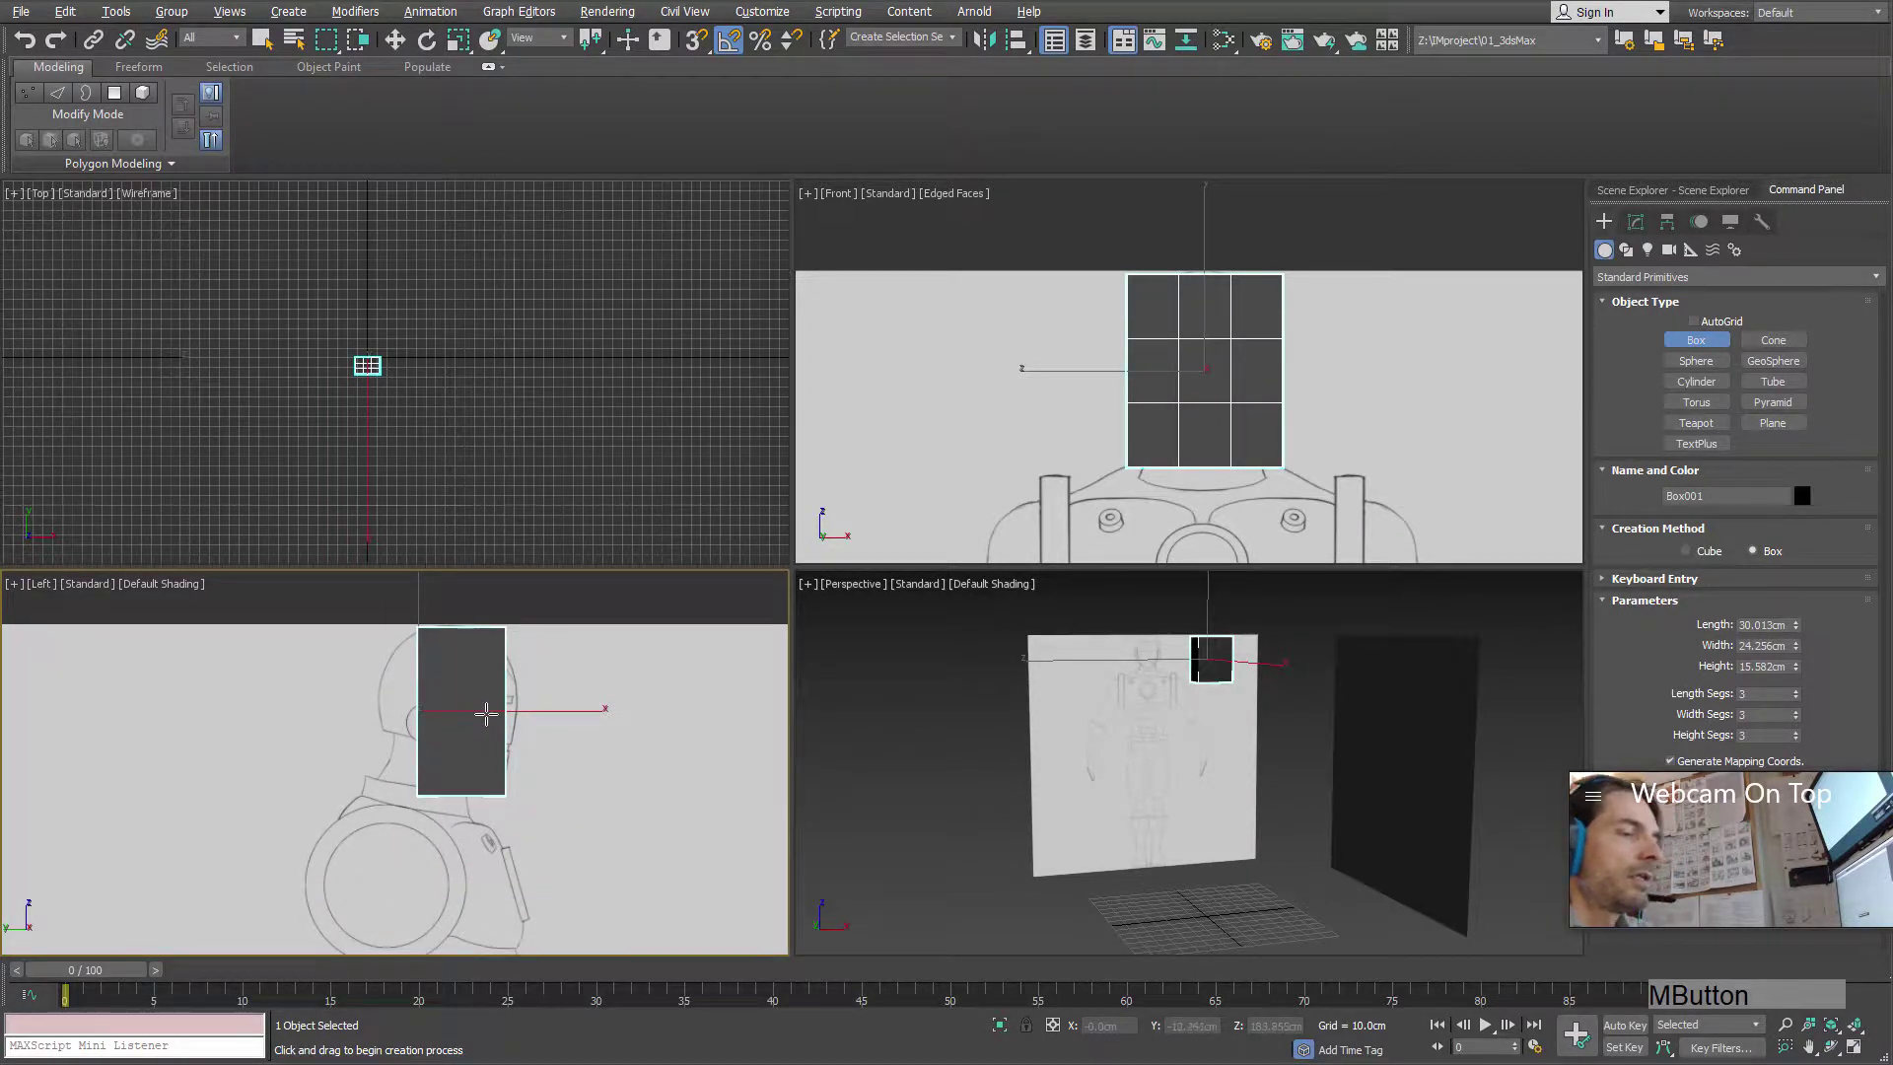
key("Delete")
- Create a box about 39 cm long, 40 cm wide and 56 cm high around the origin in the Top view
left_click_drag(346, 335, 387, 378)
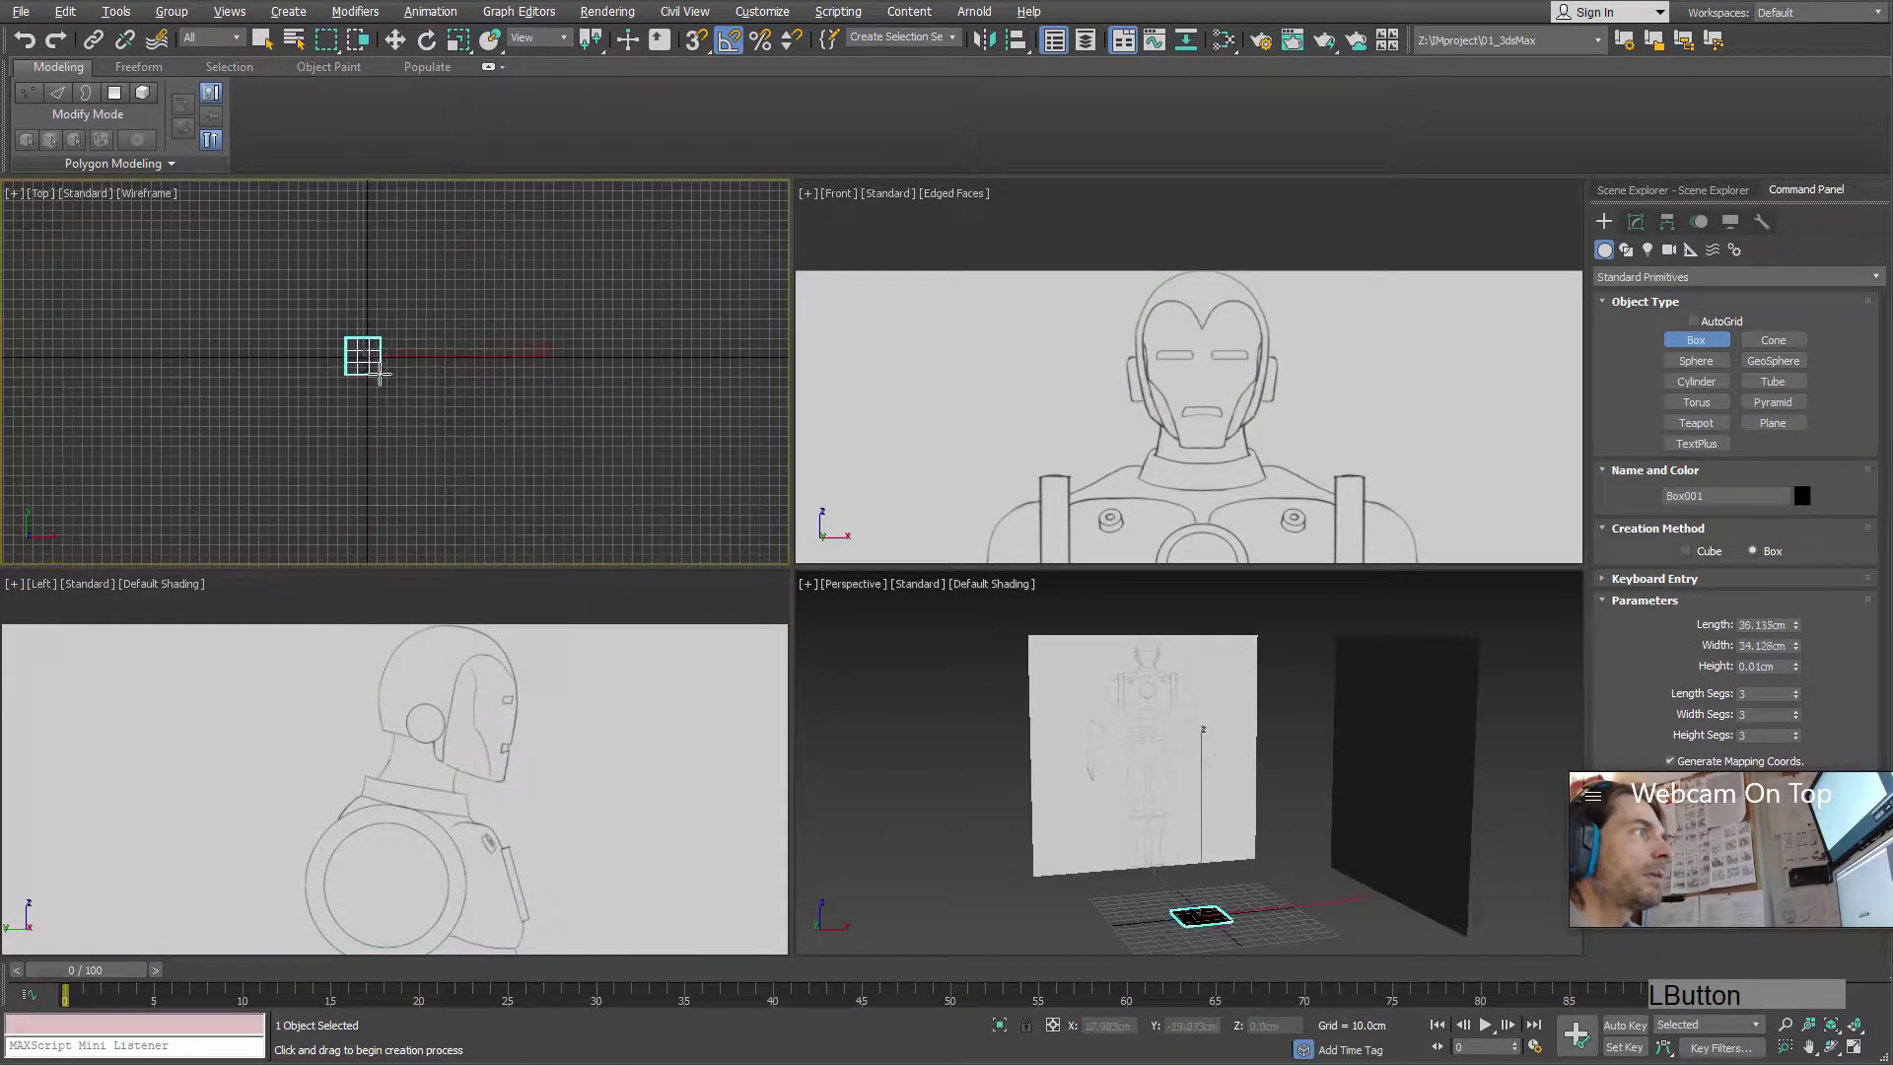
left_click(411, 375)
scroll(909, 790, "down", 2)
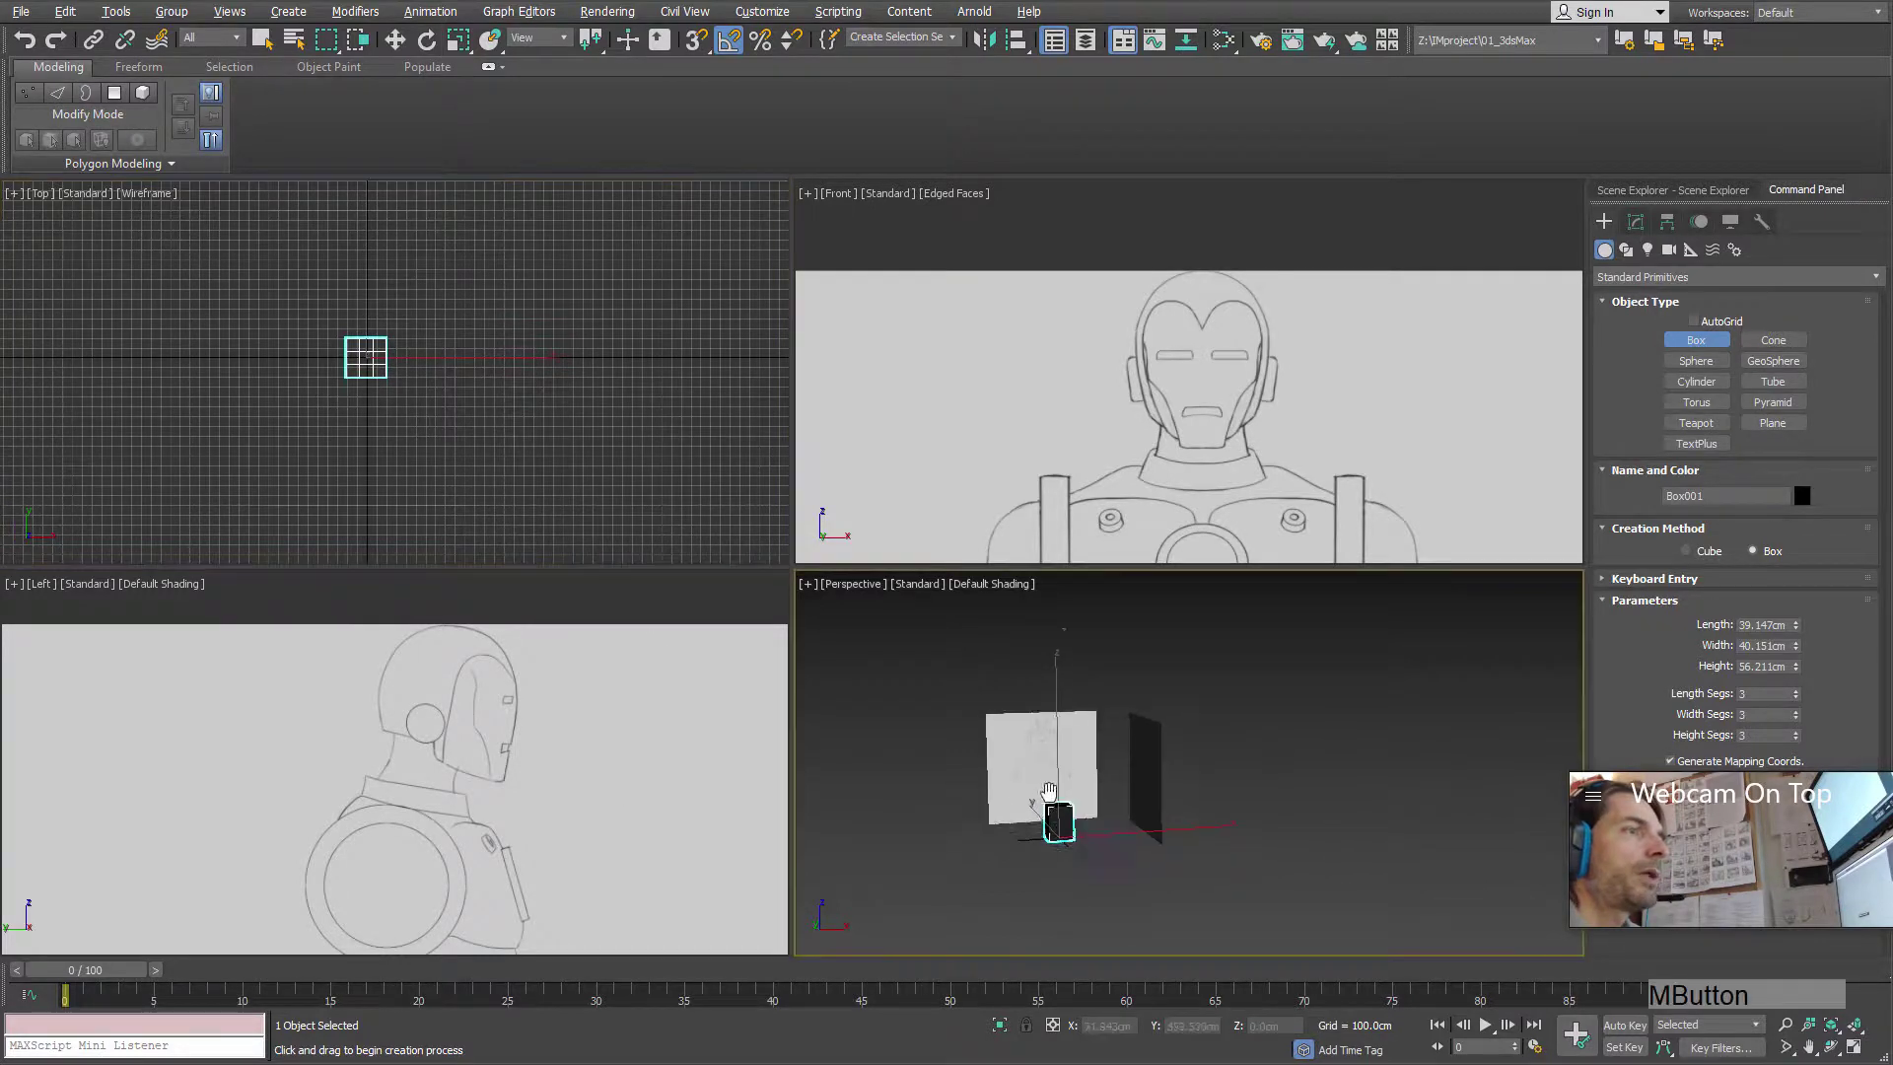
- Raise the box to the character's head, placing its base at about Z 167 cm
middle_click_drag(1201, 808, 1068, 778)
key("w")
scroll(1068, 778, "up", 2)
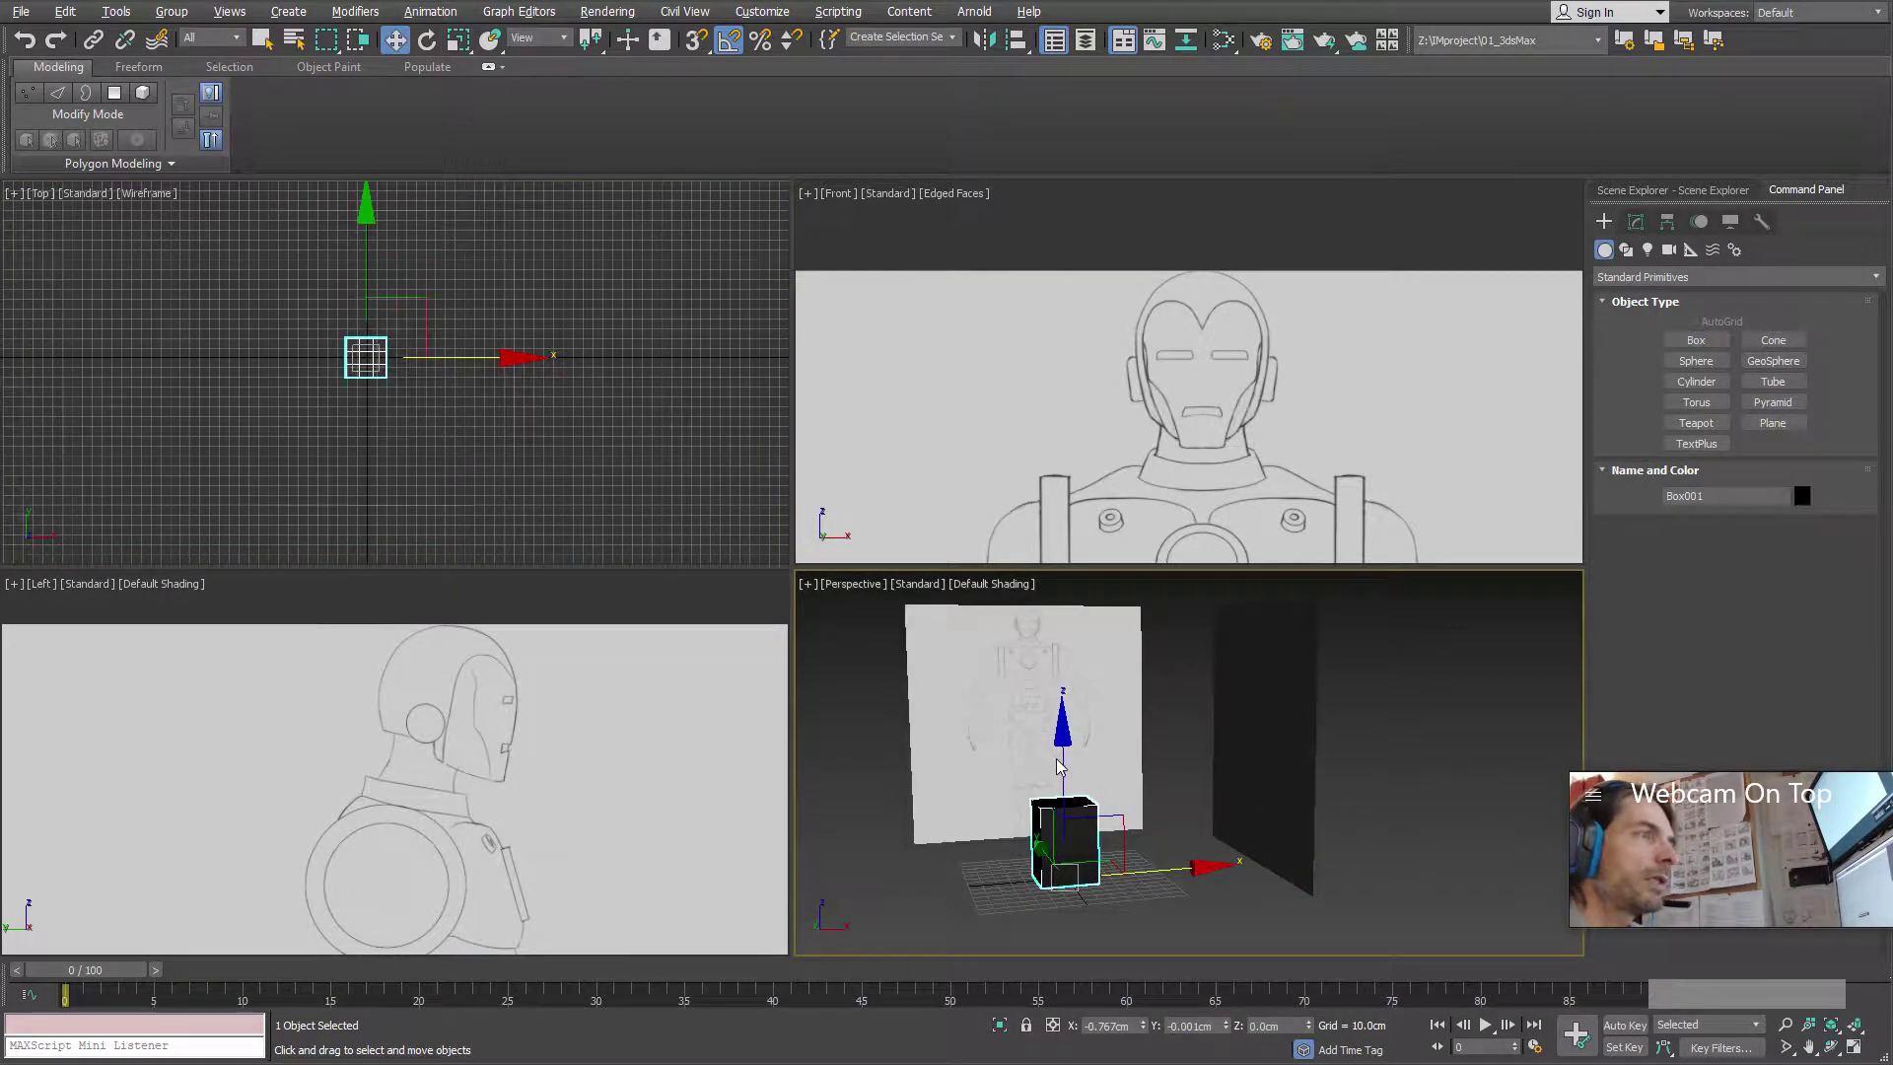
left_click_drag(1060, 767, 1073, 529)
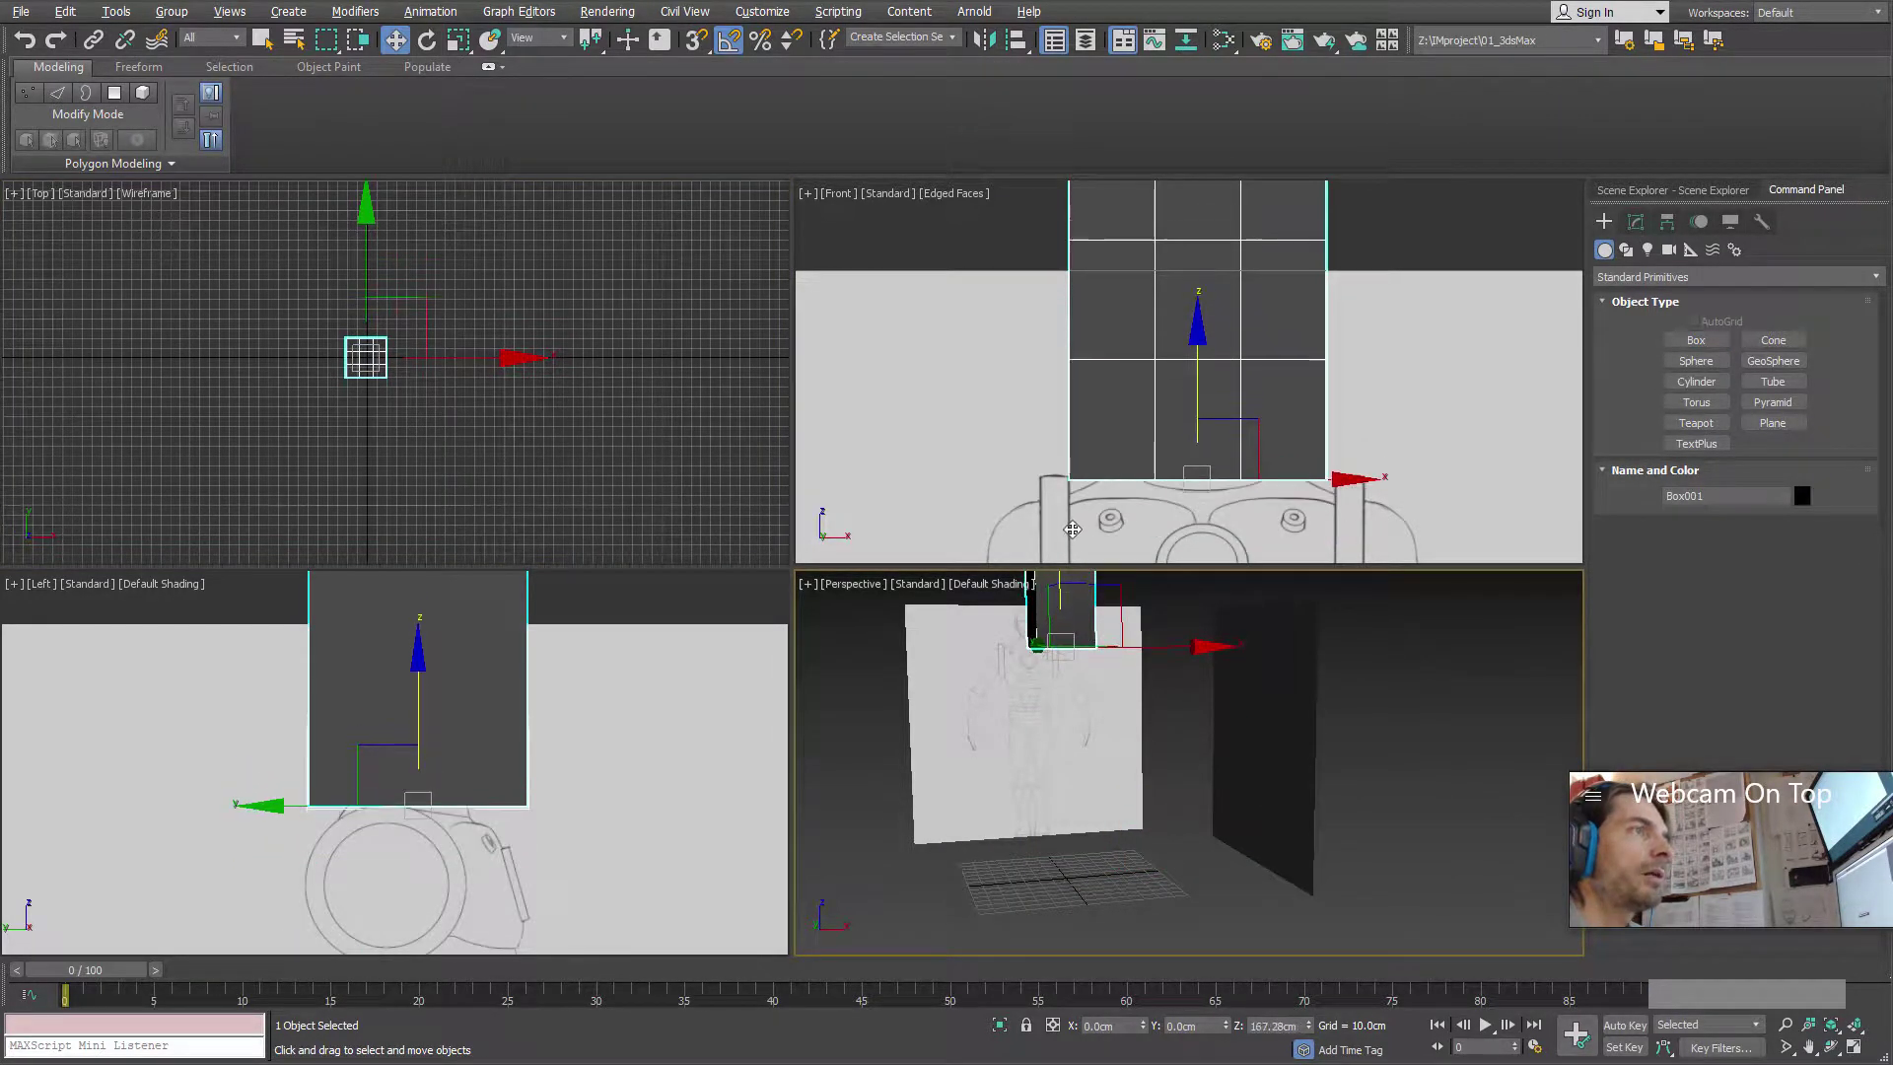
scroll(1233, 444, "down", 2)
middle_click_drag(1232, 443, 1248, 475)
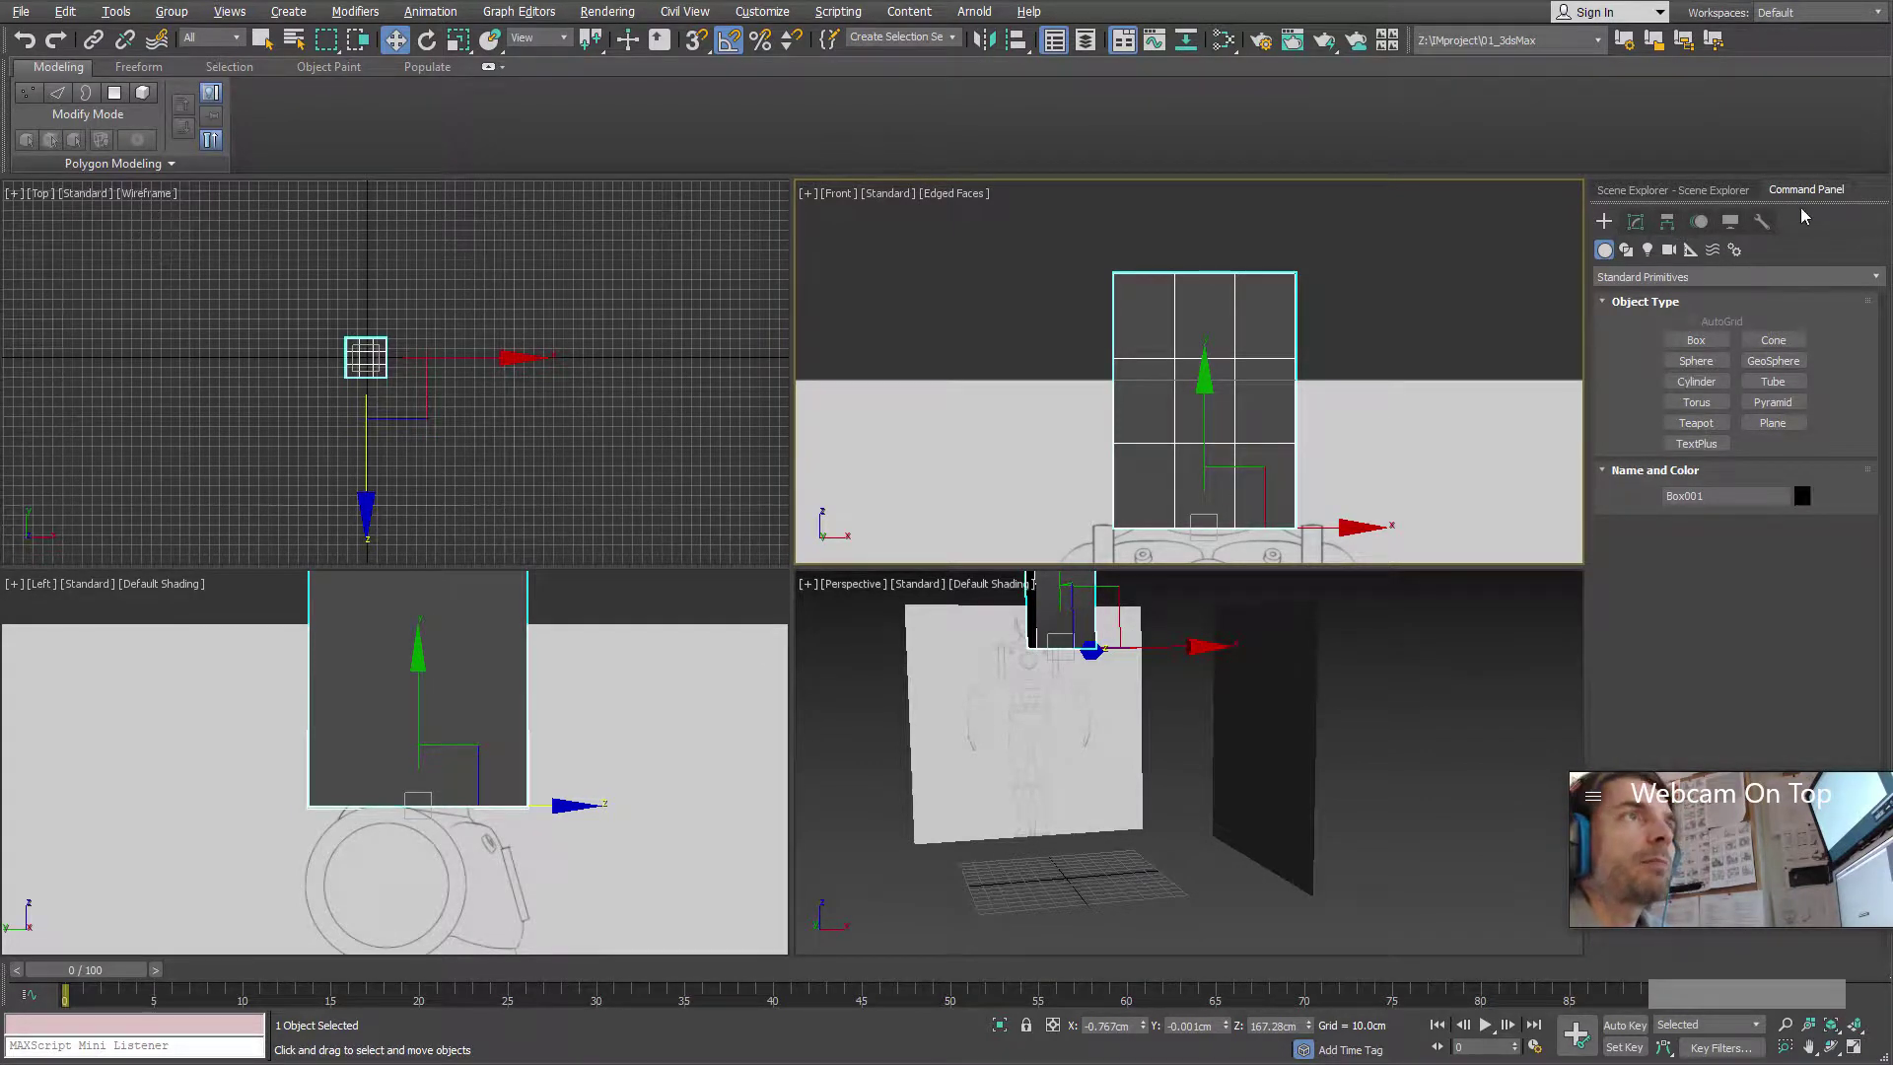
- Try moving only the box's pivot to about X 51 cm, Z 194 cm beside the box, and undo the move
left_click(1669, 225)
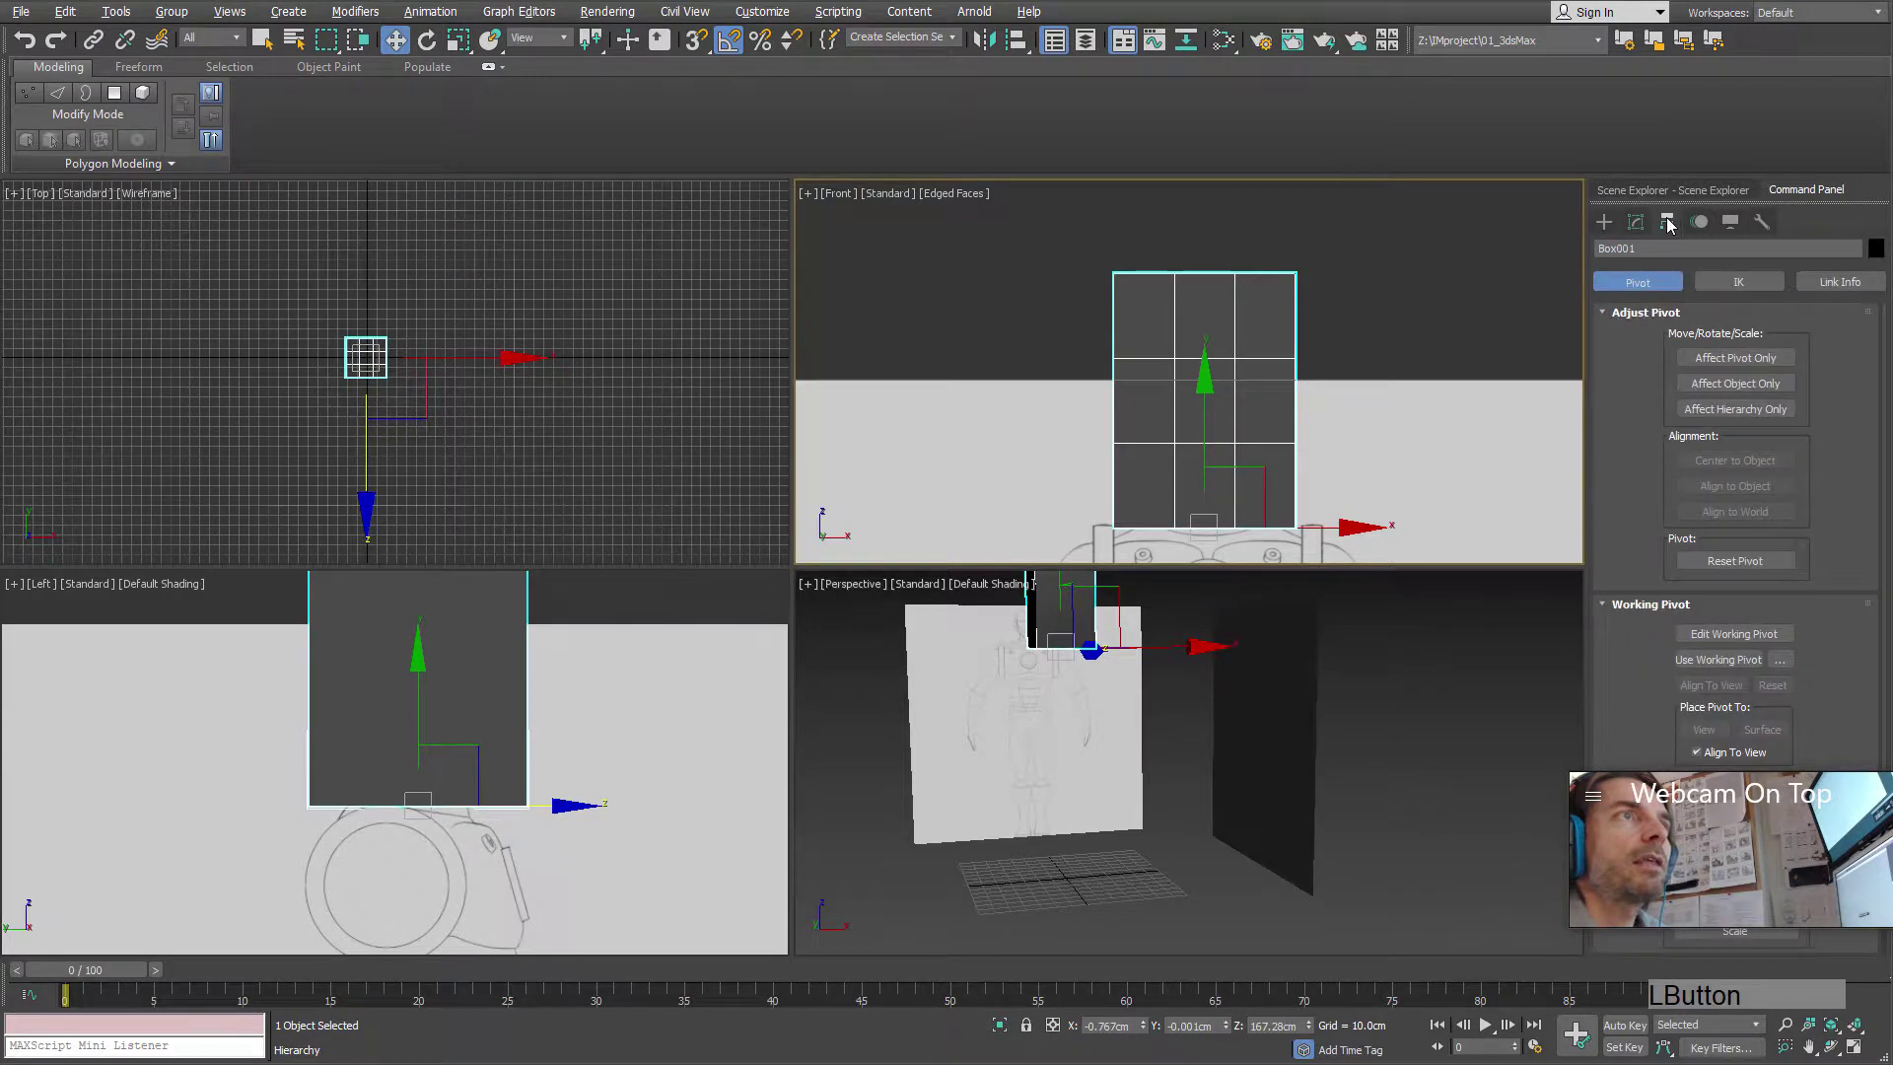
left_click(1750, 360)
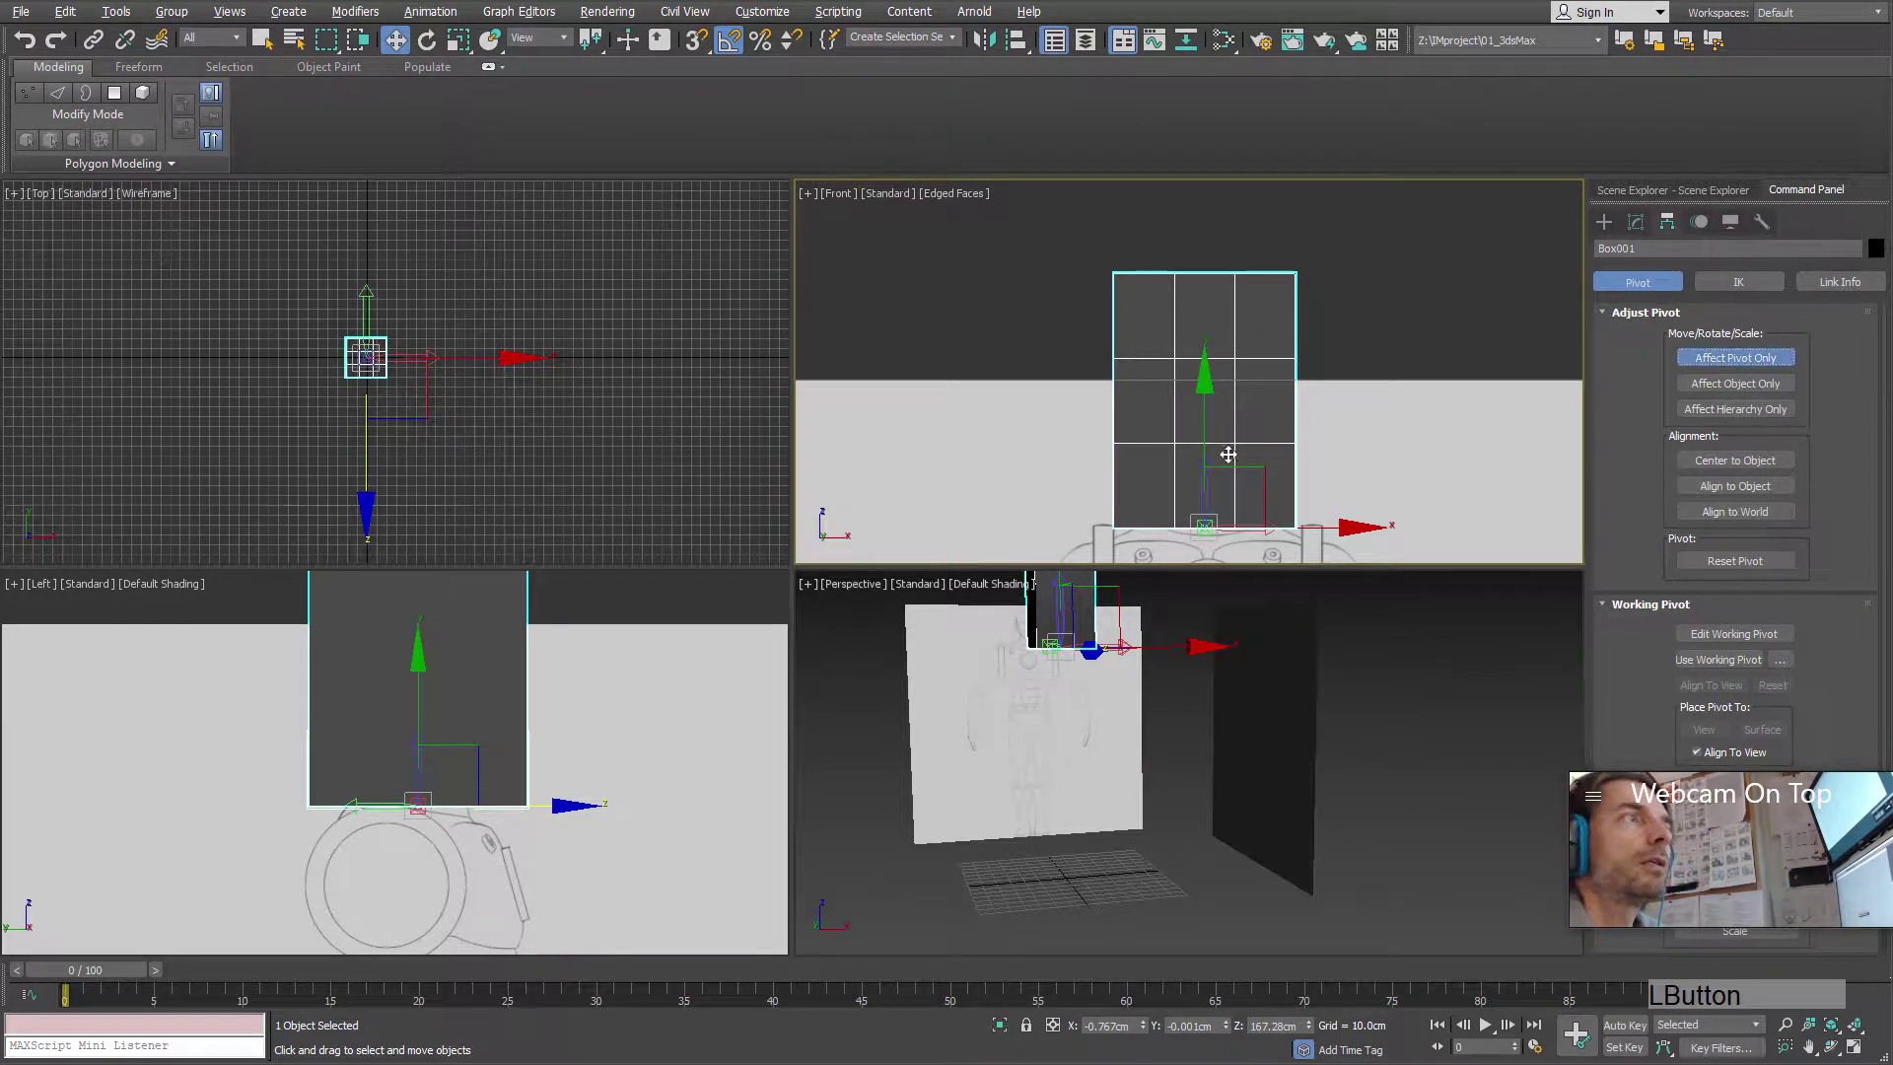
left_click_drag(1258, 474, 1478, 338)
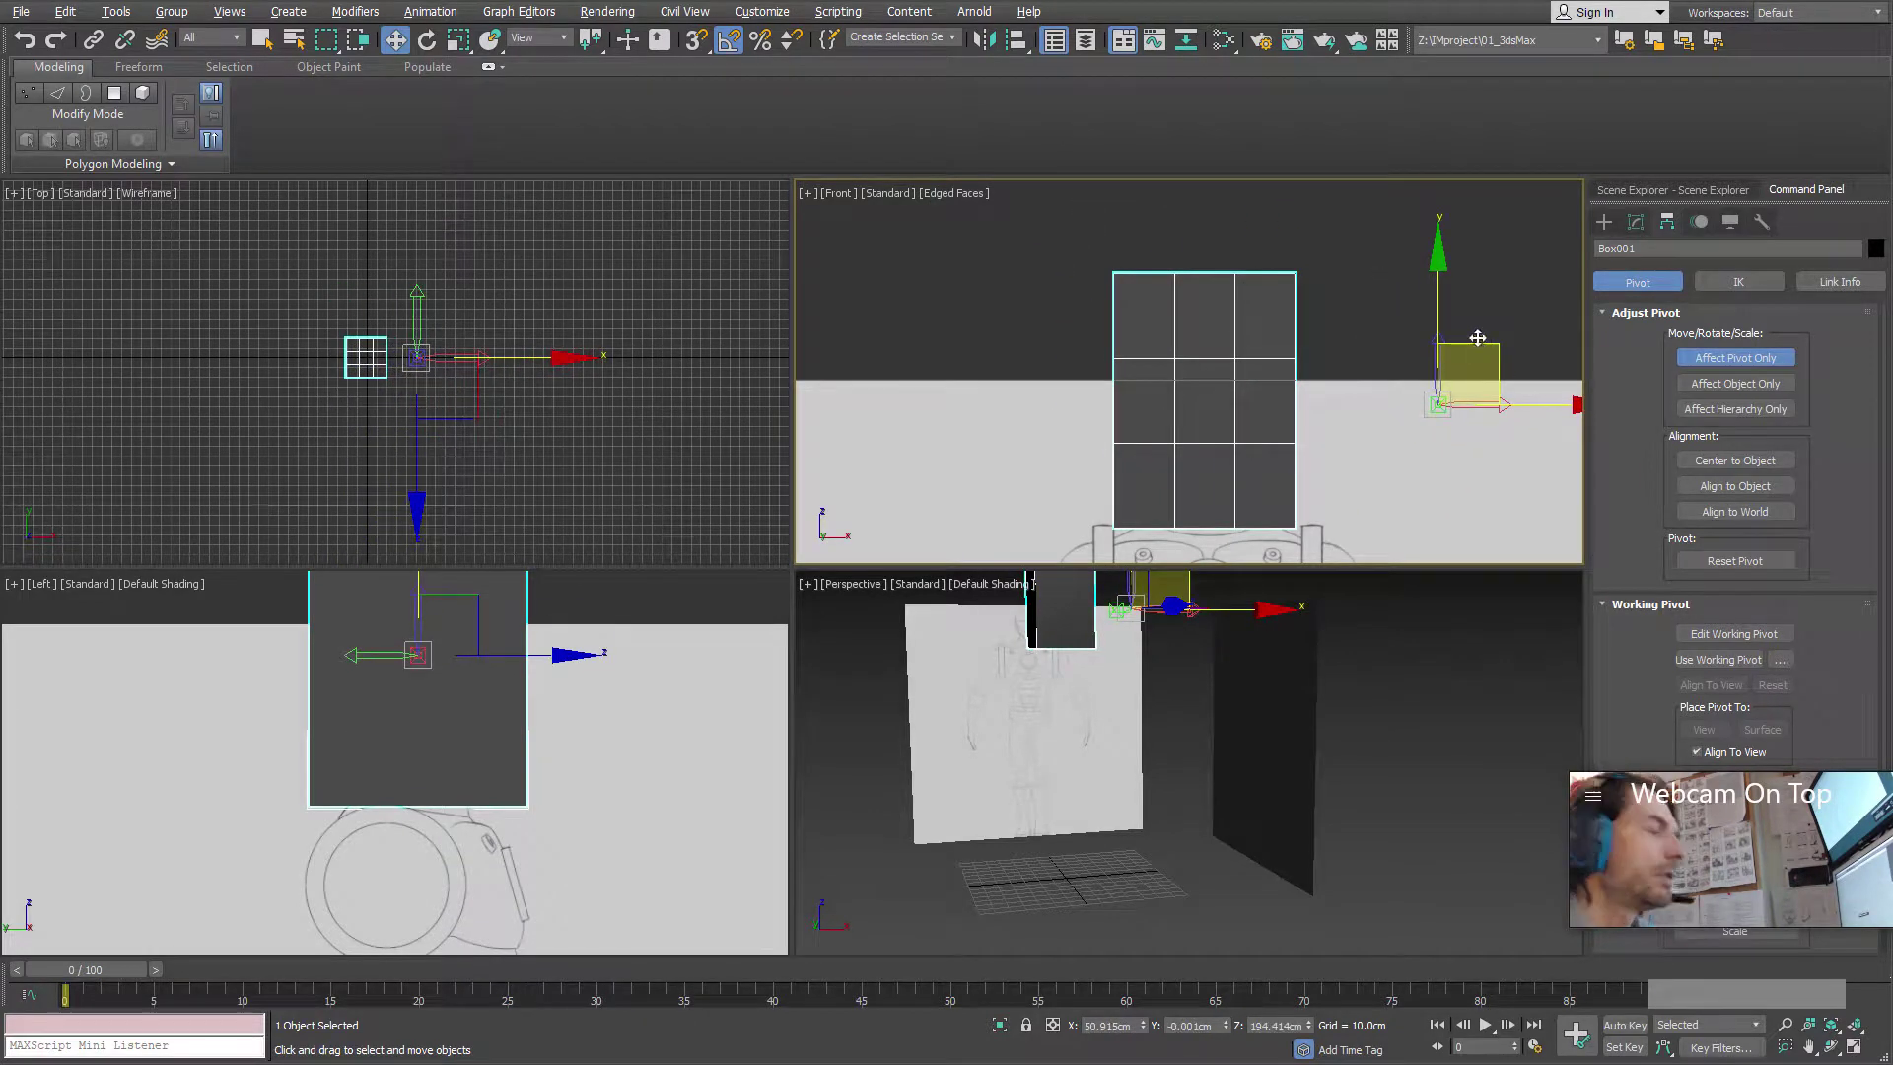
left_click(1741, 358)
middle_click_drag(1352, 445, 1231, 421)
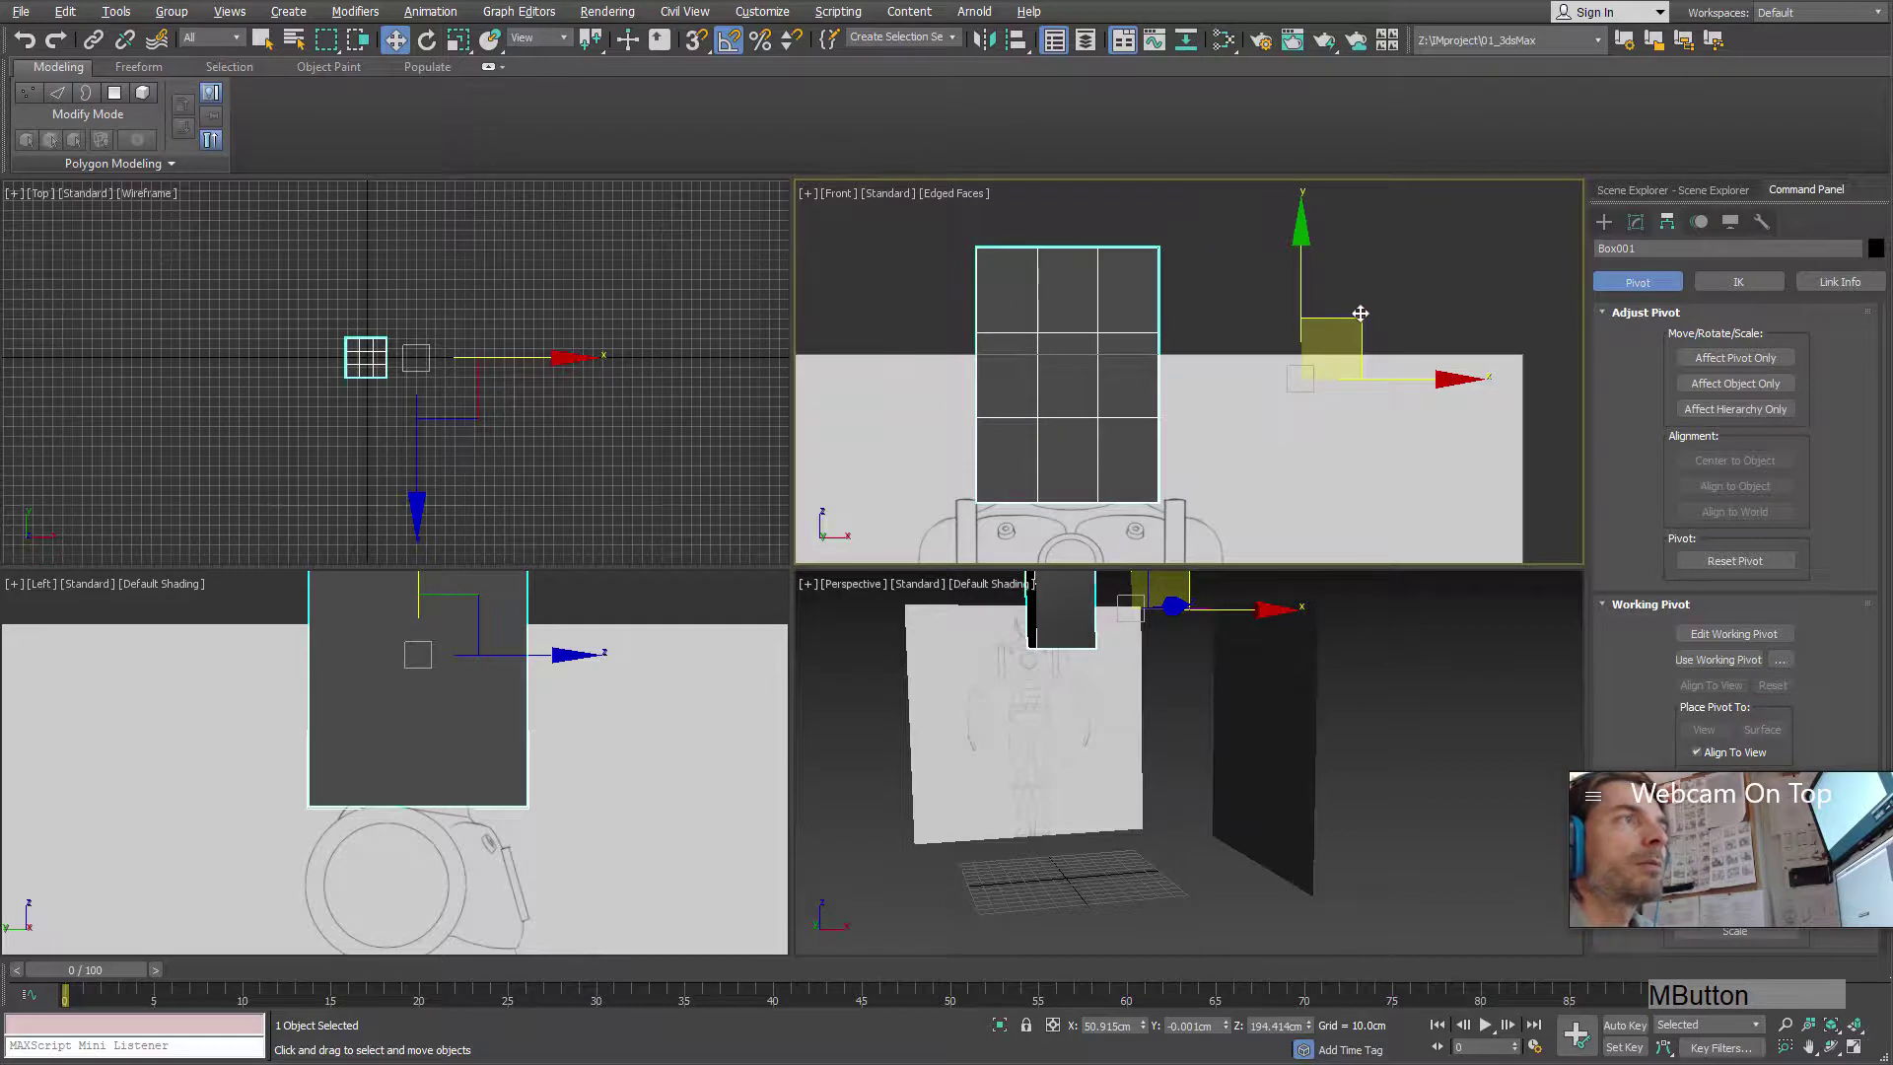
key("ctrl+z")
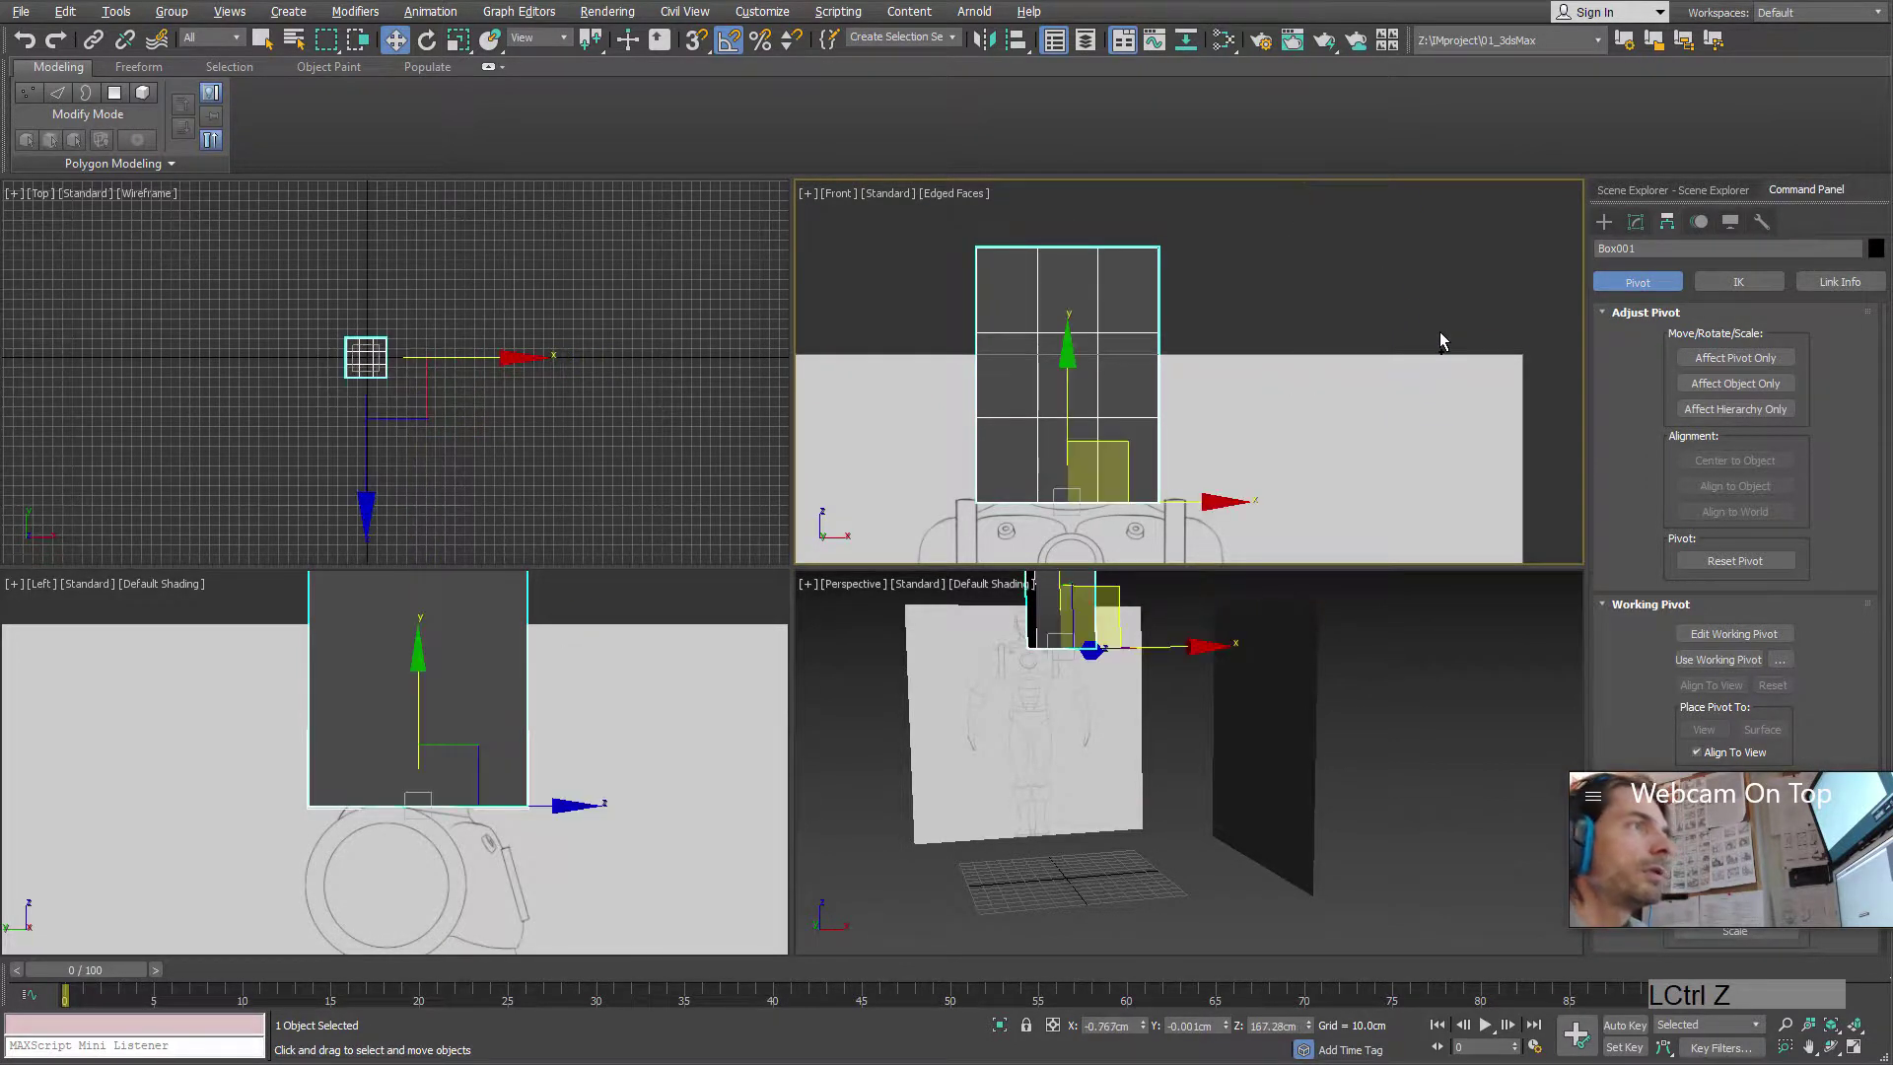
- Set the box's length, width and height segments to 1 each
left_click(1636, 220)
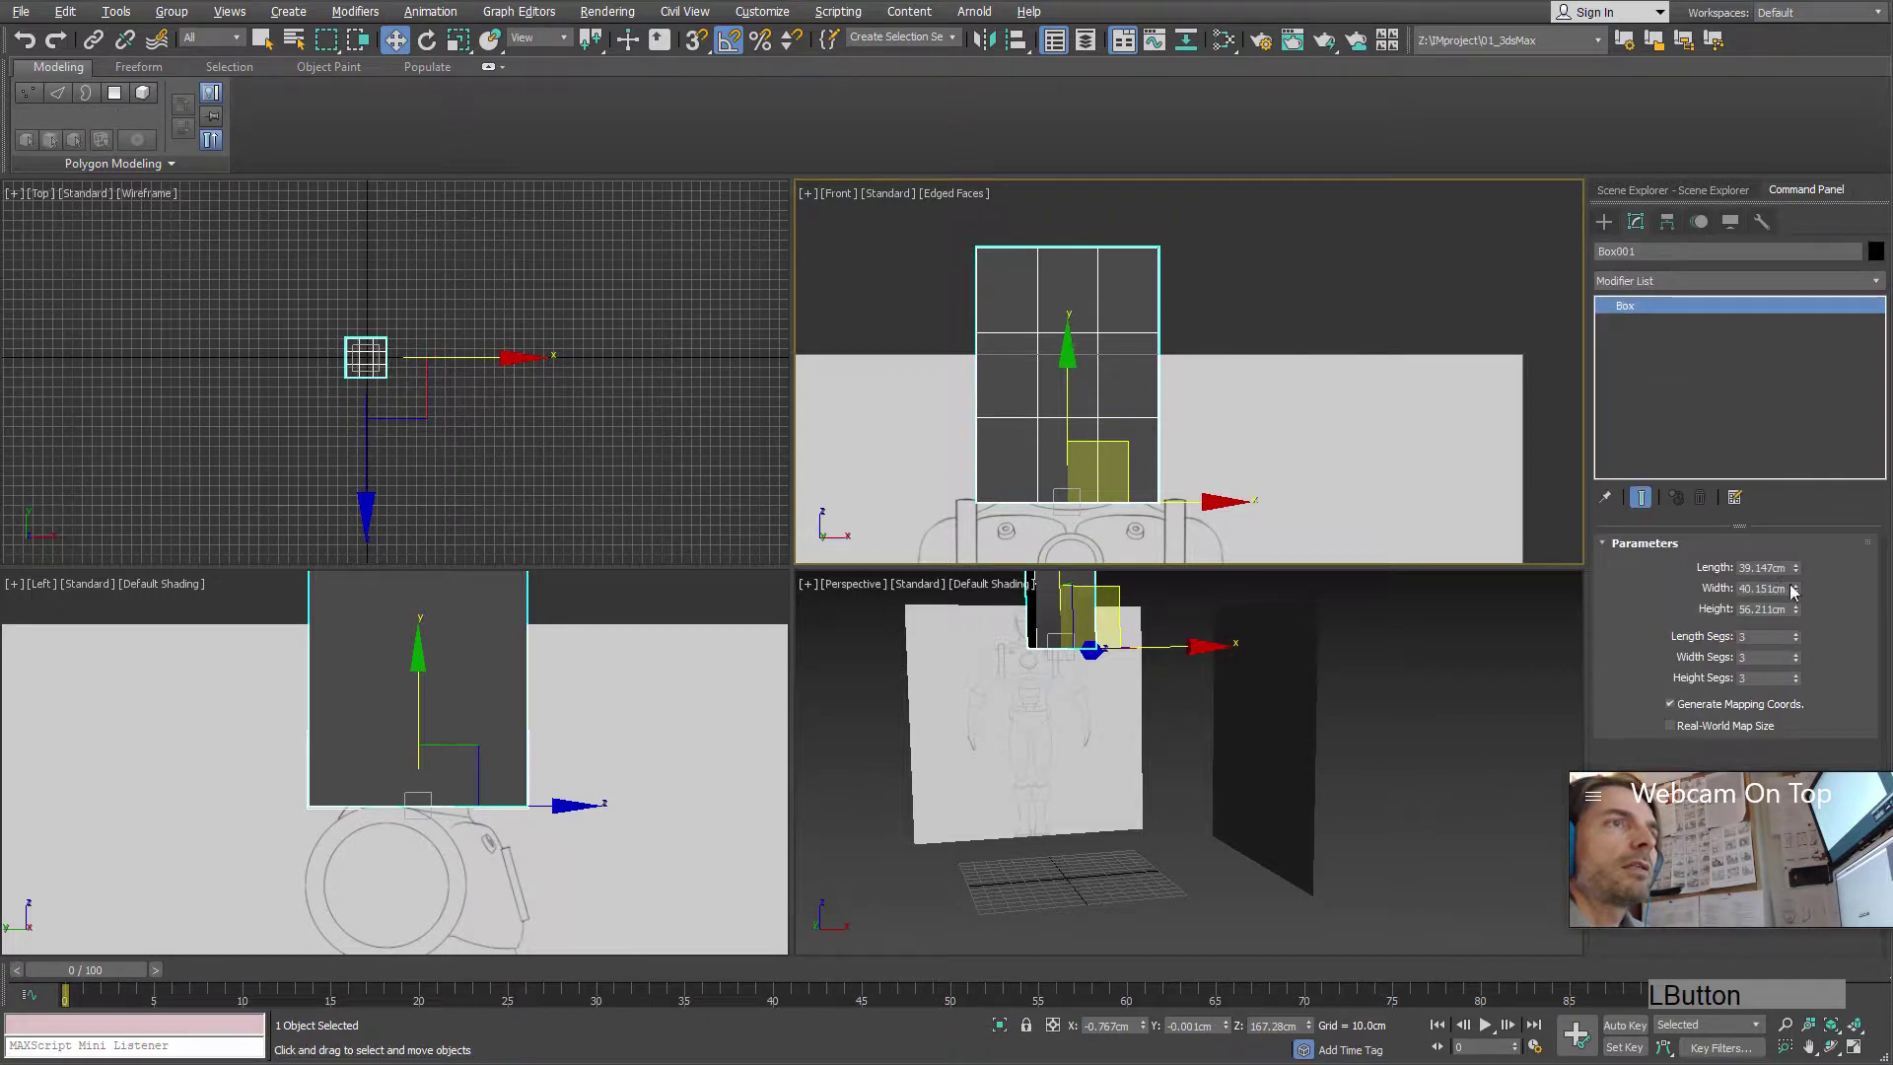
right_click(1796, 571)
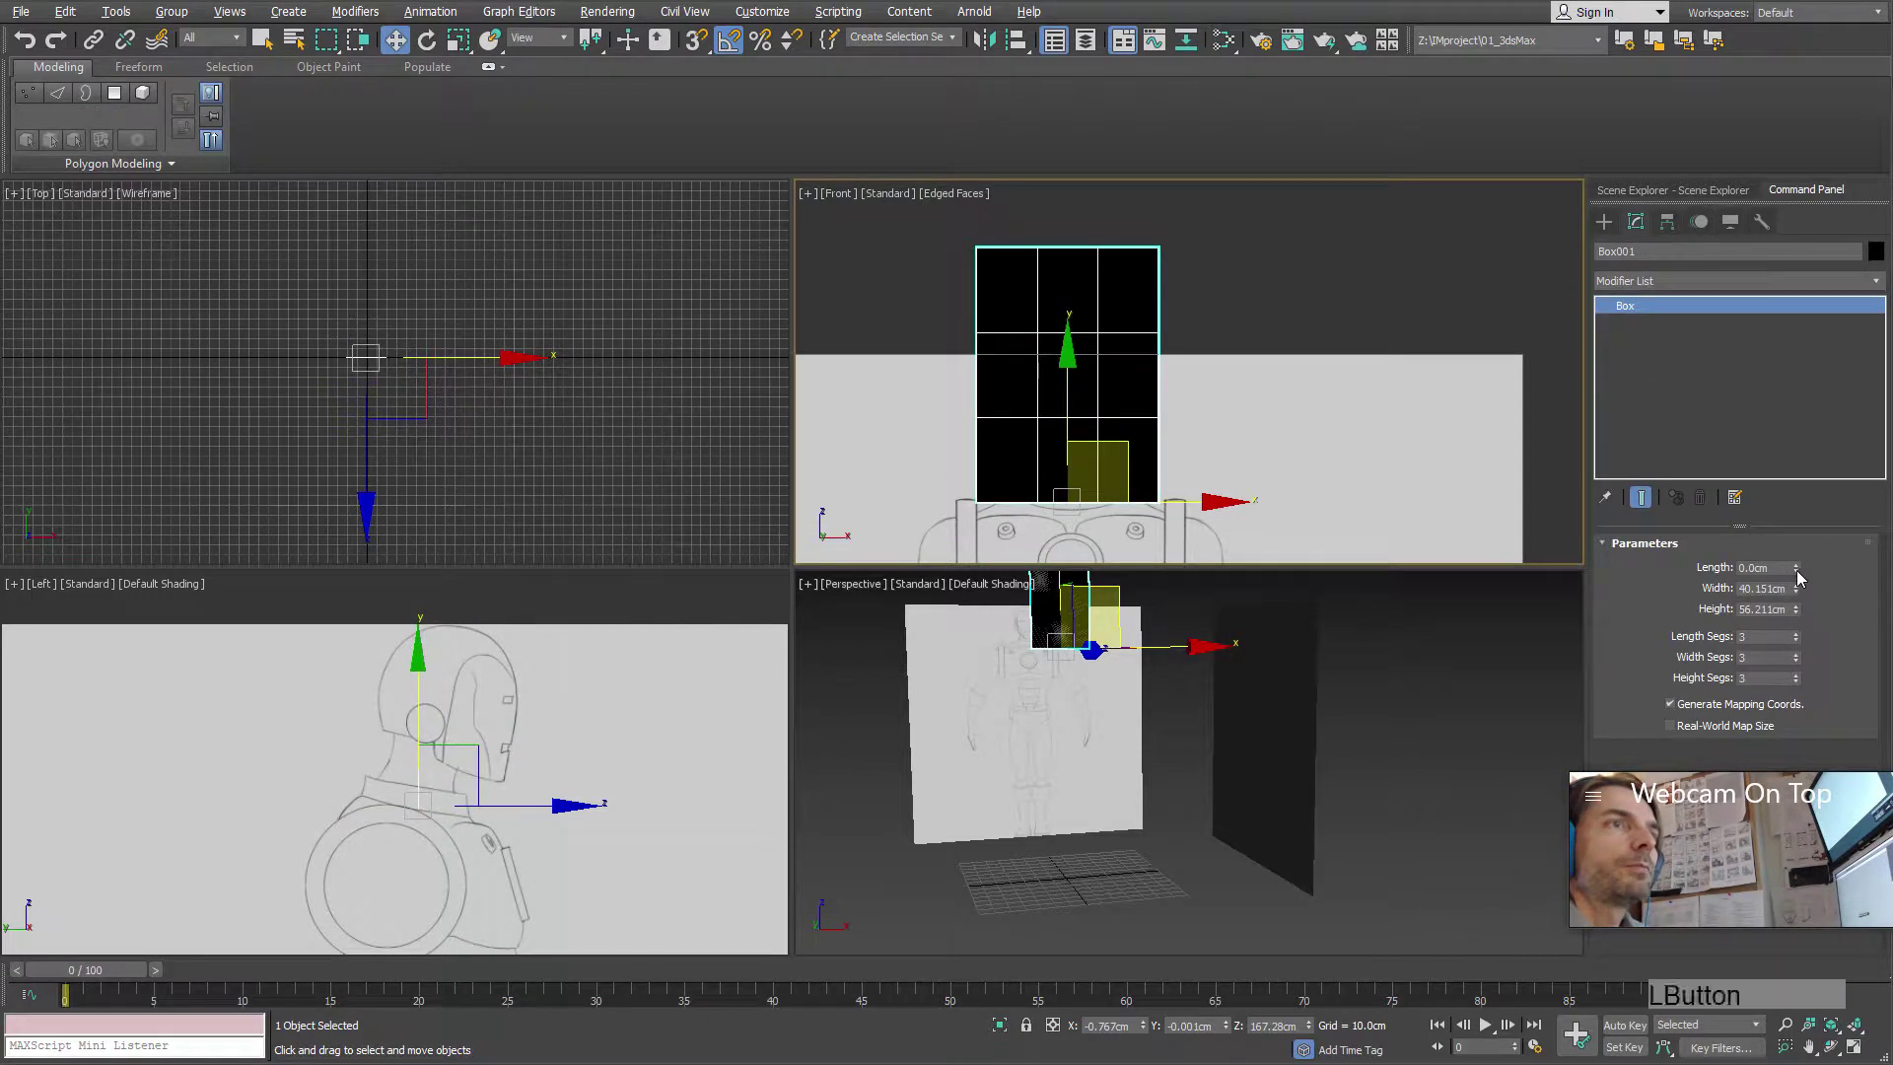
key("ctrl+z")
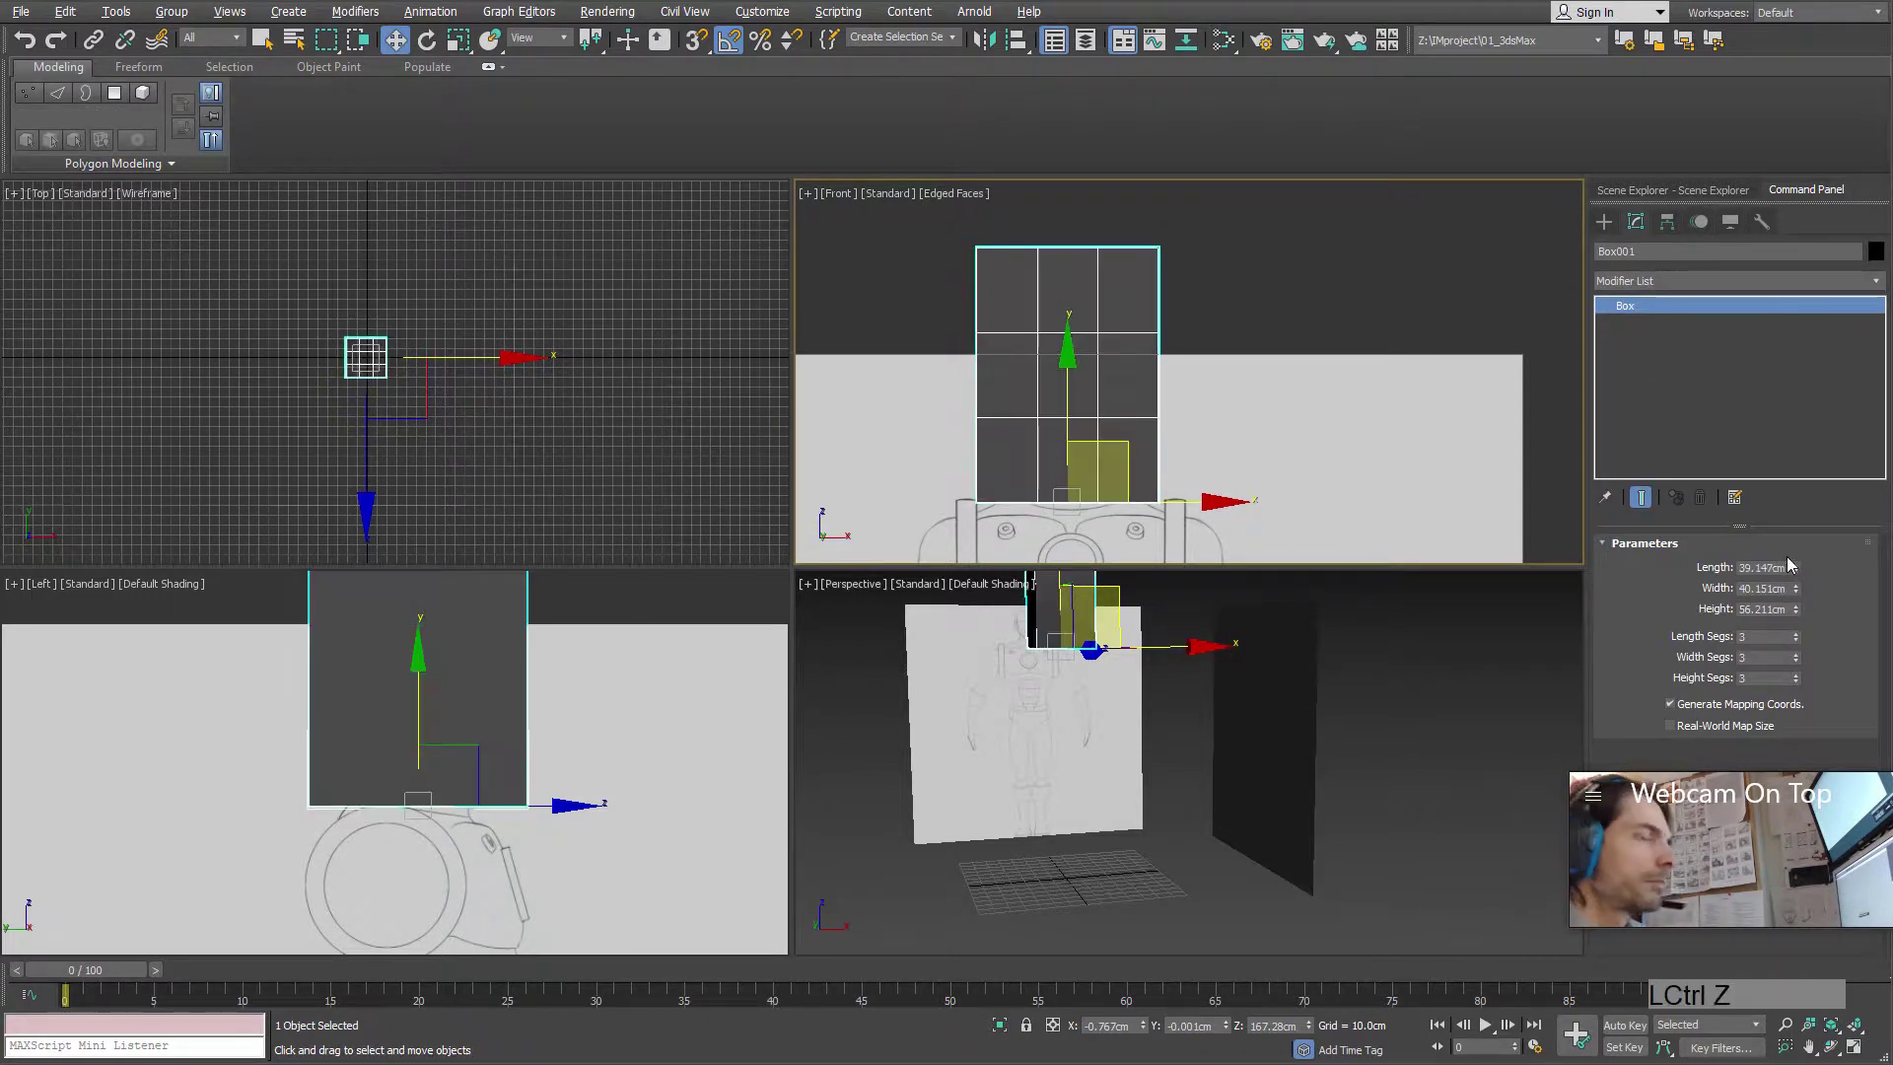
right_click(1795, 637)
right_click(1796, 658)
right_click(1796, 679)
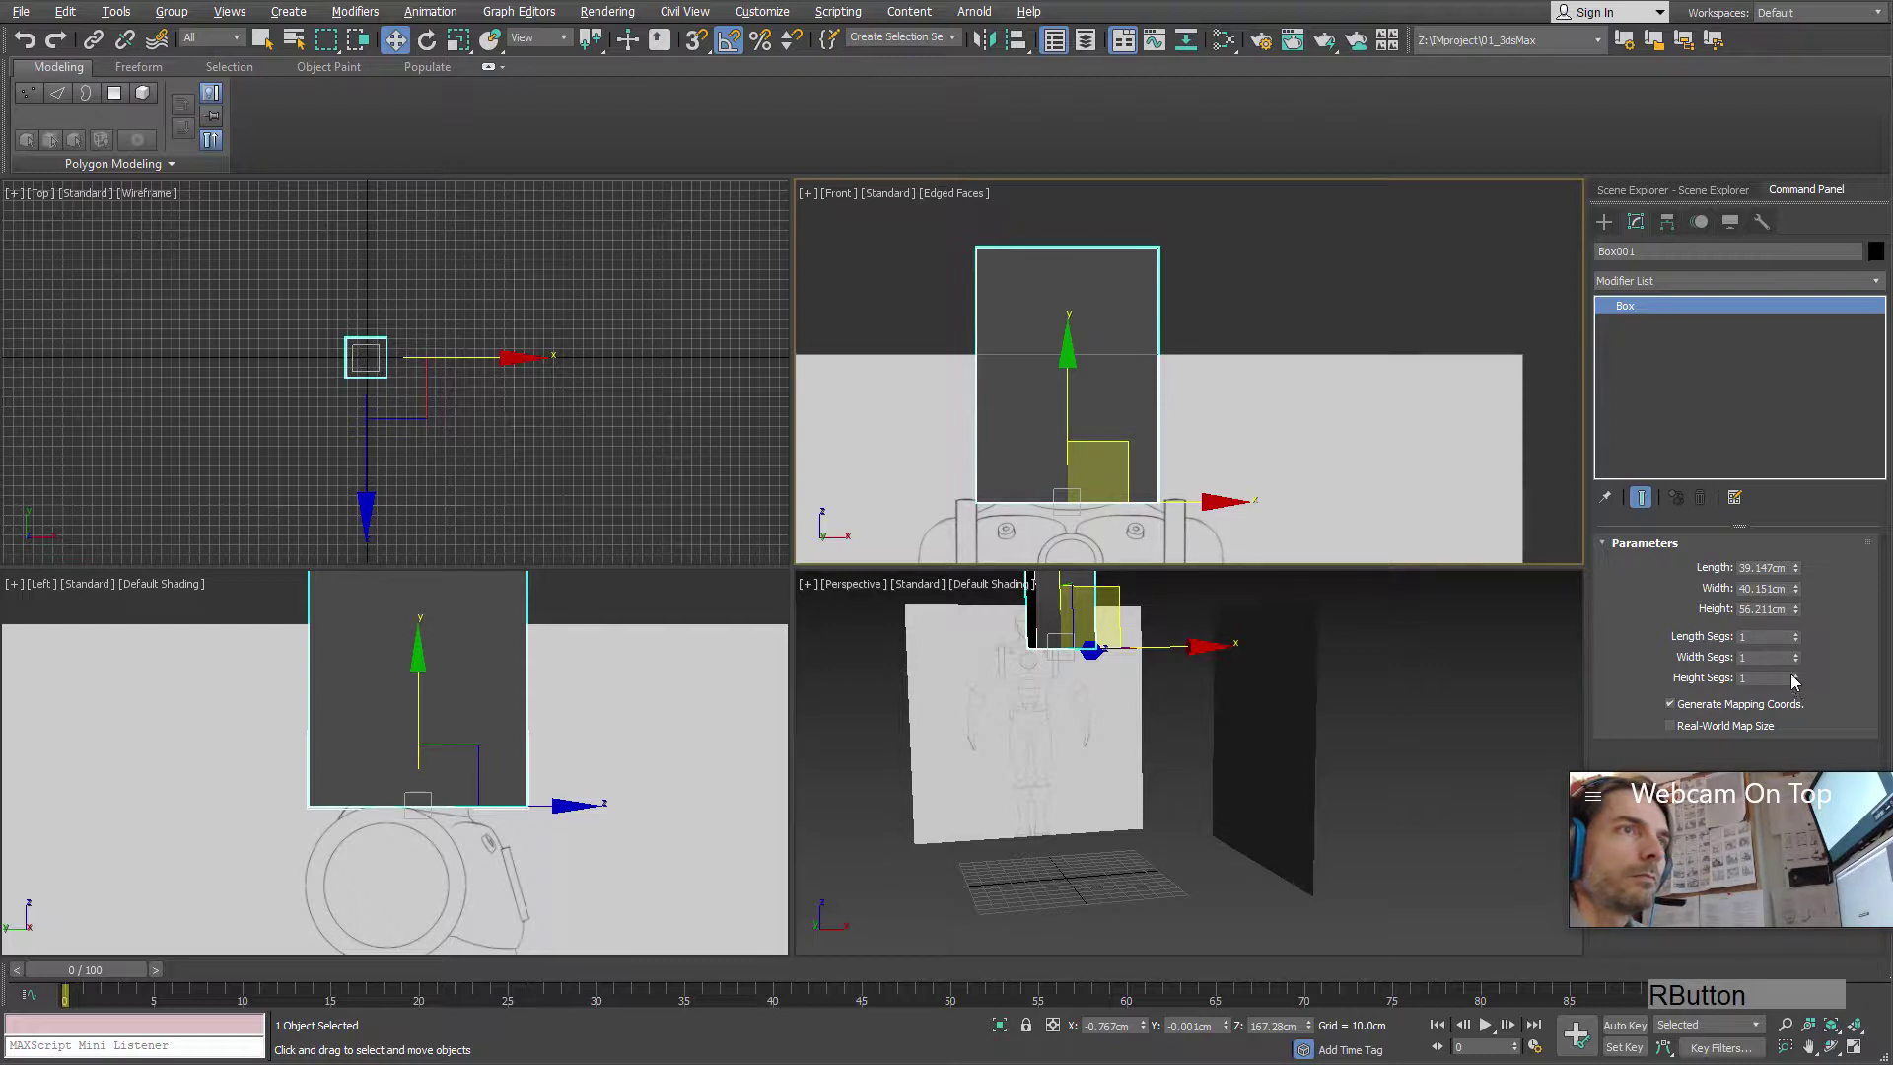
- Assign the unconnected Standard Surface material, Material #28, to the selected box and close the material editor
middle_click(1144, 706)
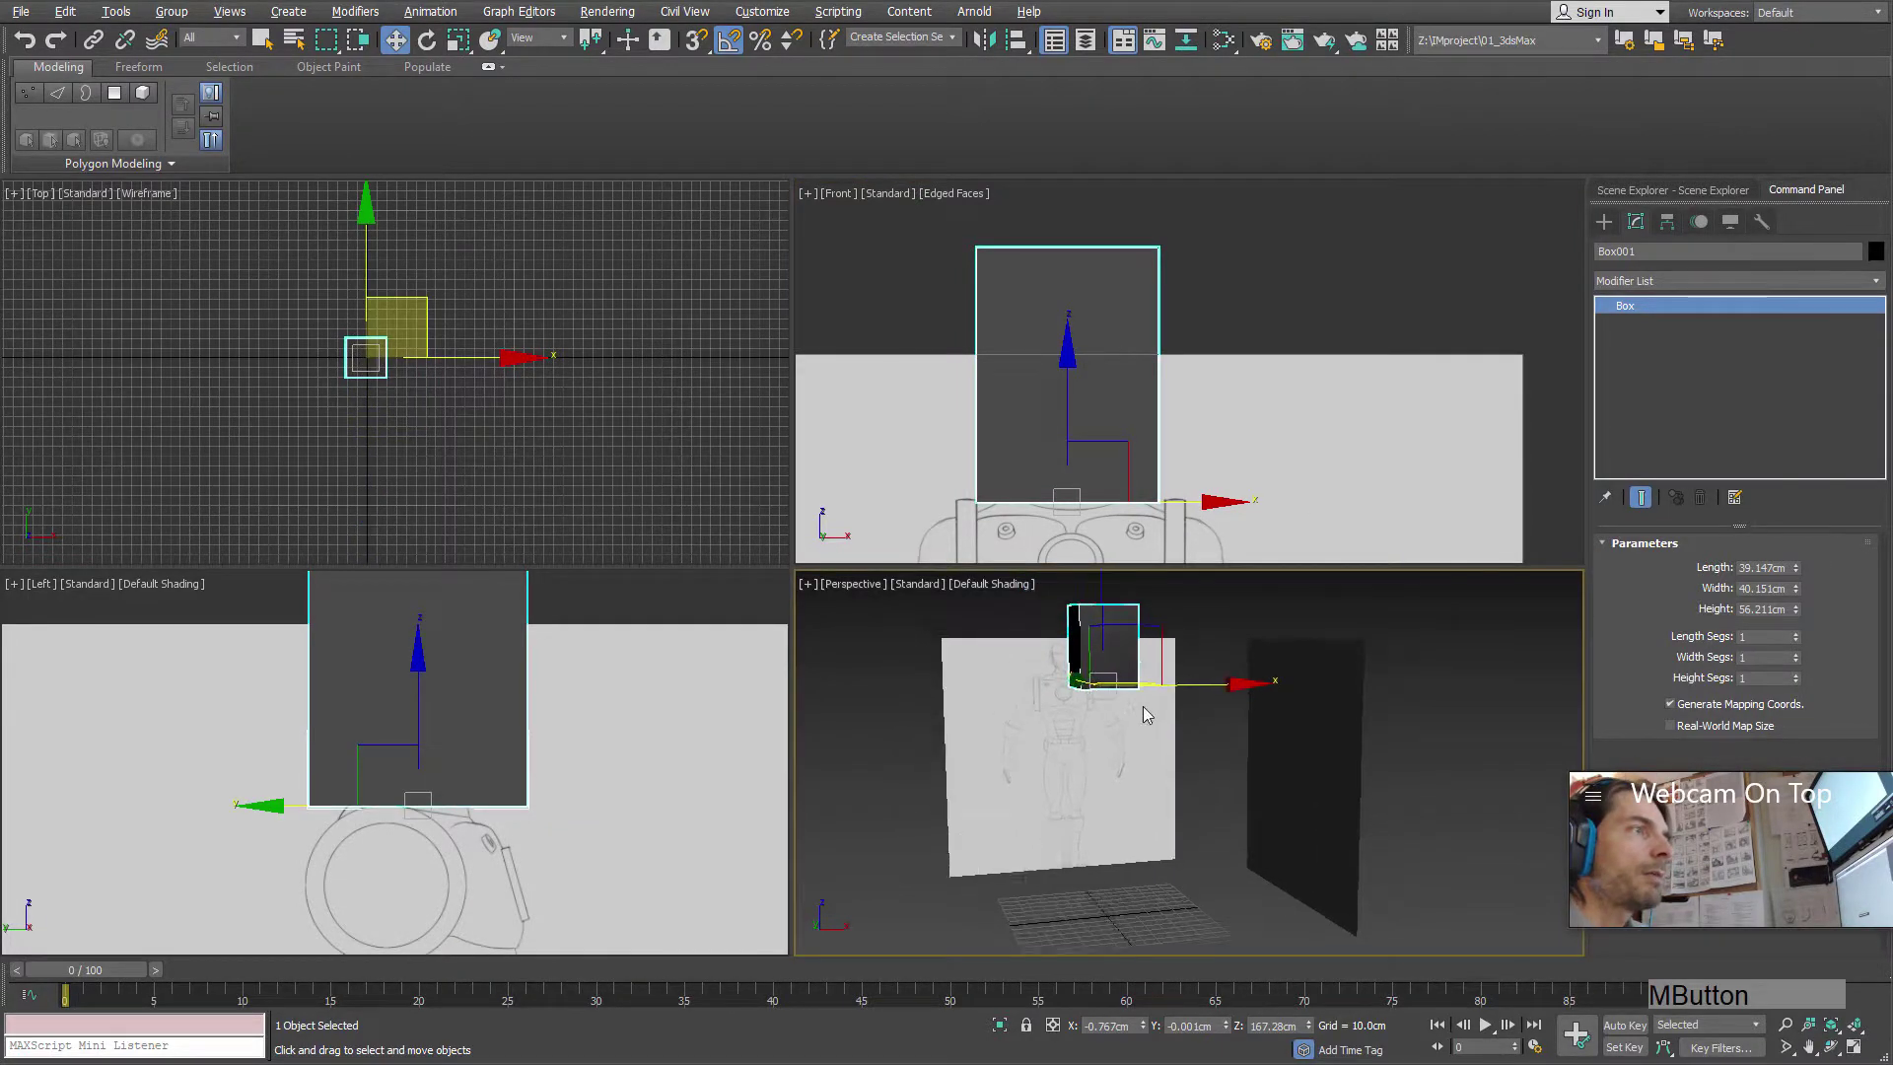
key("m")
right_click(499, 540)
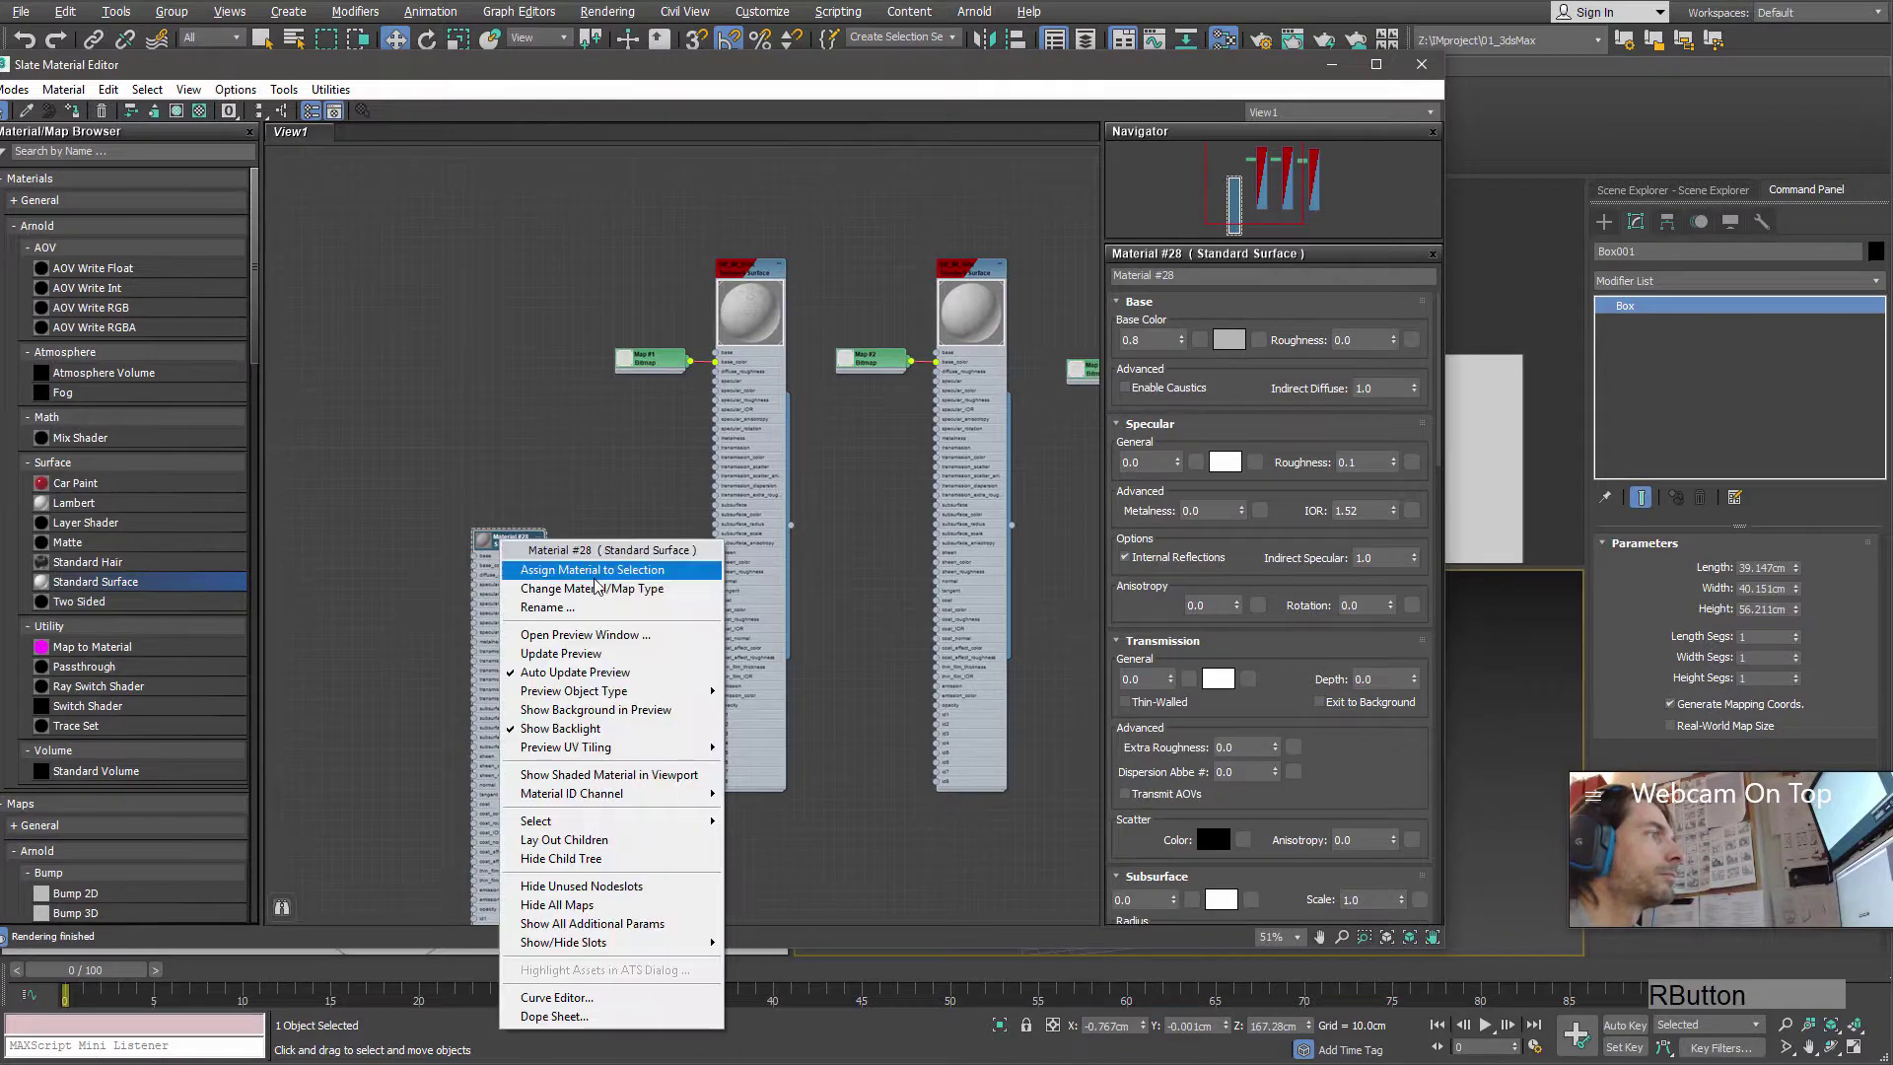
left_click(595, 580)
left_click(1421, 64)
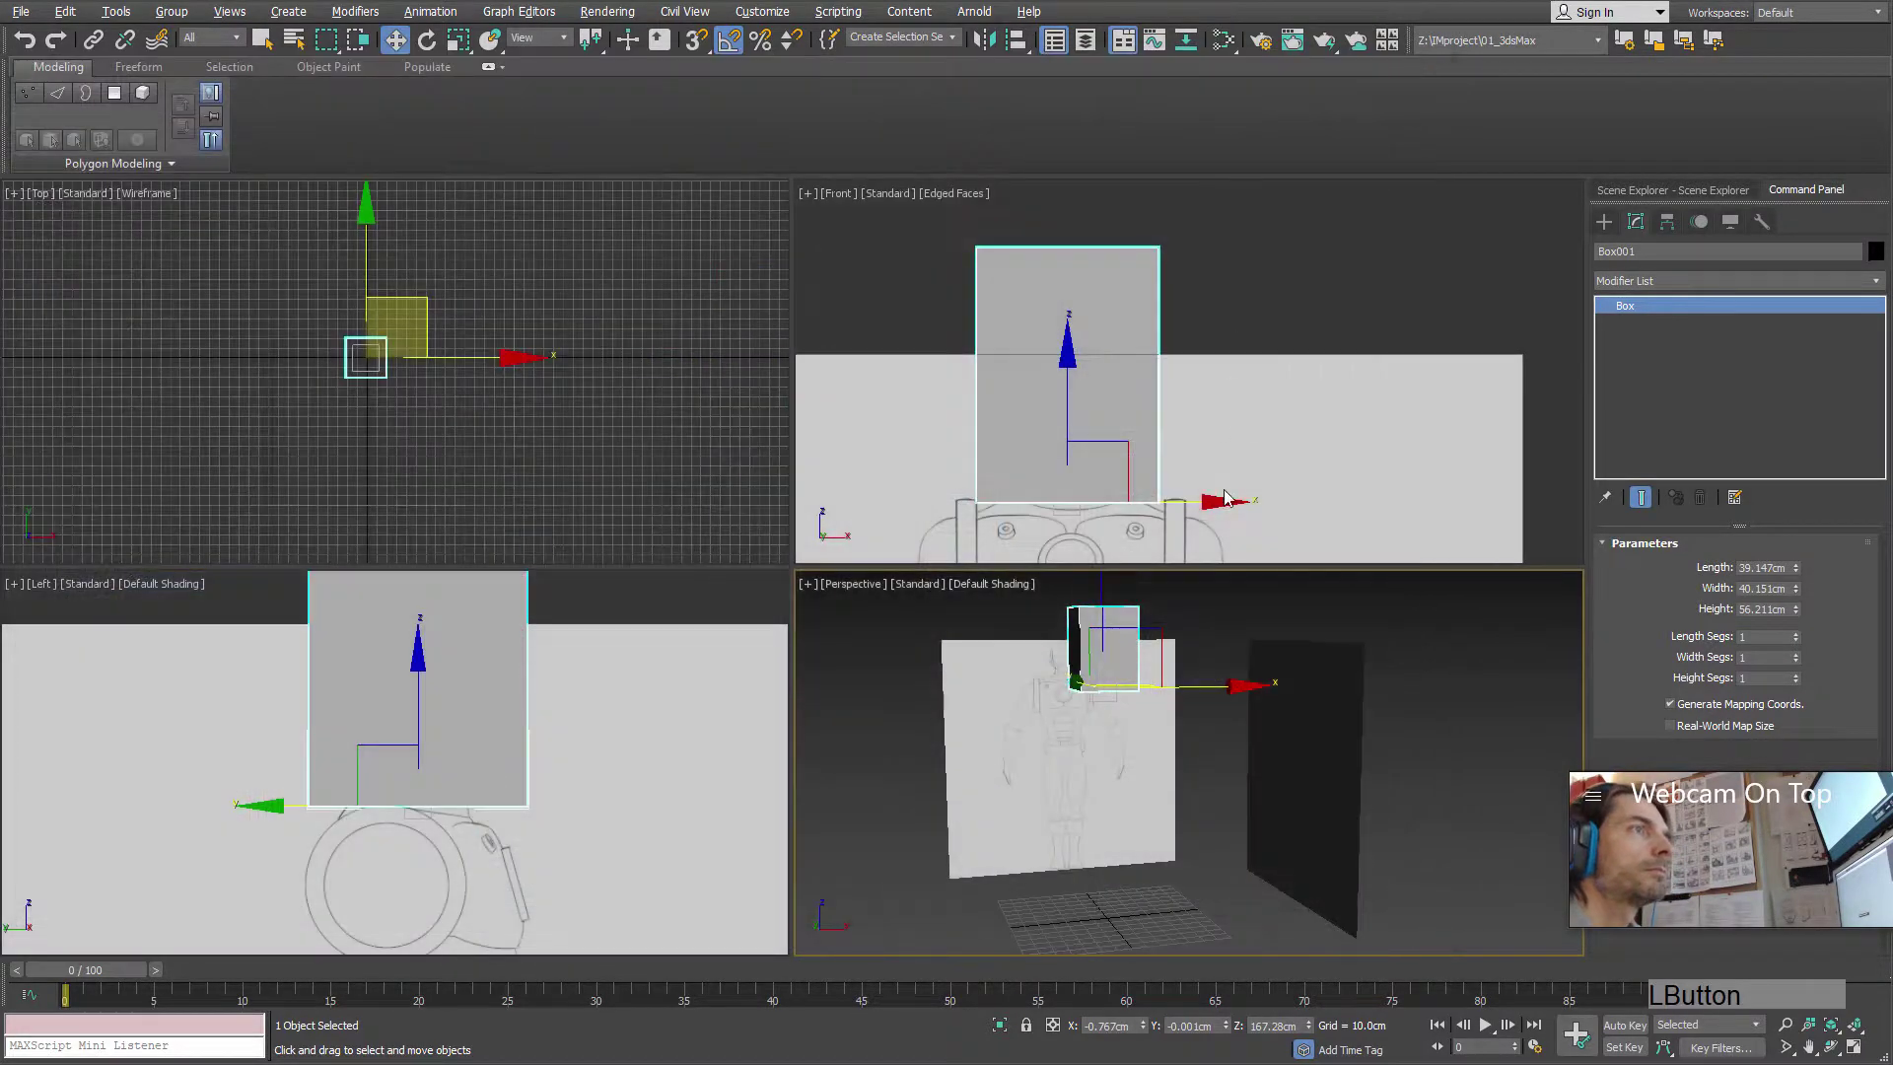
- Move the box in the Left view to about Y -2.5 cm and Z 177 cm, and reset its X position to 0
middle_click_drag(1094, 667, 789, 700)
scroll(605, 706, "down", 2)
middle_click_drag(606, 706, 531, 773)
left_click_drag(531, 771, 540, 726)
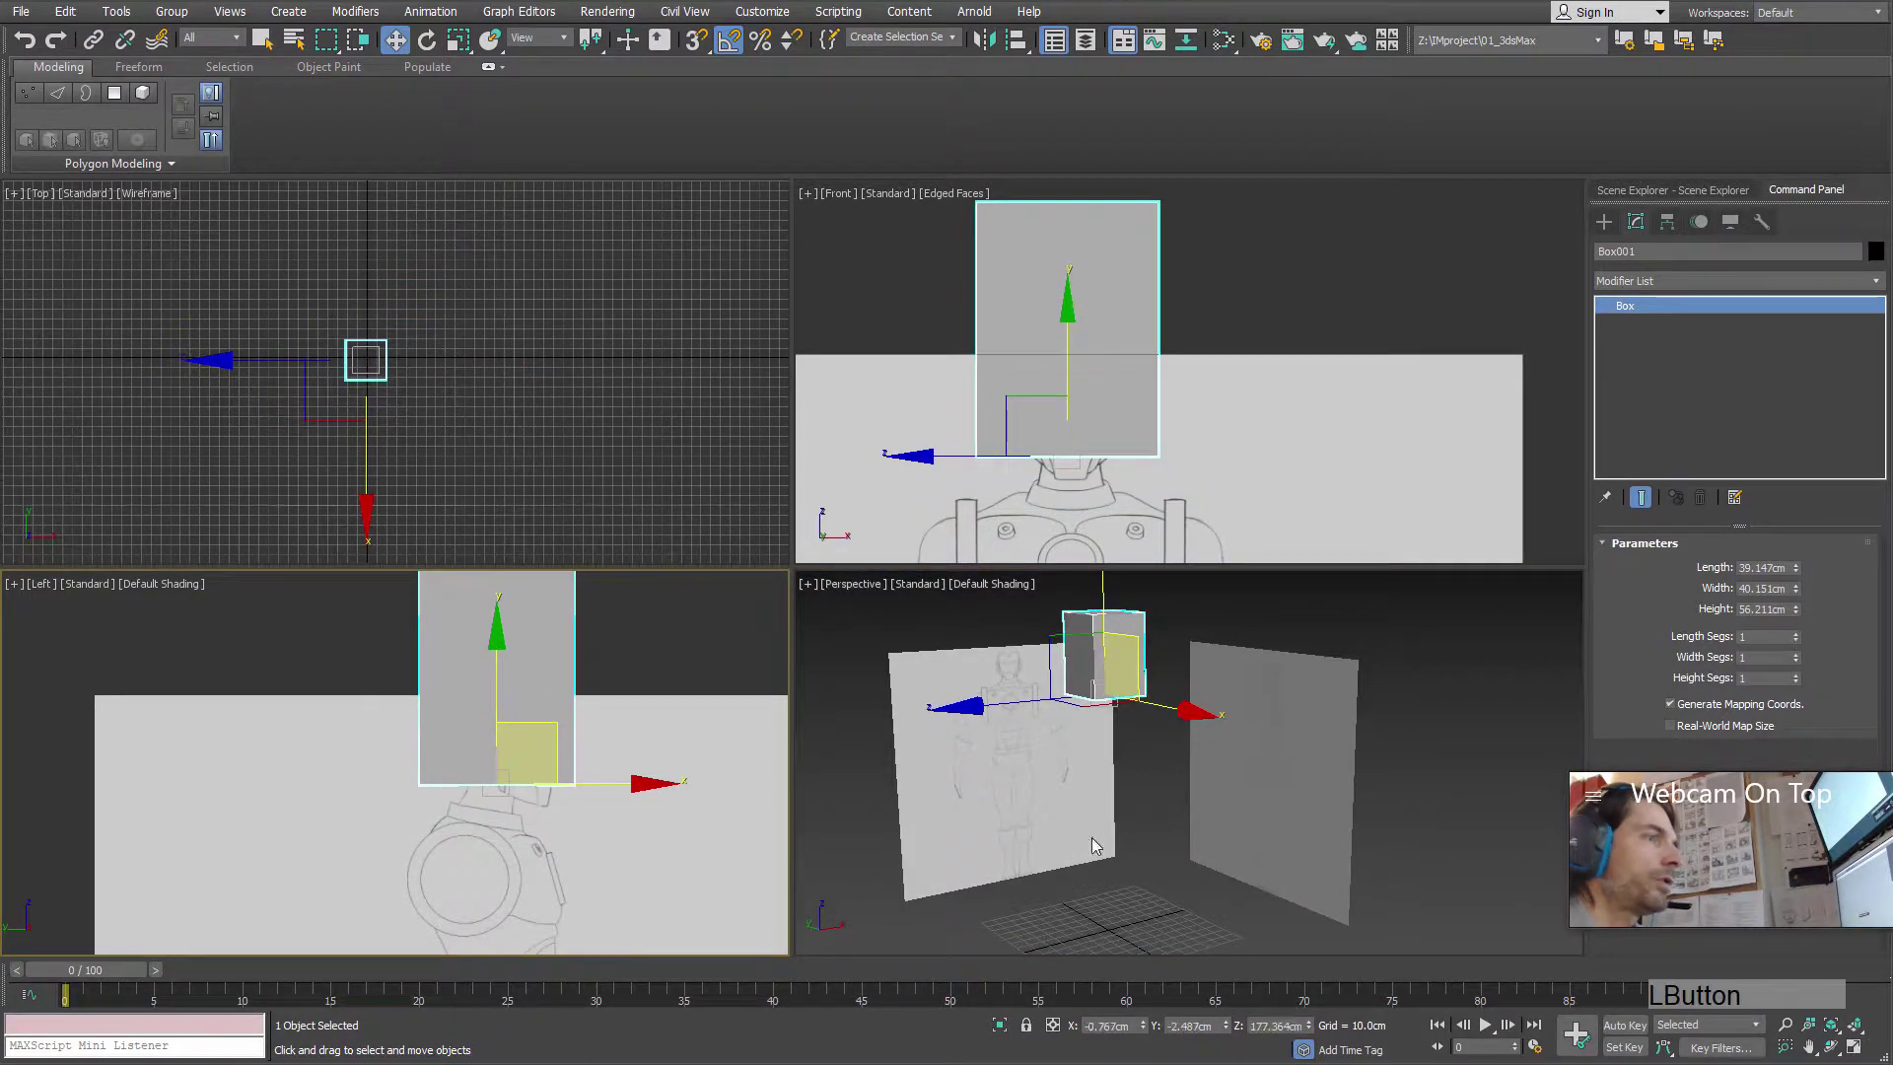
right_click(1145, 1027)
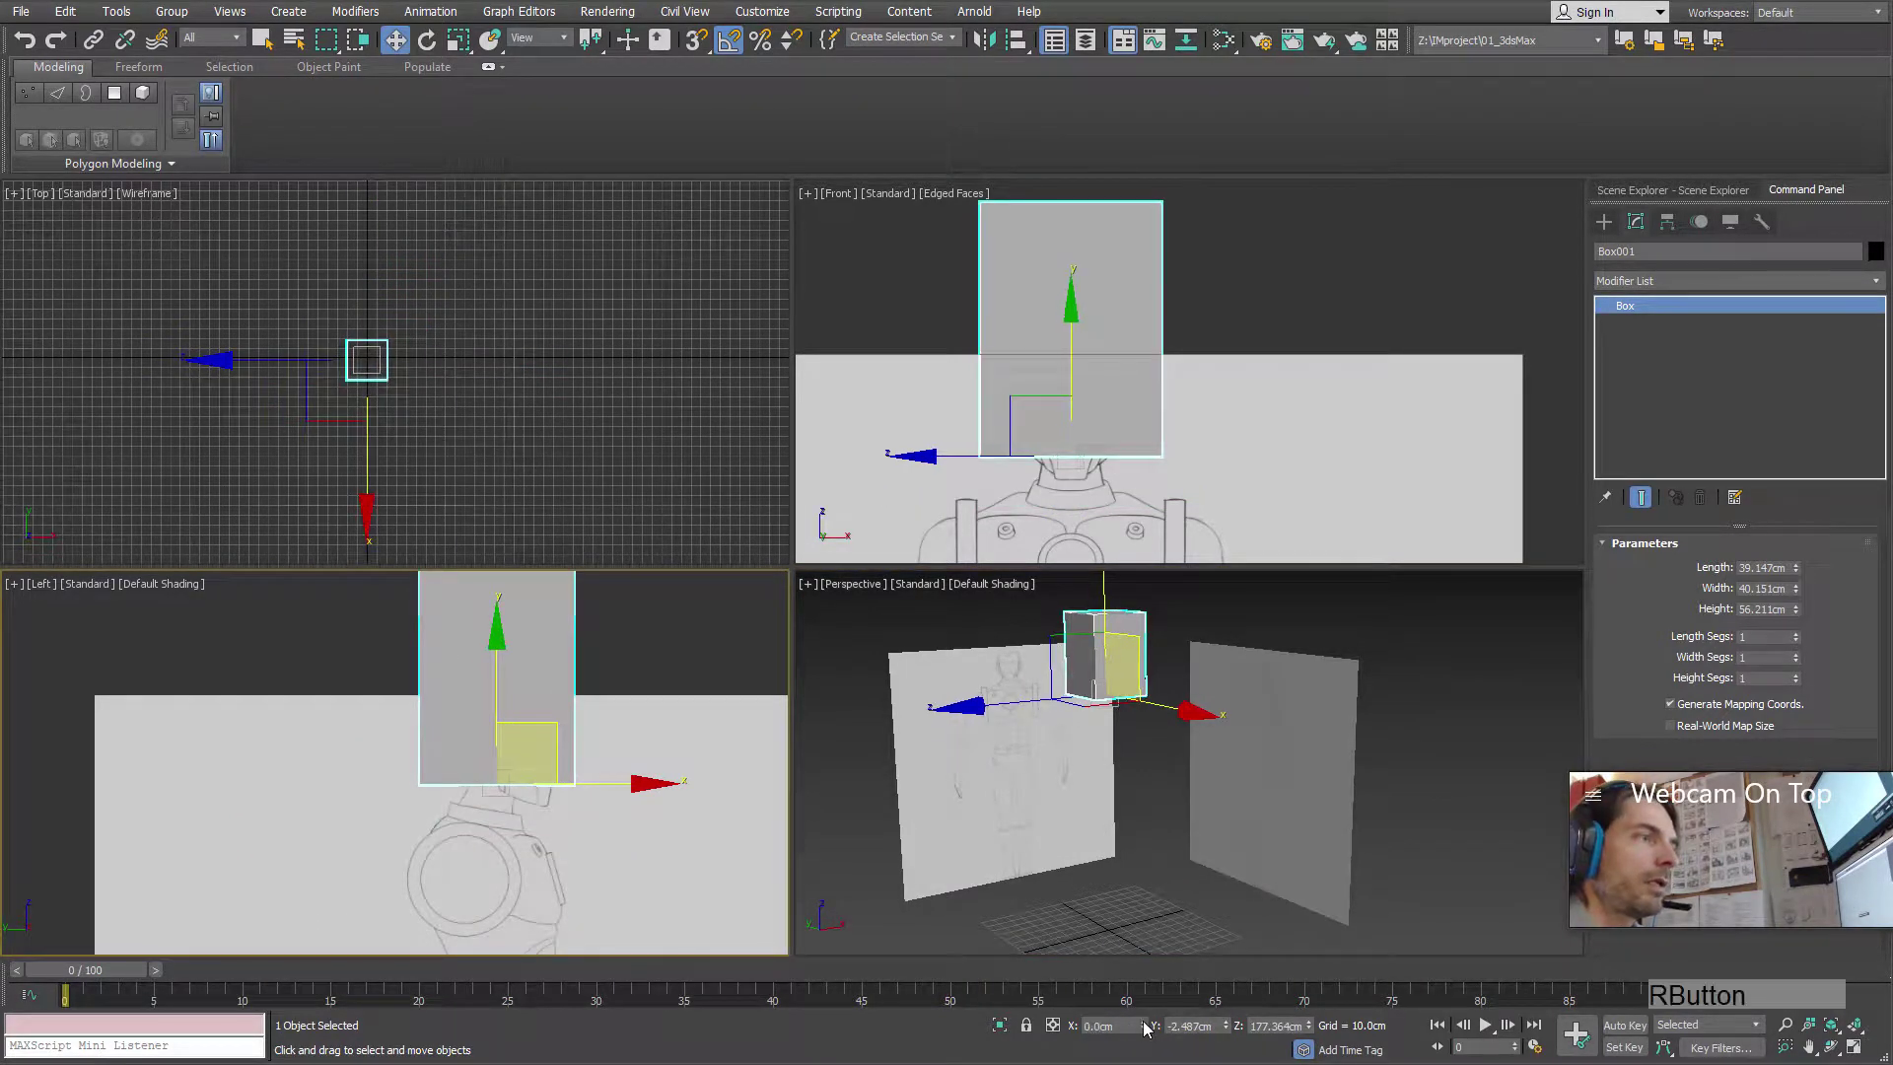
- Reset the box's Y position to 0 and lower it in the Front view to about Z 172.6 cm, at the neck
right_click(1227, 1027)
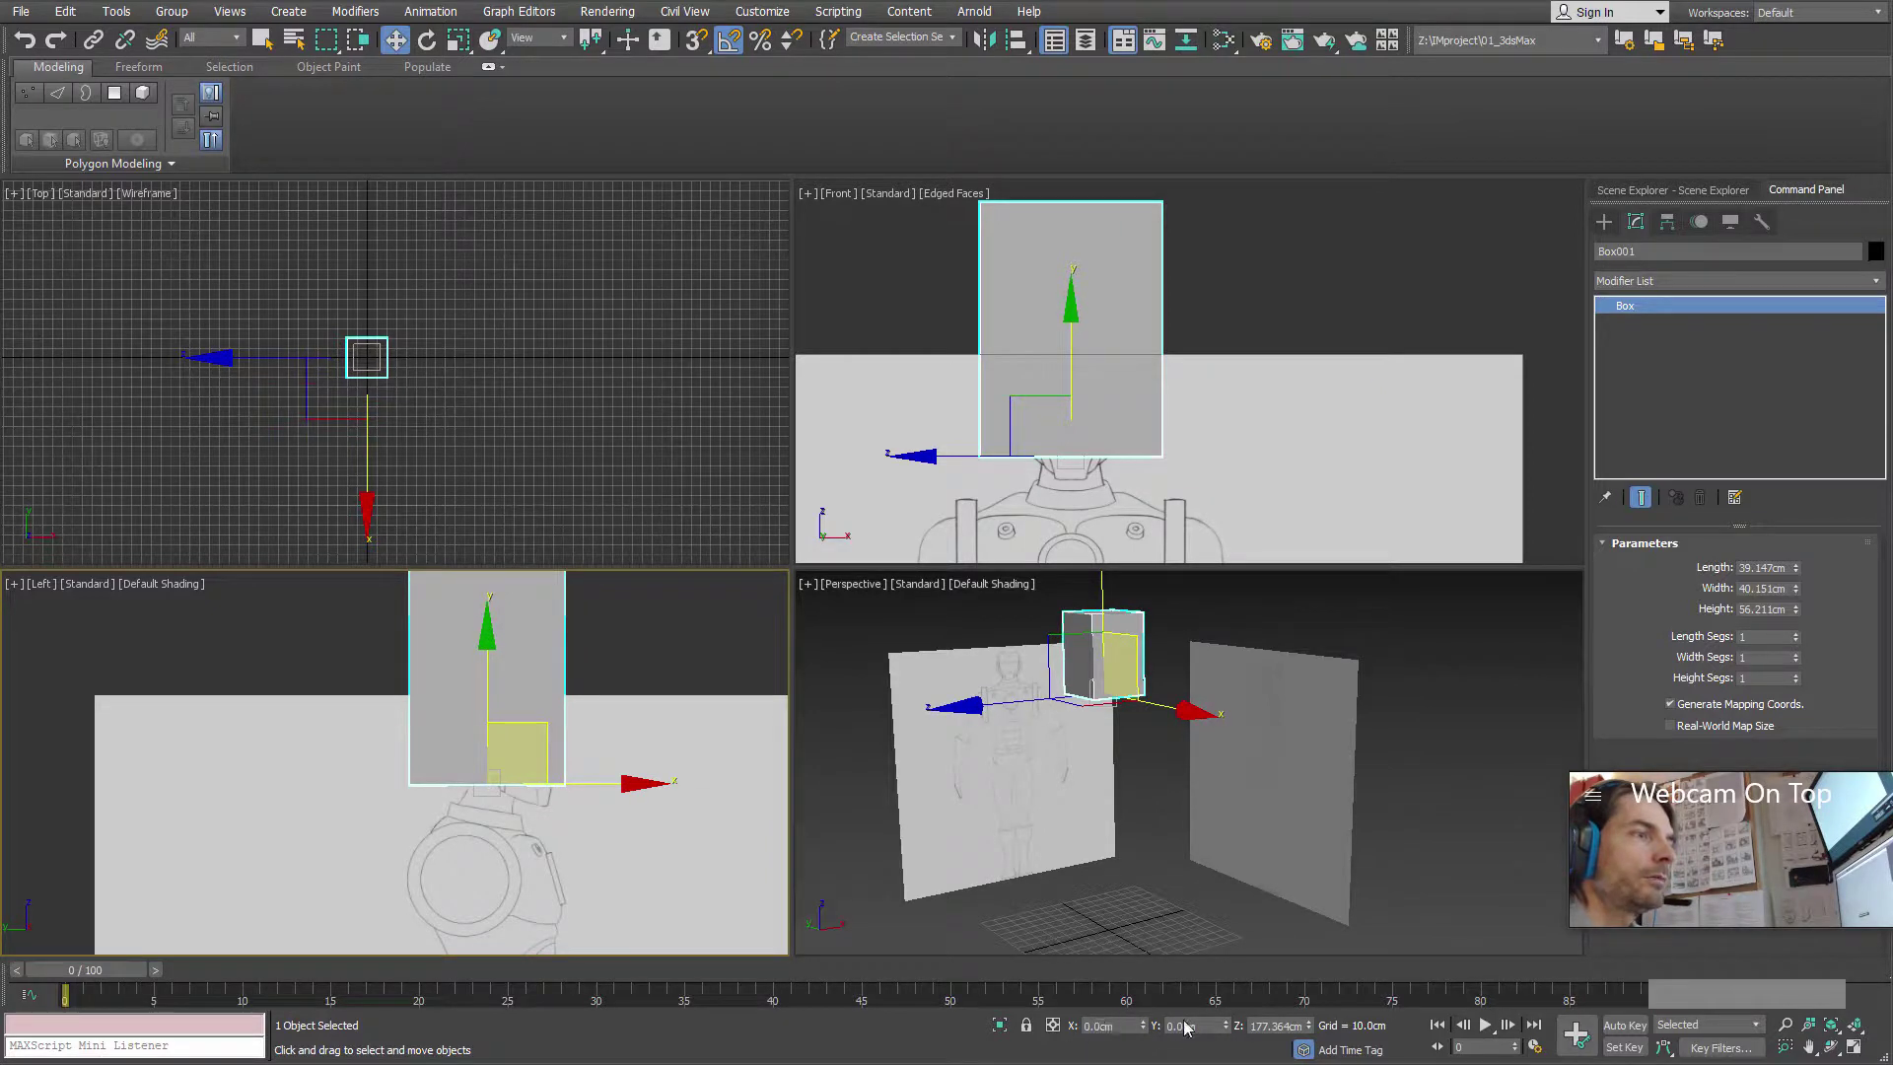
middle_click_drag(1098, 456, 1096, 389)
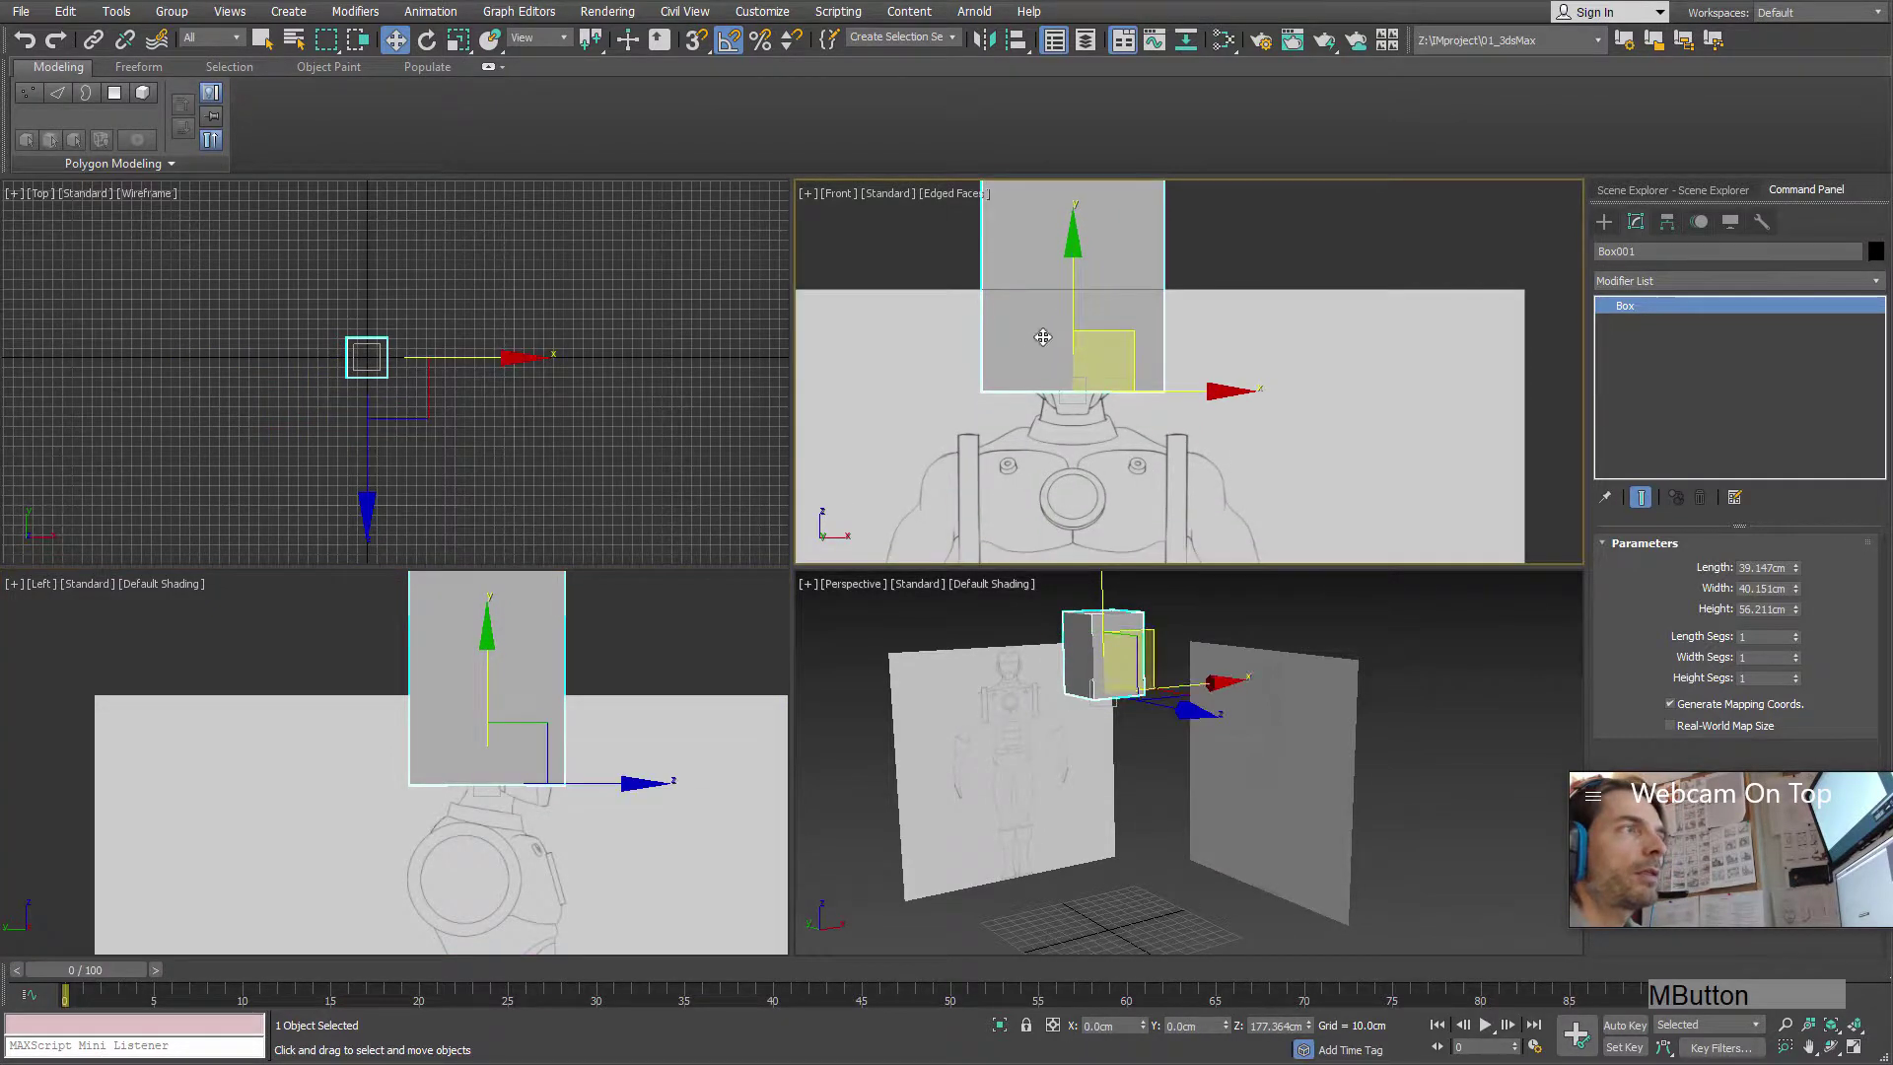
left_click_drag(1075, 284, 1068, 306)
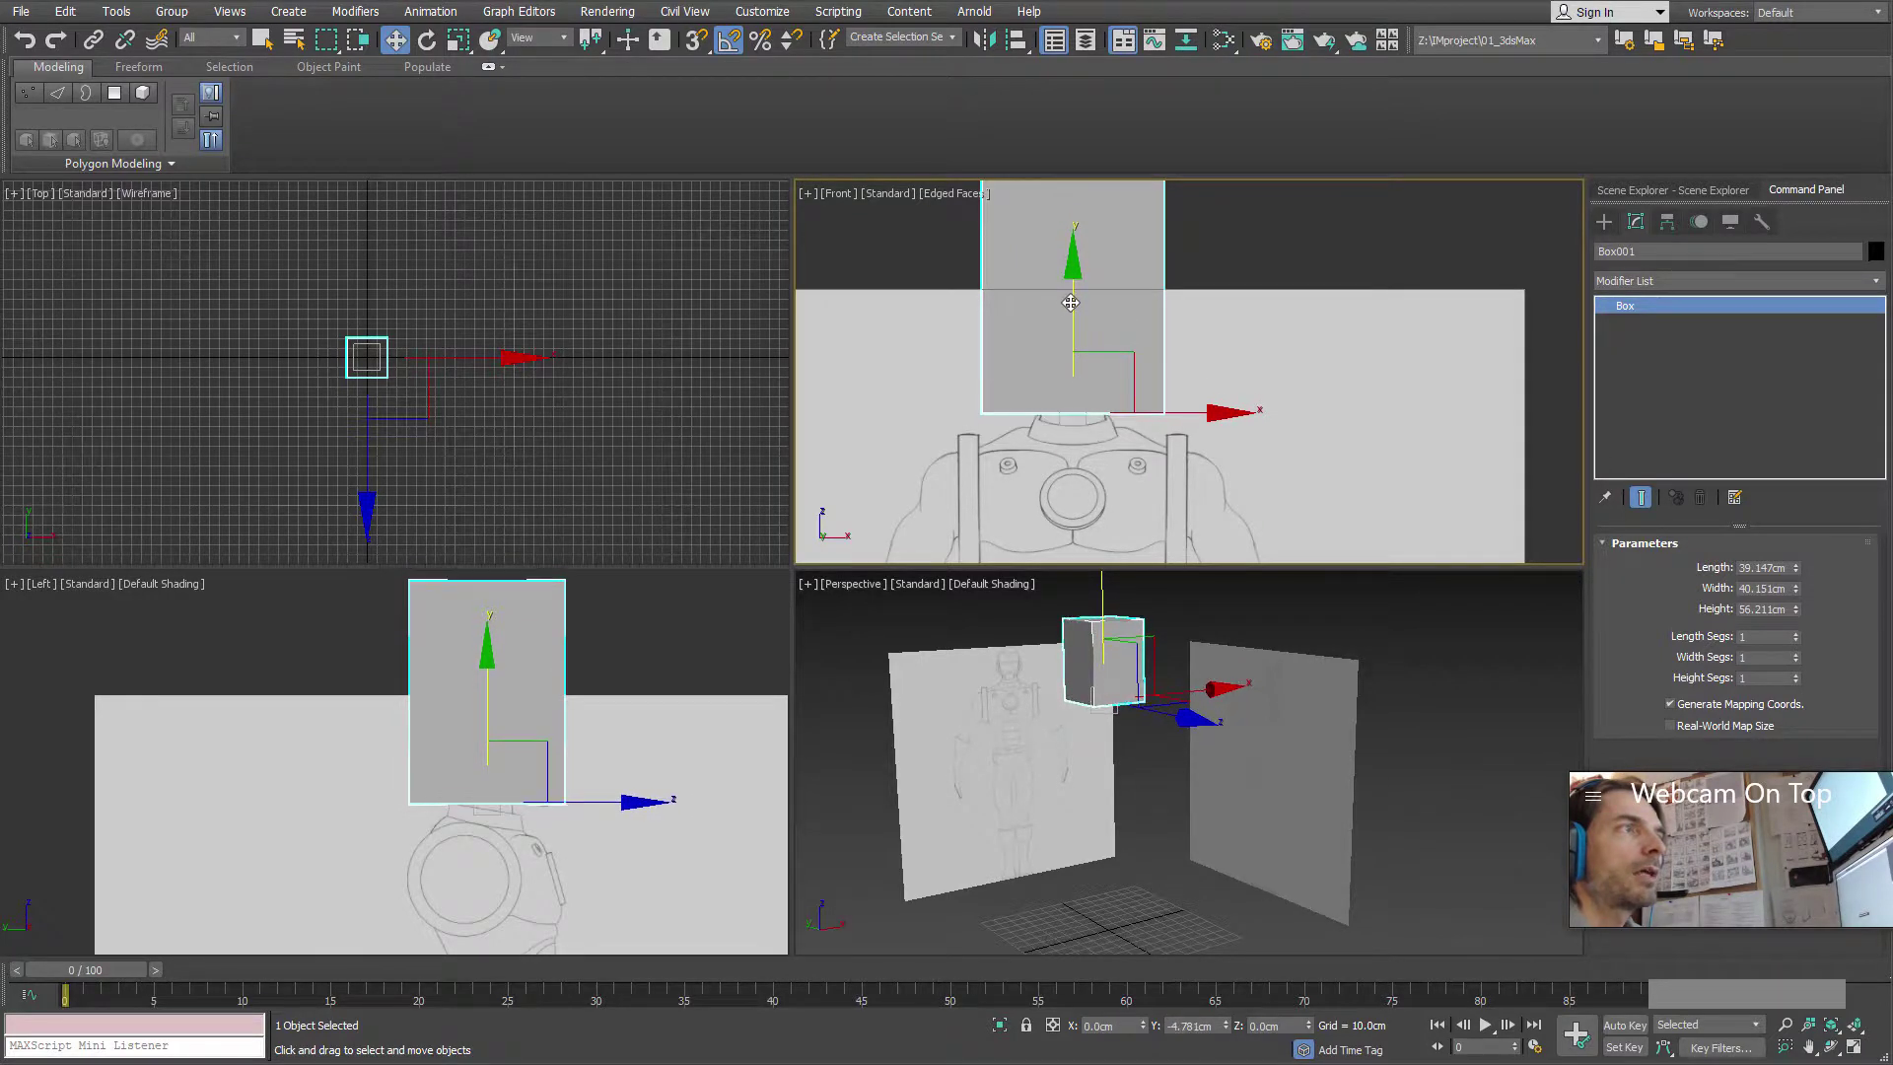
scroll(1127, 506, "down", 2)
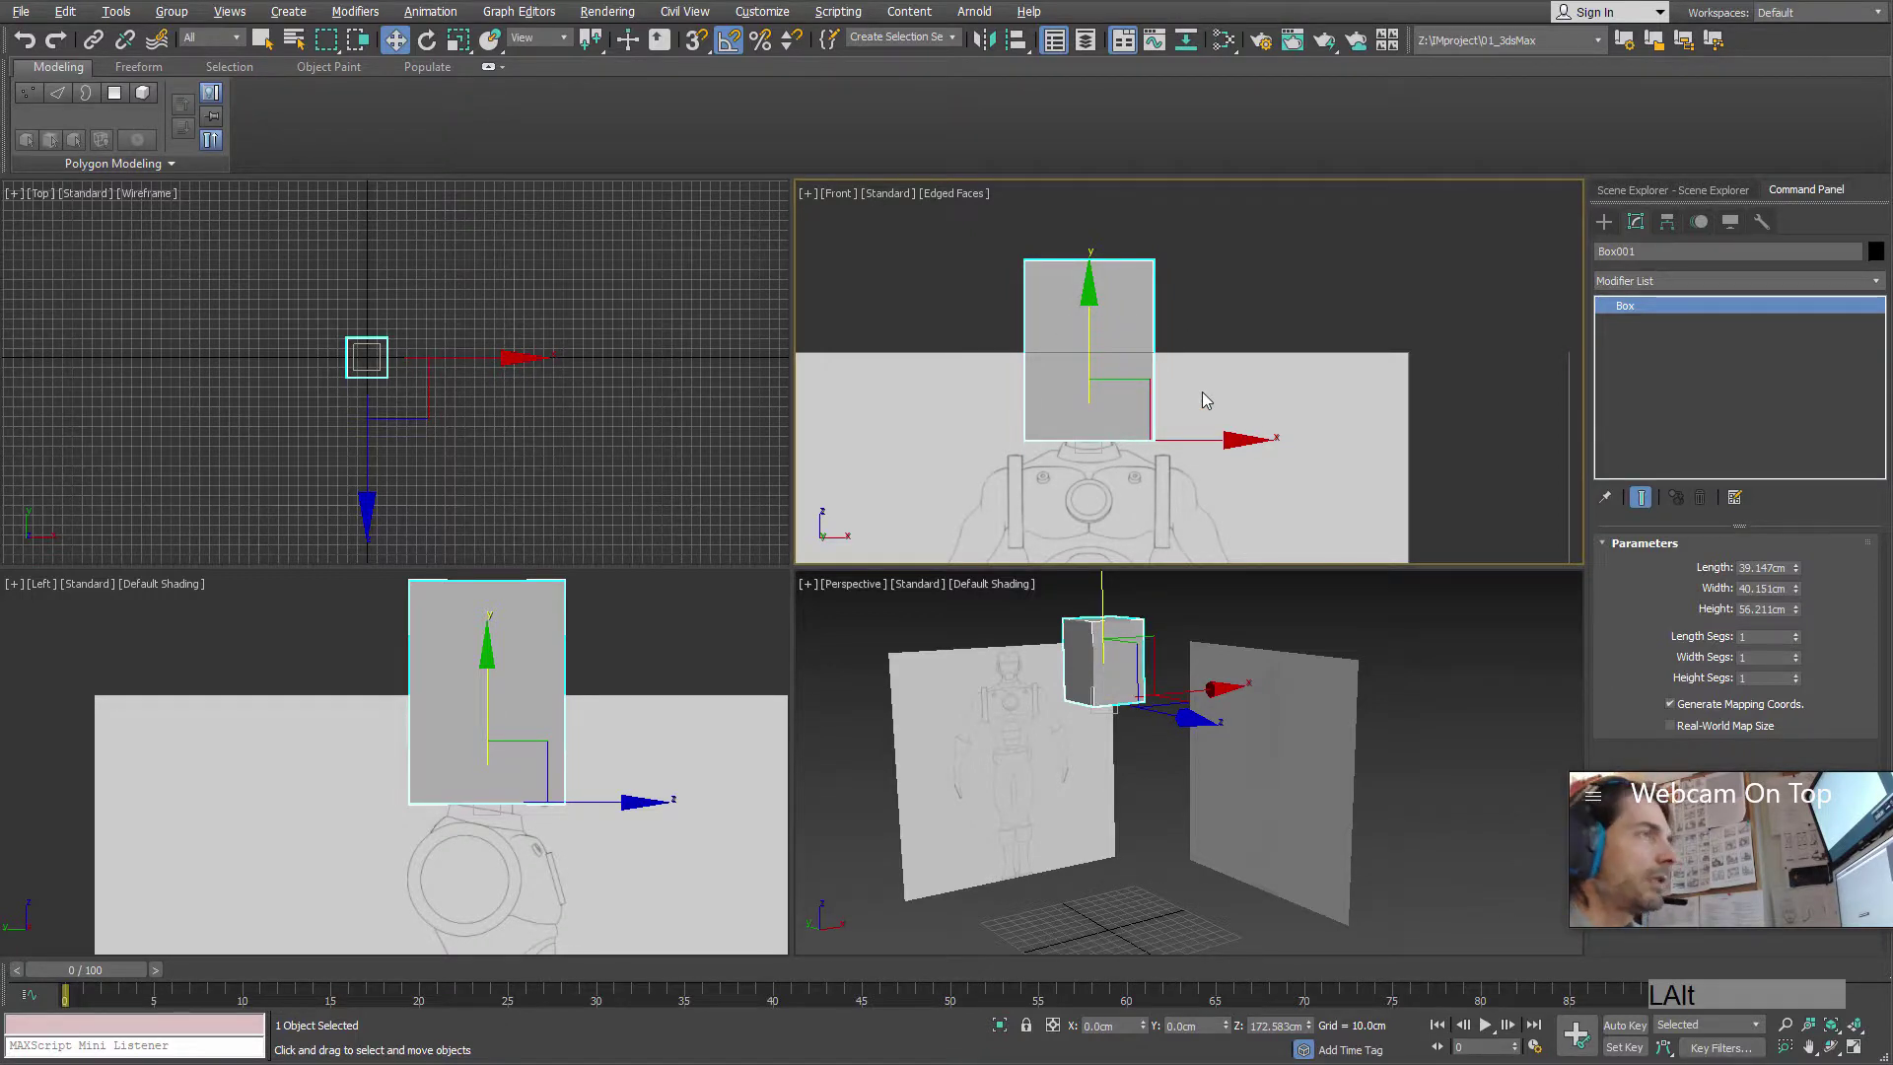
- Make the box see-through and compare it with the head drawing in the Front and Left views
key("alt+x")
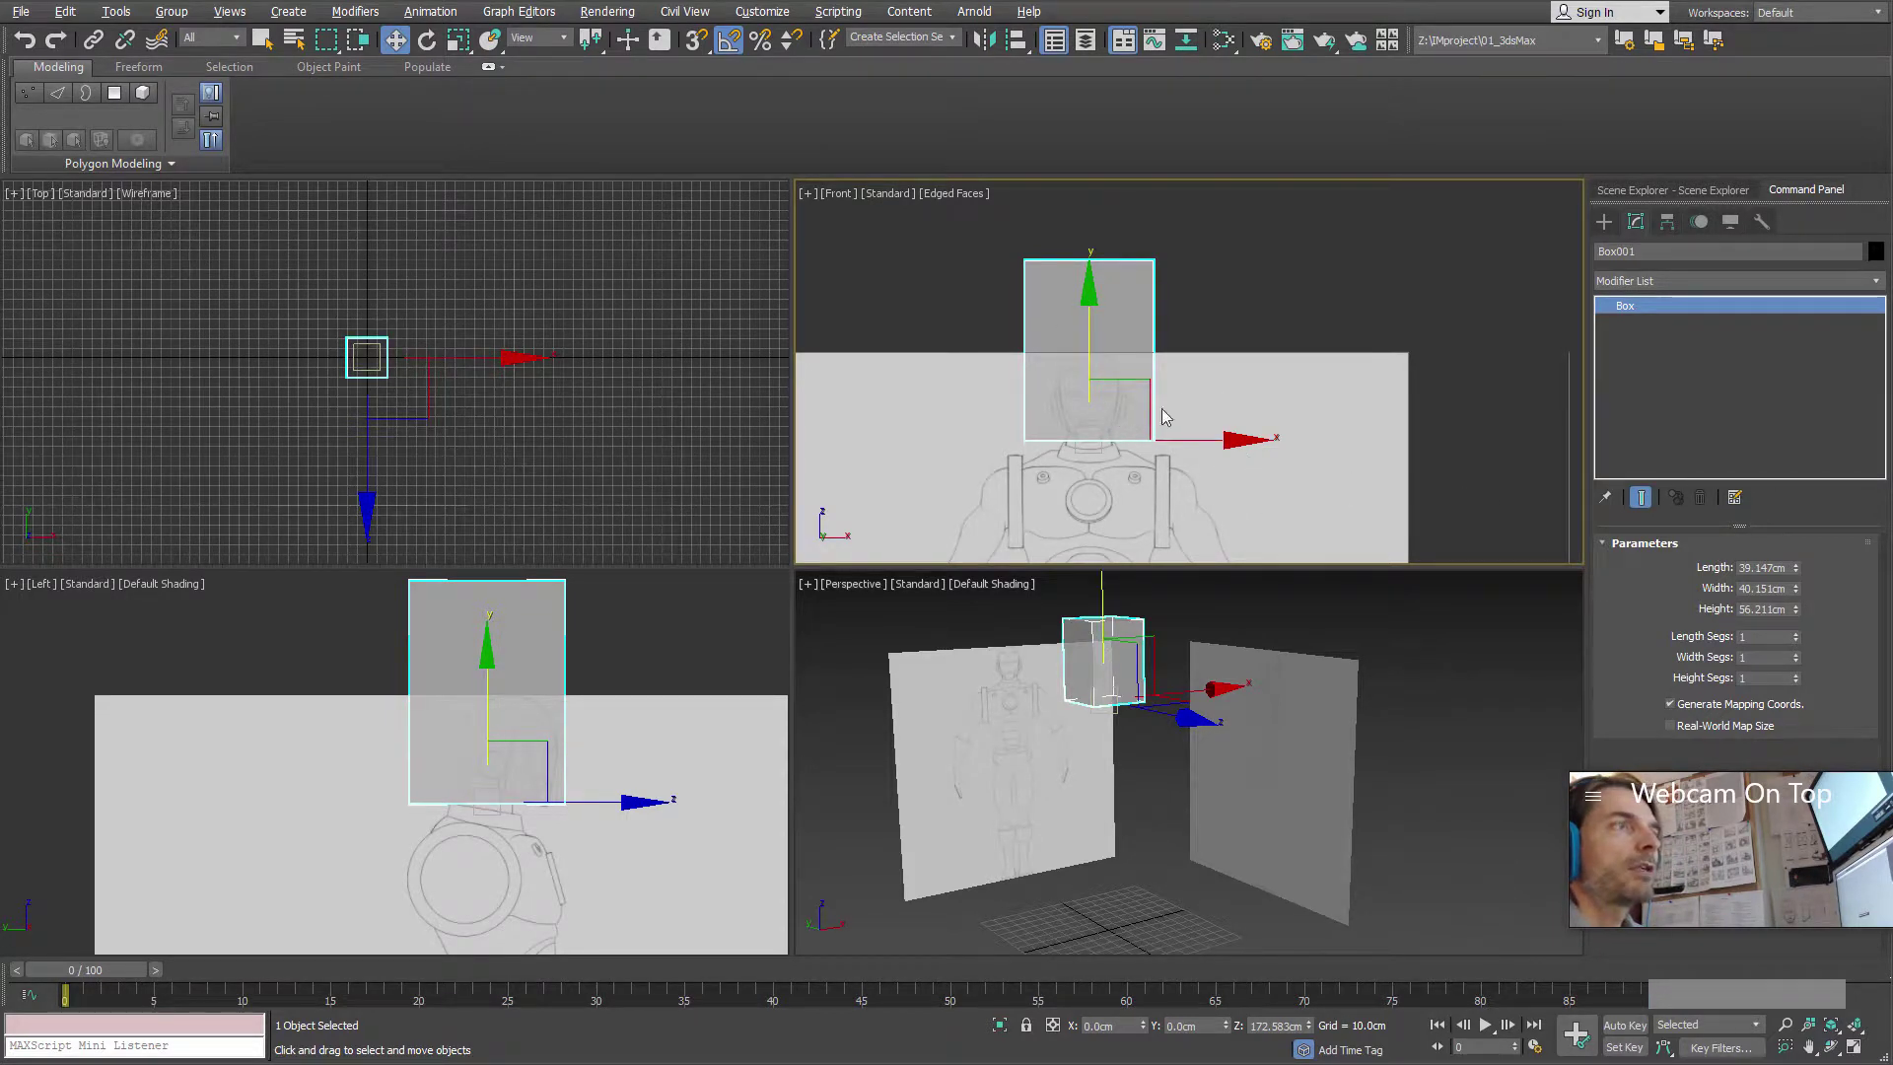
middle_click_drag(1274, 493, 1132, 414)
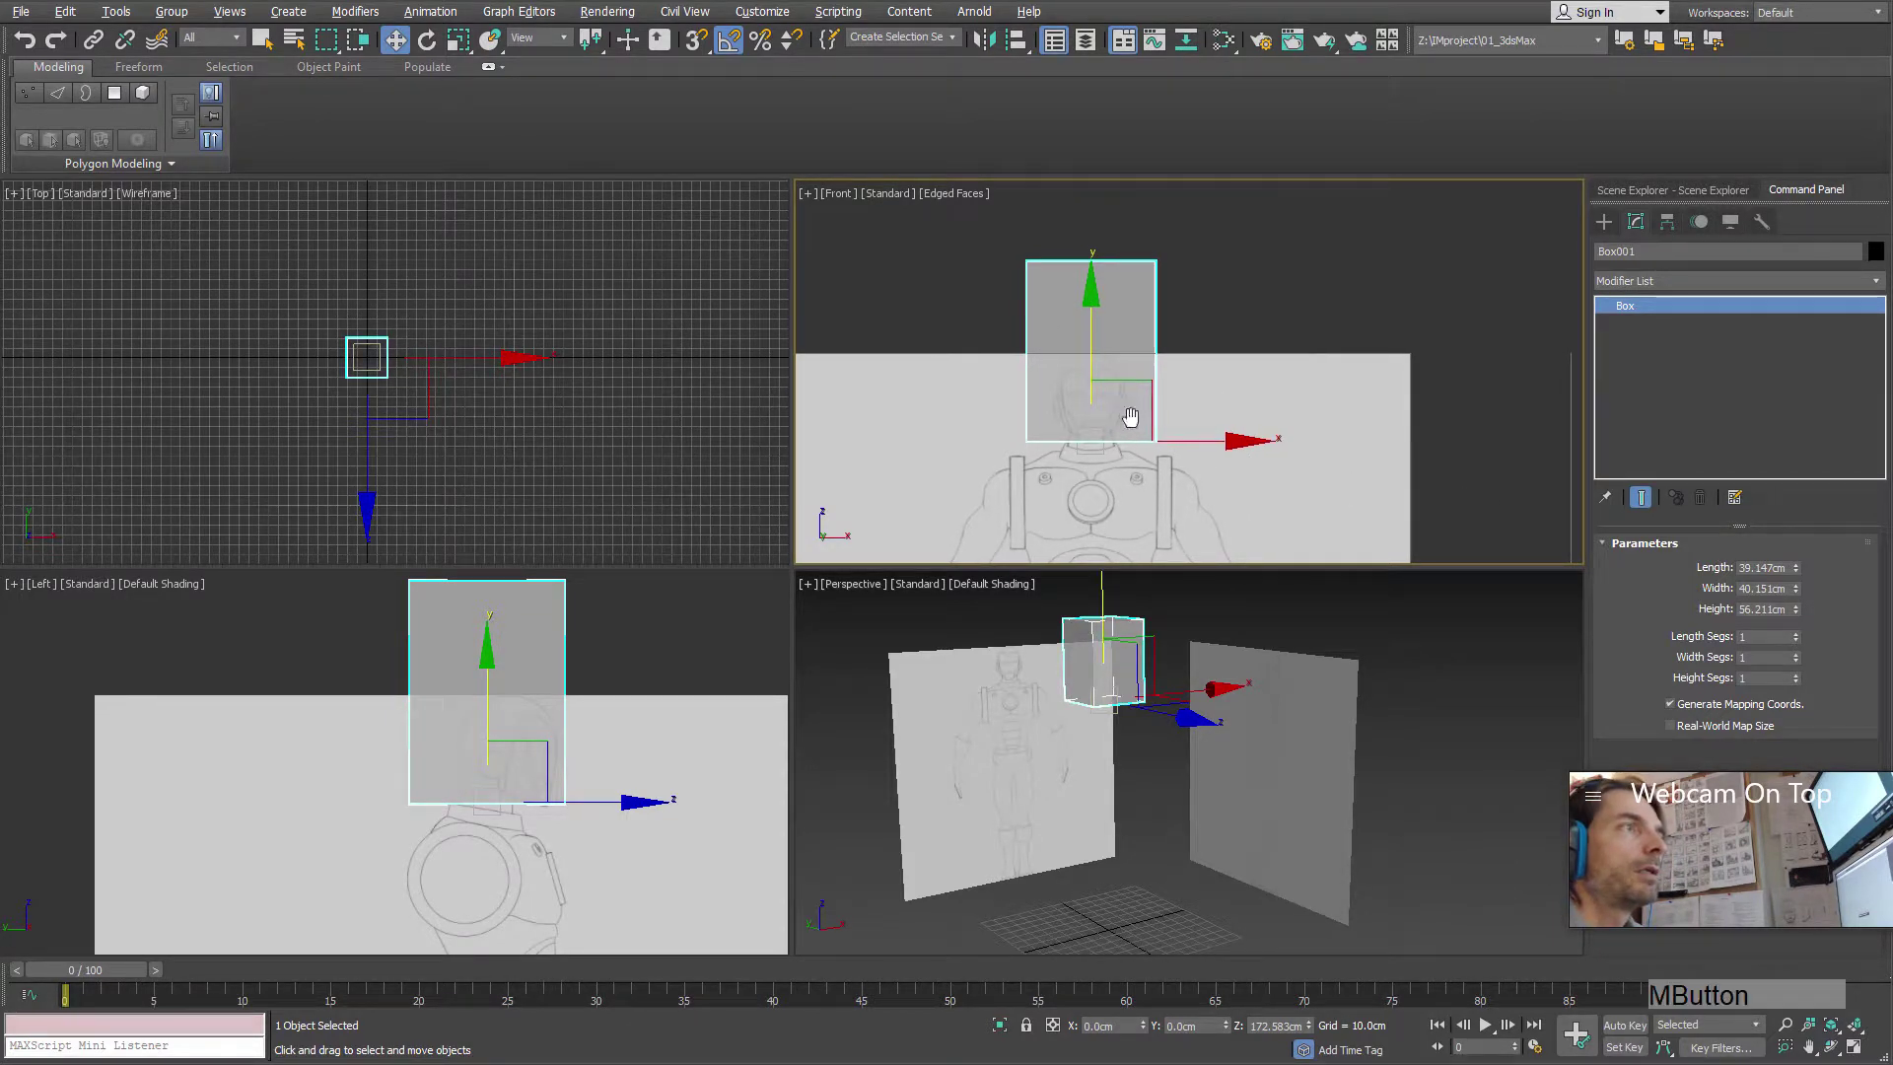
scroll(1099, 446, "up", 3)
middle_click(533, 721)
scroll(536, 817, "up", 3)
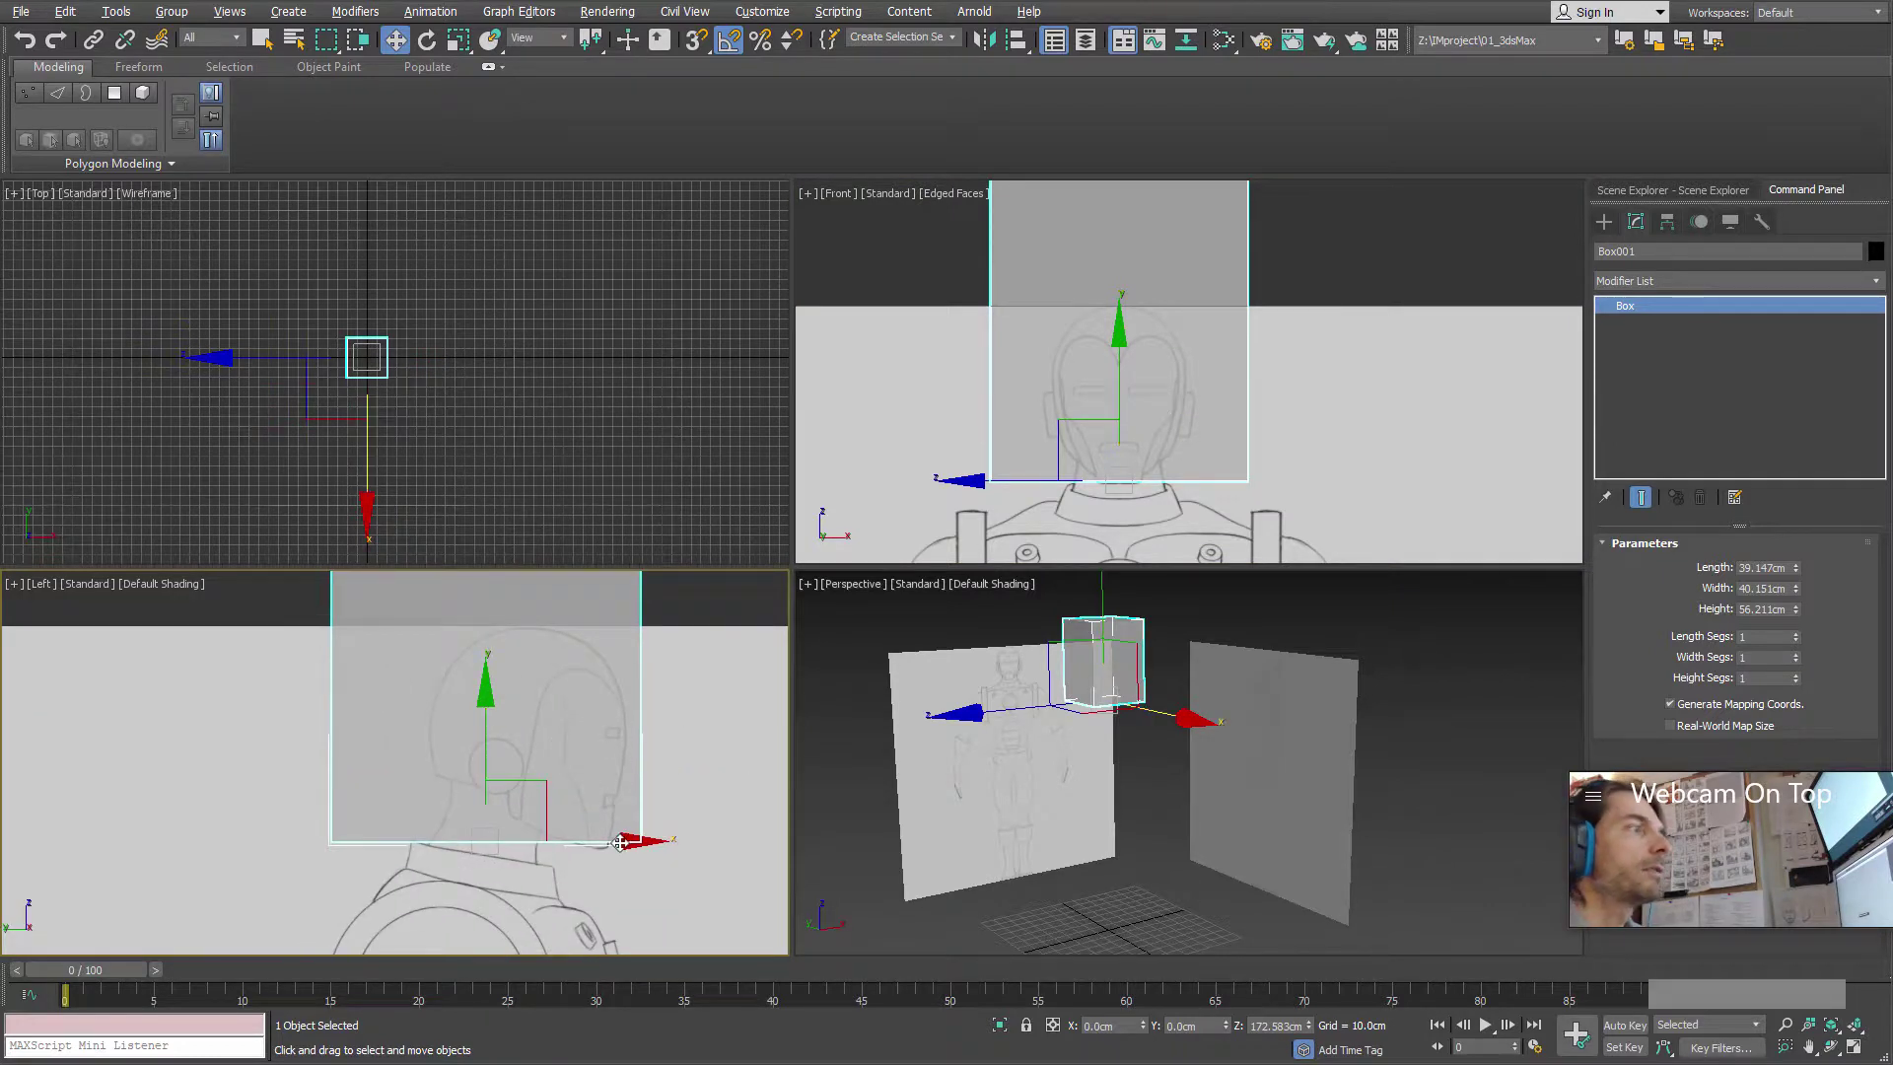
middle_click_drag(596, 771, 554, 775)
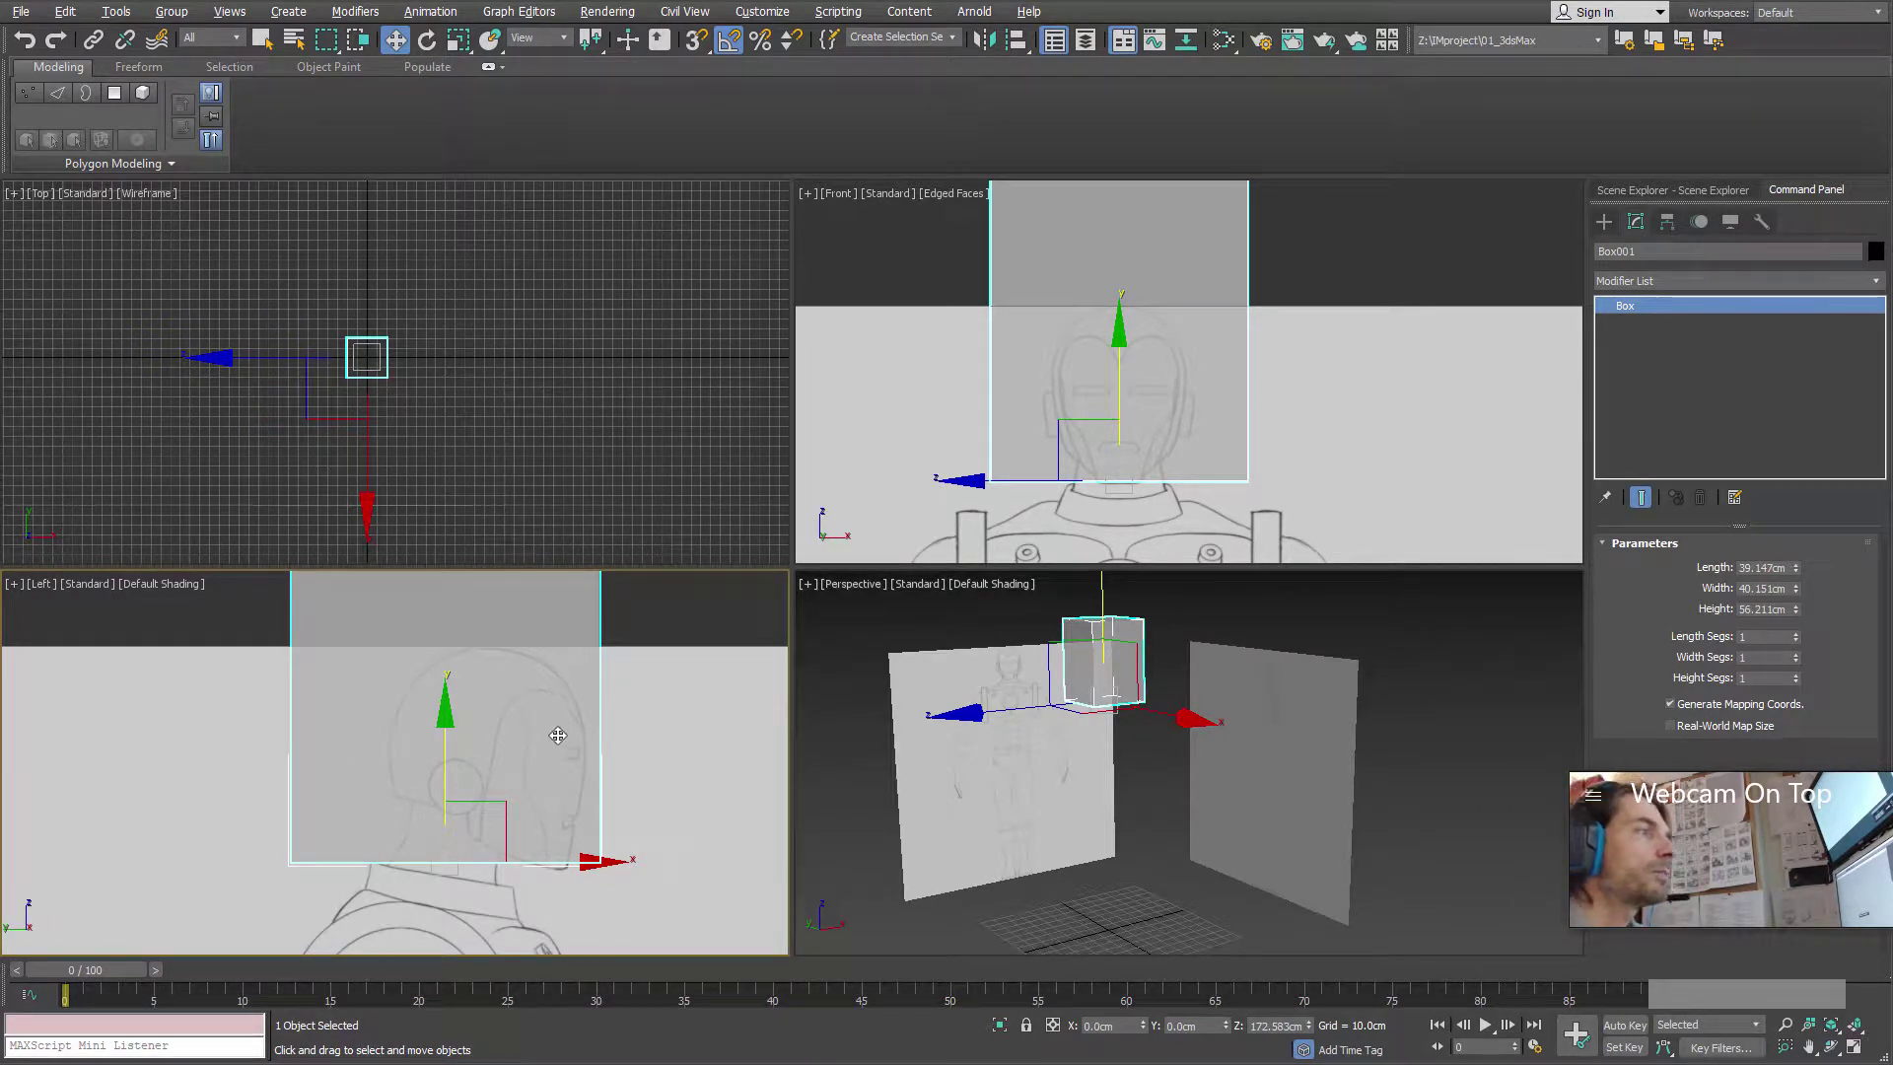
- Reduce the box's height to about 34.3 cm and convert it to an Editable Poly
scroll(545, 677, "down", 5)
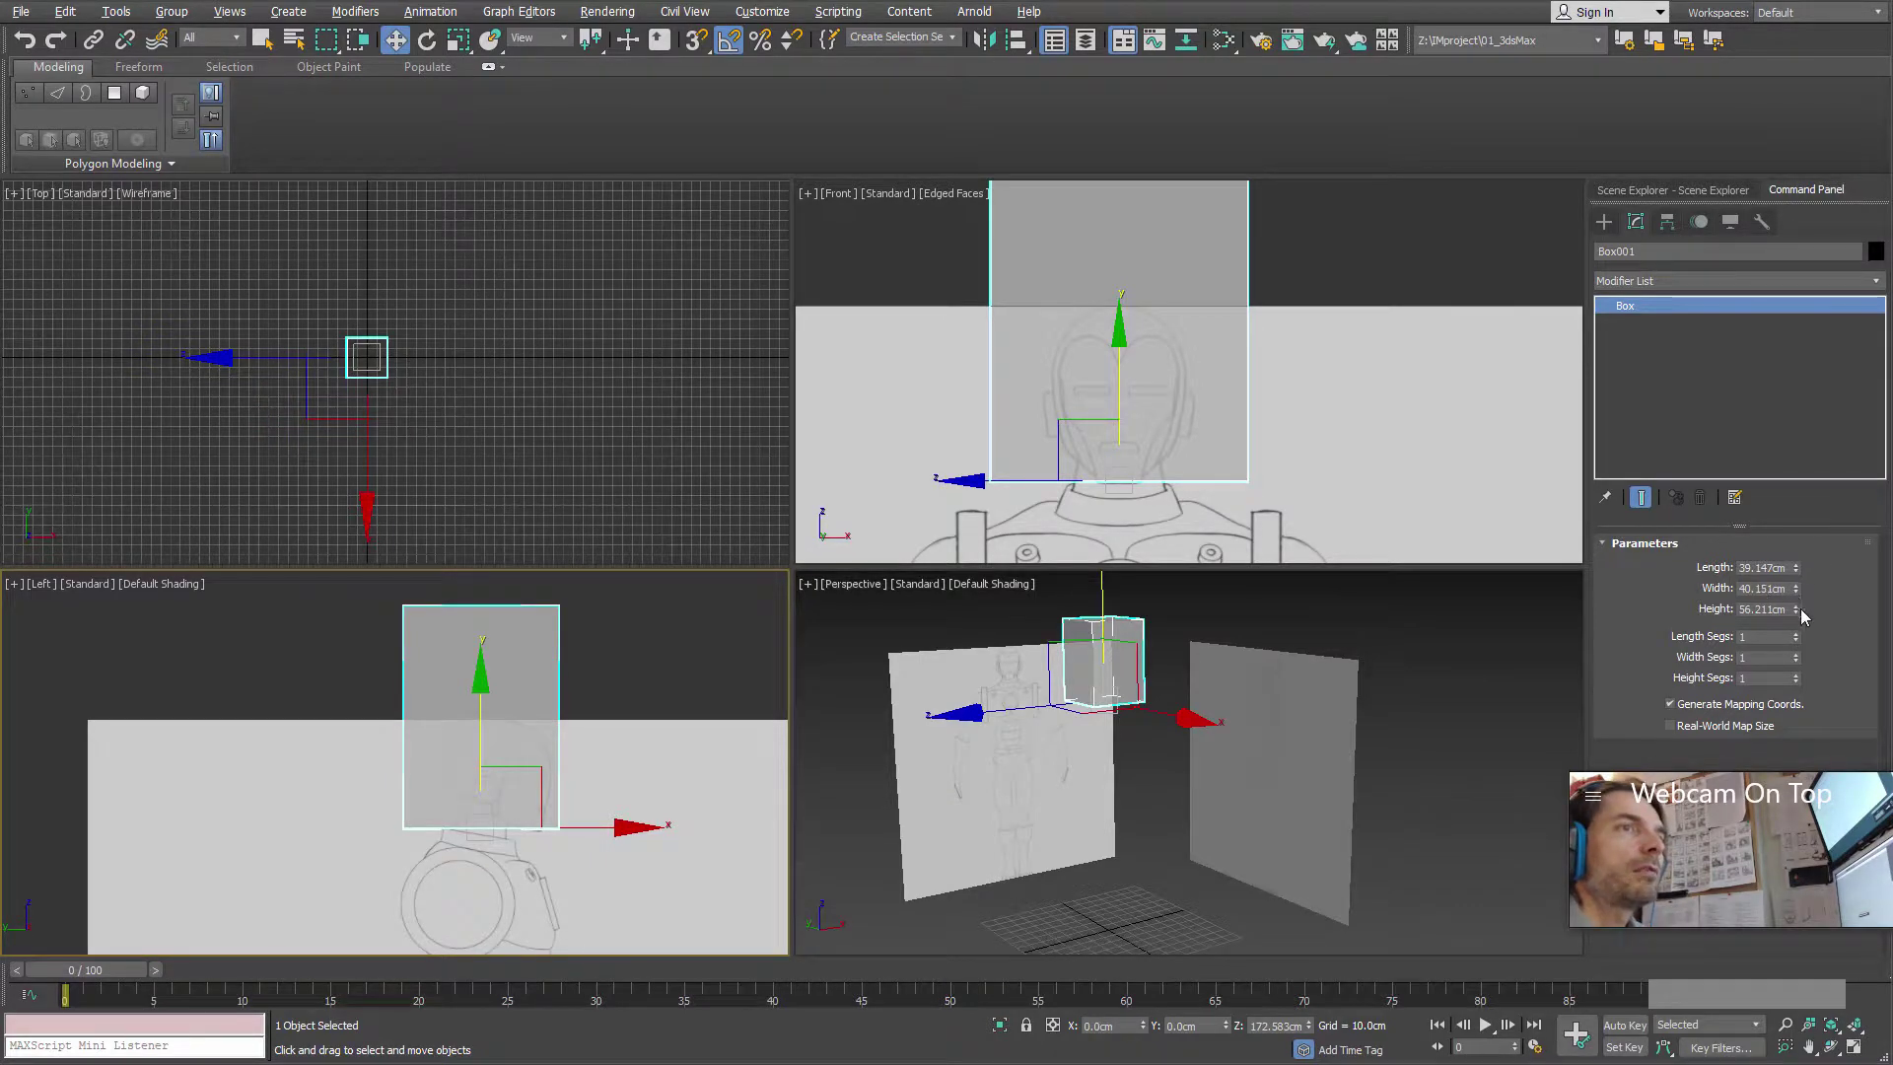
left_click_drag(1796, 612, 1790, 648)
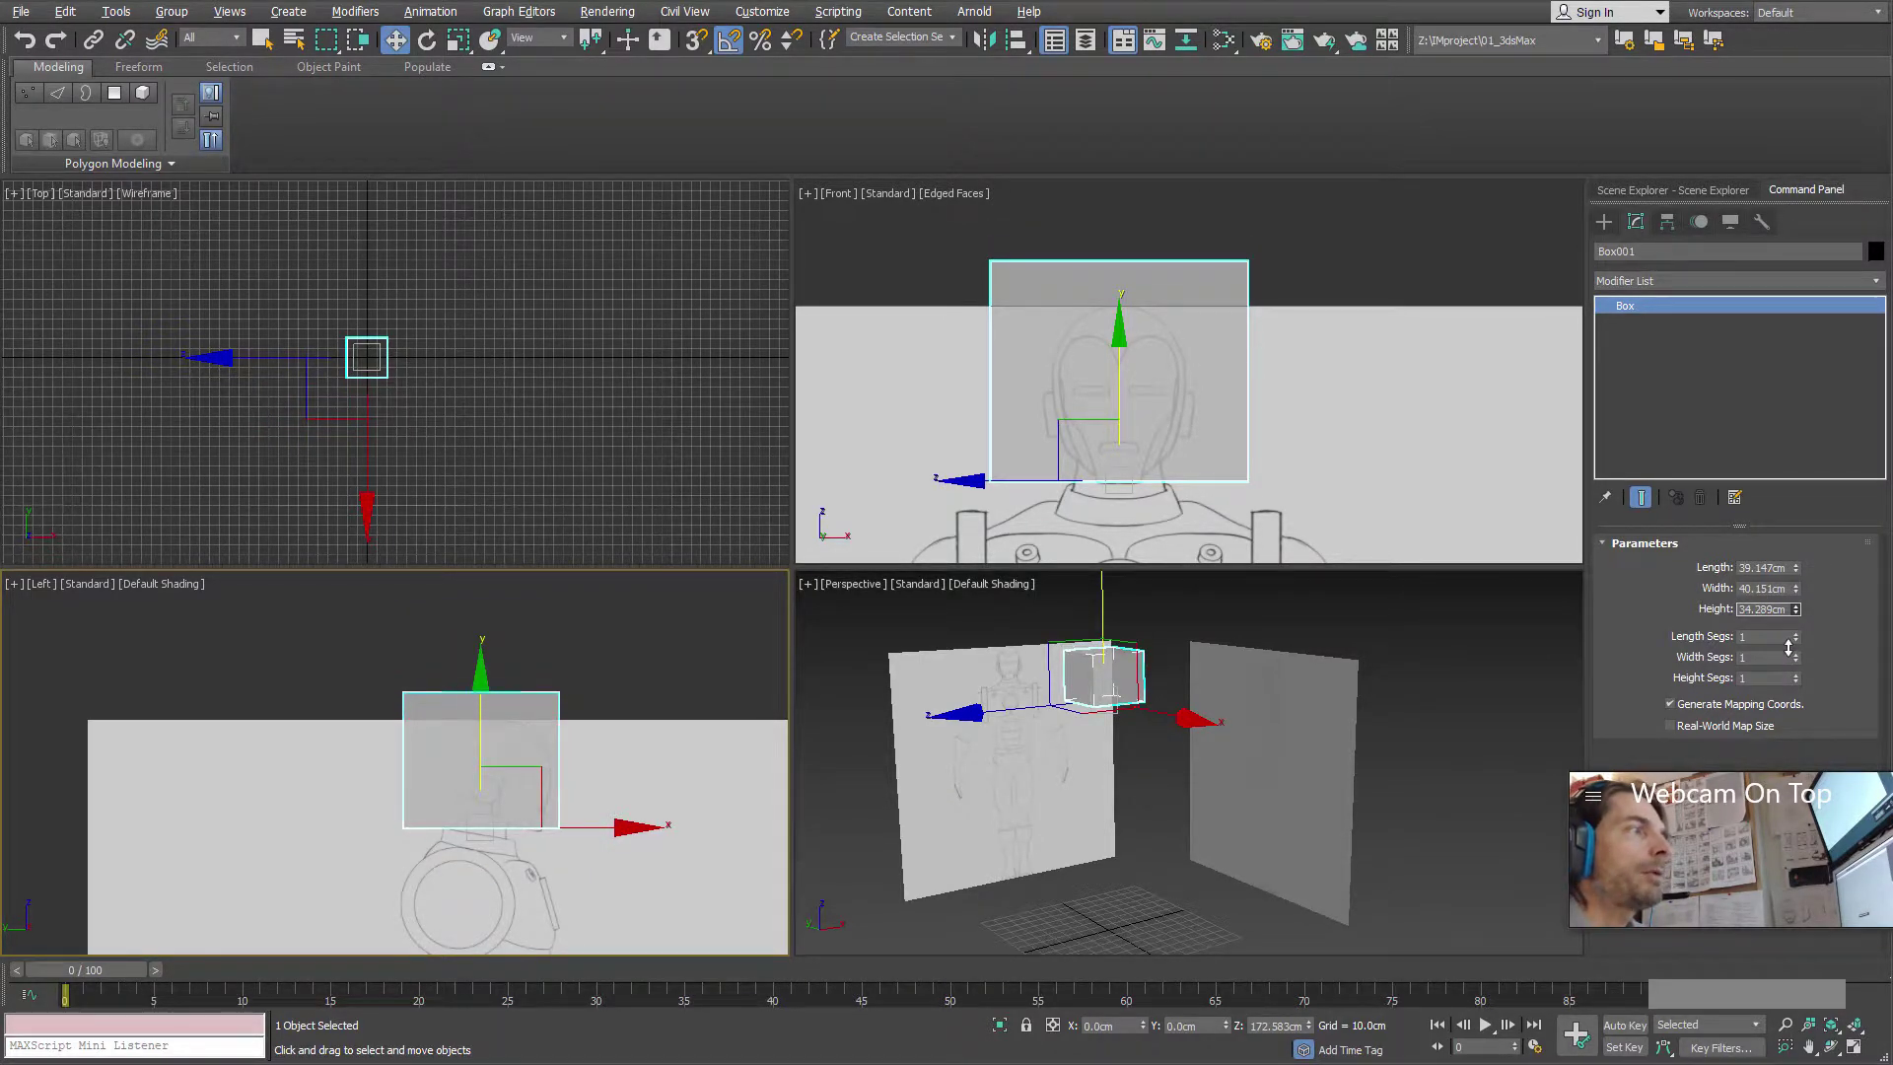
right_click(1058, 385)
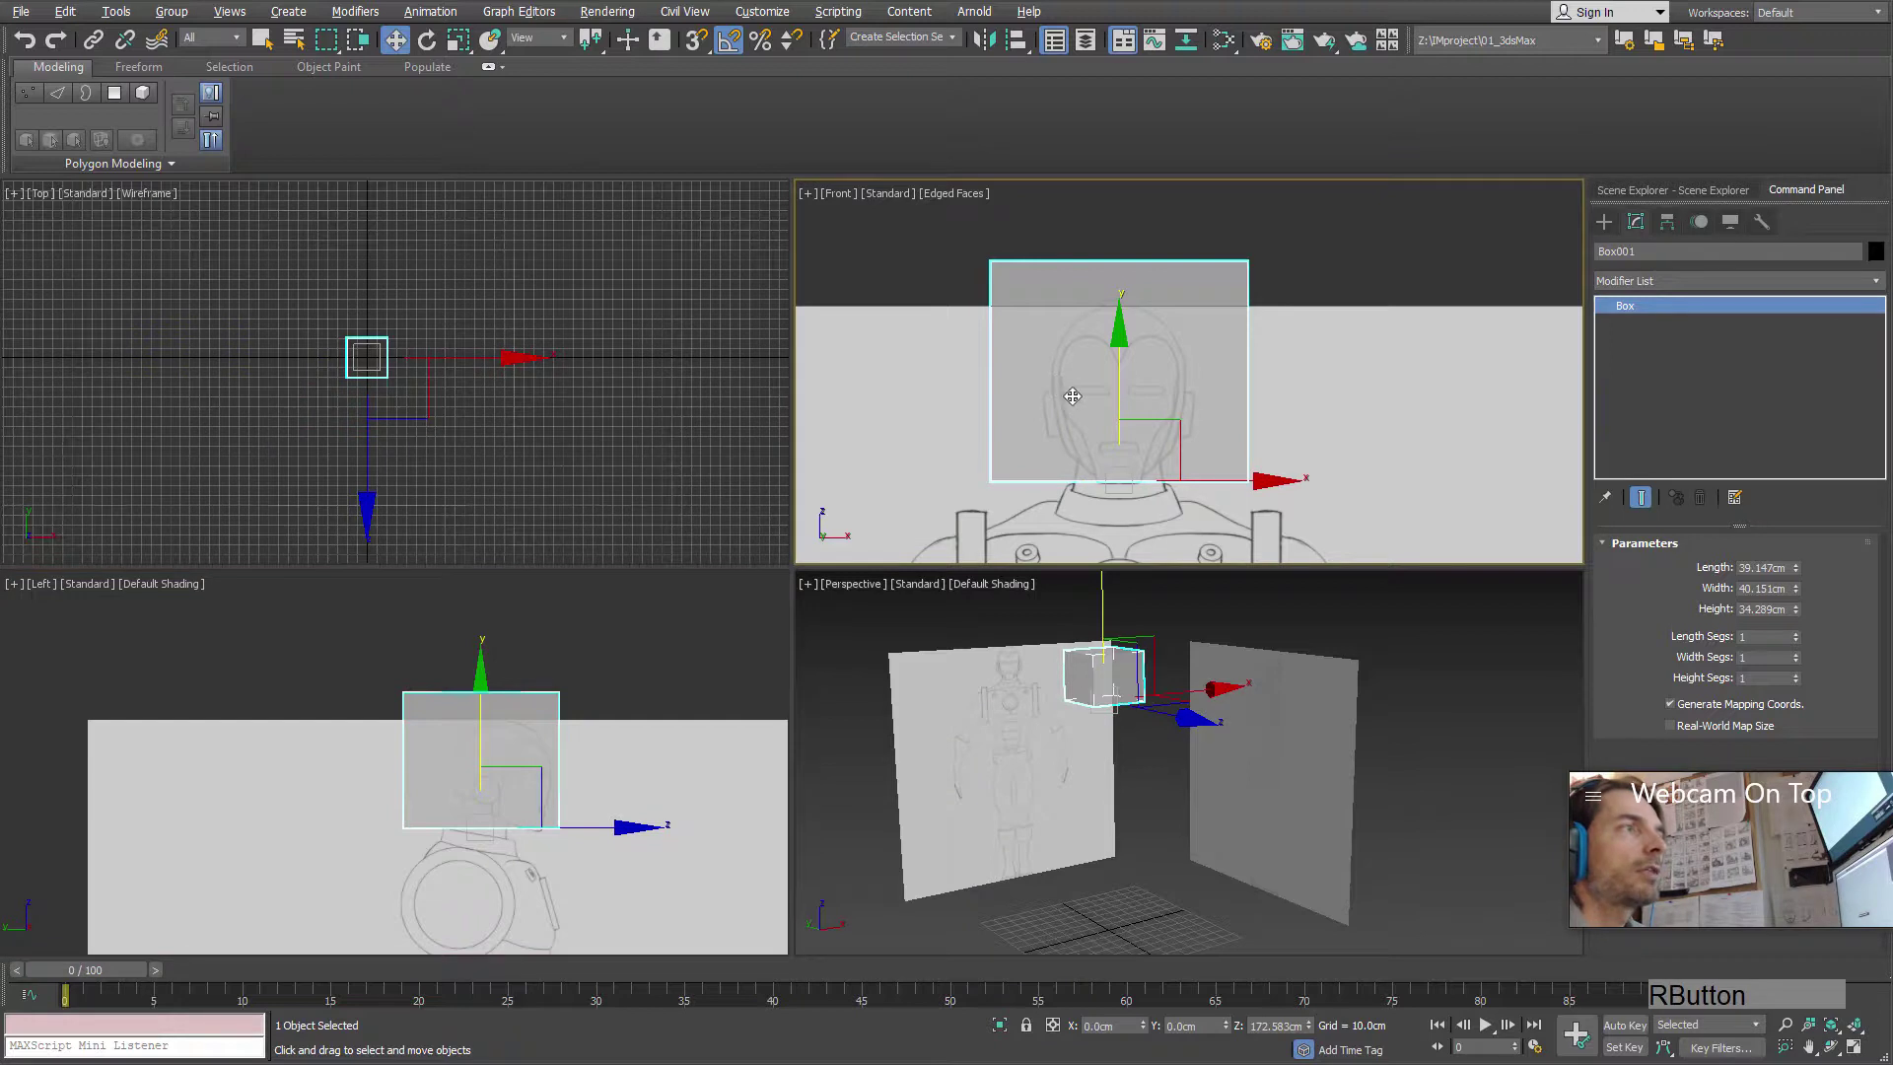
right_click(1073, 396)
mouse_move(1124, 612)
left_click(1030, 616)
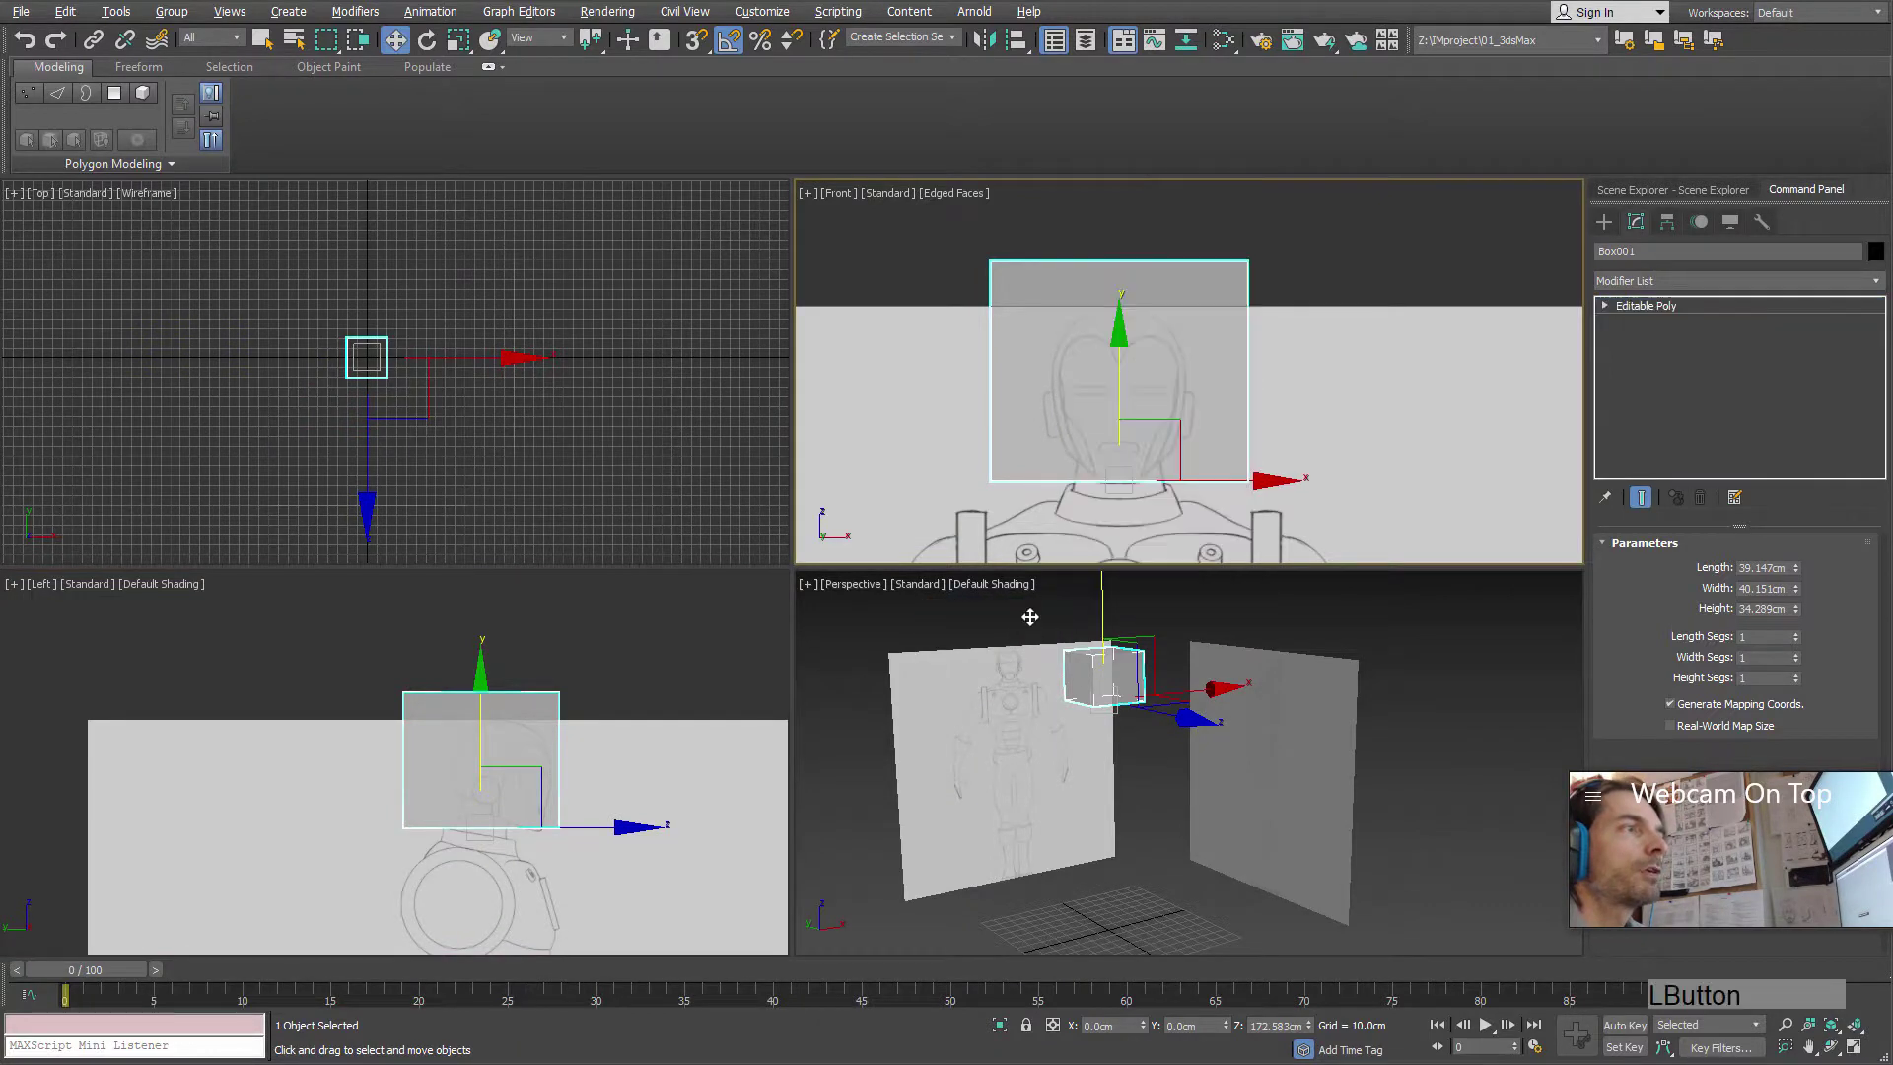
- Switch the box to vertex editing with all its vertices selected, and maximize the Front view around the head
right_click_drag(1677, 453, 1611, 570)
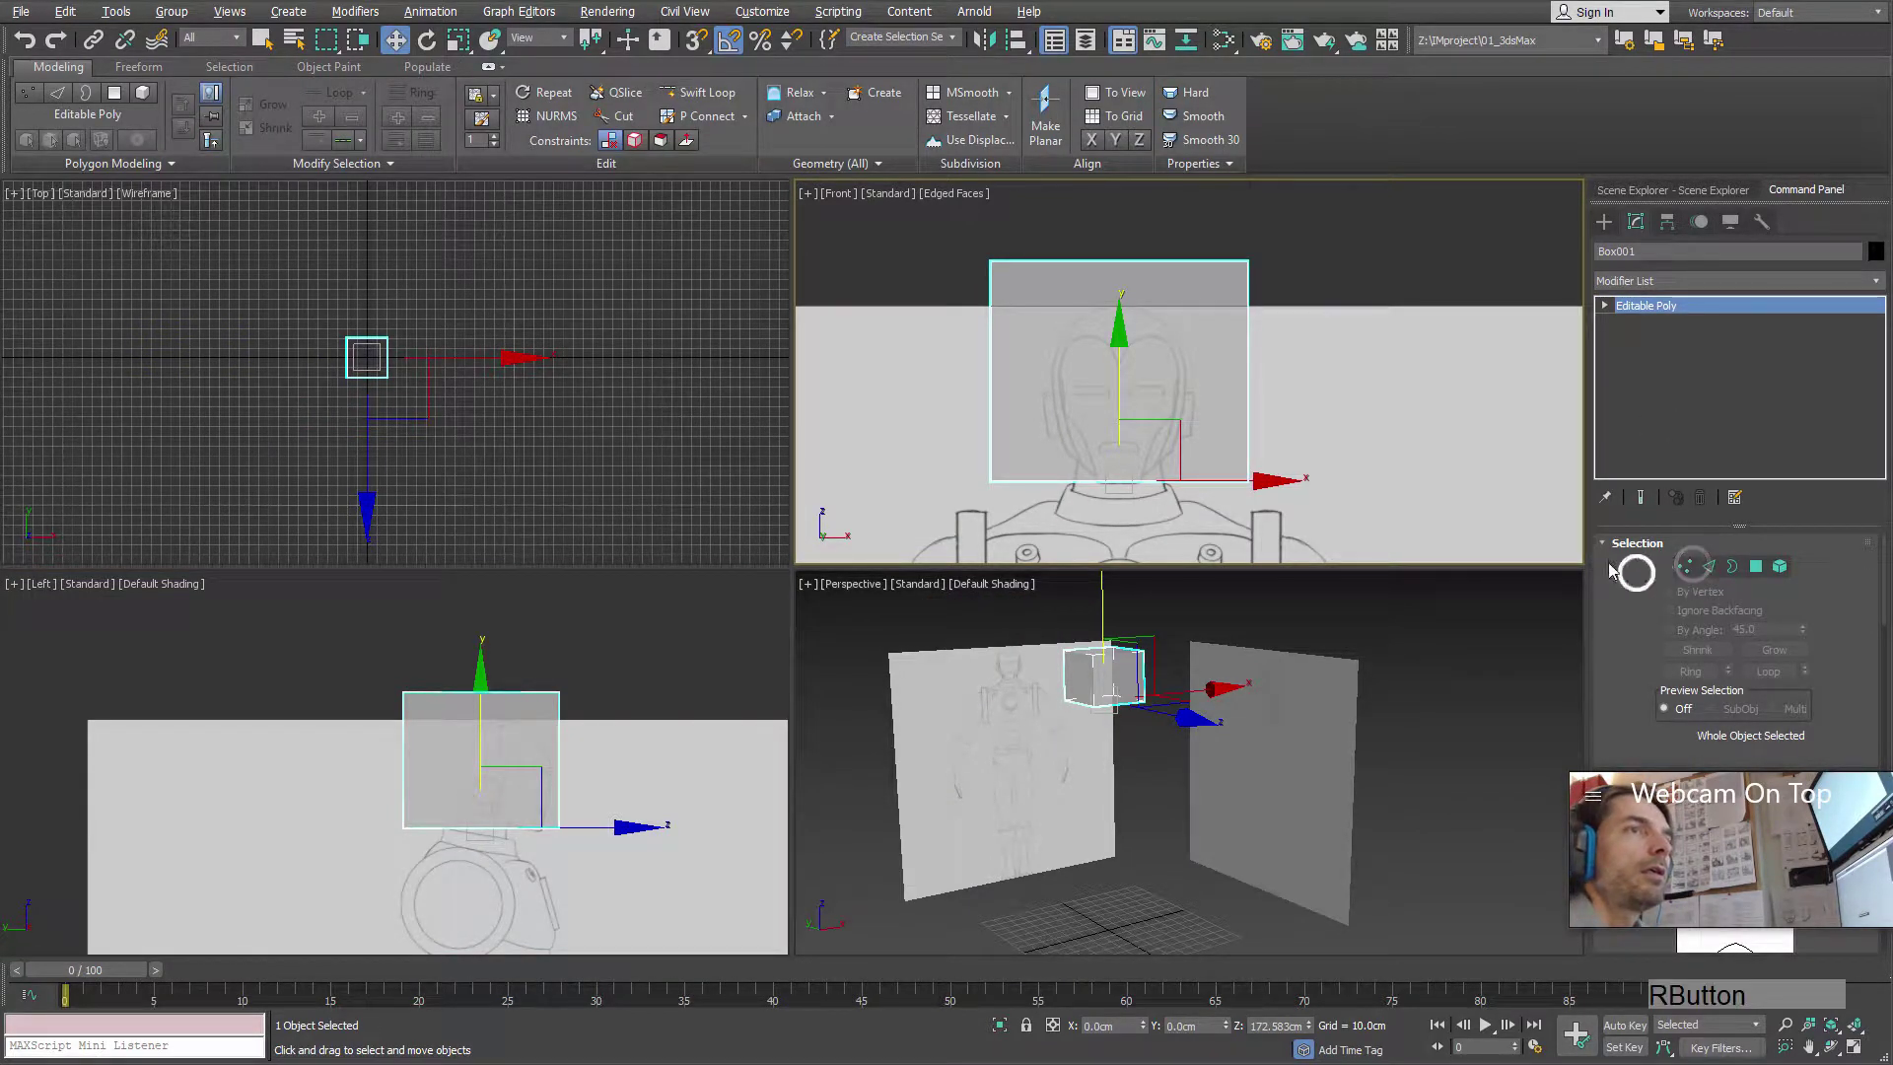
left_click(1682, 572)
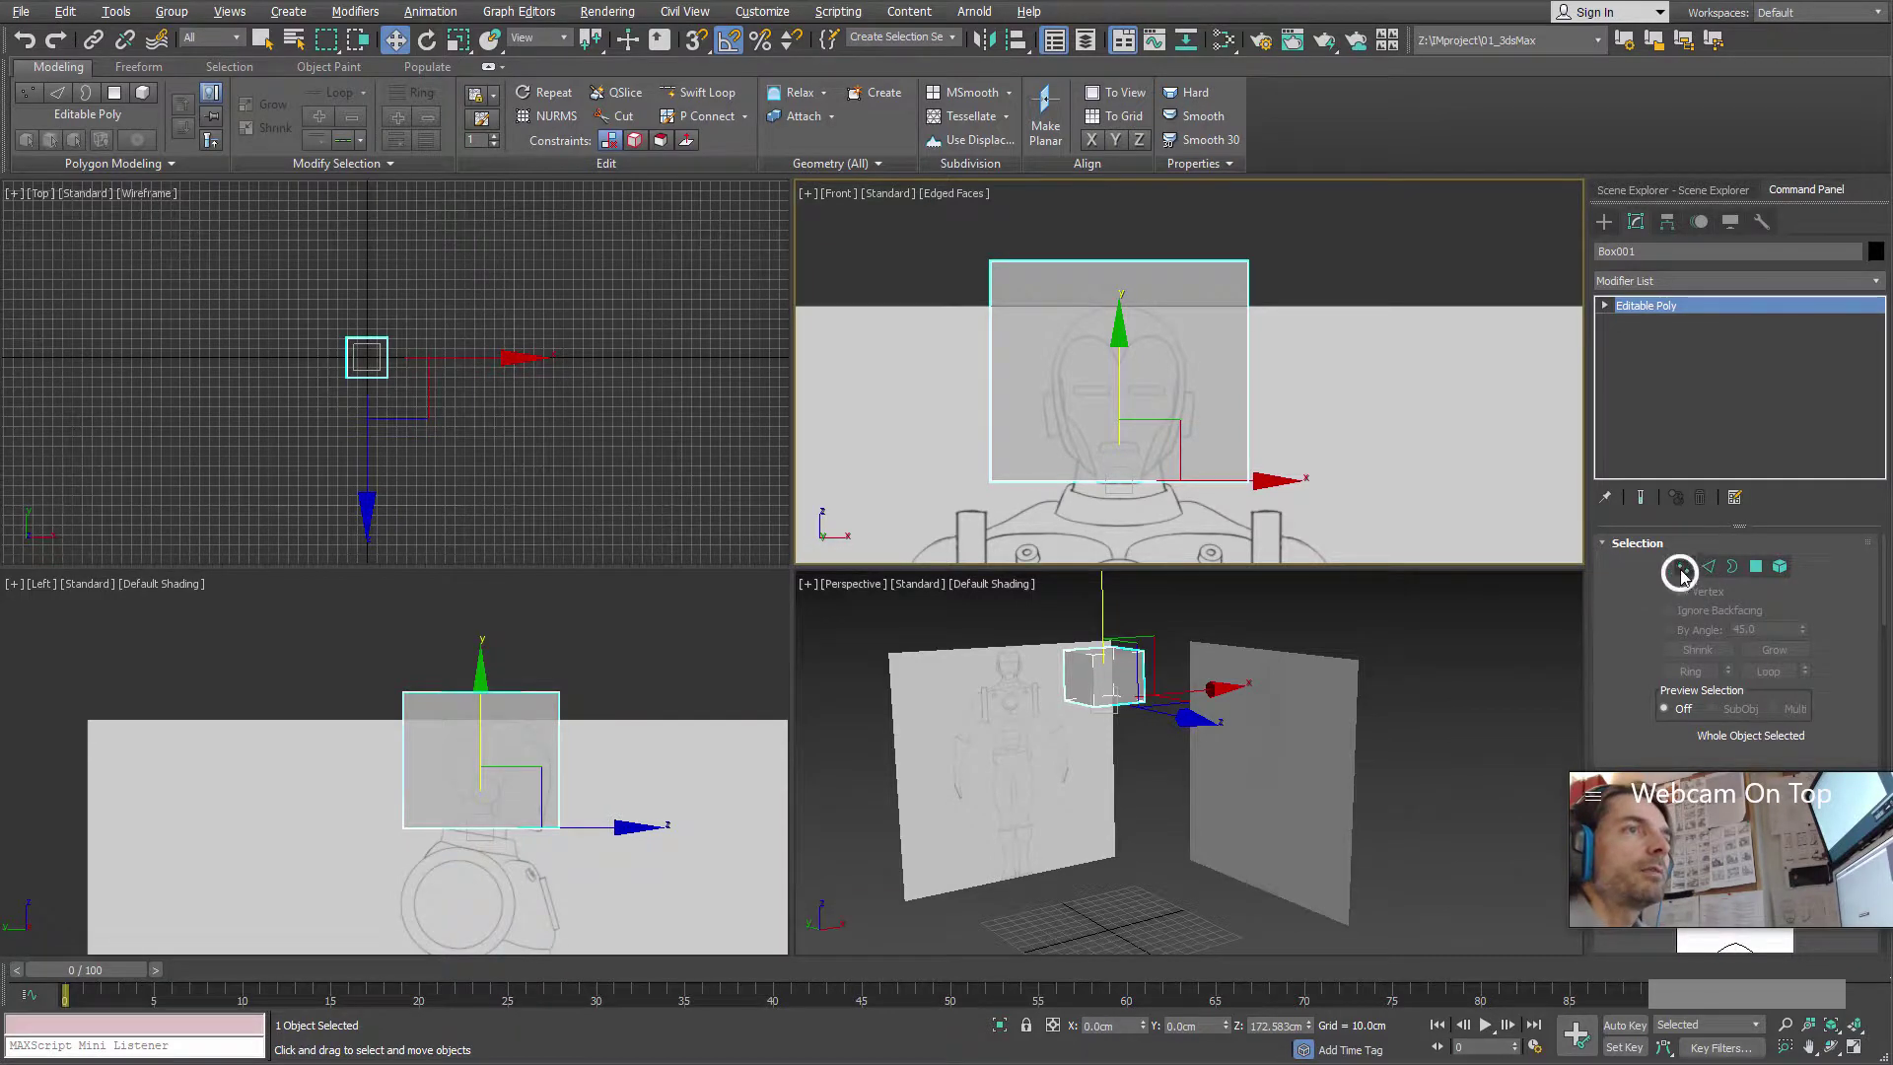
left_click(1678, 572)
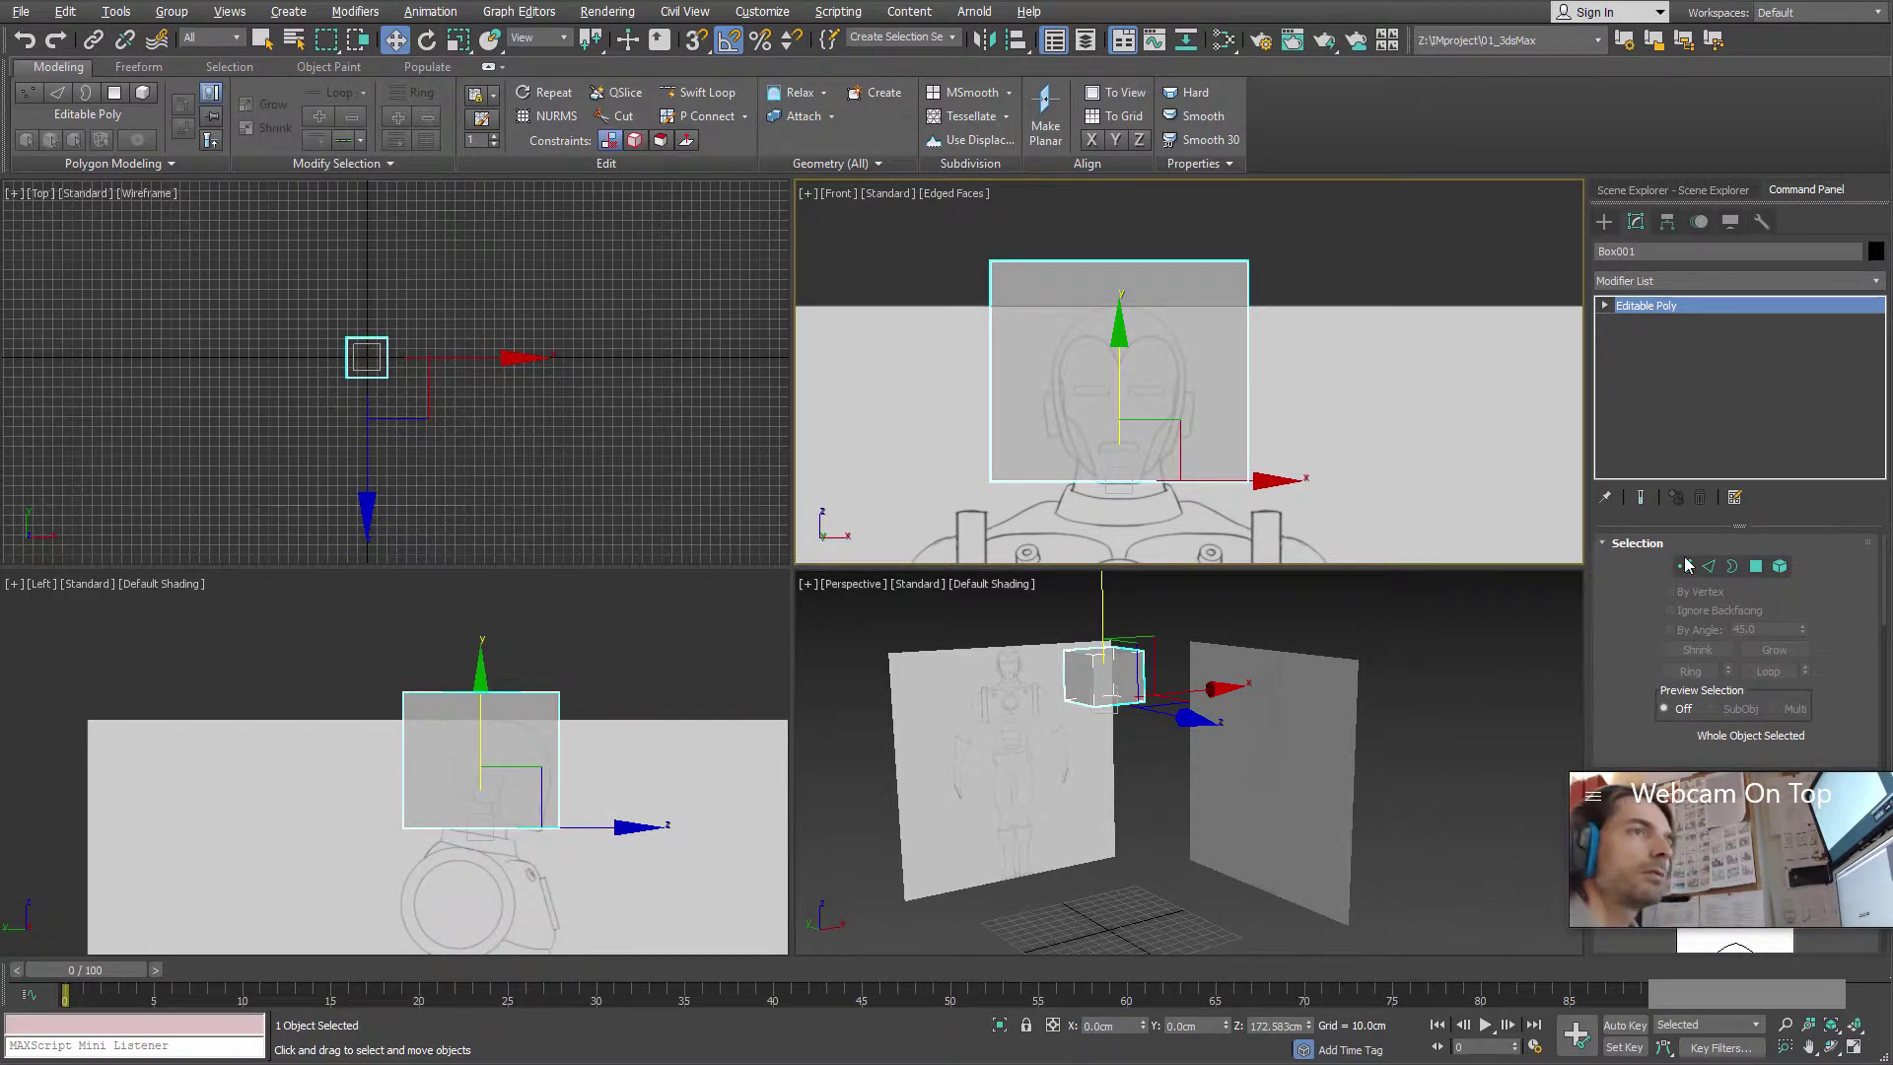
left_click(1684, 566)
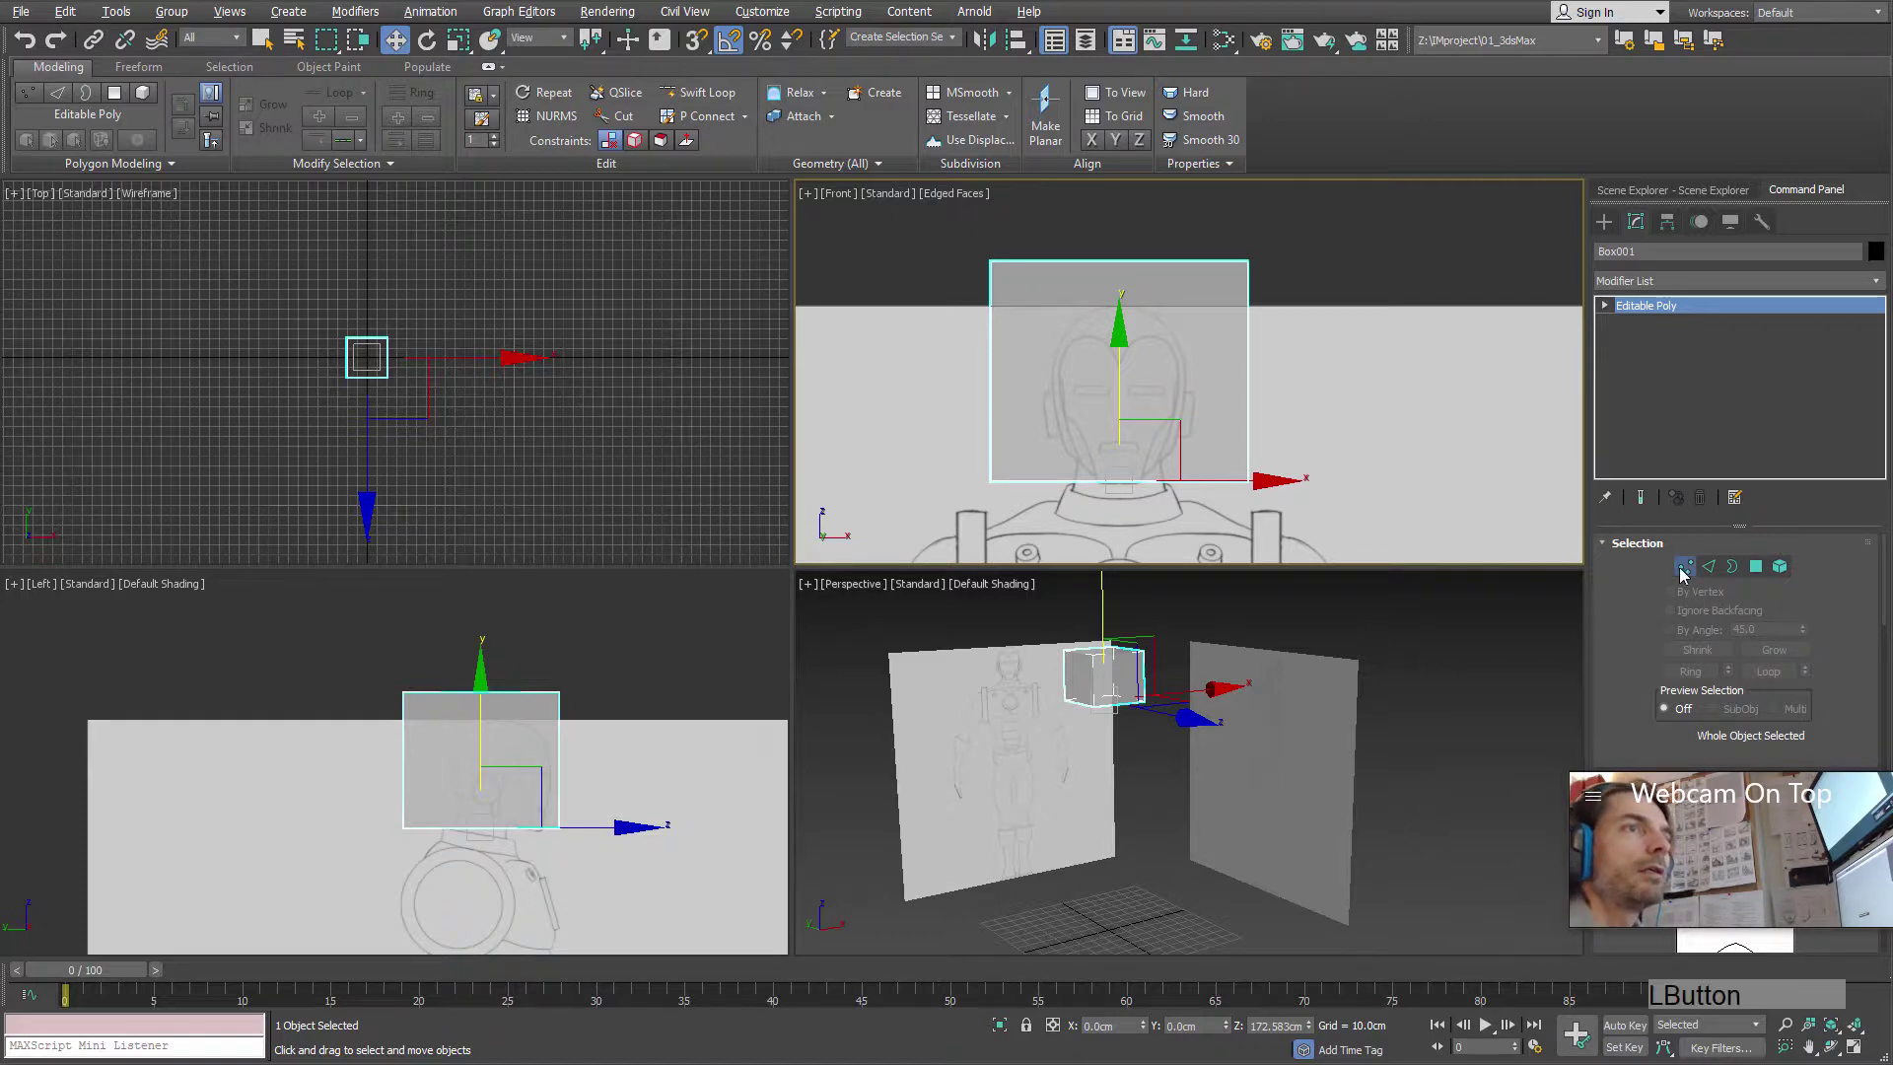
left_click_drag(1349, 532, 1365, 516)
key("alt+w")
middle_click_drag(674, 605, 617, 305)
scroll(932, 603, "up", 2)
scroll(618, 305, "down", 2)
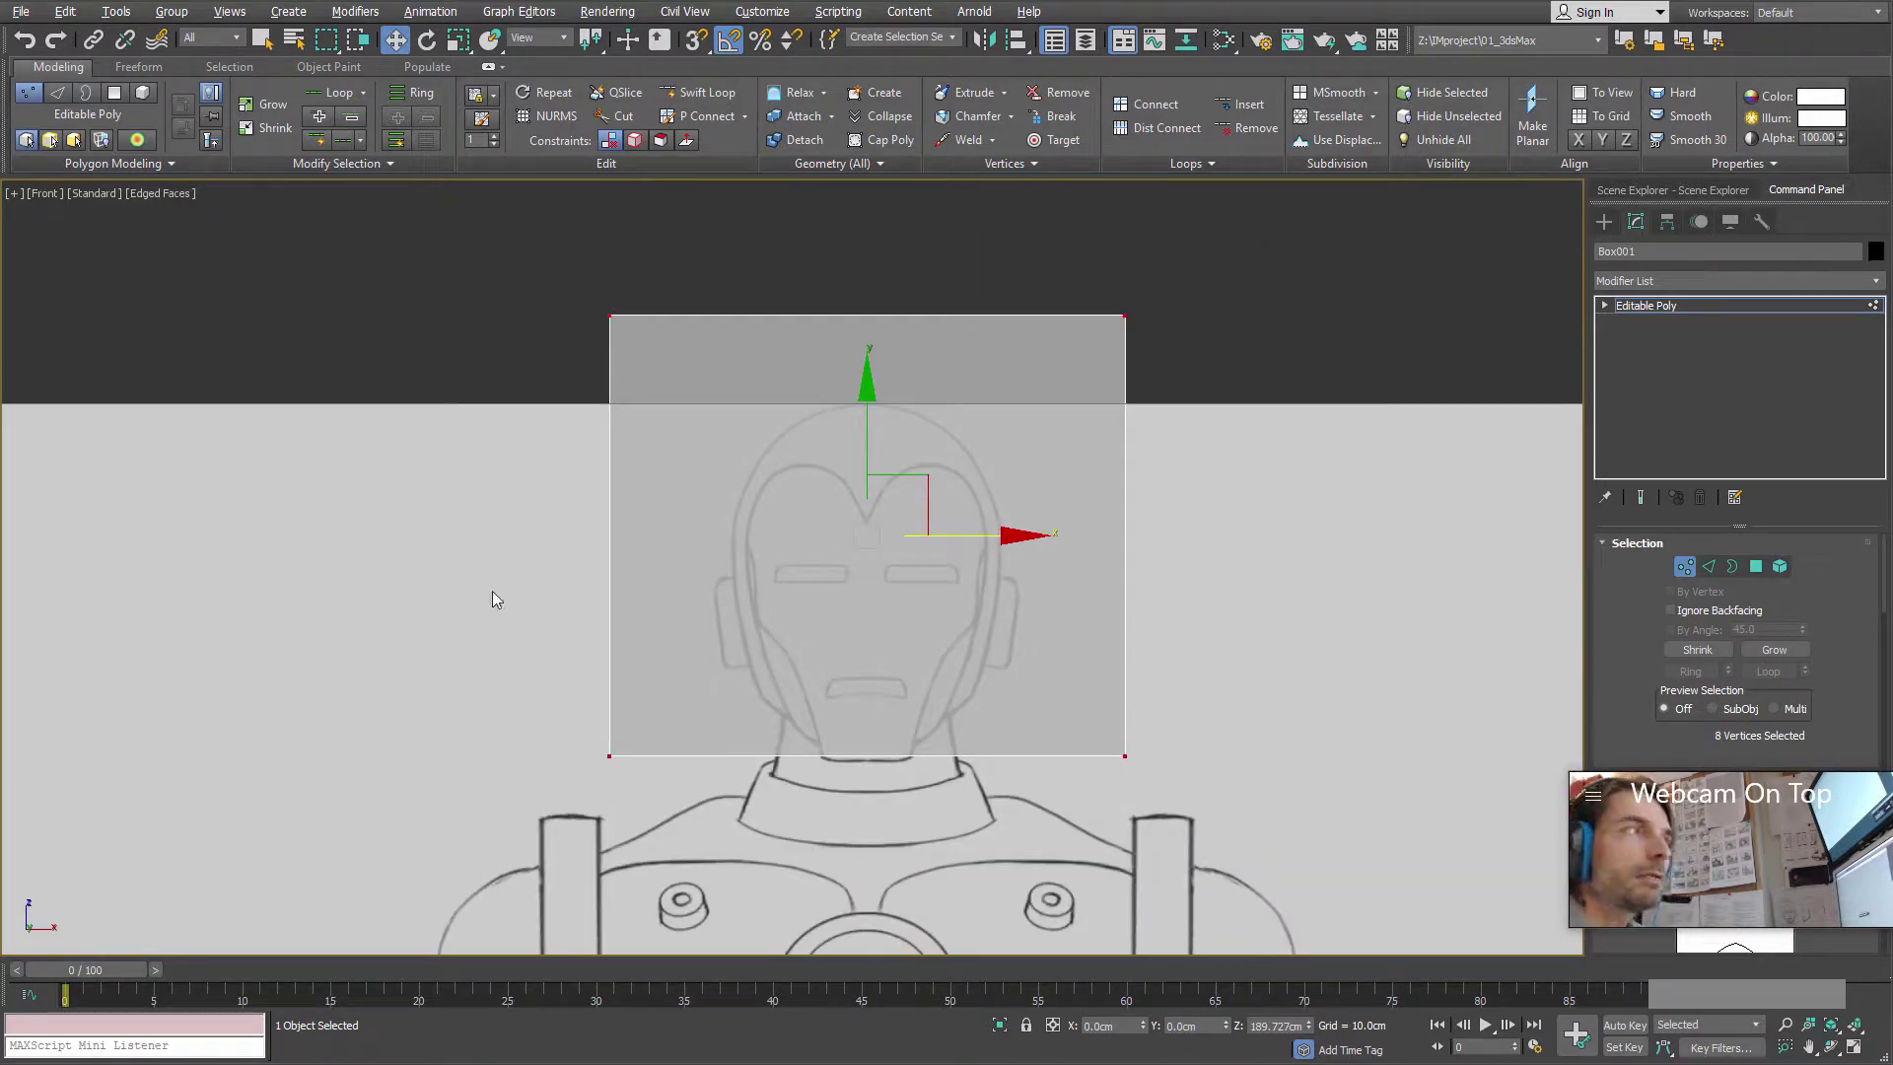
- Try narrowing the box to the head's width by moving each side's vertices inward separately, and undo the moves
left_click_drag(550, 280, 720, 771)
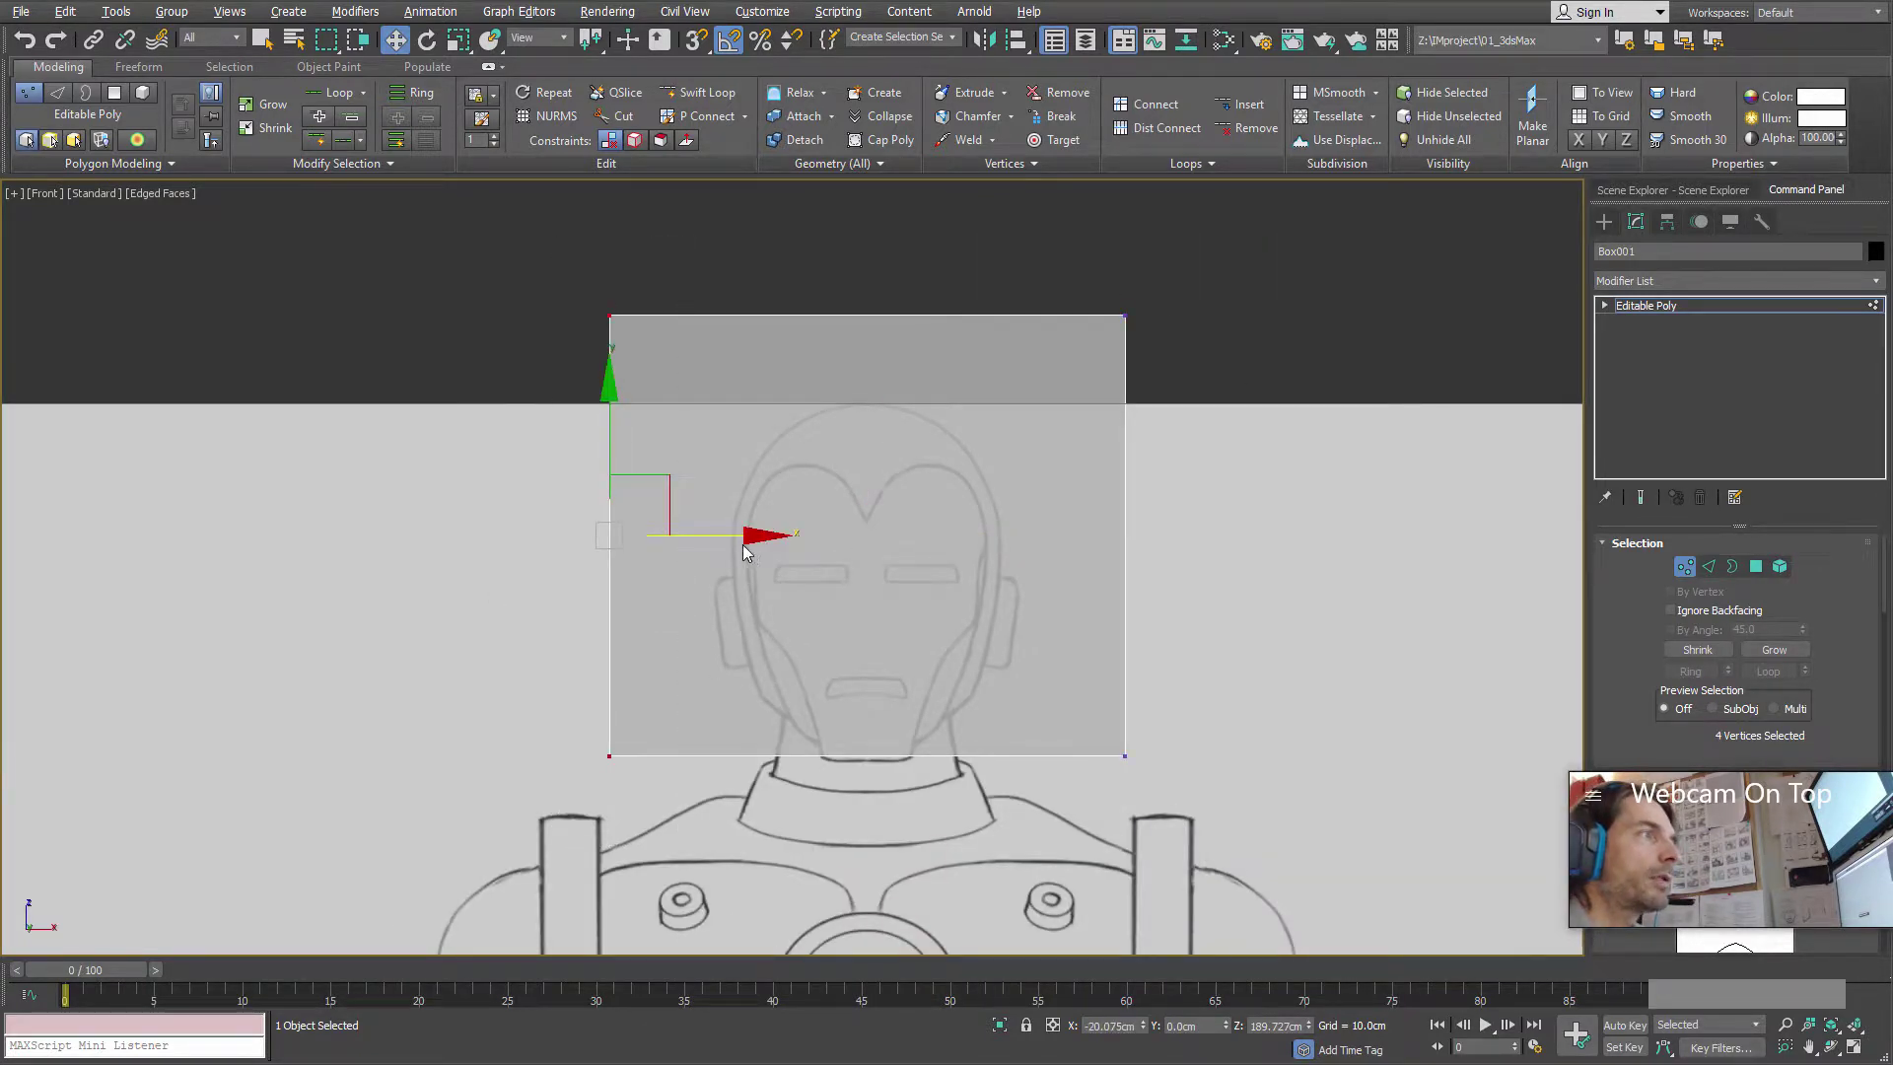
left_click_drag(742, 540, 862, 540)
left_click_drag(1057, 254, 1231, 856)
left_click_drag(1226, 535, 1108, 538)
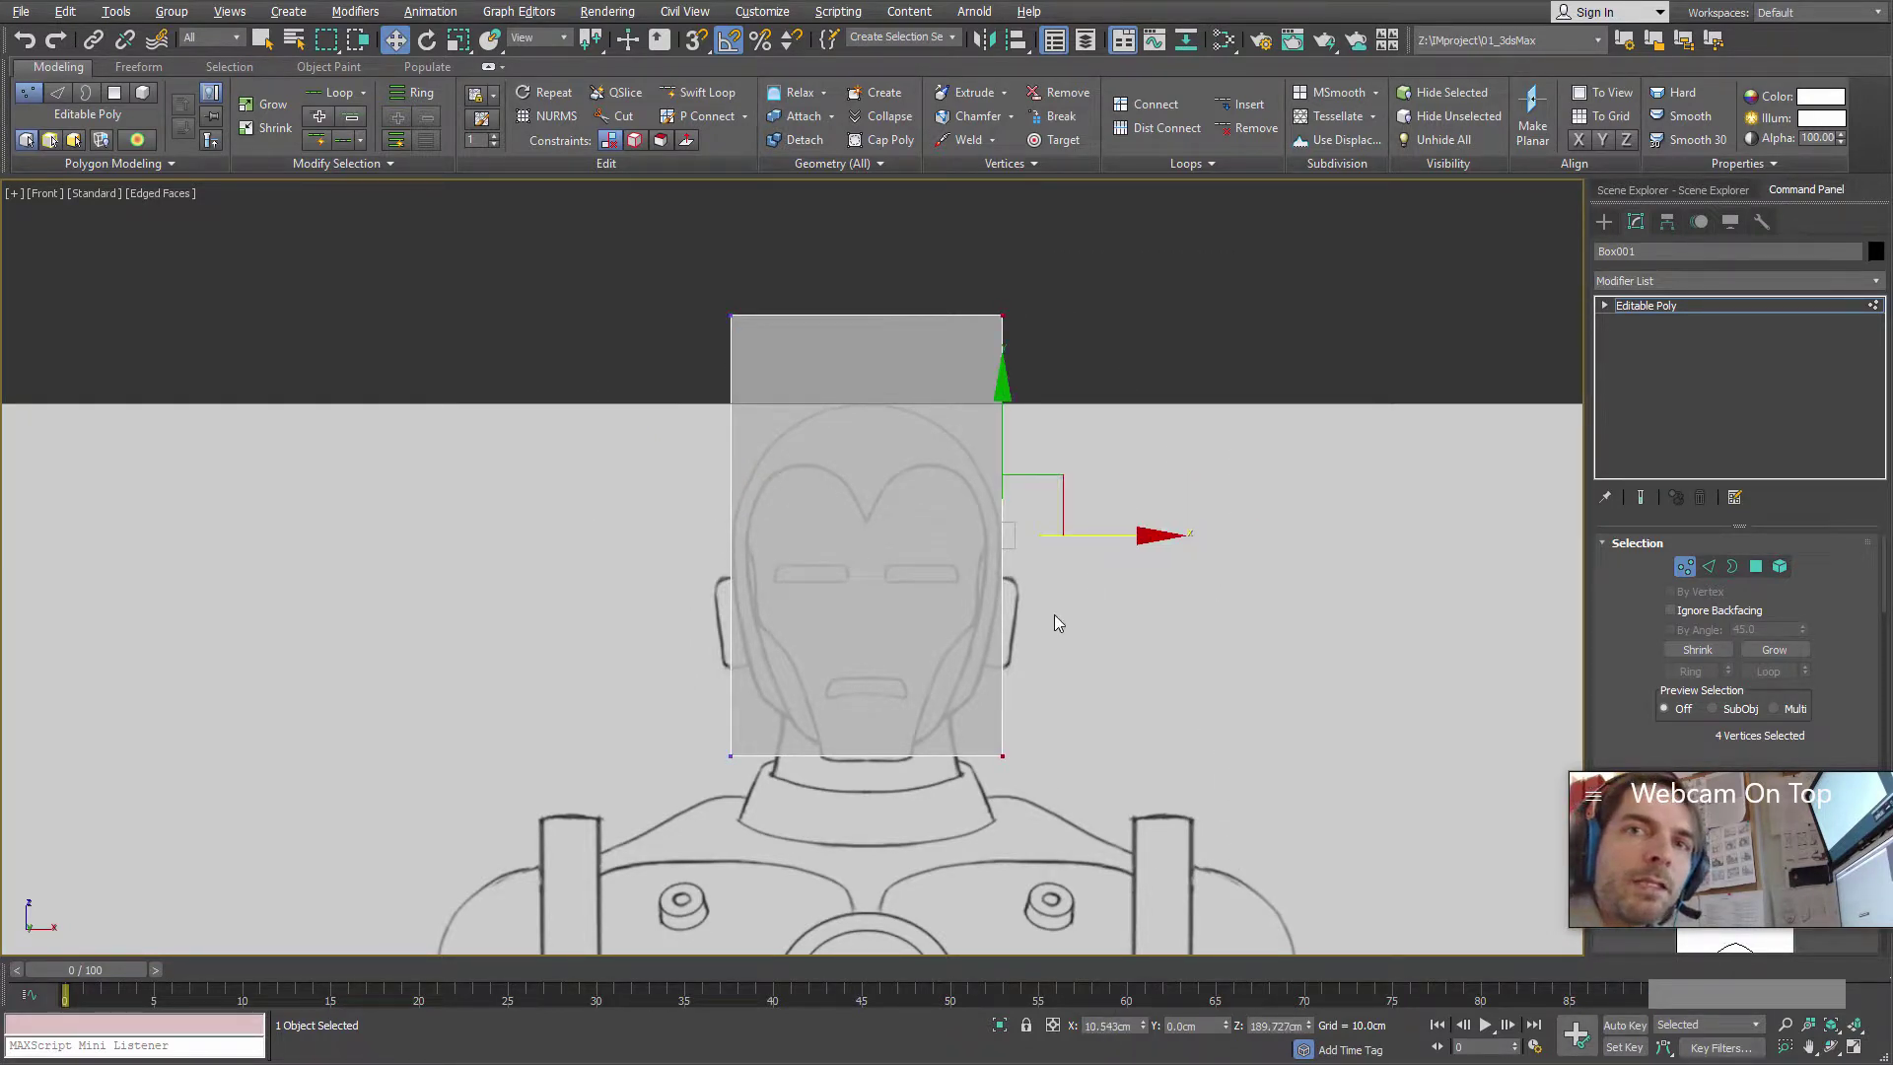
key("ctrl+z")
key("ctrl+z")
key("ctrl+z")
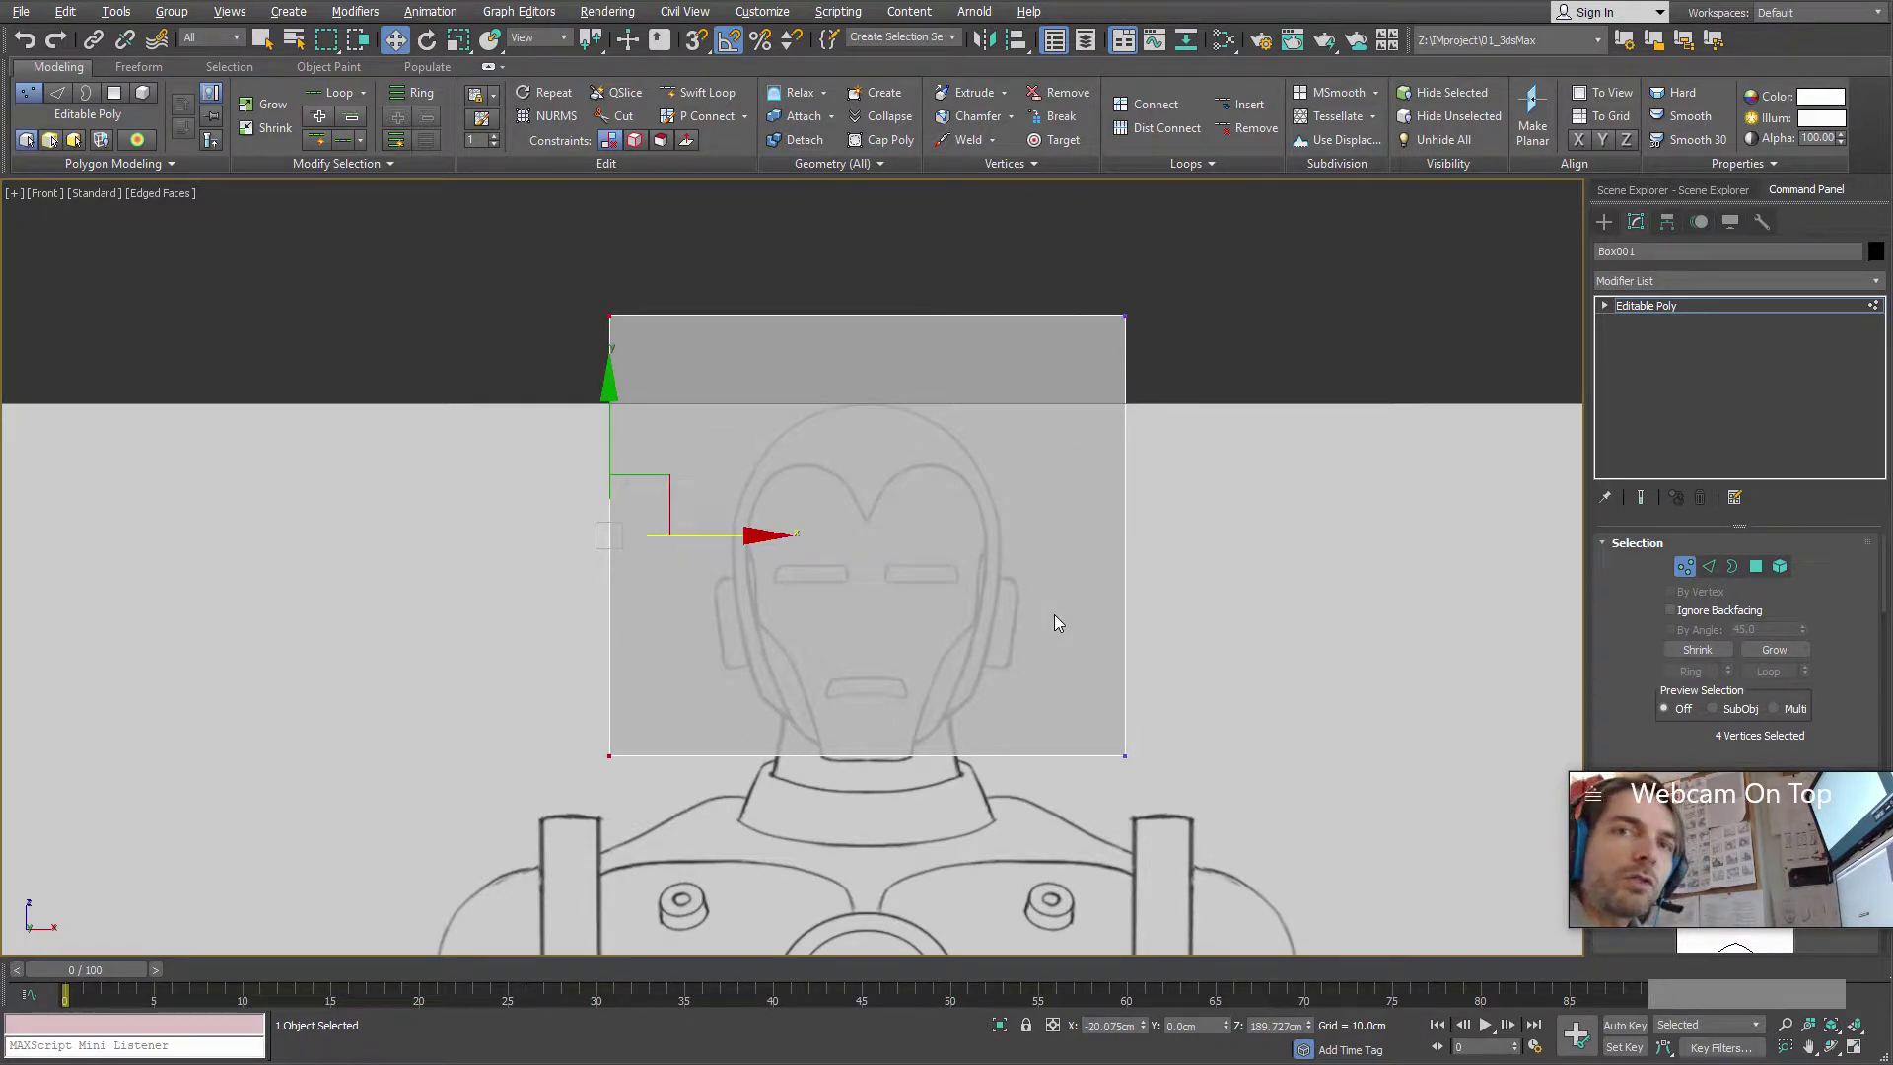
- Select all the box's vertices, scale them along X to the head's width, and leave vertex editing
left_click_drag(454, 246, 1233, 761)
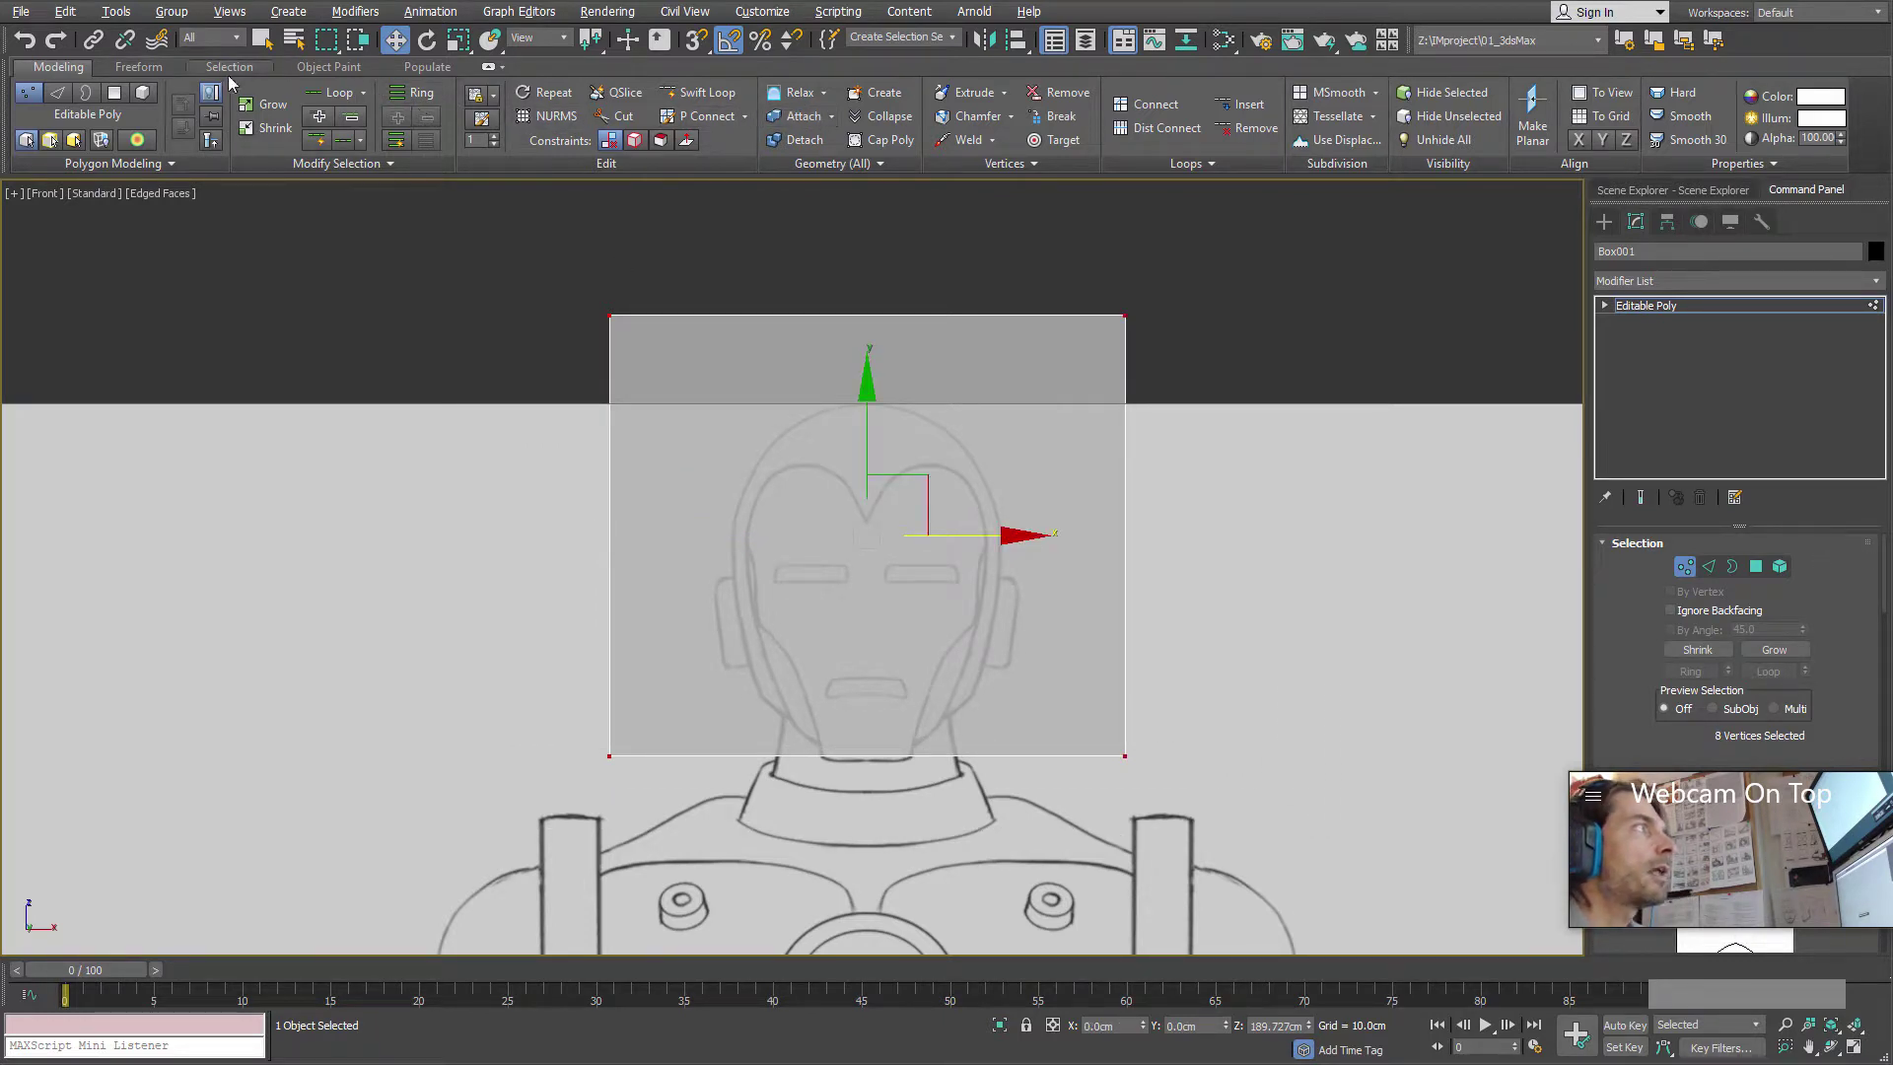
key("r")
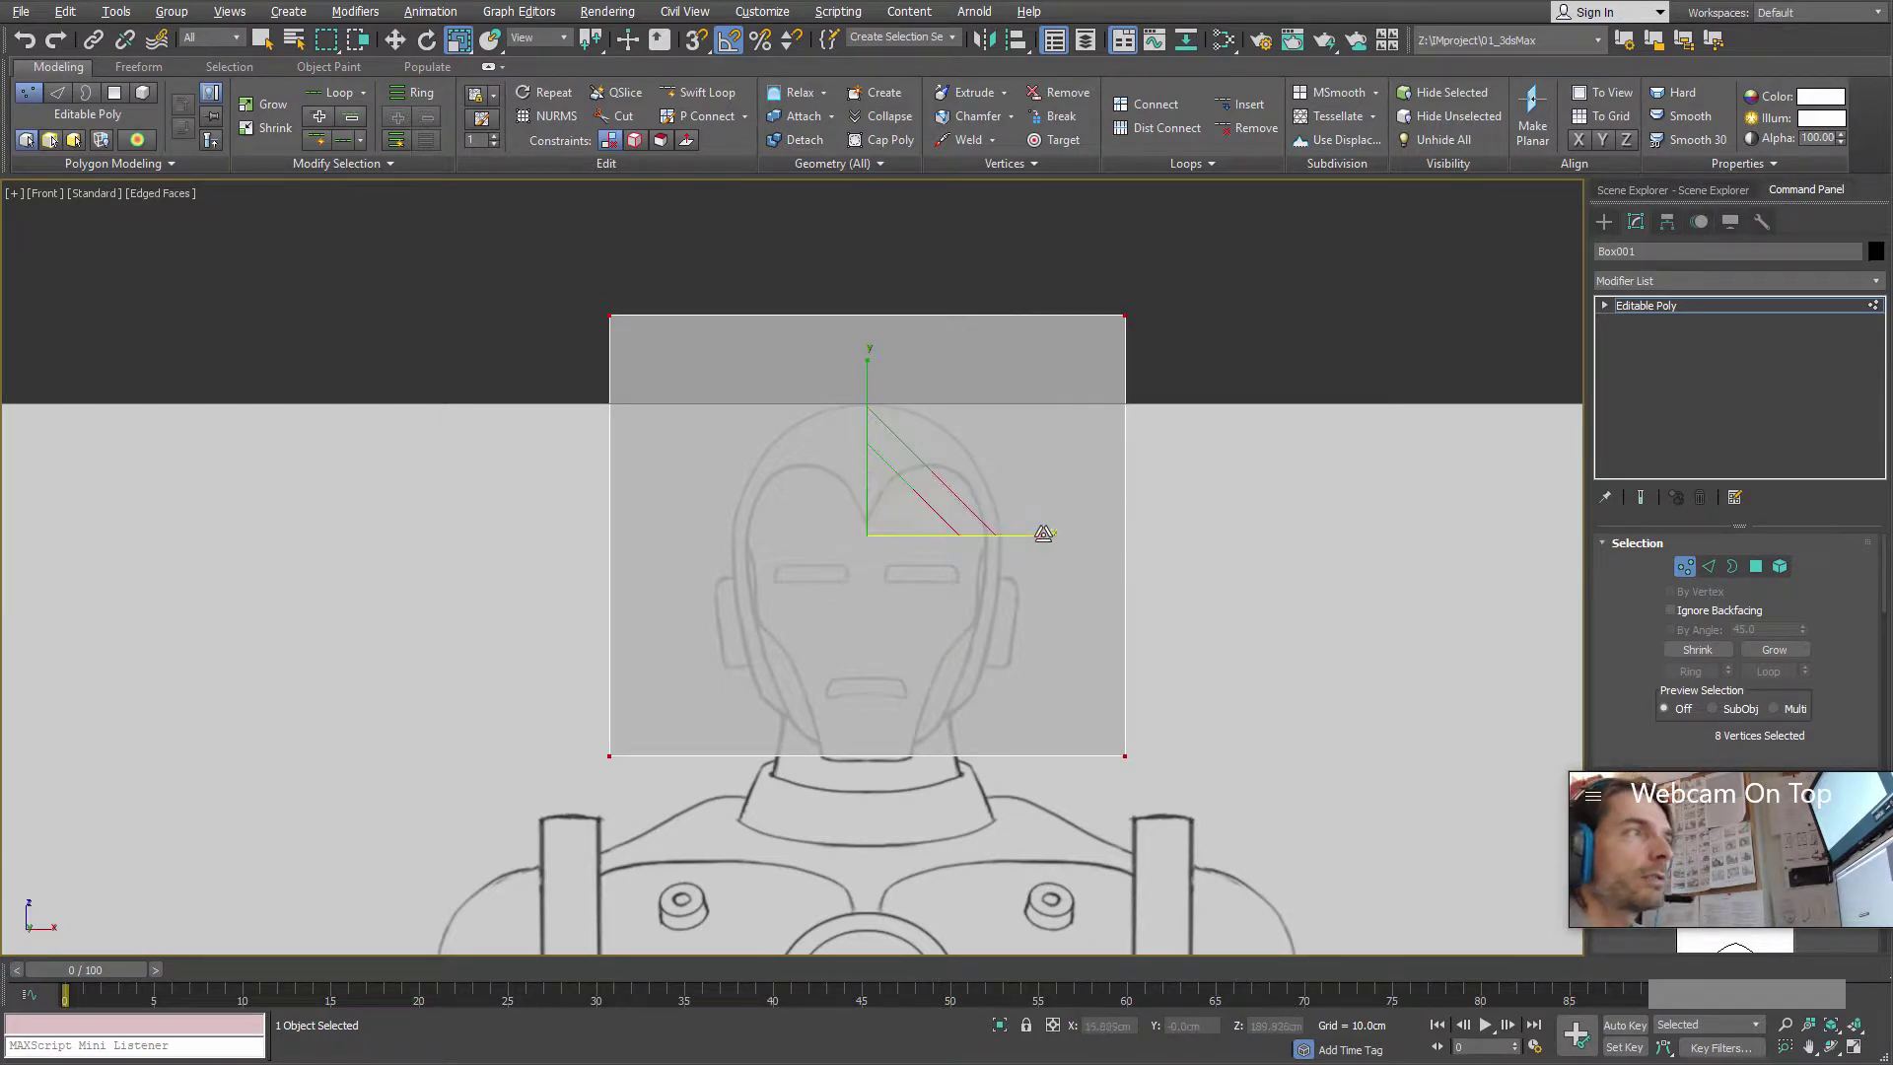
left_click_drag(1043, 534, 981, 571)
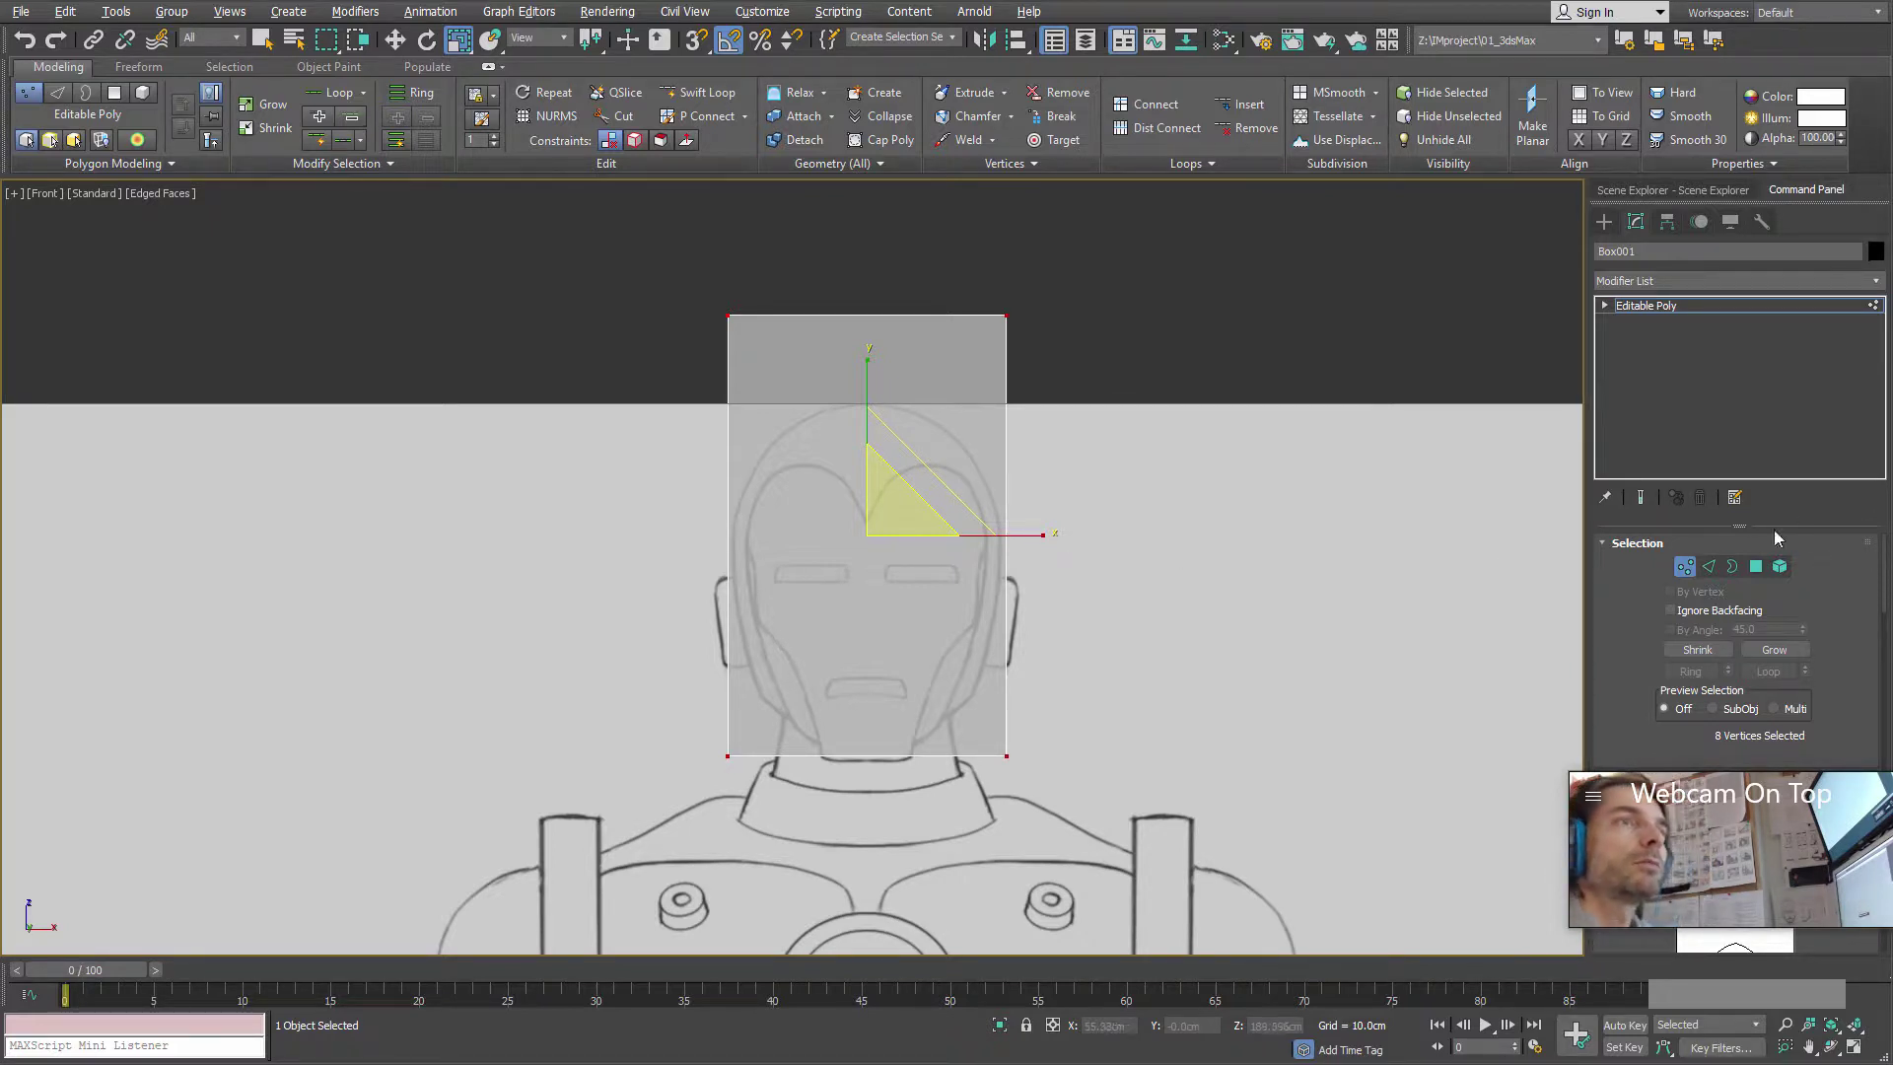
left_click(1685, 566)
scroll(1220, 660, "down", 3)
middle_click_drag(1220, 660, 1128, 526)
scroll(1211, 576, "down", 2)
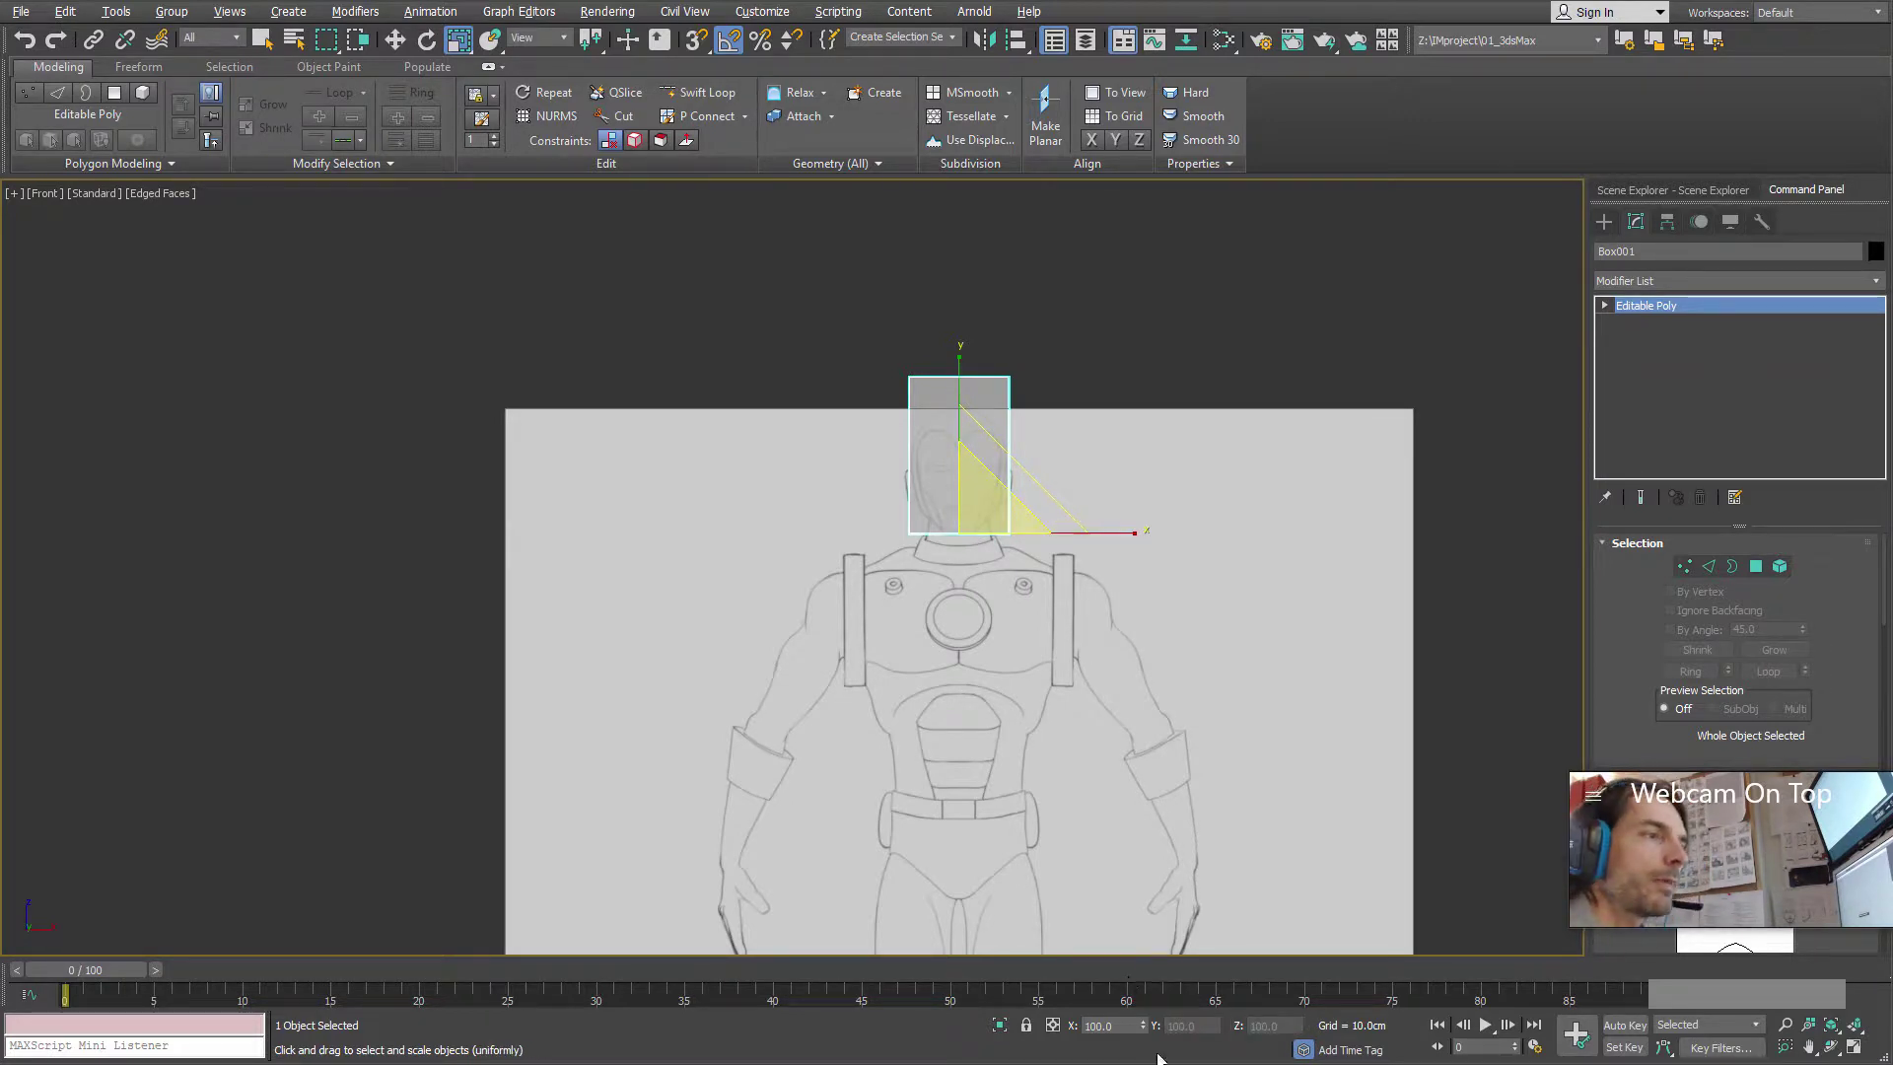
- Scale the whole box object to about 78% in height and 113% in width over the head drawing
left_click(1131, 1028)
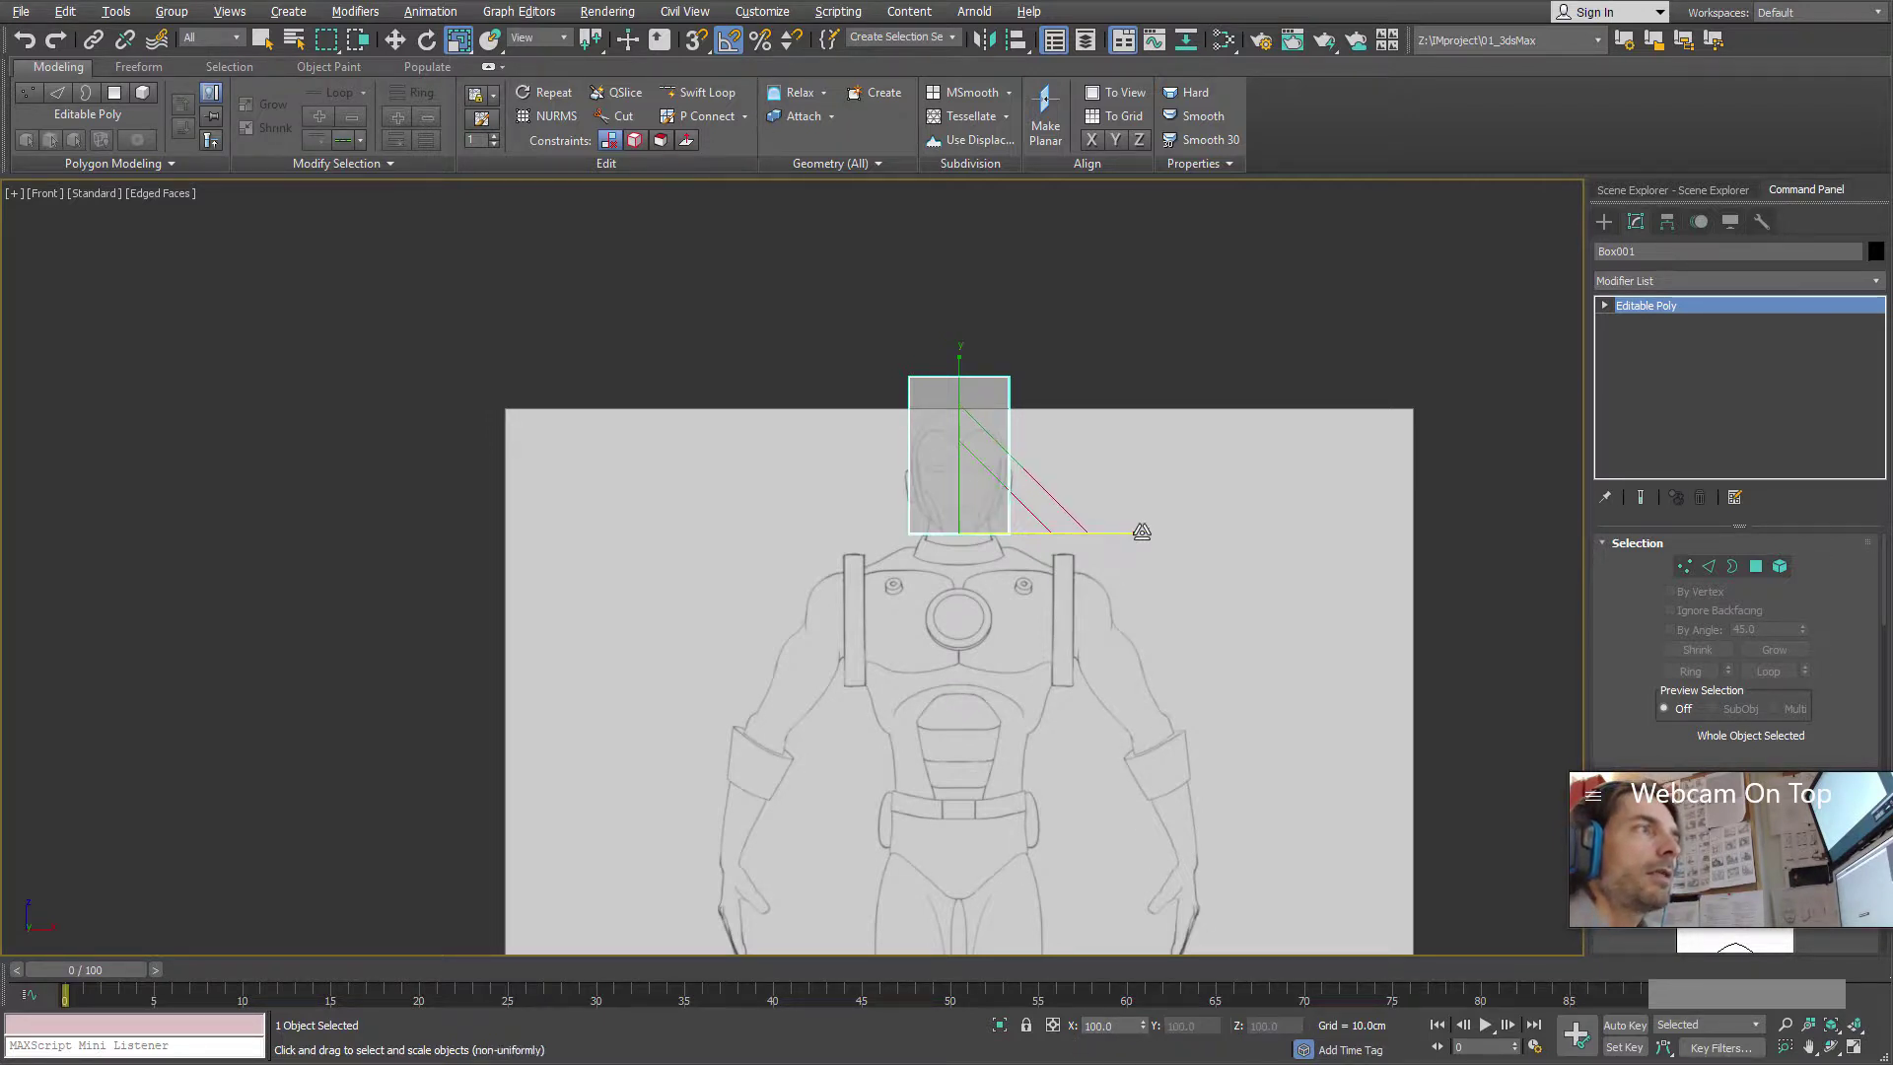
left_click_drag(961, 353, 954, 379)
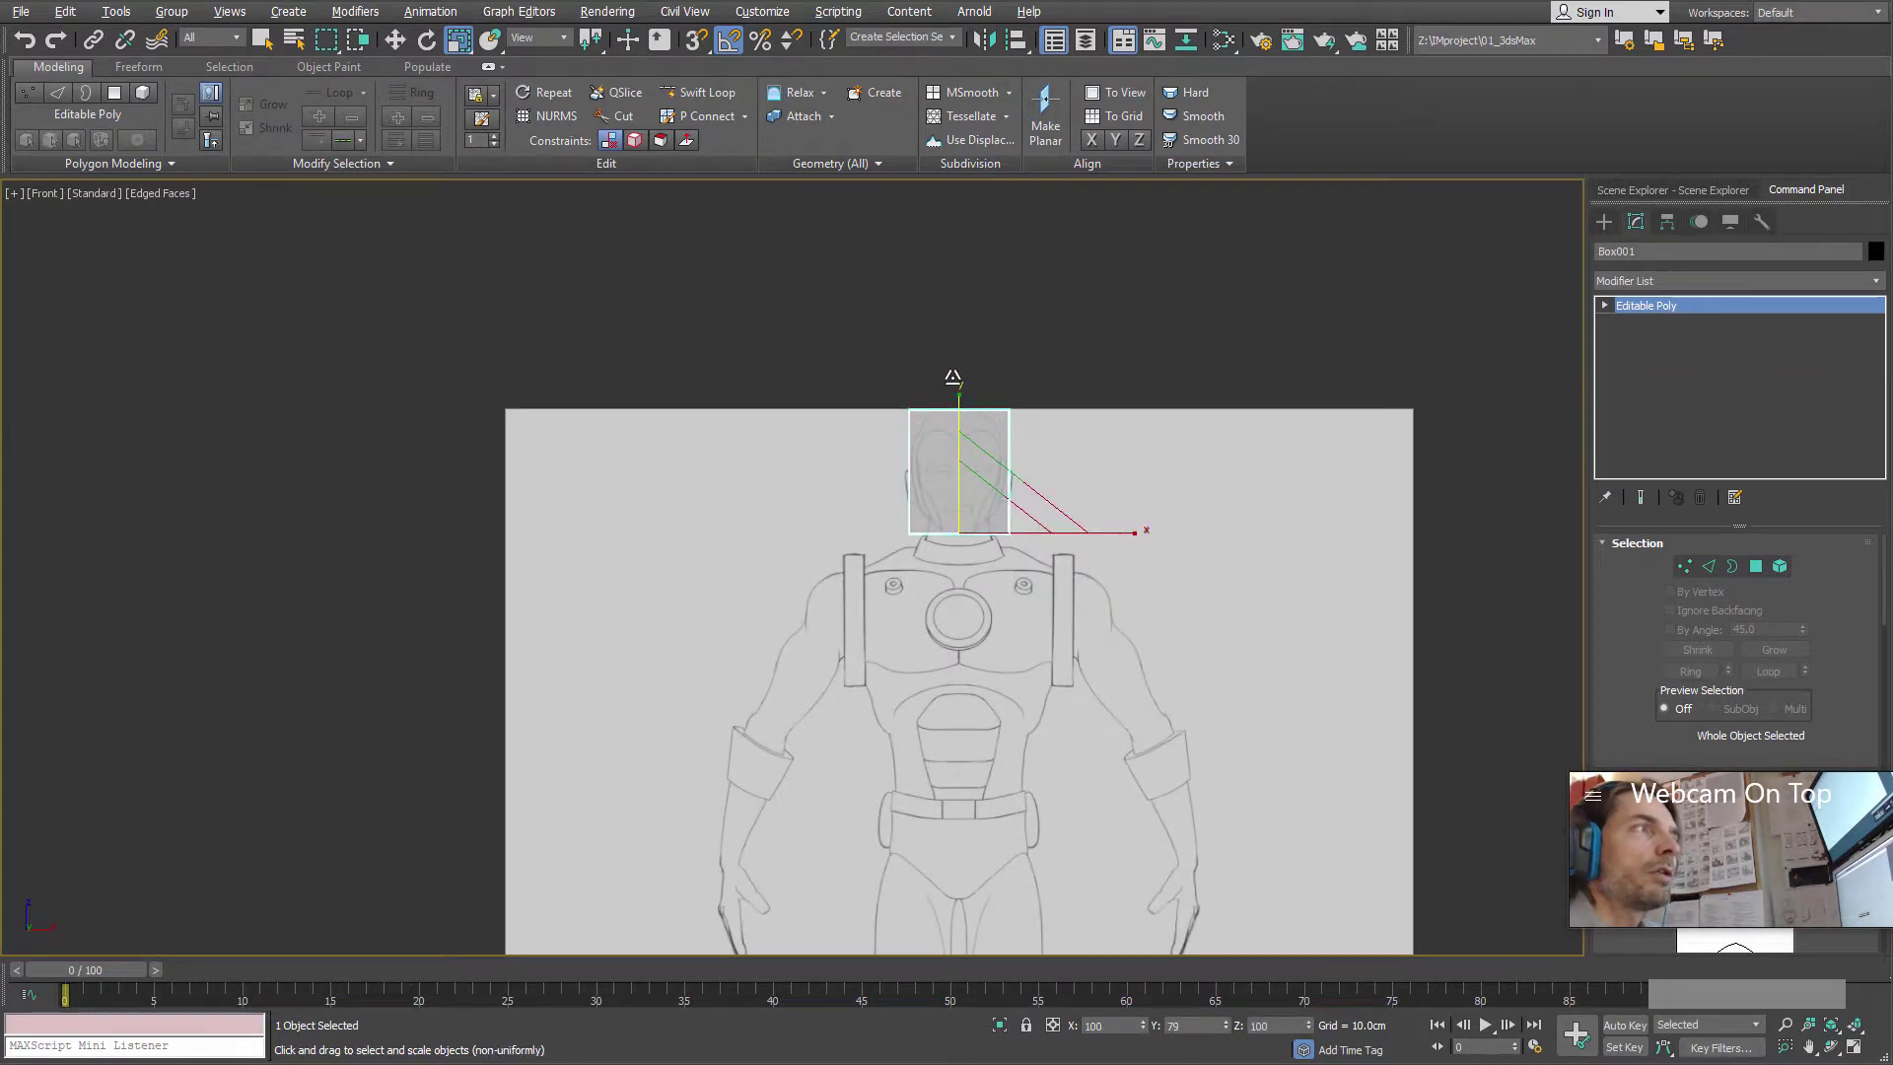
scroll(970, 439, "up", 5)
left_click_drag(1127, 702, 1120, 690)
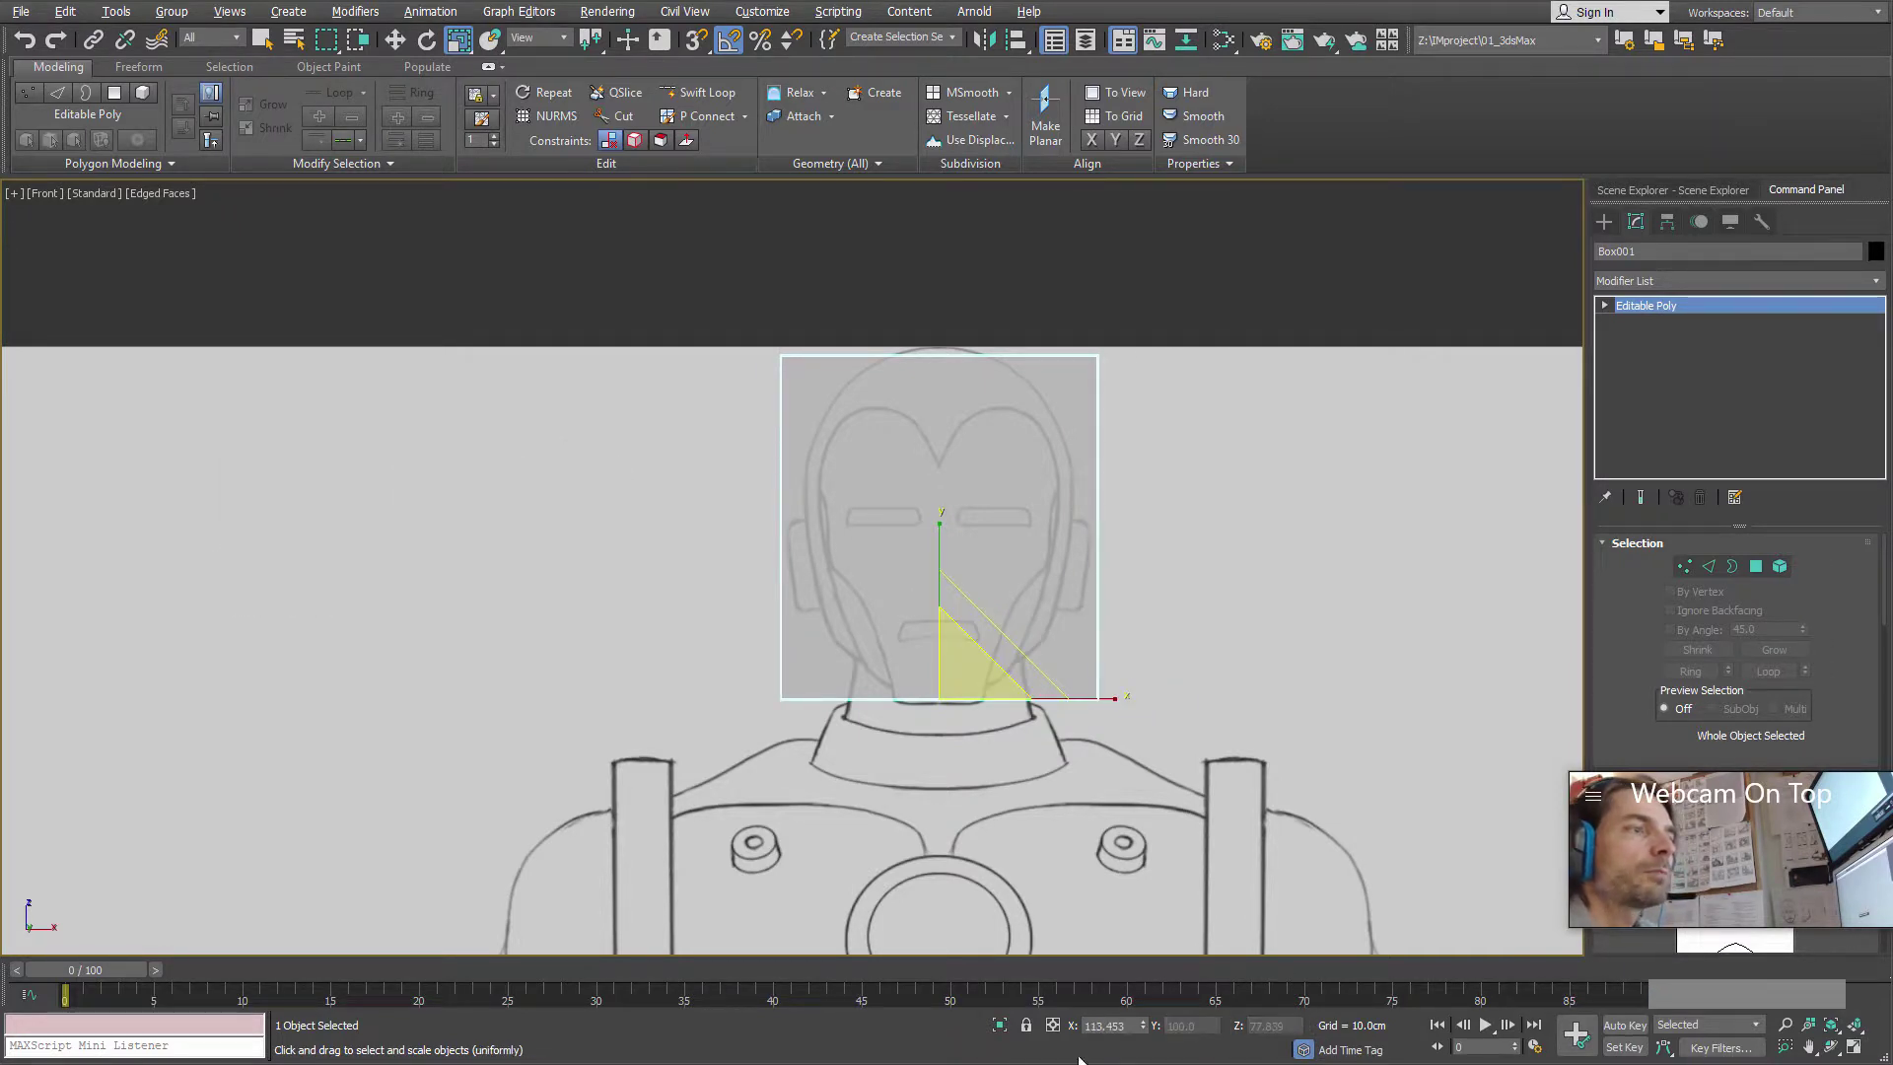
left_click(1129, 1027)
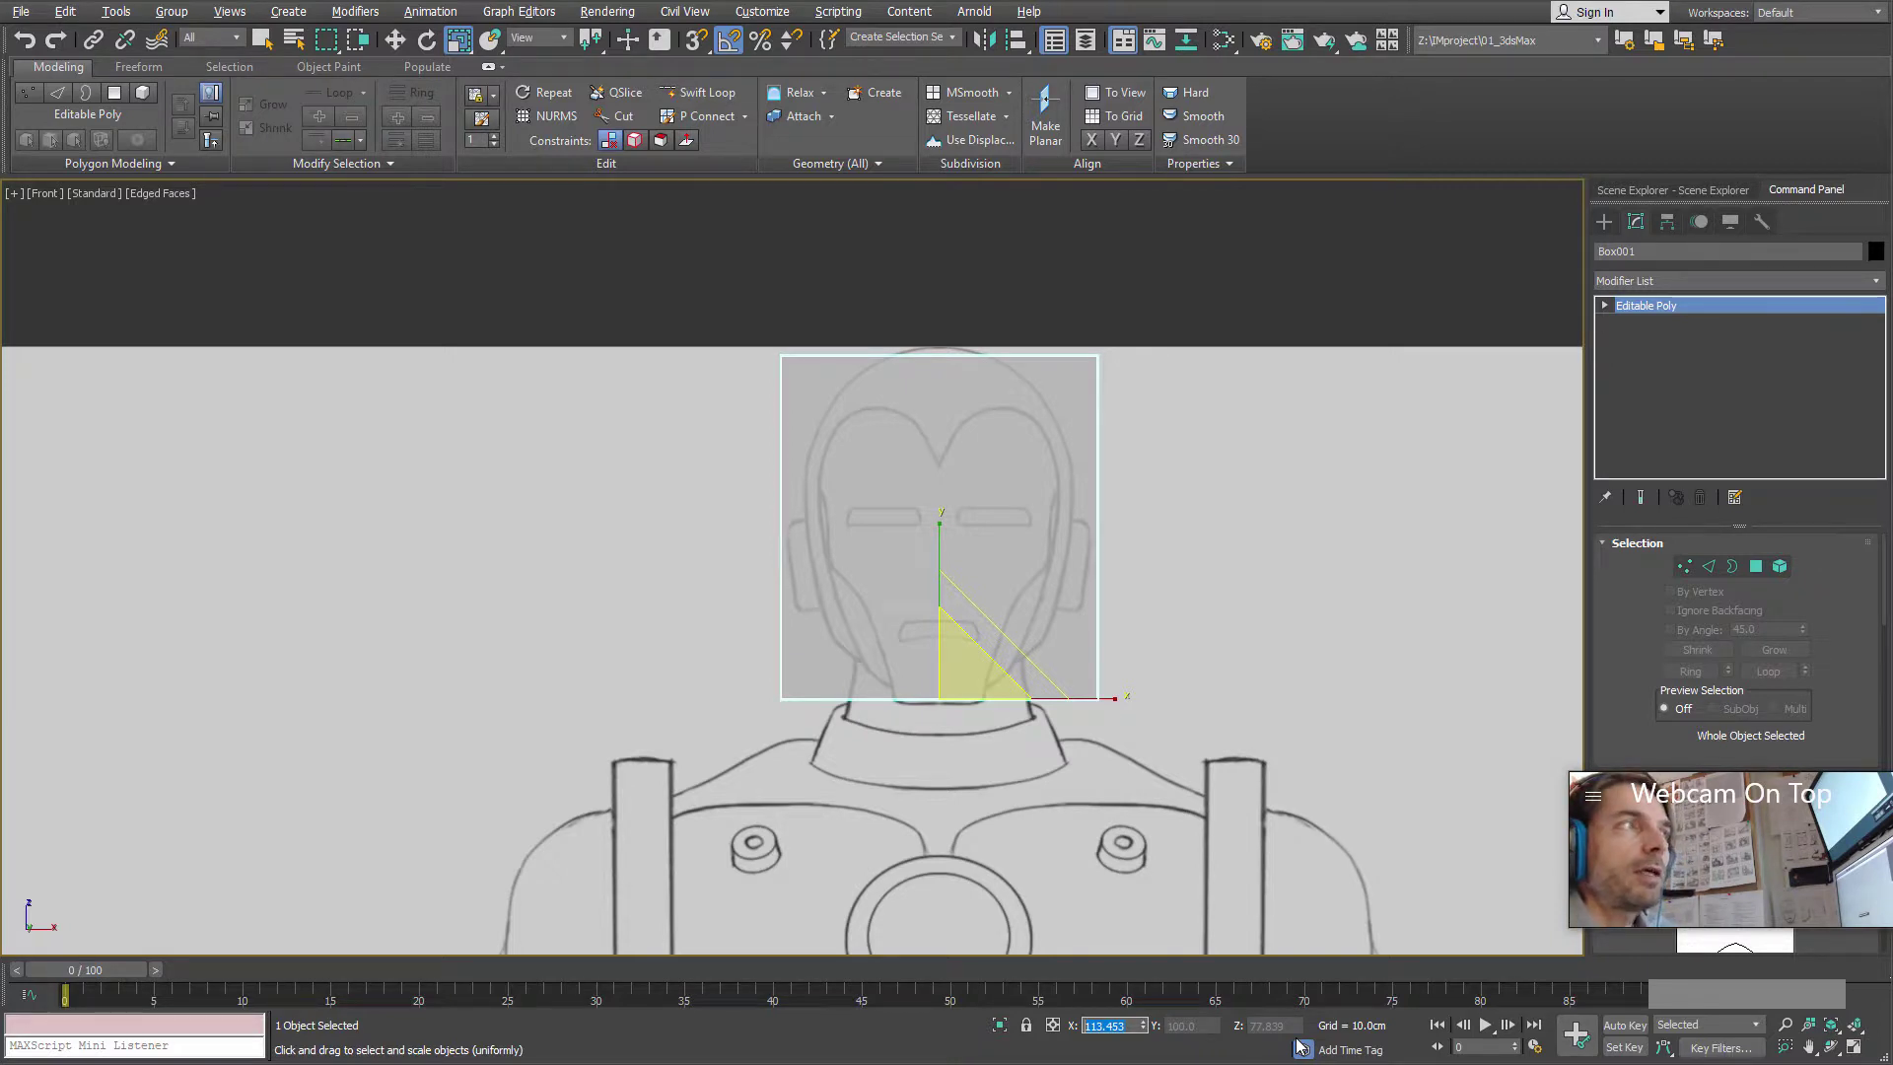
- Scale the box's element vertically to span the head from crown to chin, and scale its vertices along X to the head's width without ears
scroll(1085, 641, "down", 2)
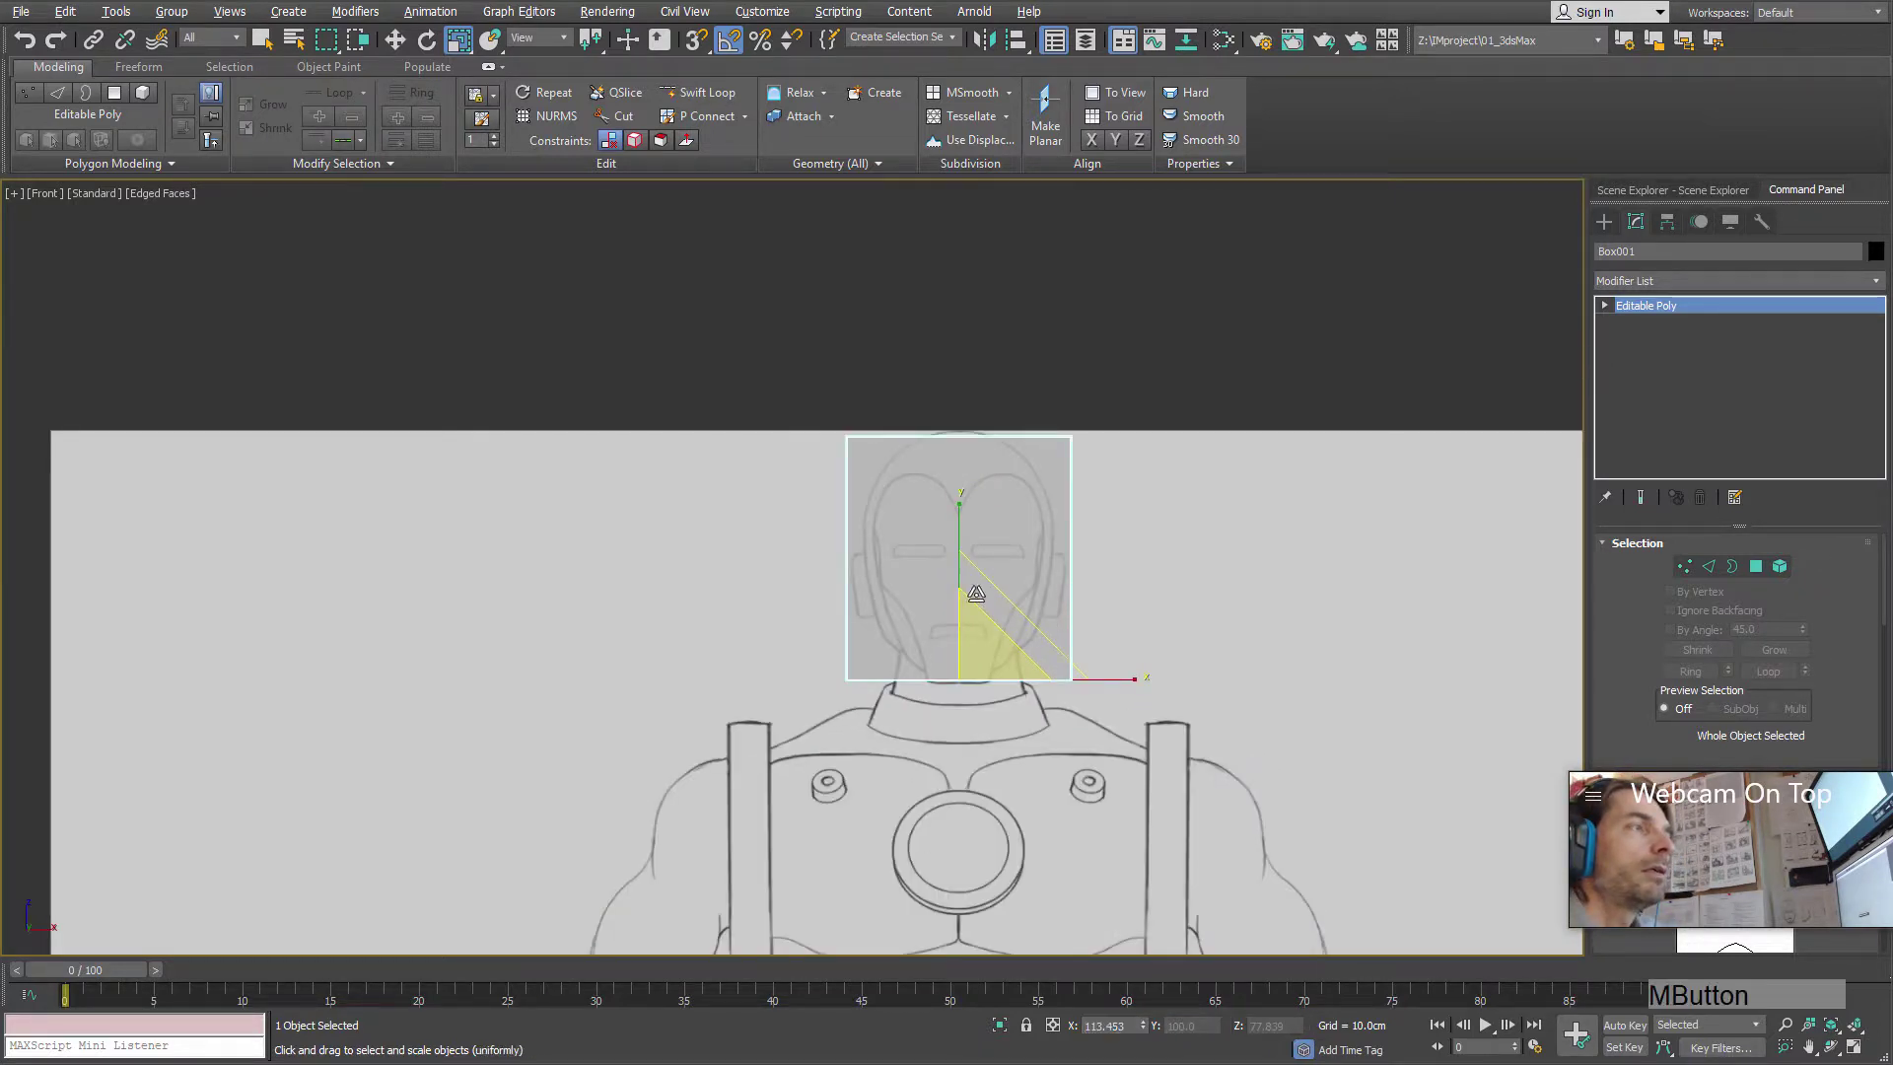
scroll(1480, 592, "up", 2)
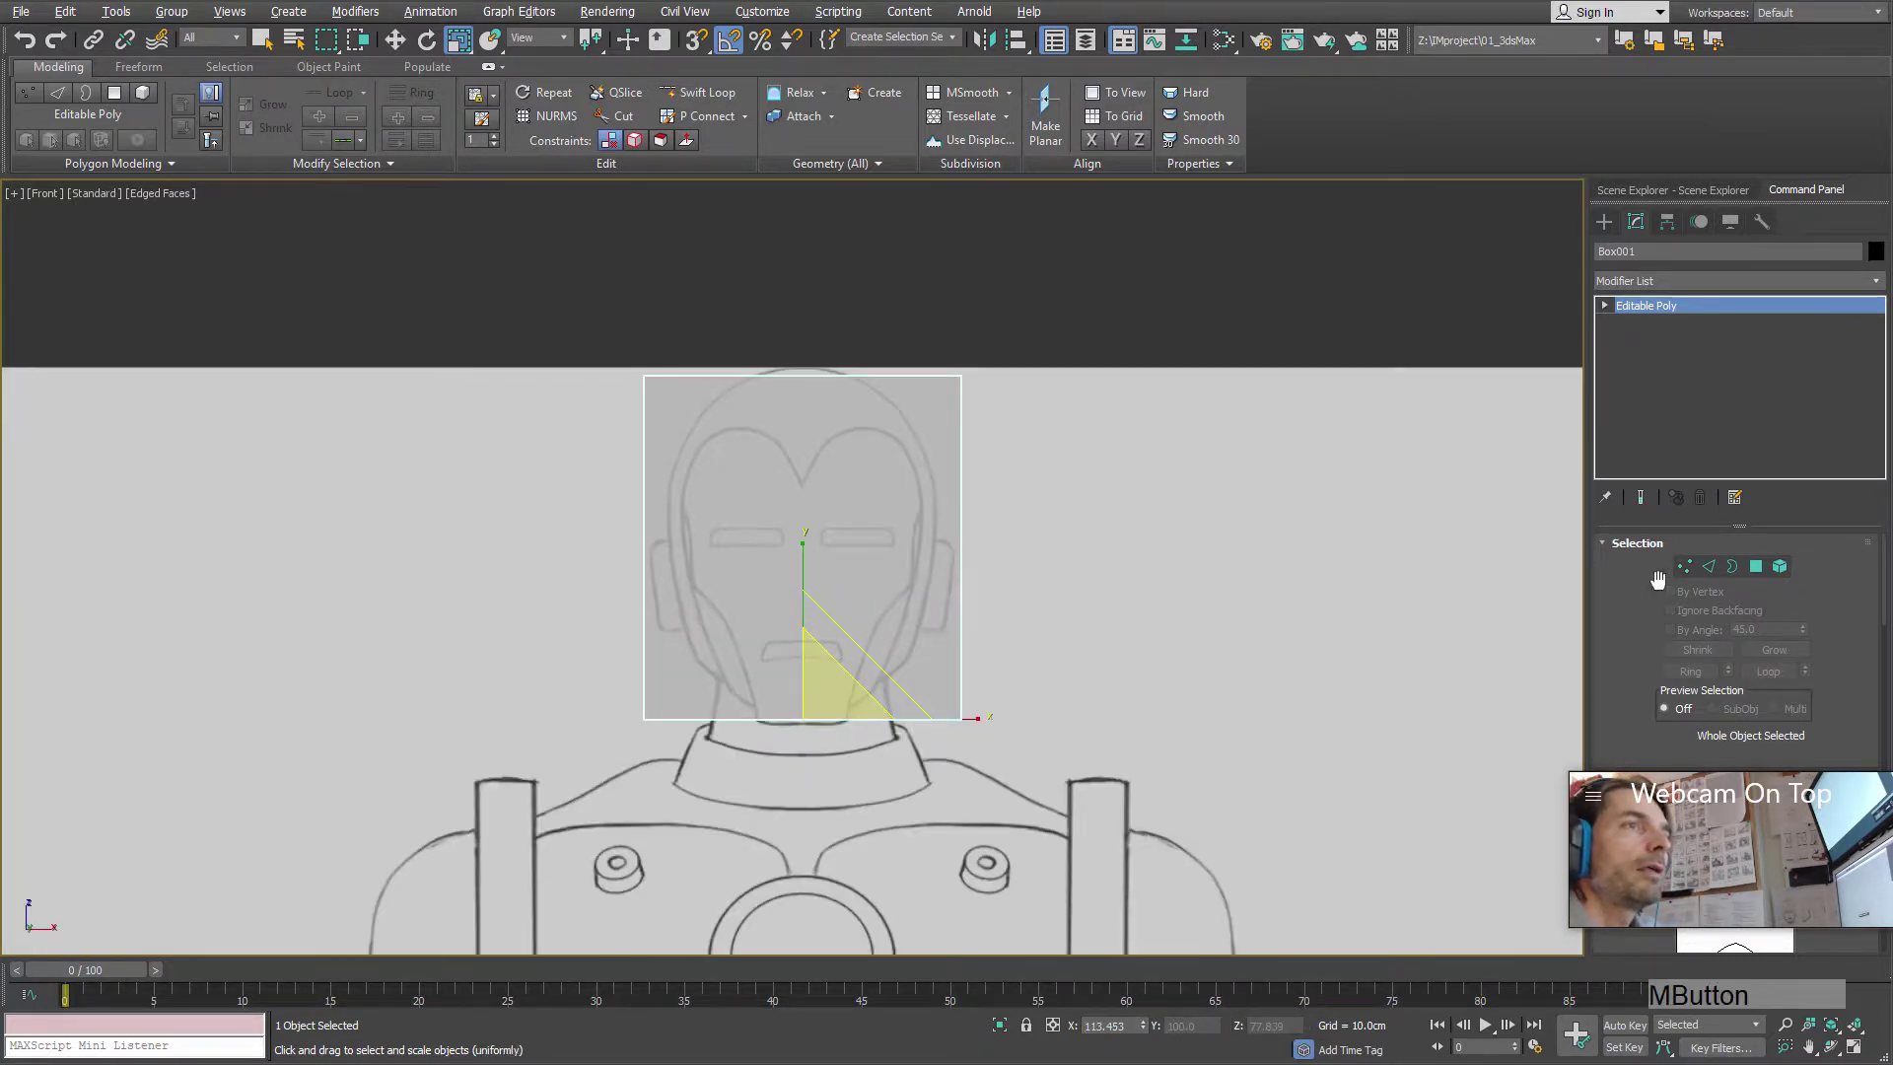
left_click(1779, 568)
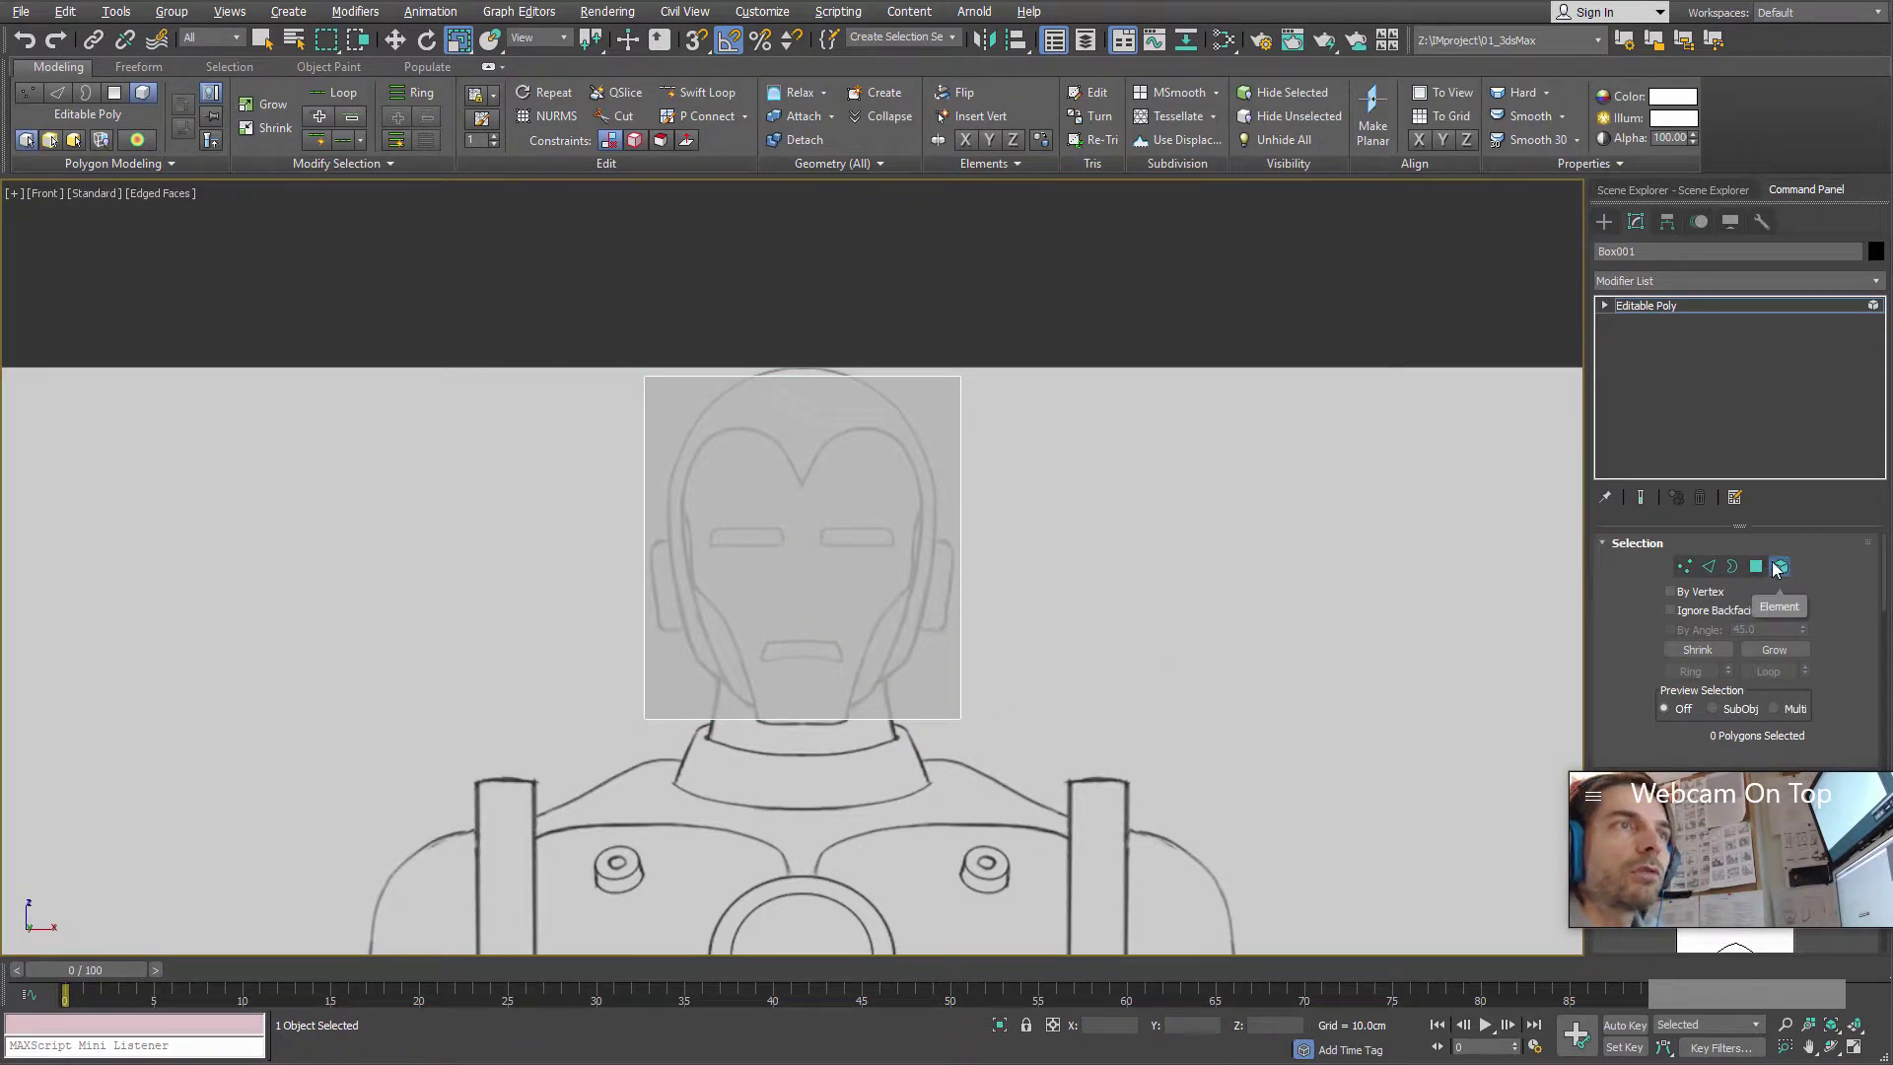
left_click(949, 596)
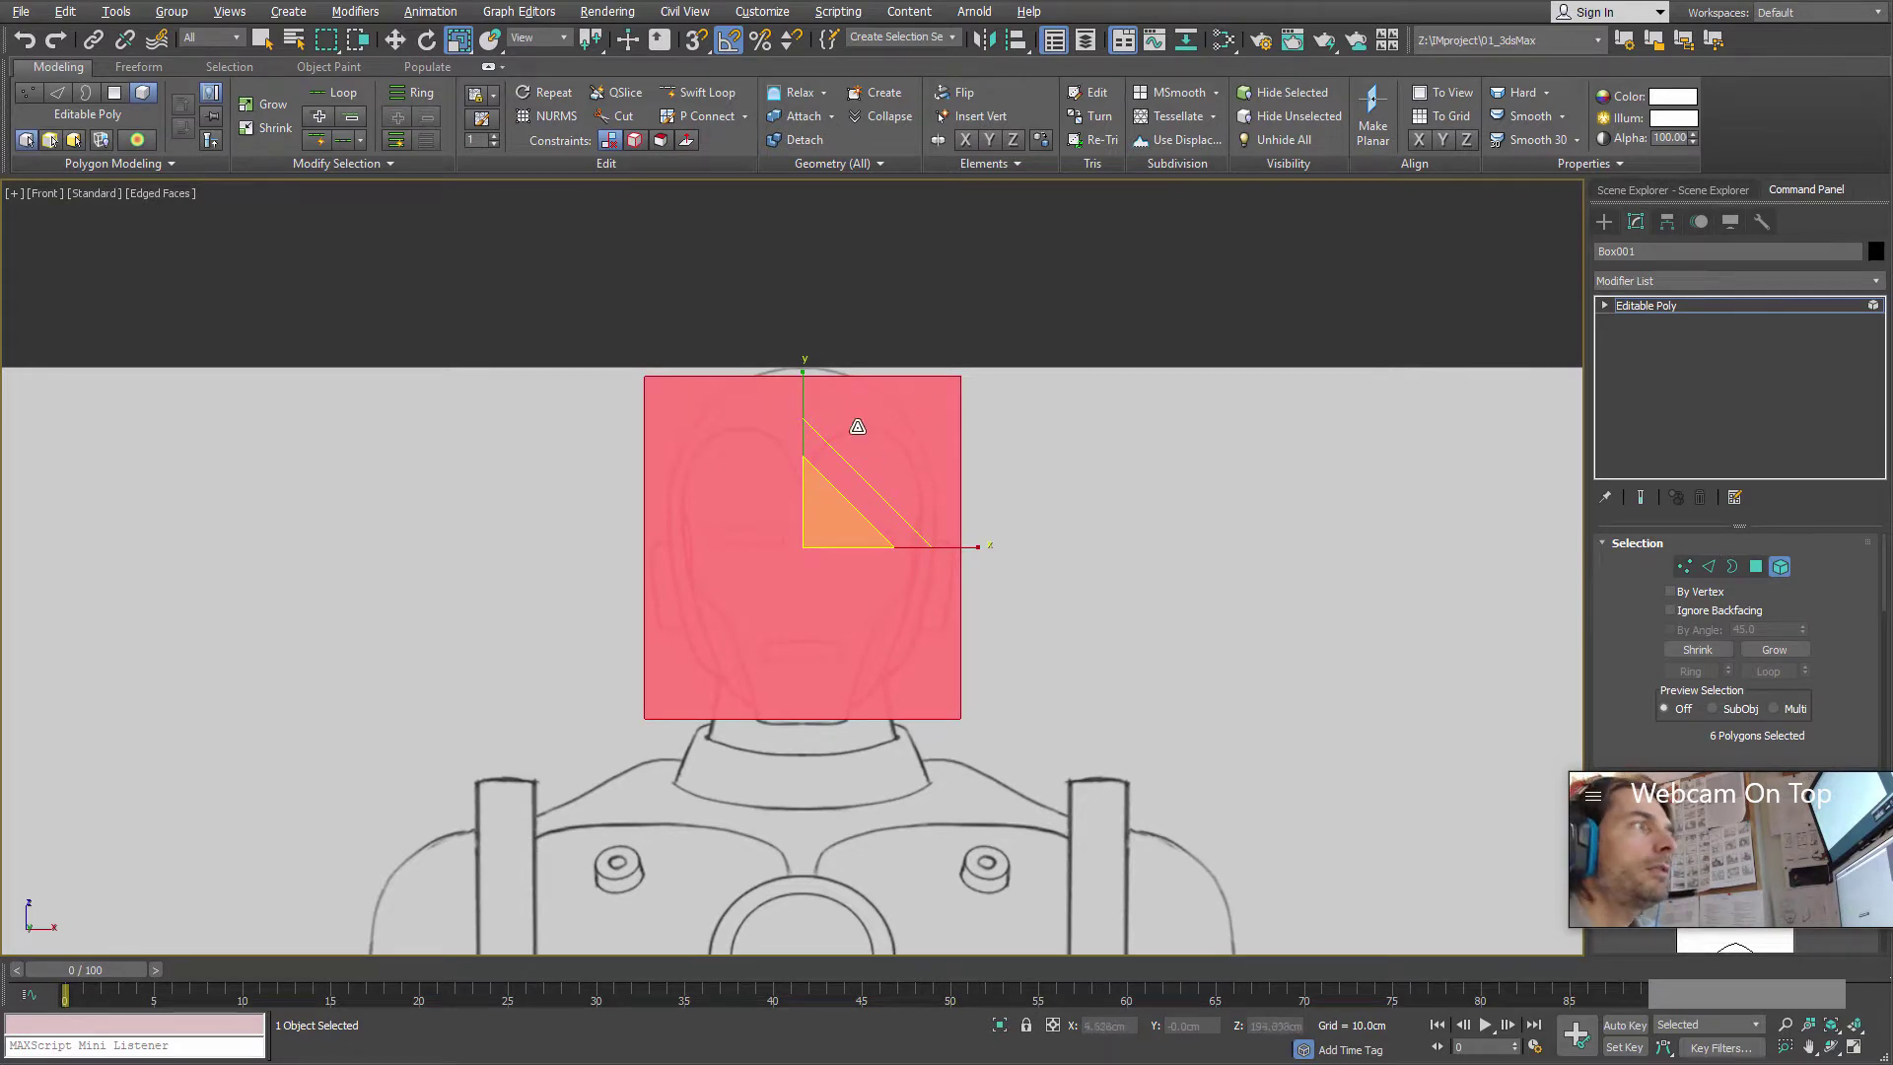
mouse_move(804, 384)
left_mouse_down()
mouse_move(803, 336)
mouse_move(809, 382)
left_mouse_up()
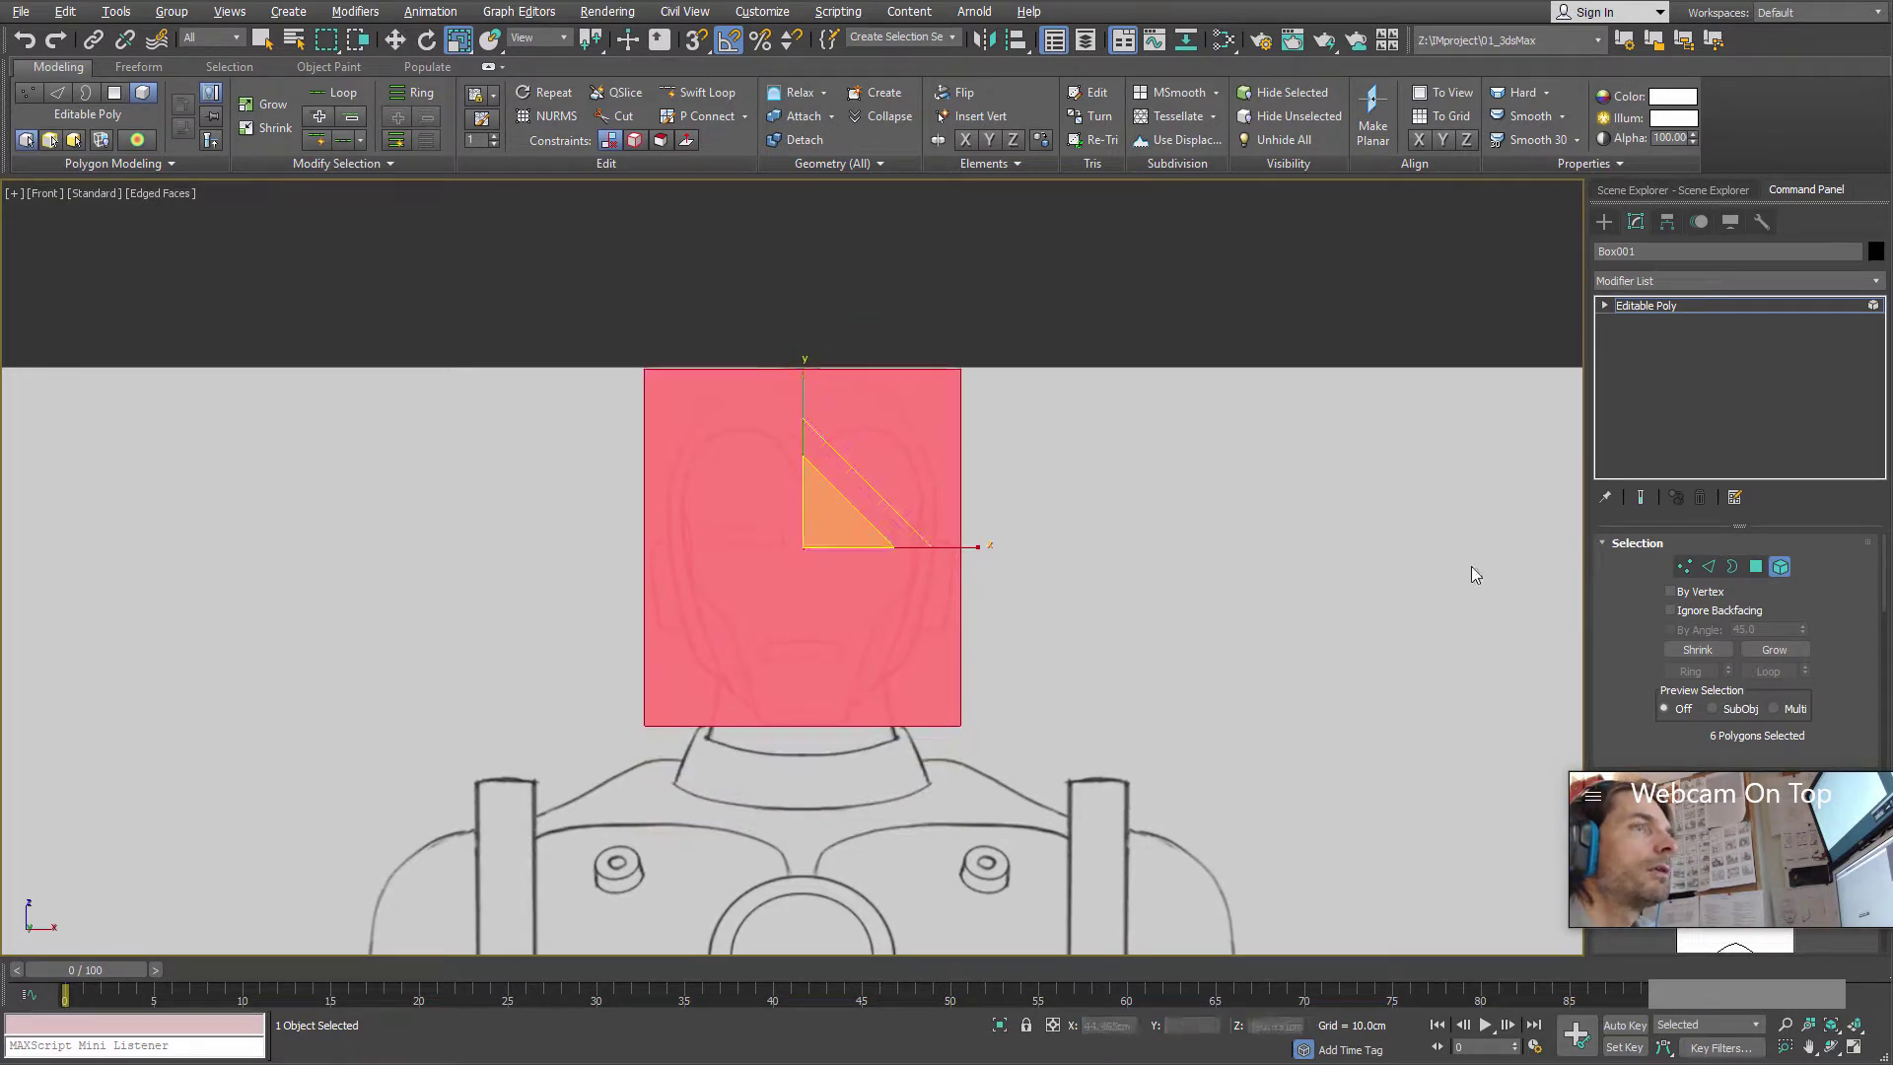
left_click(1685, 566)
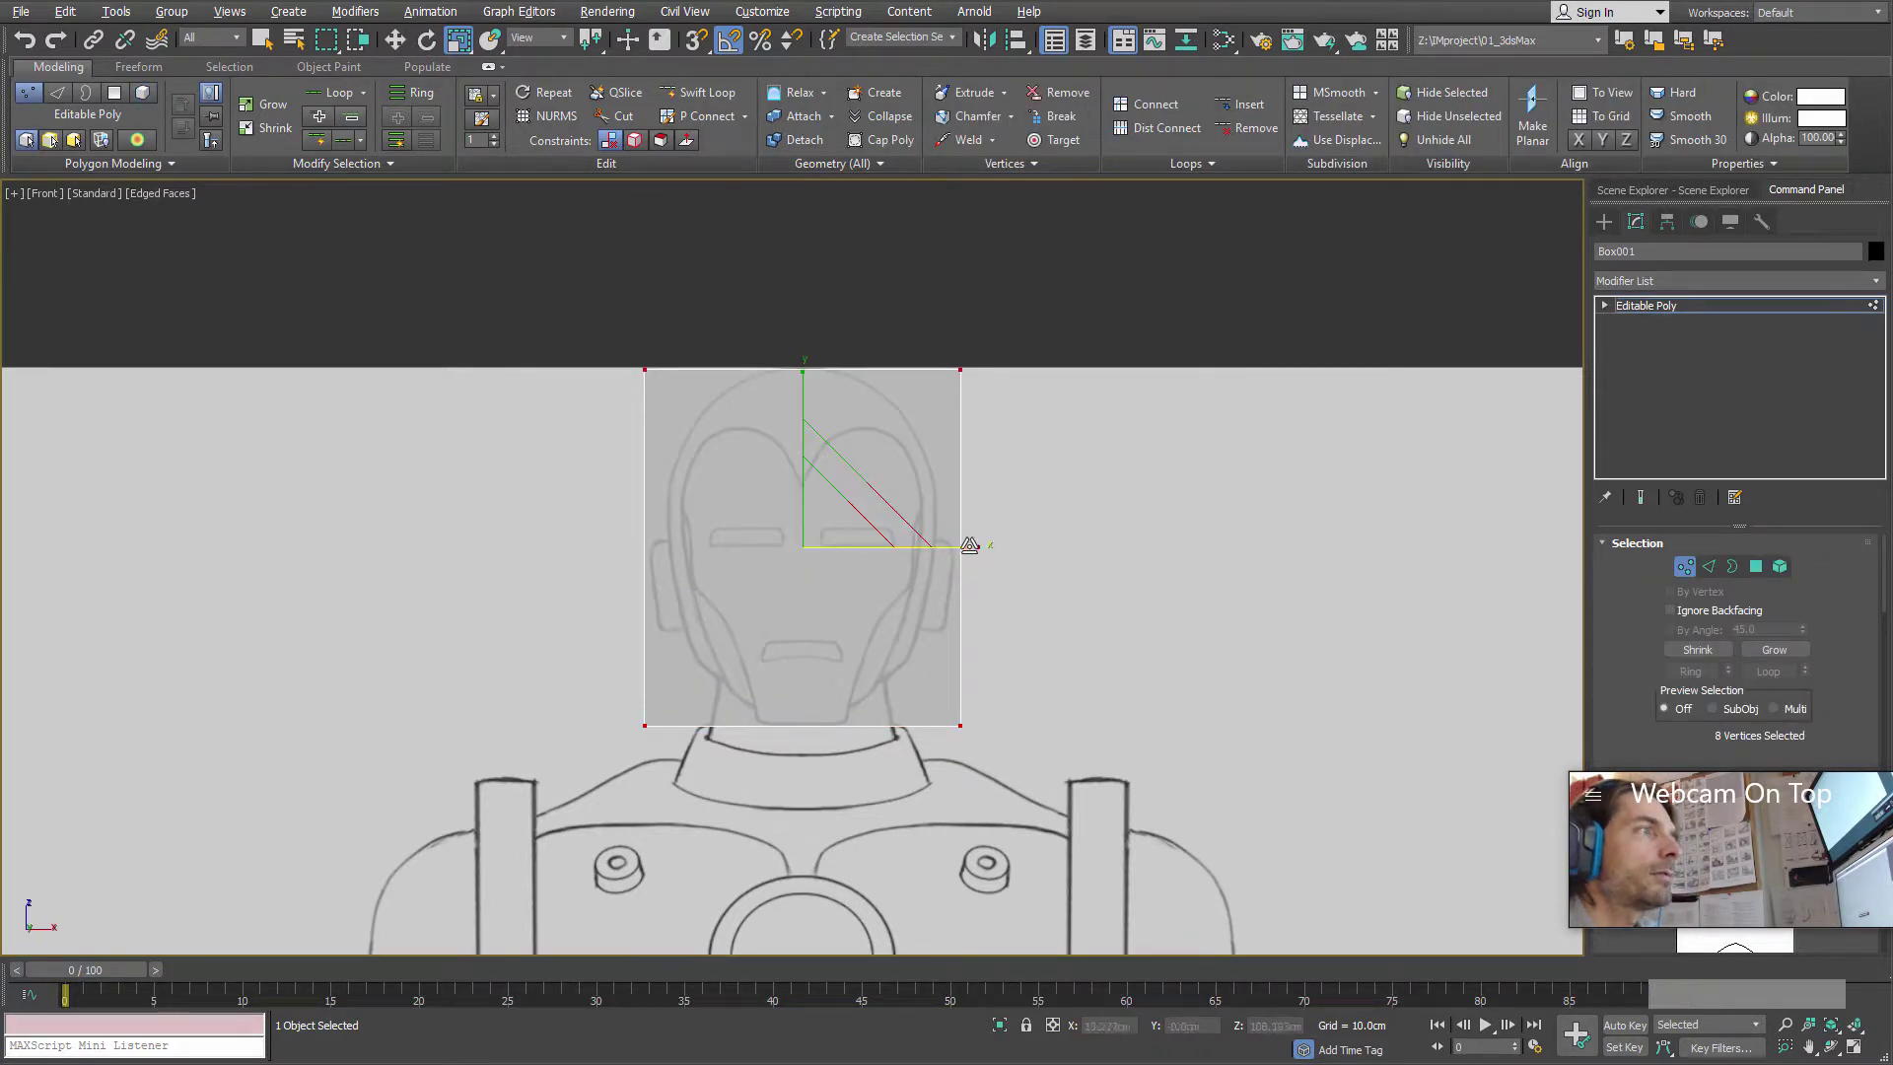
left_click_drag(974, 543, 958, 550)
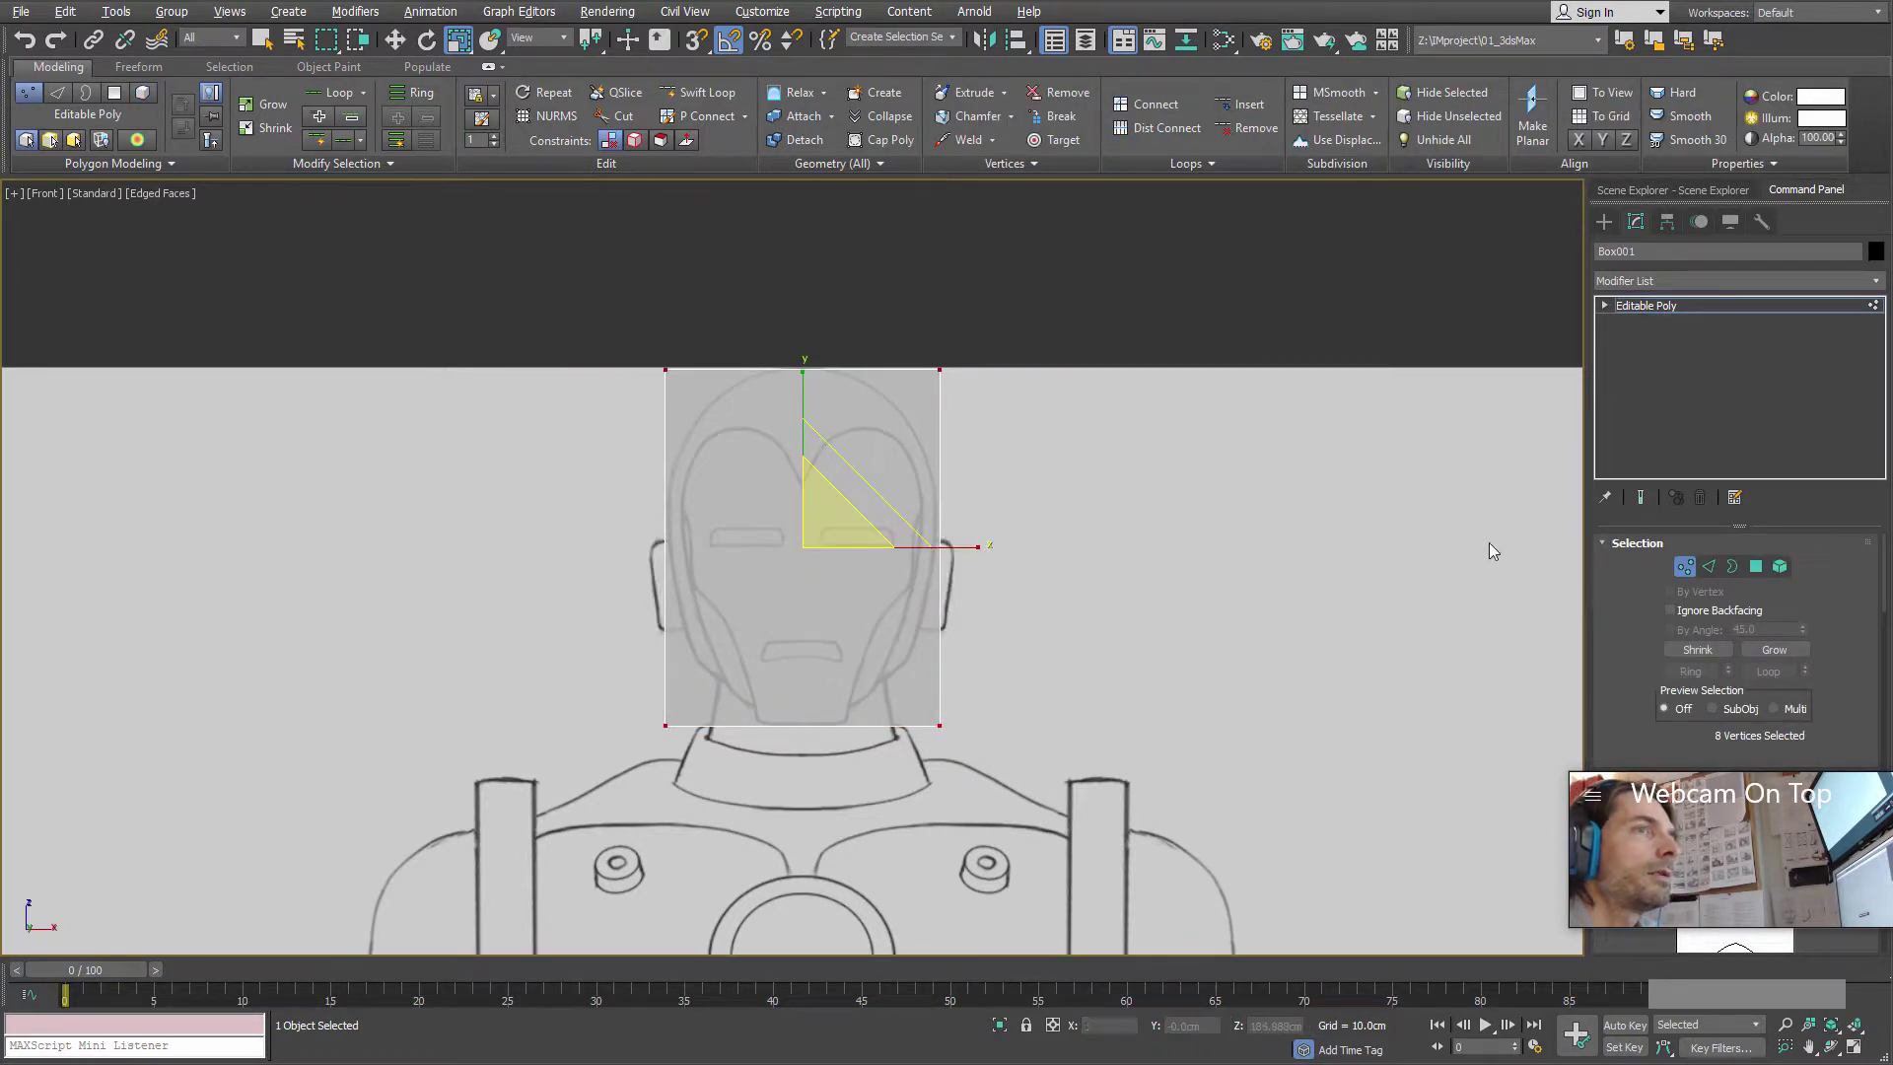
- Leave vertex editing and apply Reset XForm to the selected box
left_click(1684, 566)
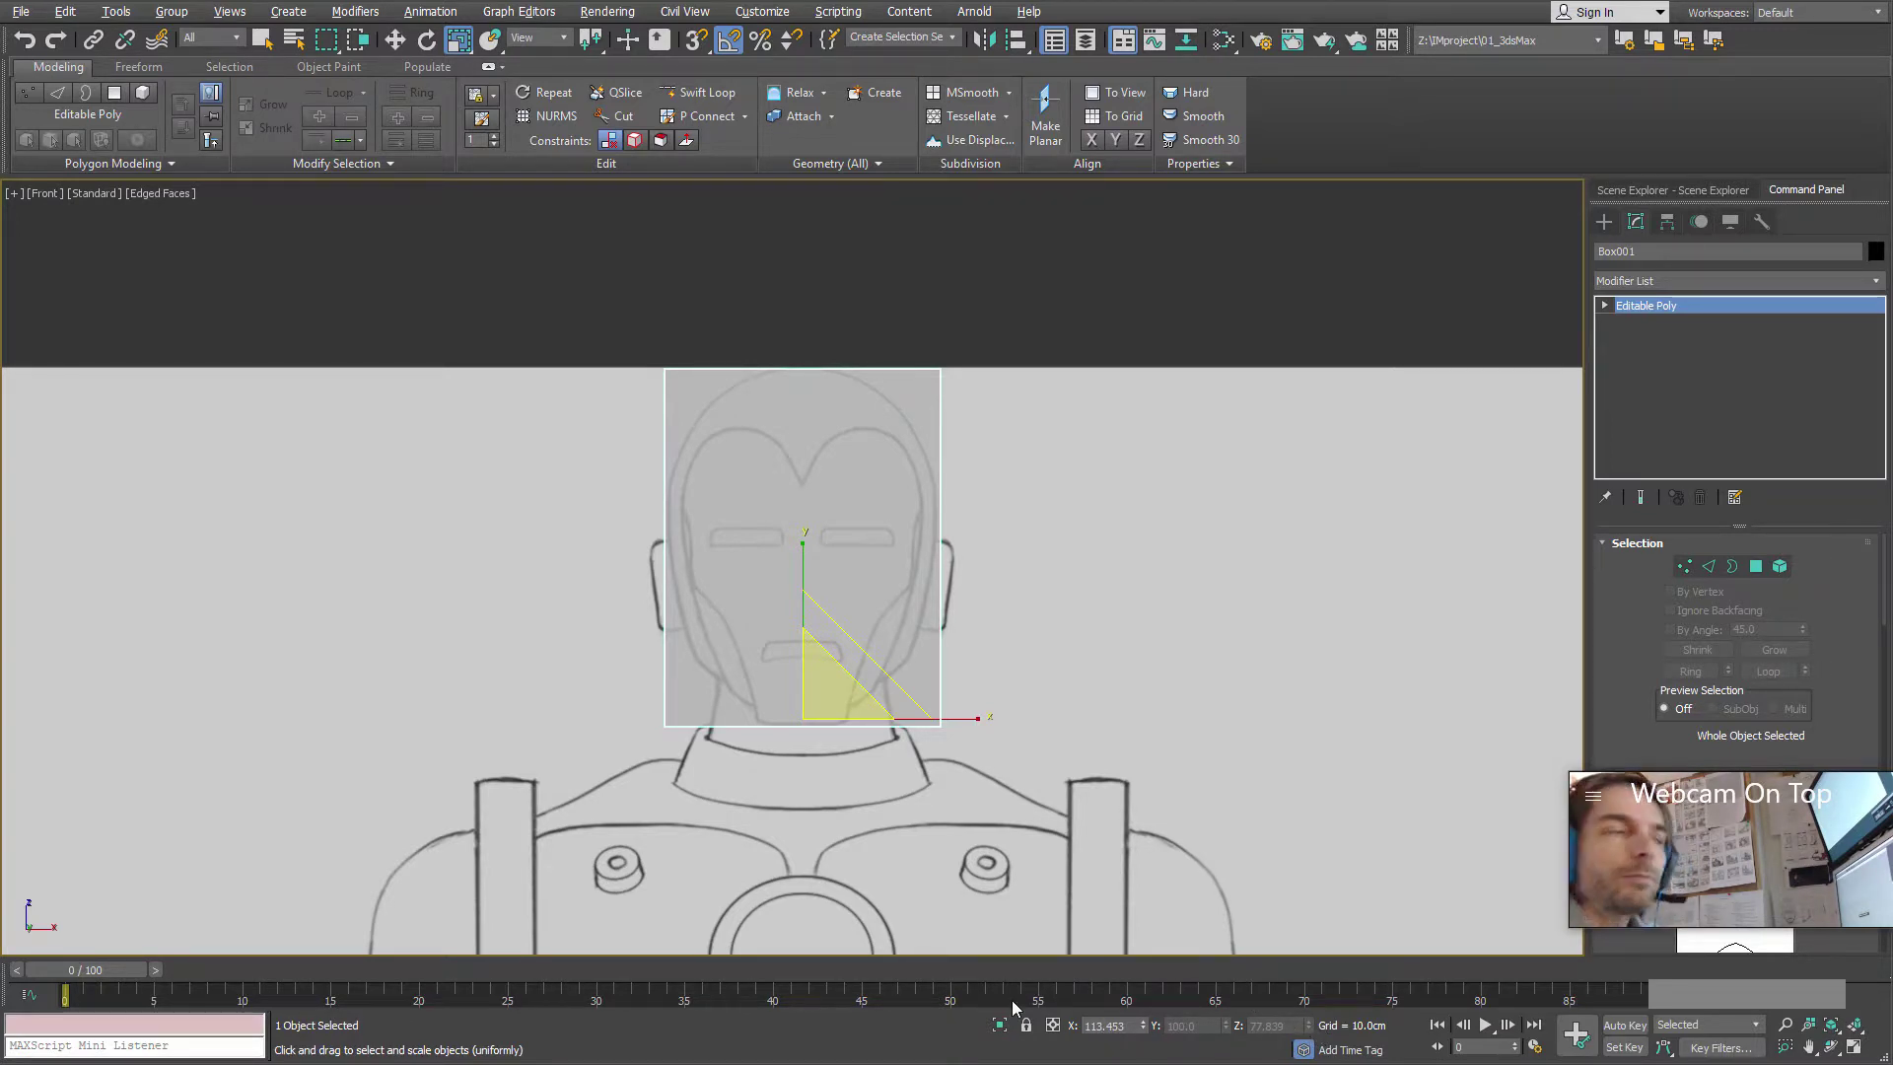
left_click(1761, 219)
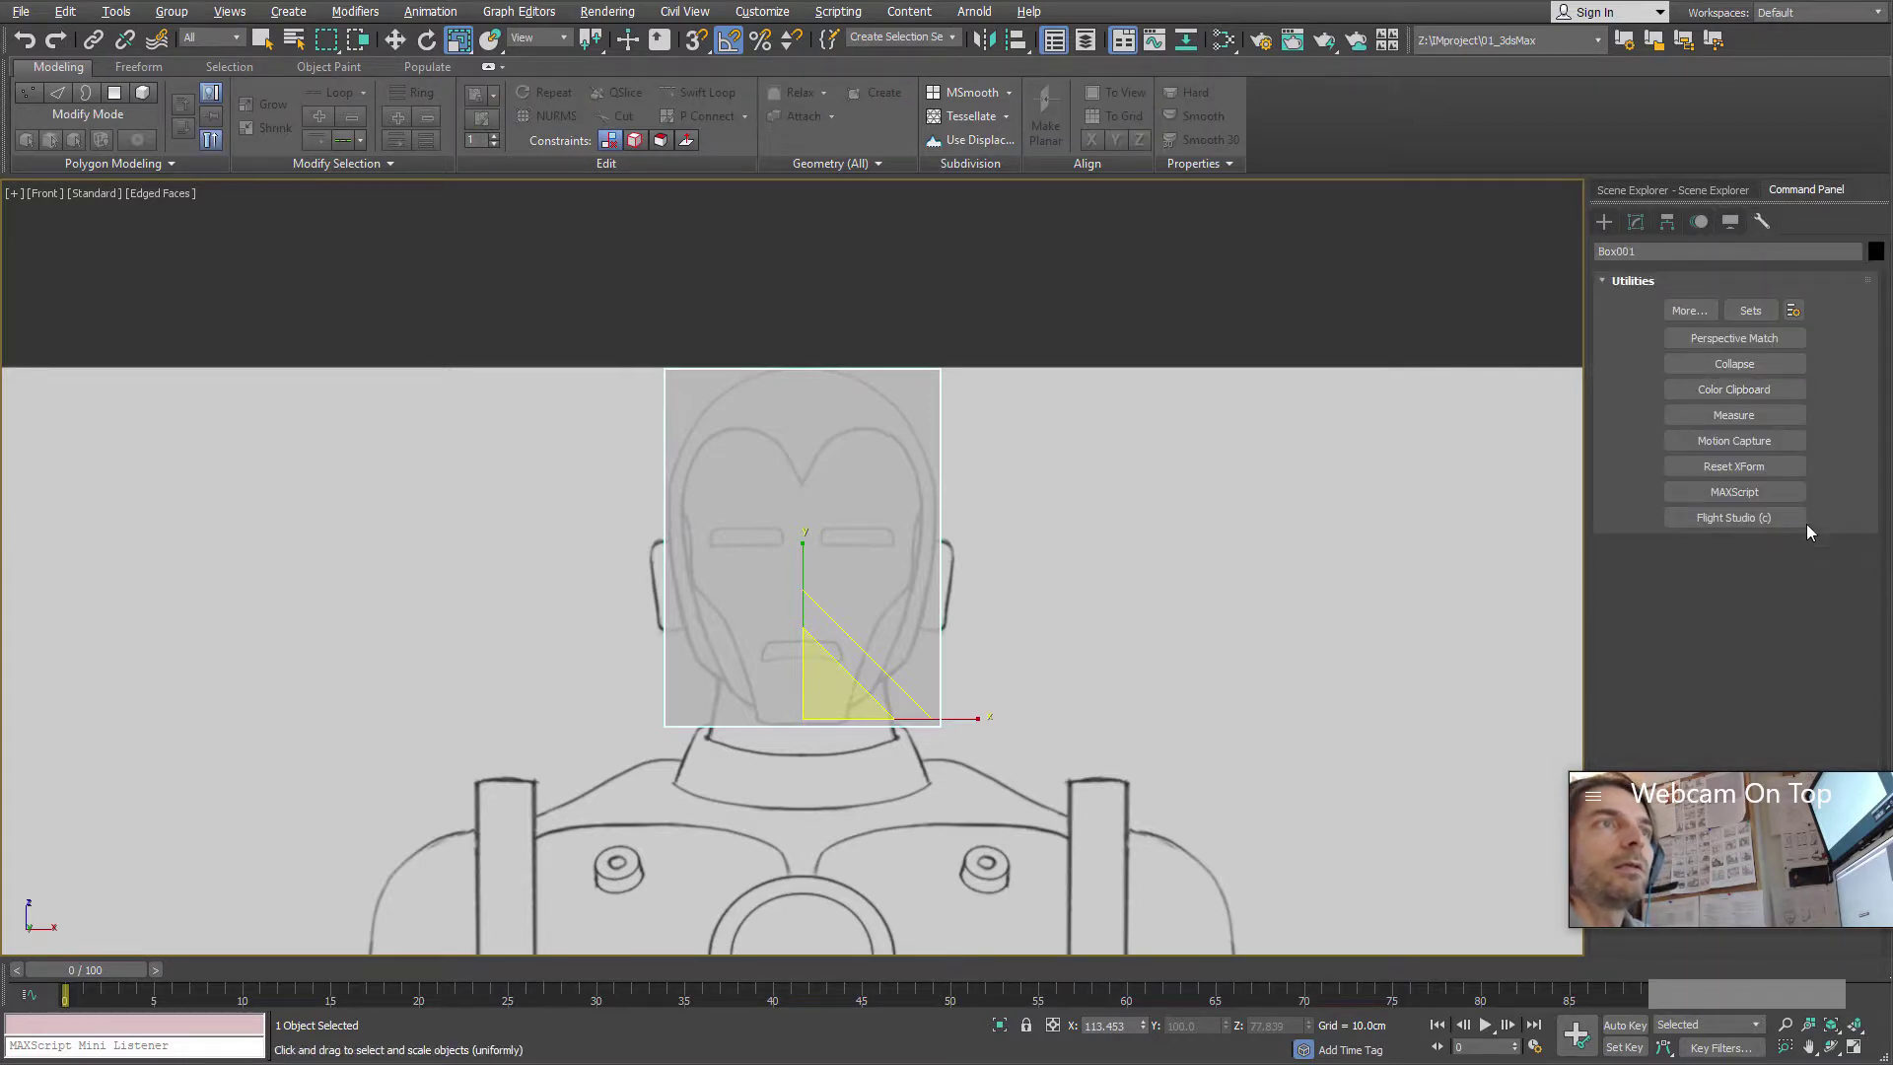
left_click(1733, 468)
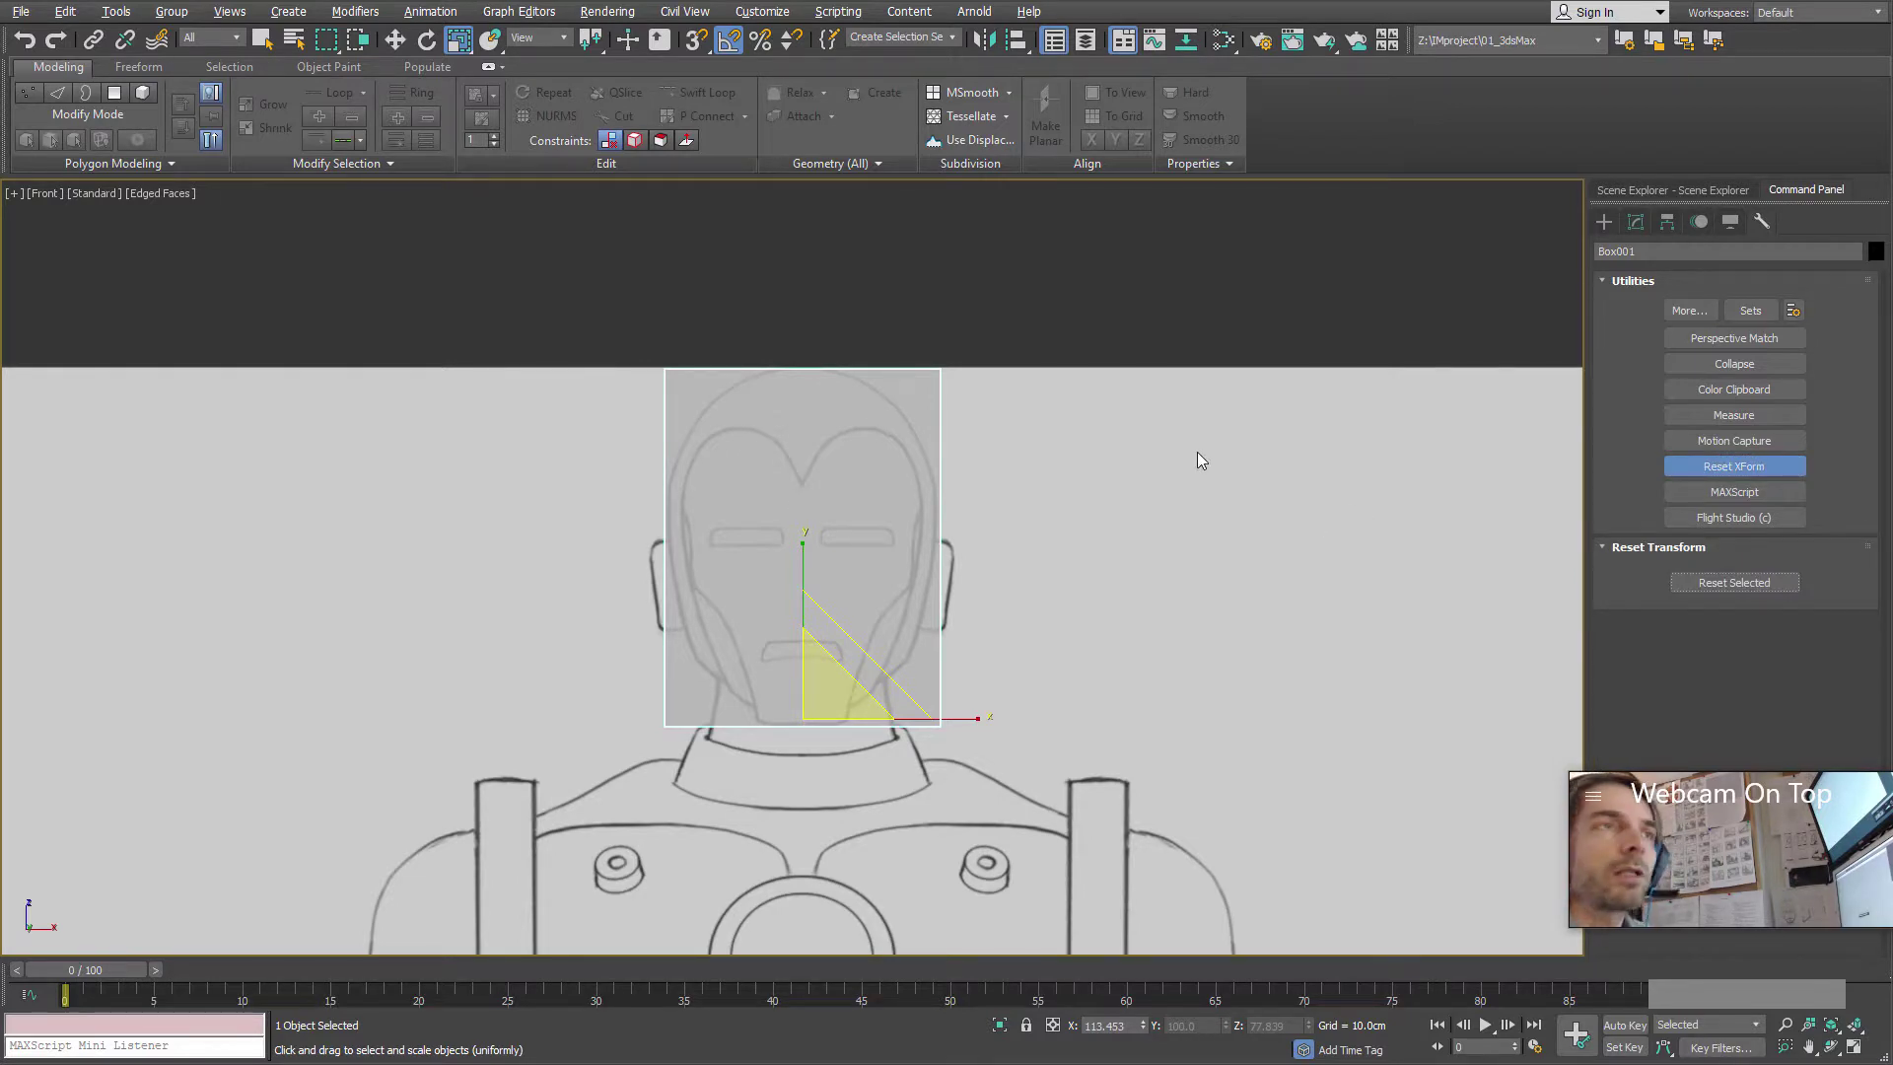
left_click(1734, 584)
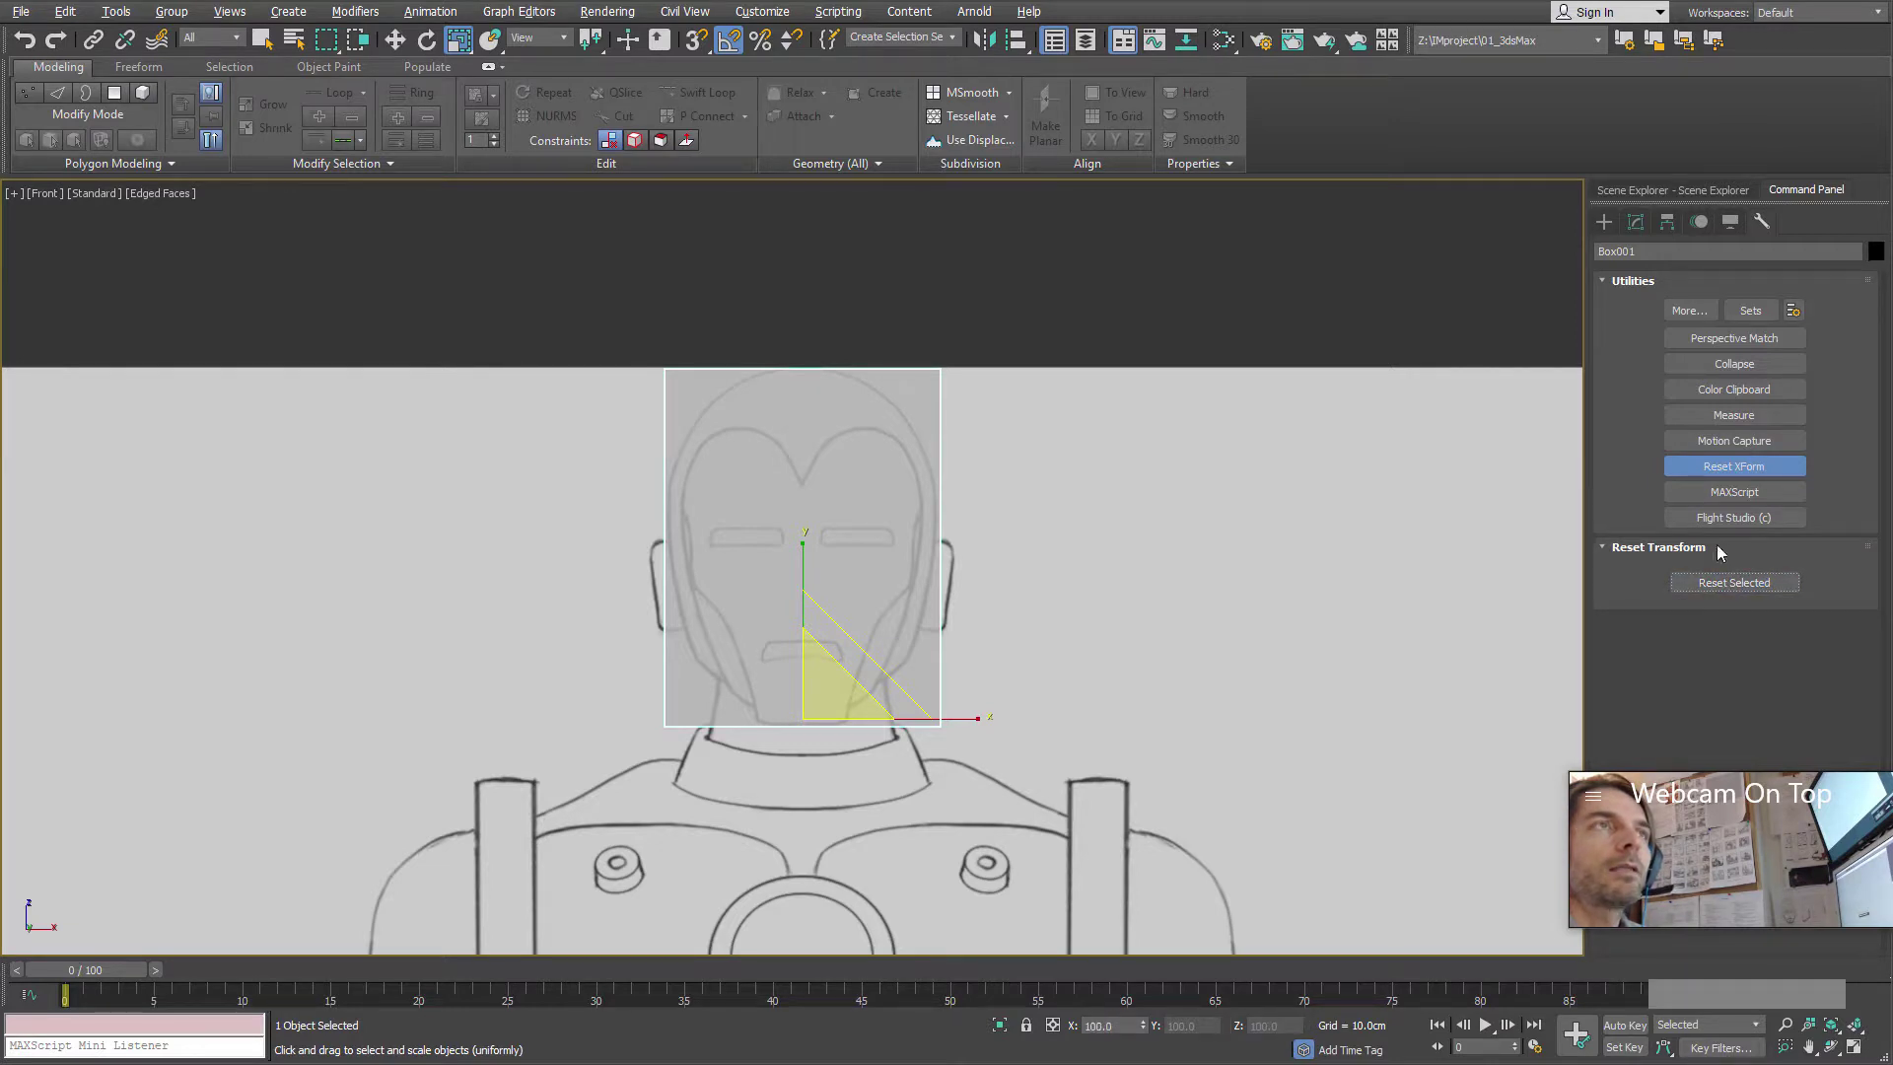
left_click(1636, 221)
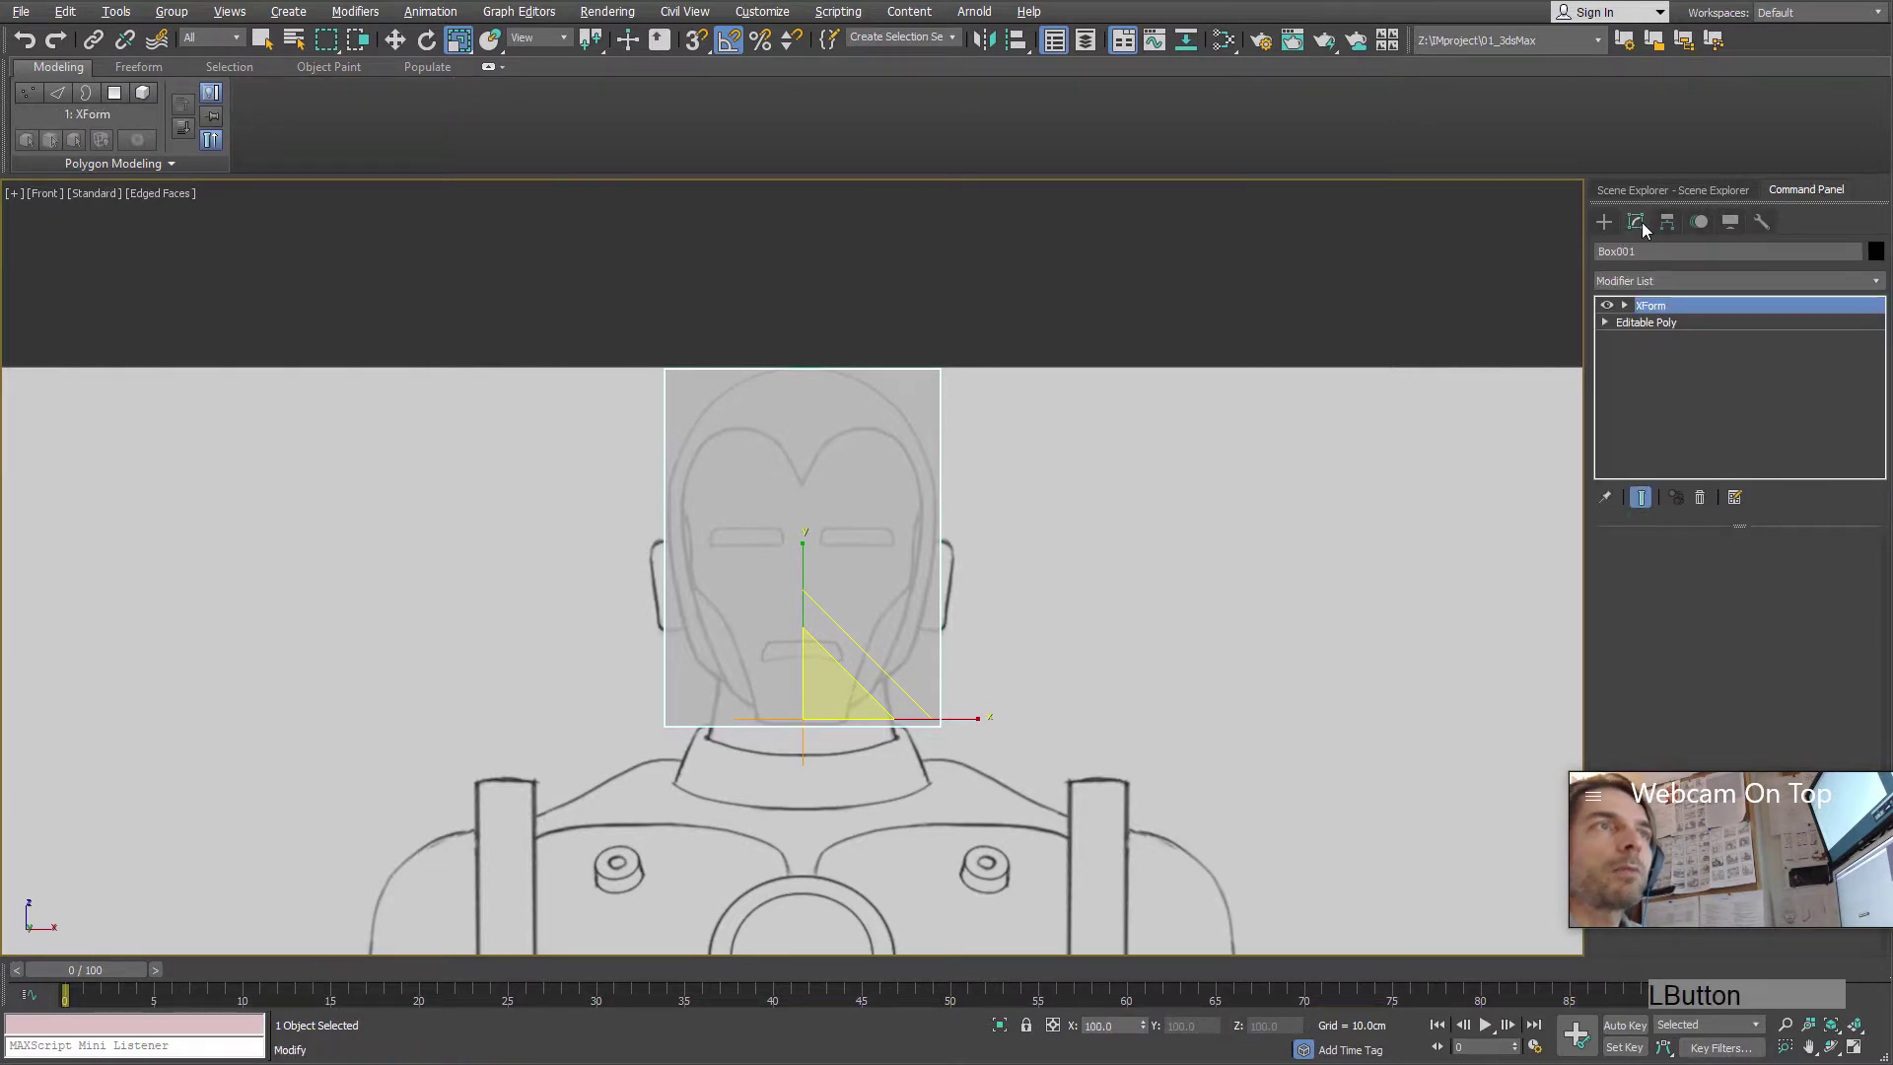
- Check the box's Editable Poly level and collapse the stack to the XForm modifier
left_click(1644, 323)
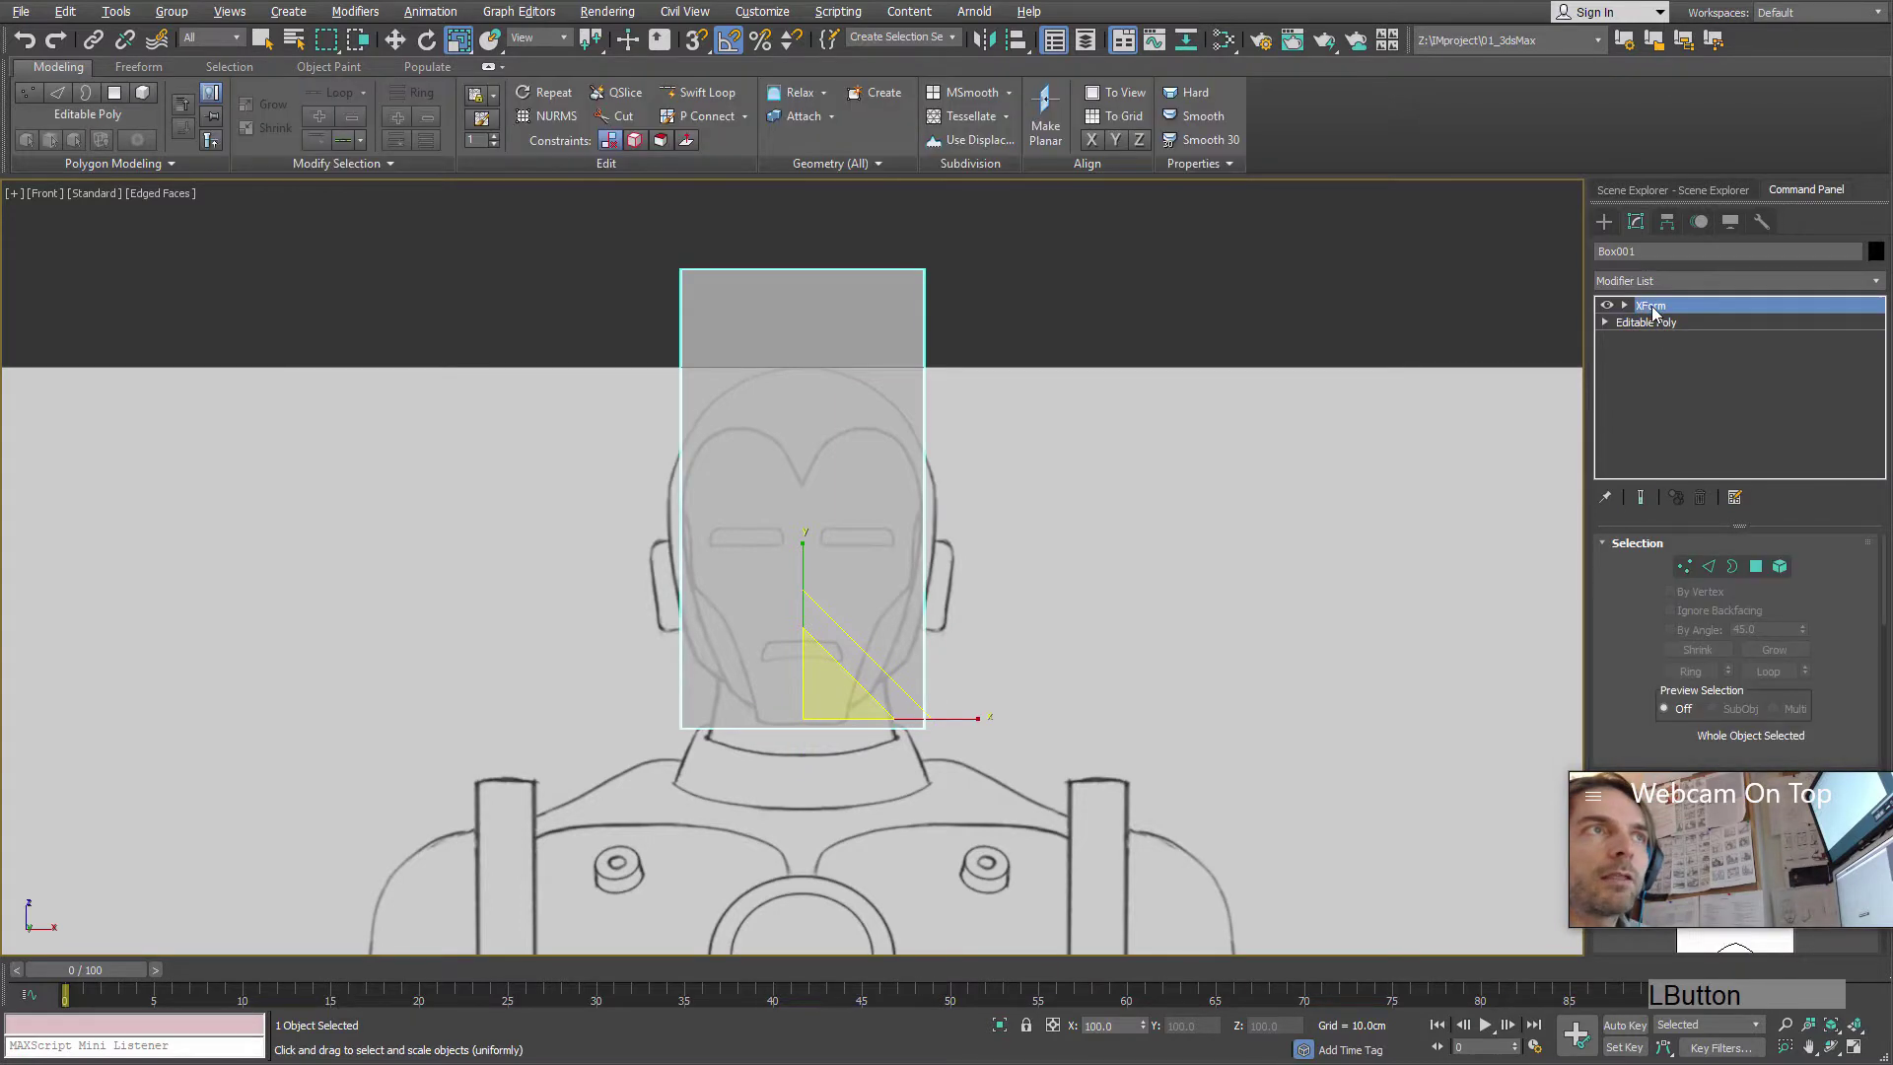
left_click(1660, 307)
right_click(1661, 313)
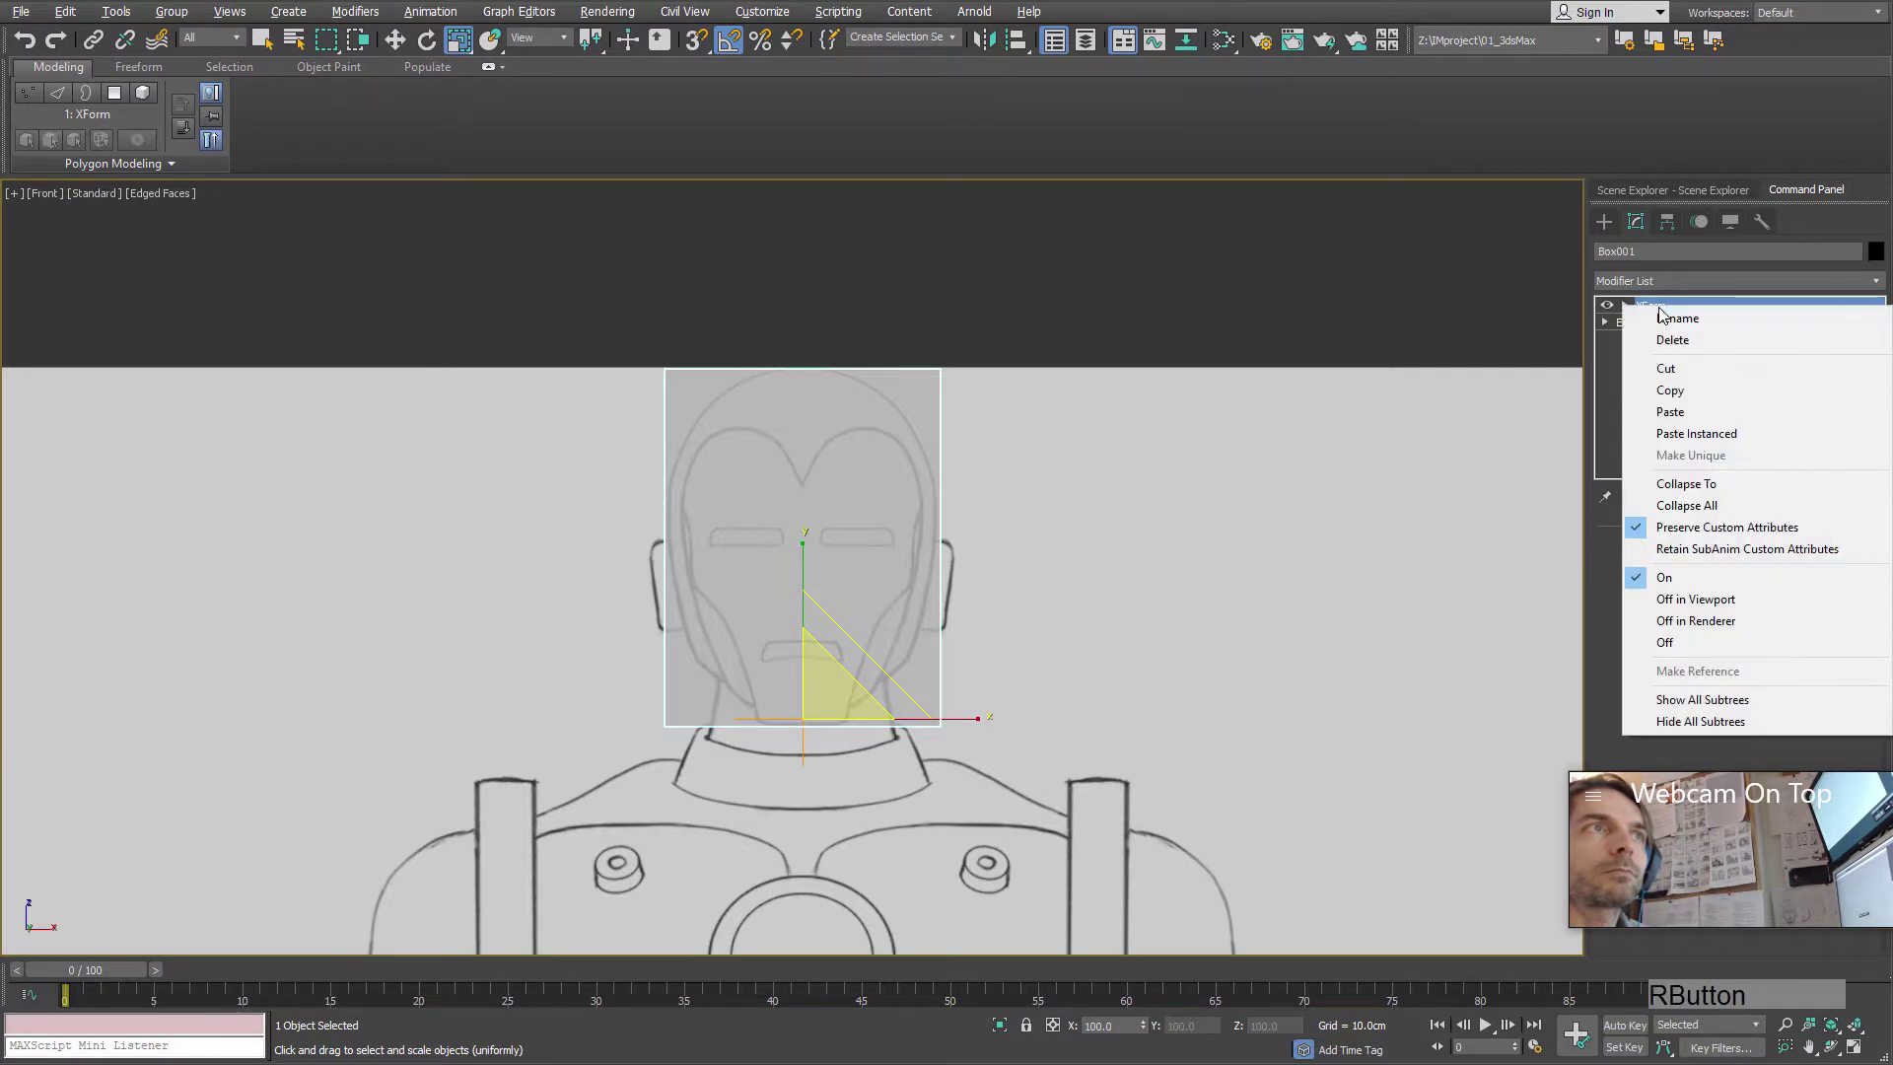
left_click(1717, 488)
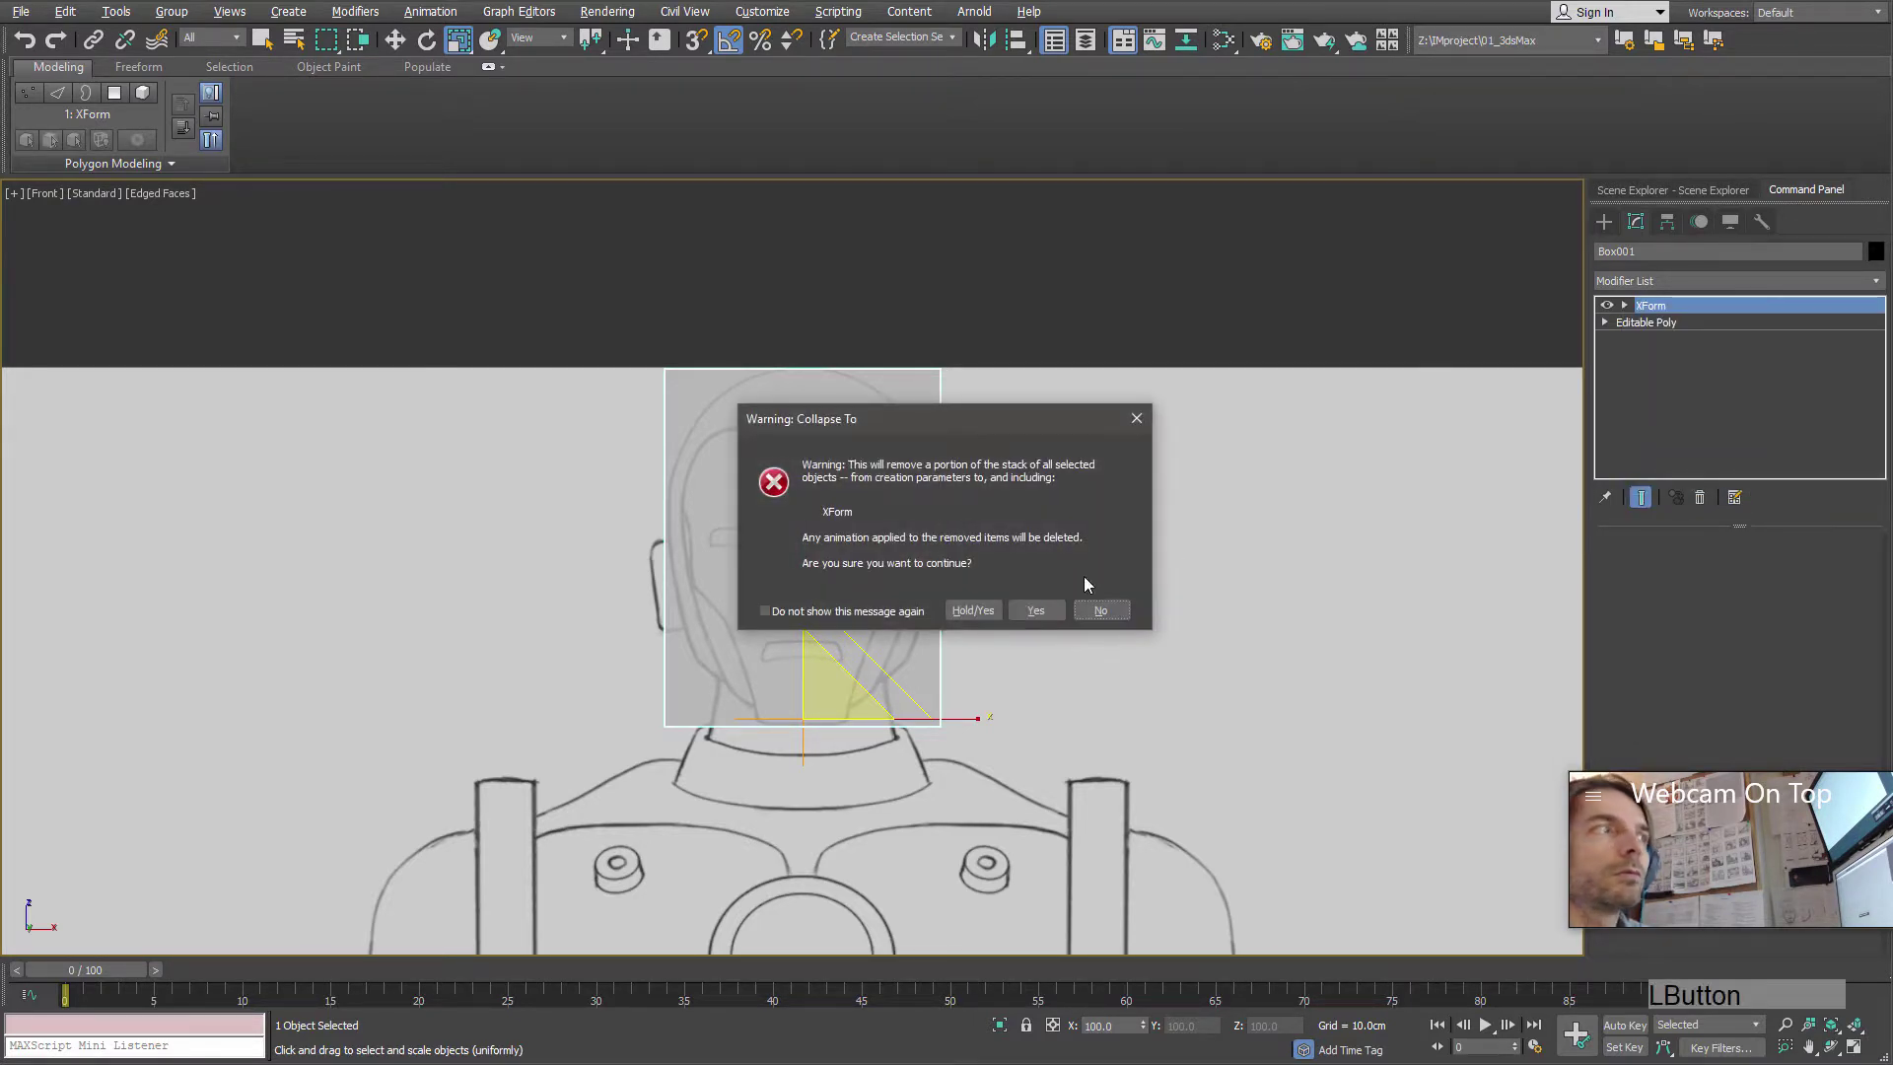
left_click(1038, 611)
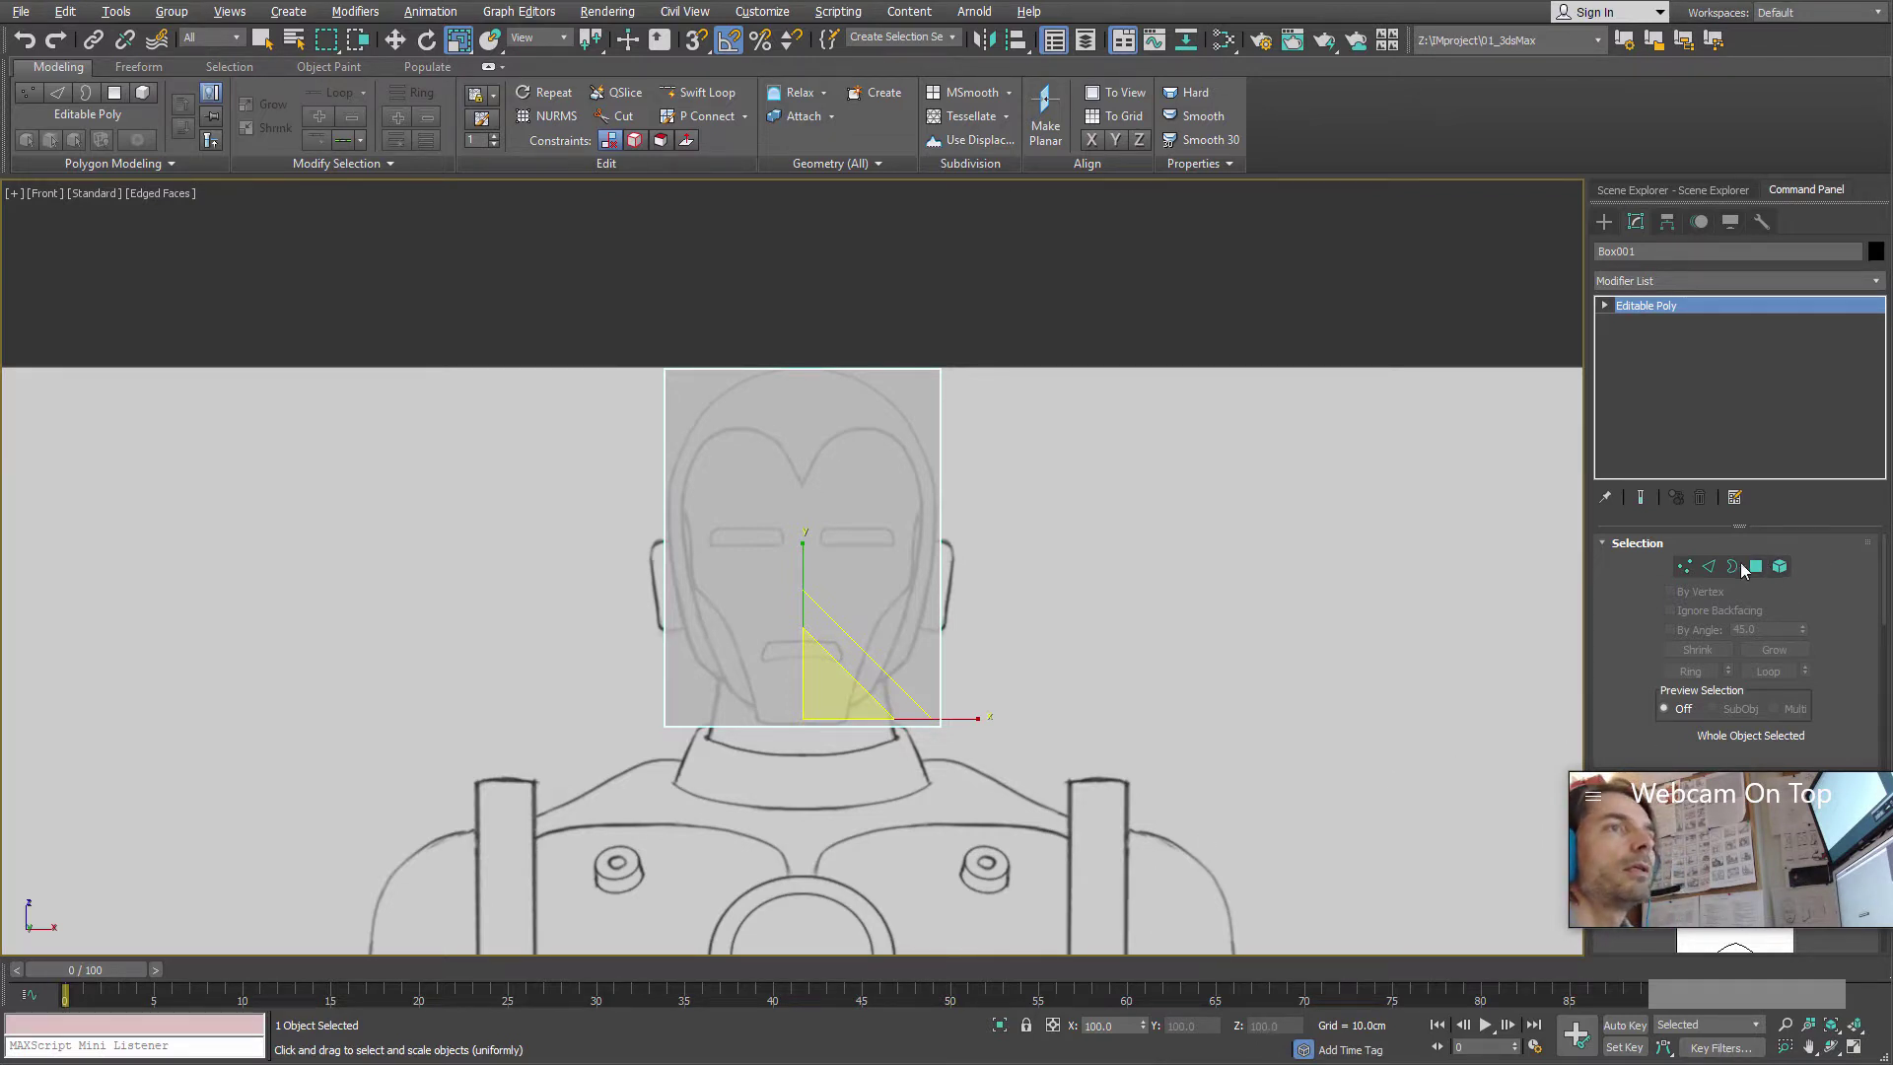
- Select all the box's vertices and scale them along X until the box is slightly wider than the head without ears
left_click(1687, 568)
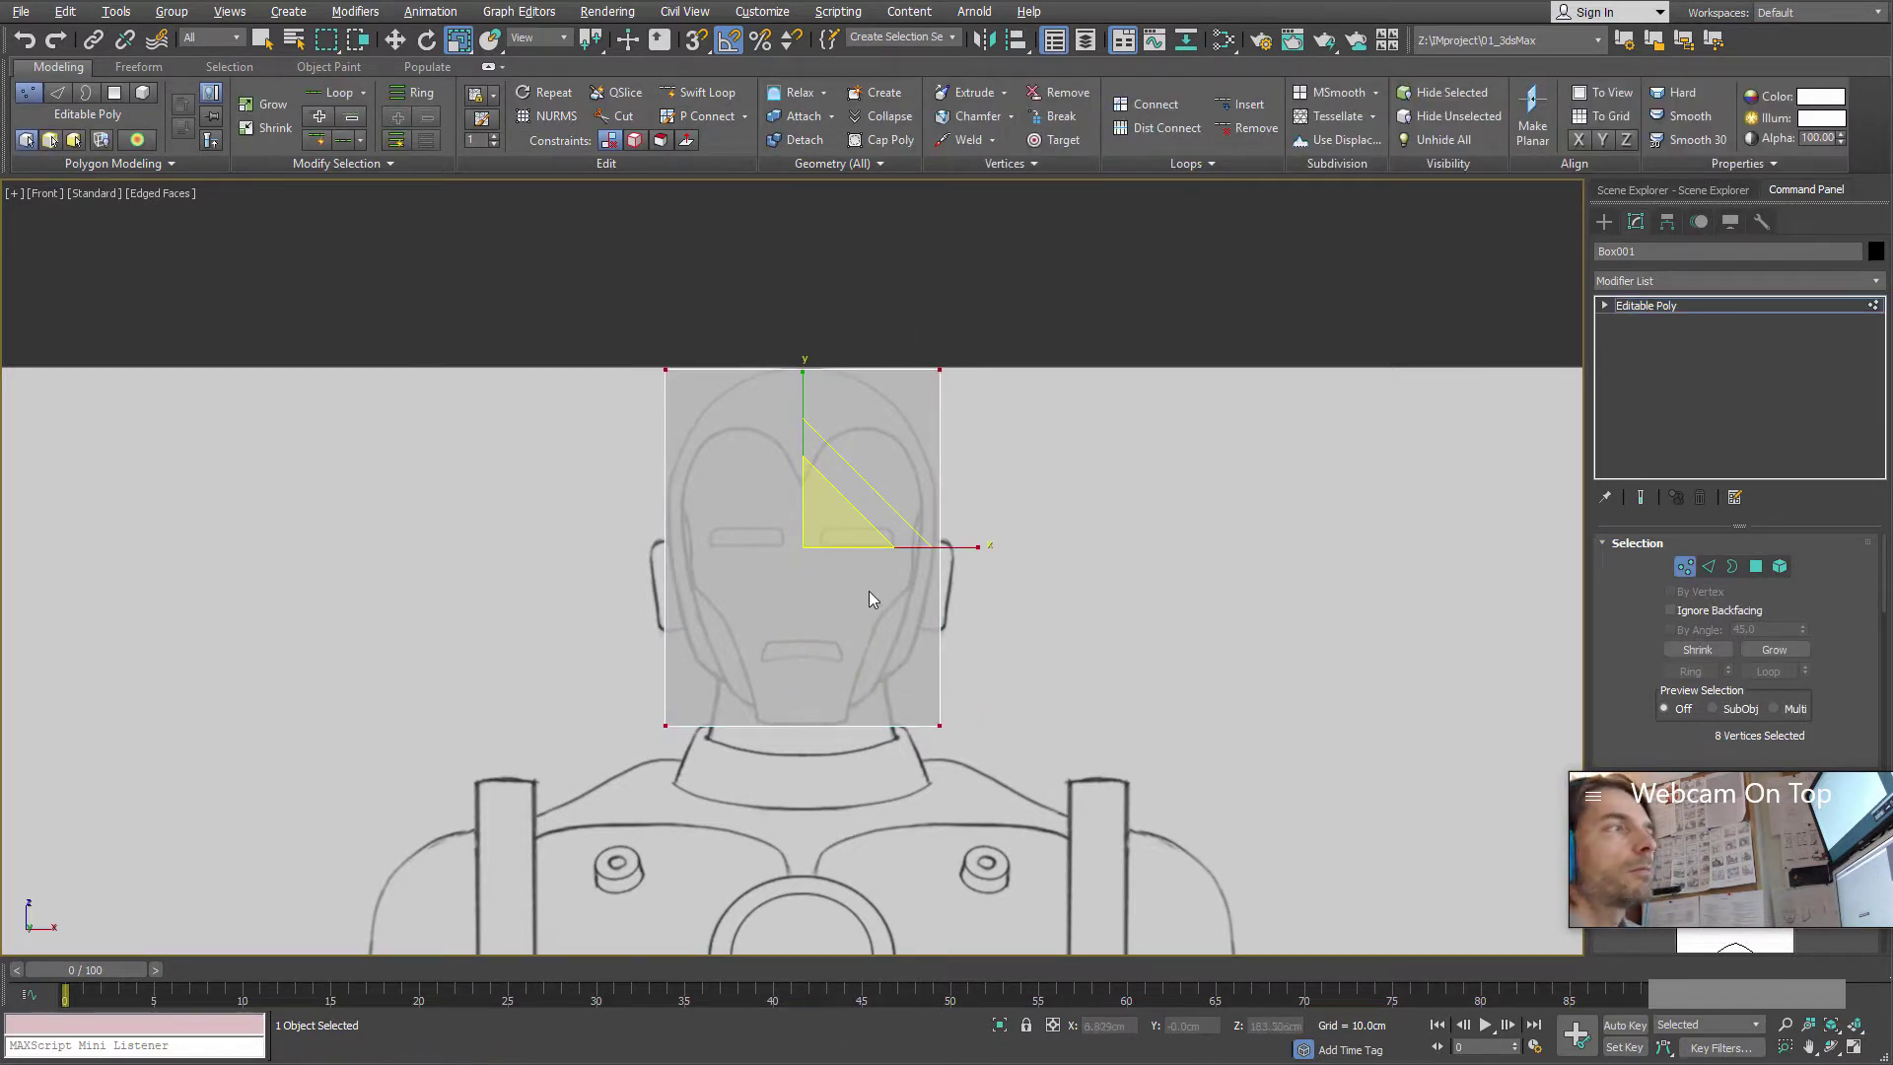
middle_click(981, 541)
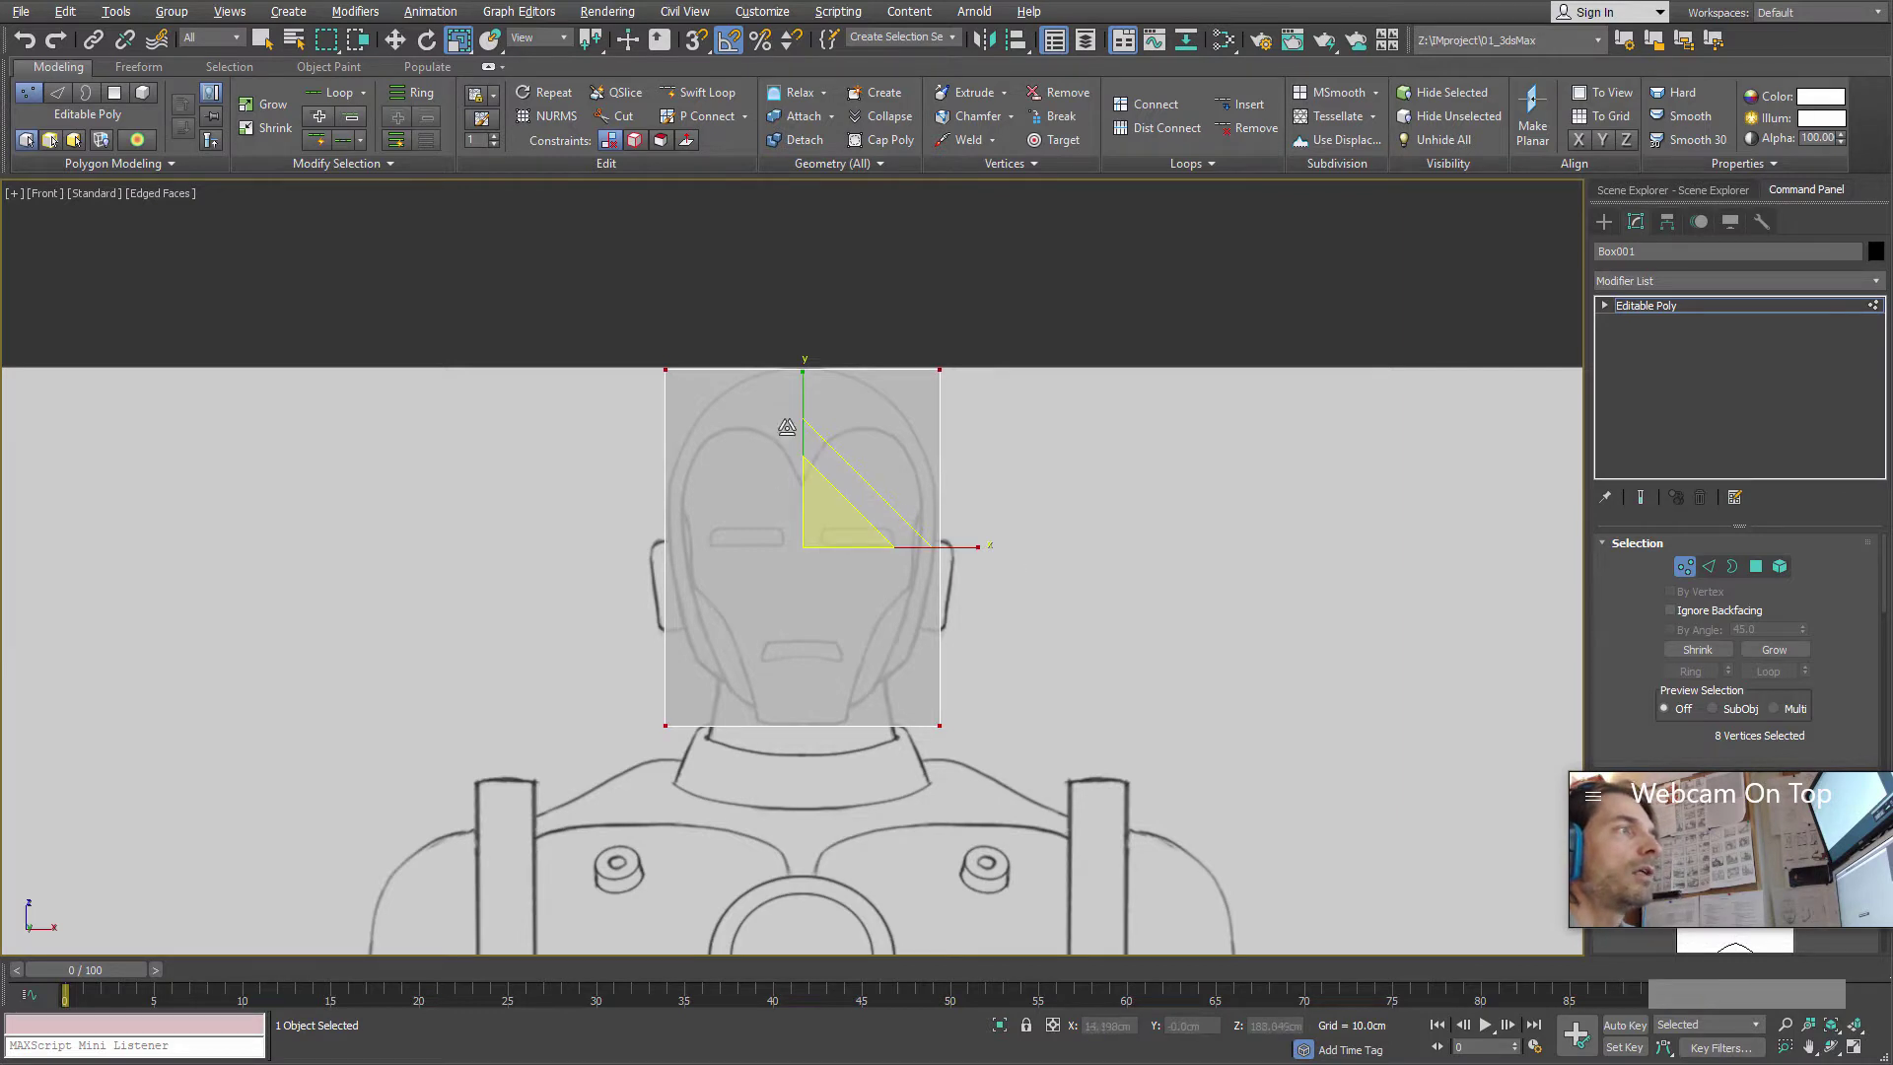
left_click(831, 590)
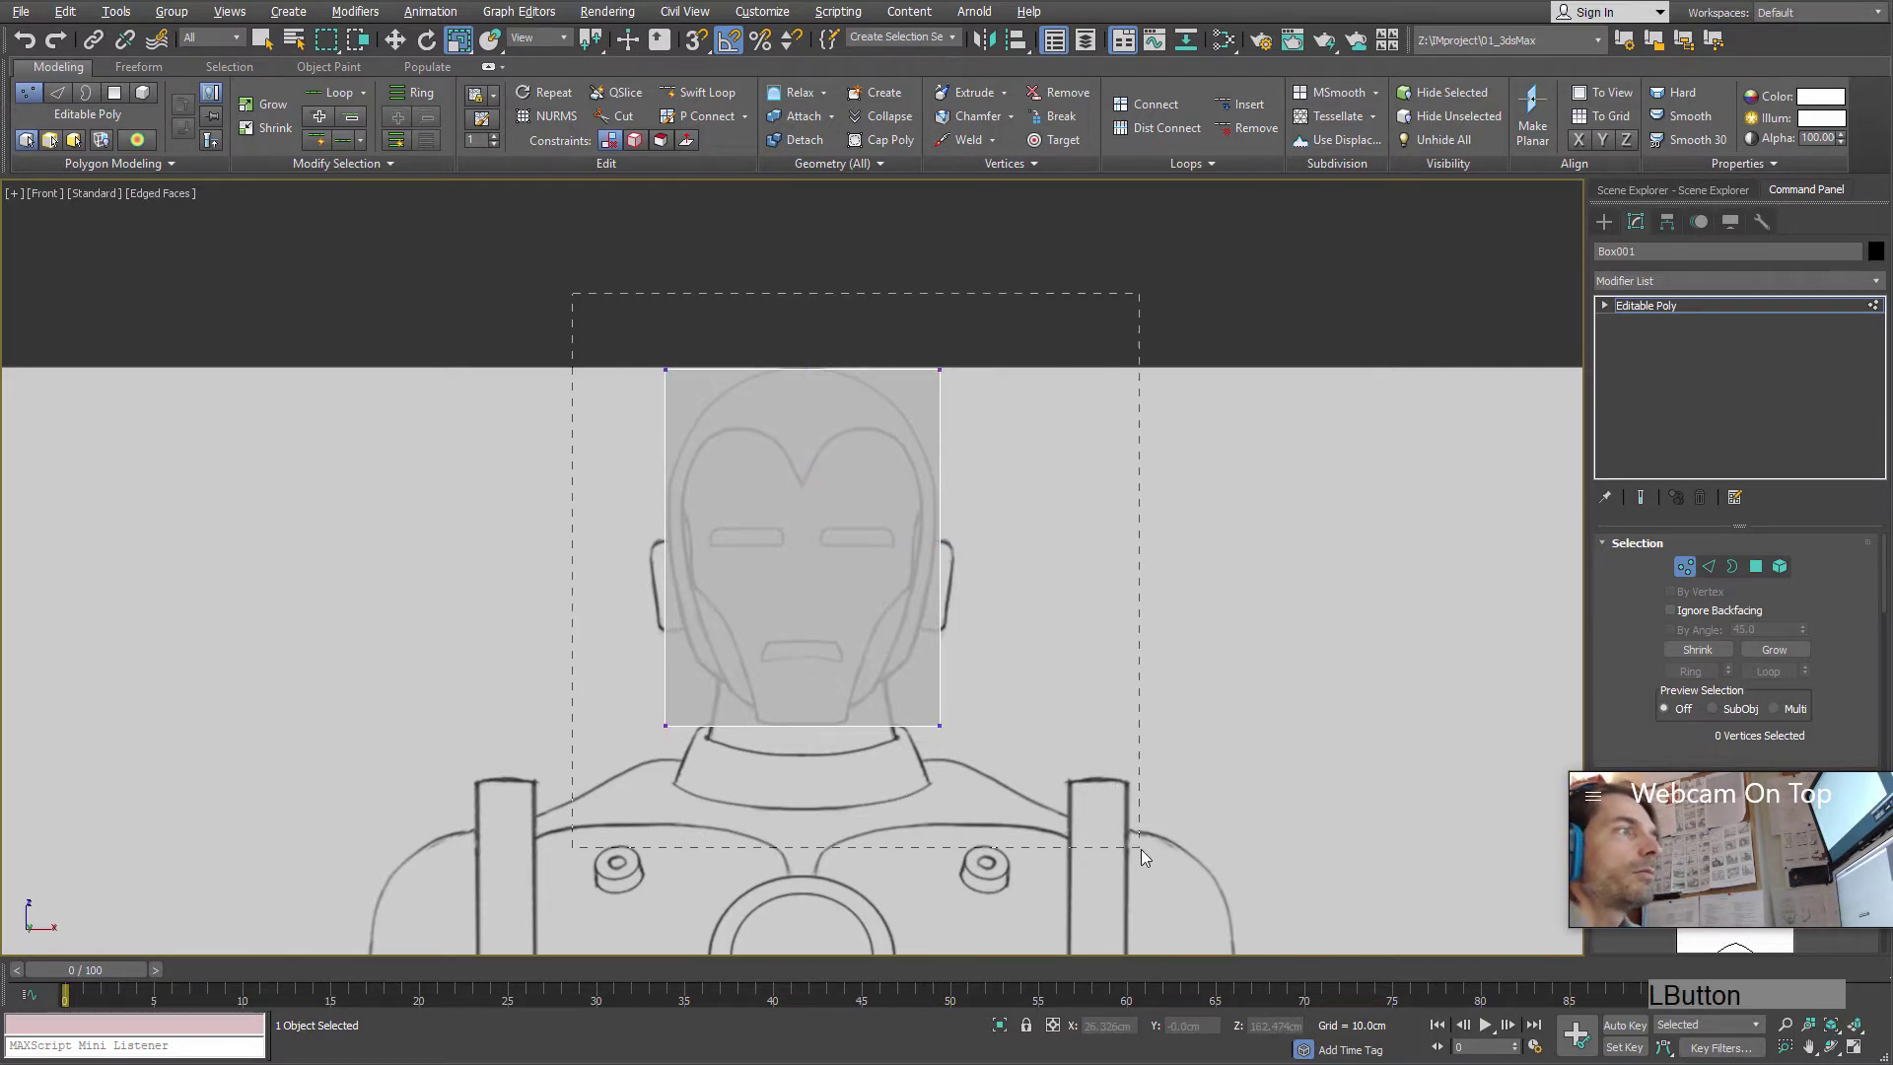
left_click_drag(1140, 849, 1140, 849)
scroll(985, 594, "up", 4)
scroll(962, 565, "down", 2)
scroll(984, 554, "up", 1)
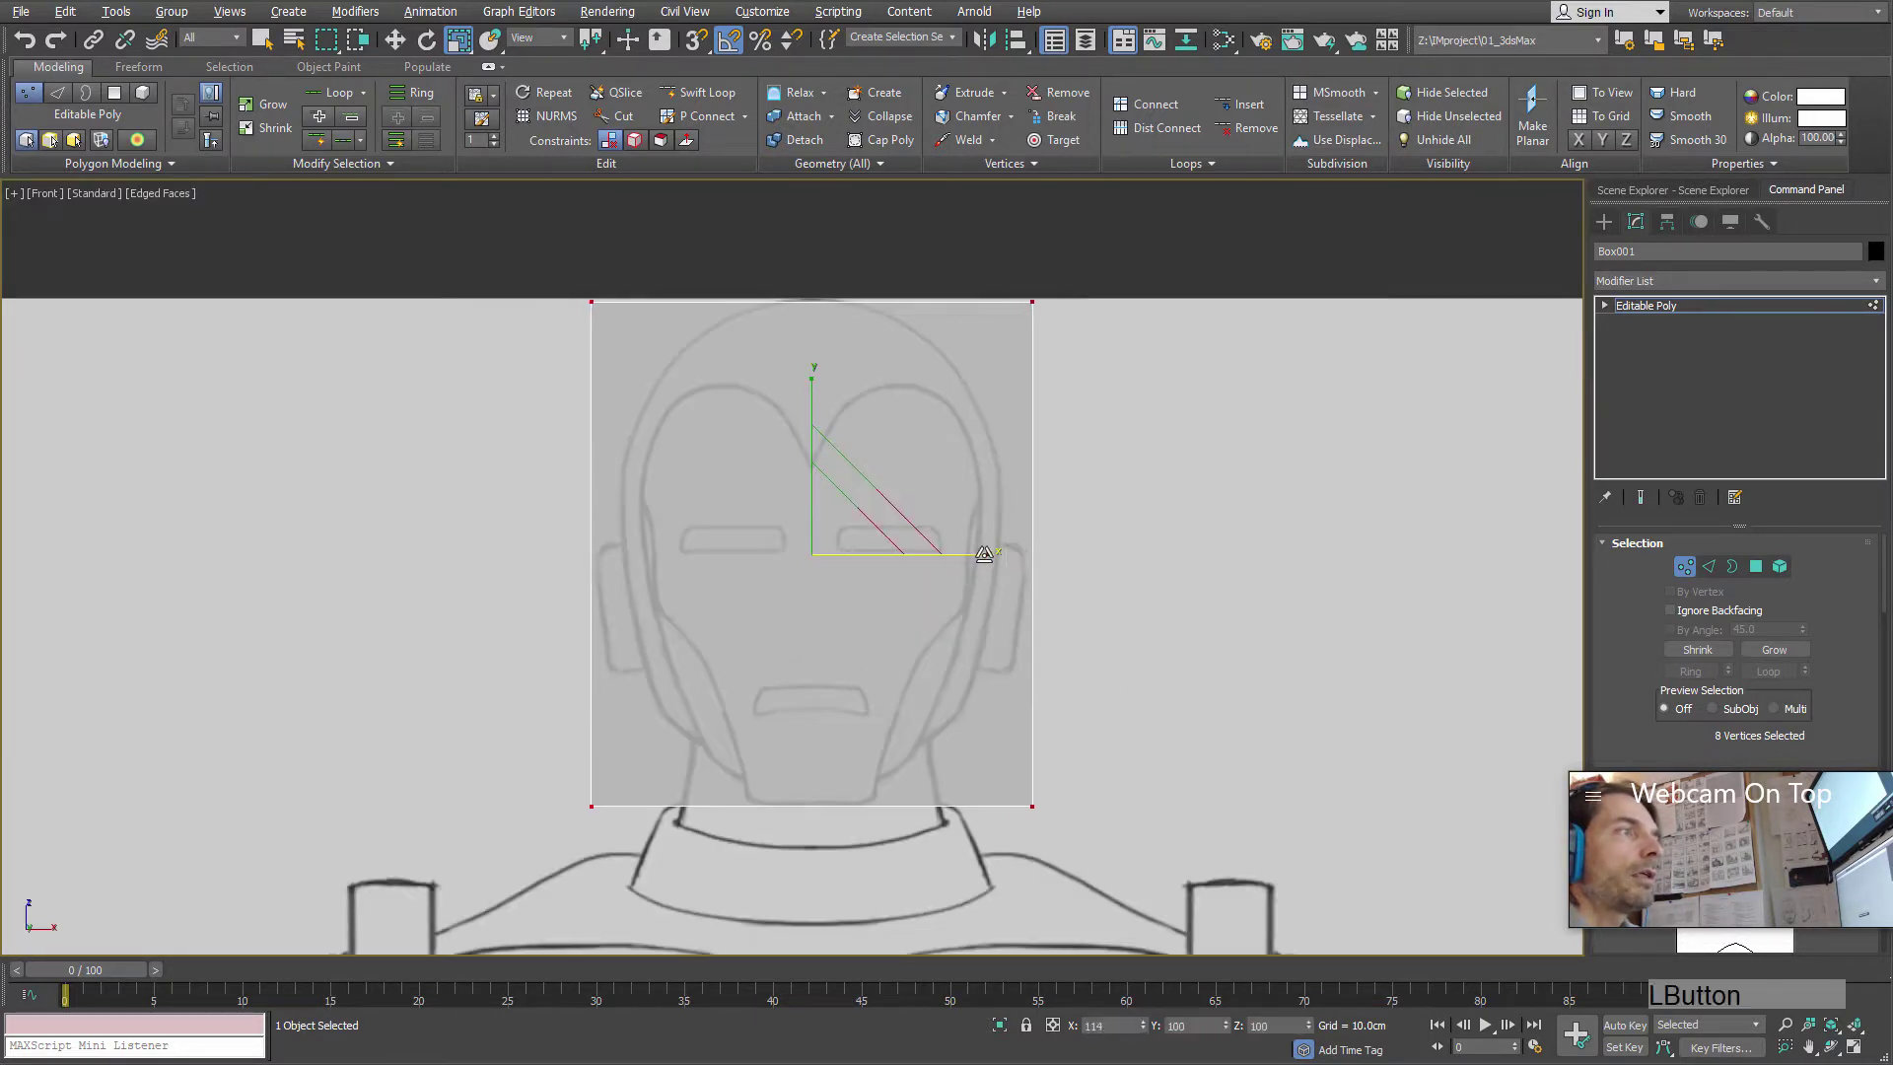
left_click_drag(984, 554, 976, 554)
- Select the box's top vertices and move them up slightly above the crown of the head in the front view
middle_click_drag(674, 256, 665, 309)
left_click_drag(530, 285, 1079, 465)
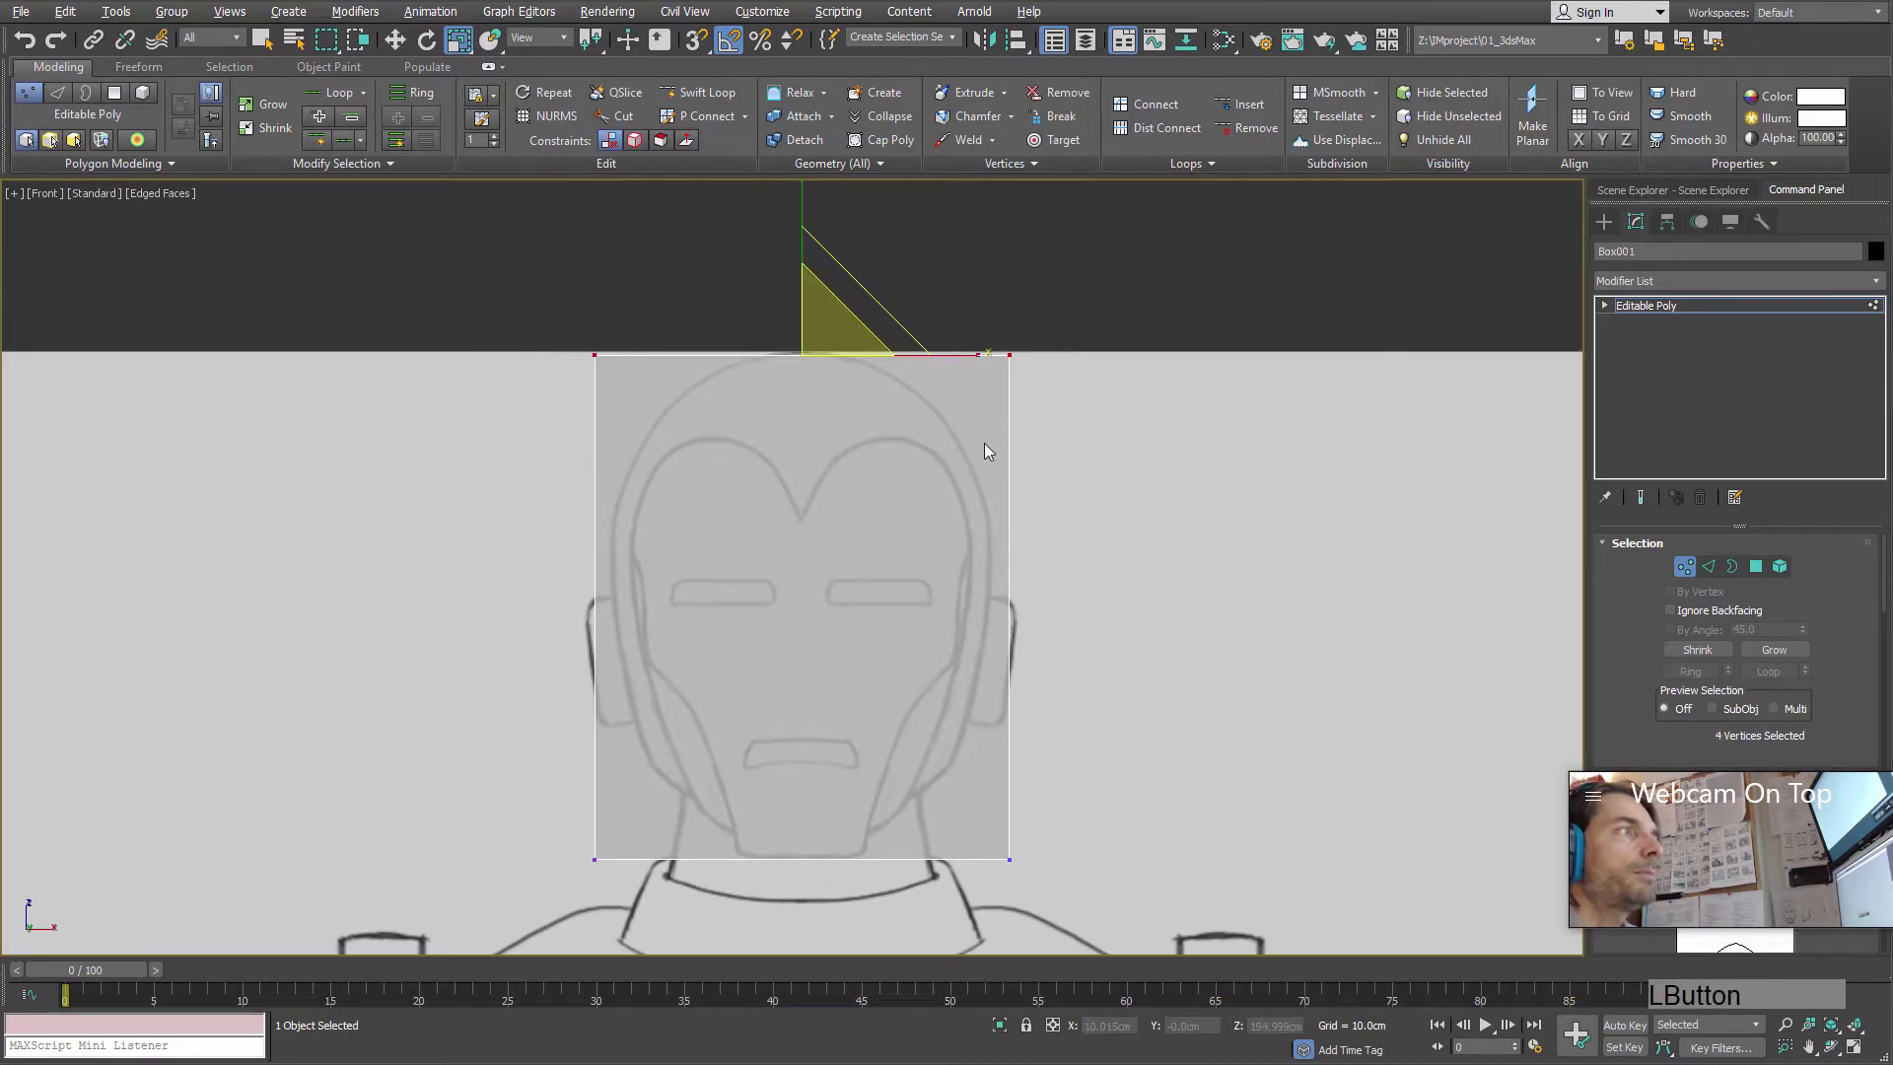
key("w")
left_click_drag(798, 236, 799, 230)
middle_click_drag(850, 530, 943, 519)
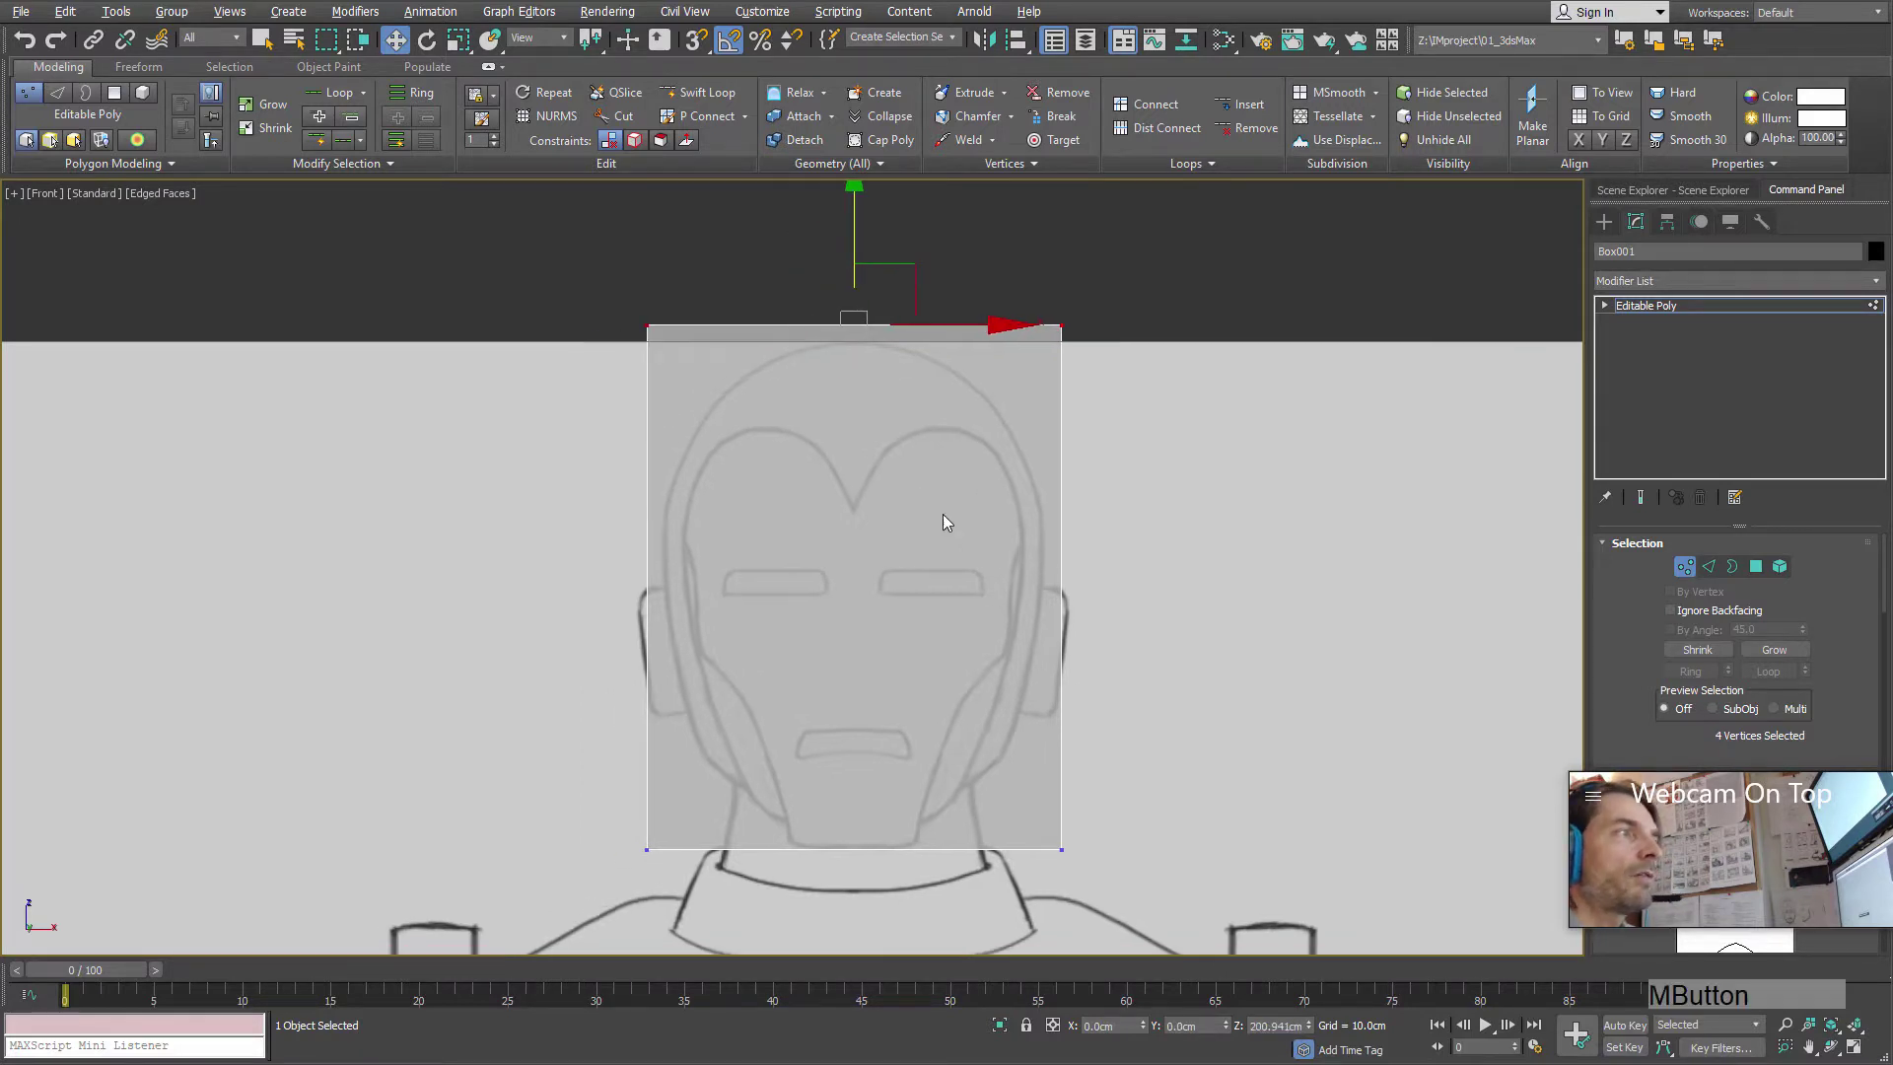
- In the Left view, move the box's rear vertices forward to just behind the back of the head
key("alt+w")
middle_click(395, 832)
key("alt+w")
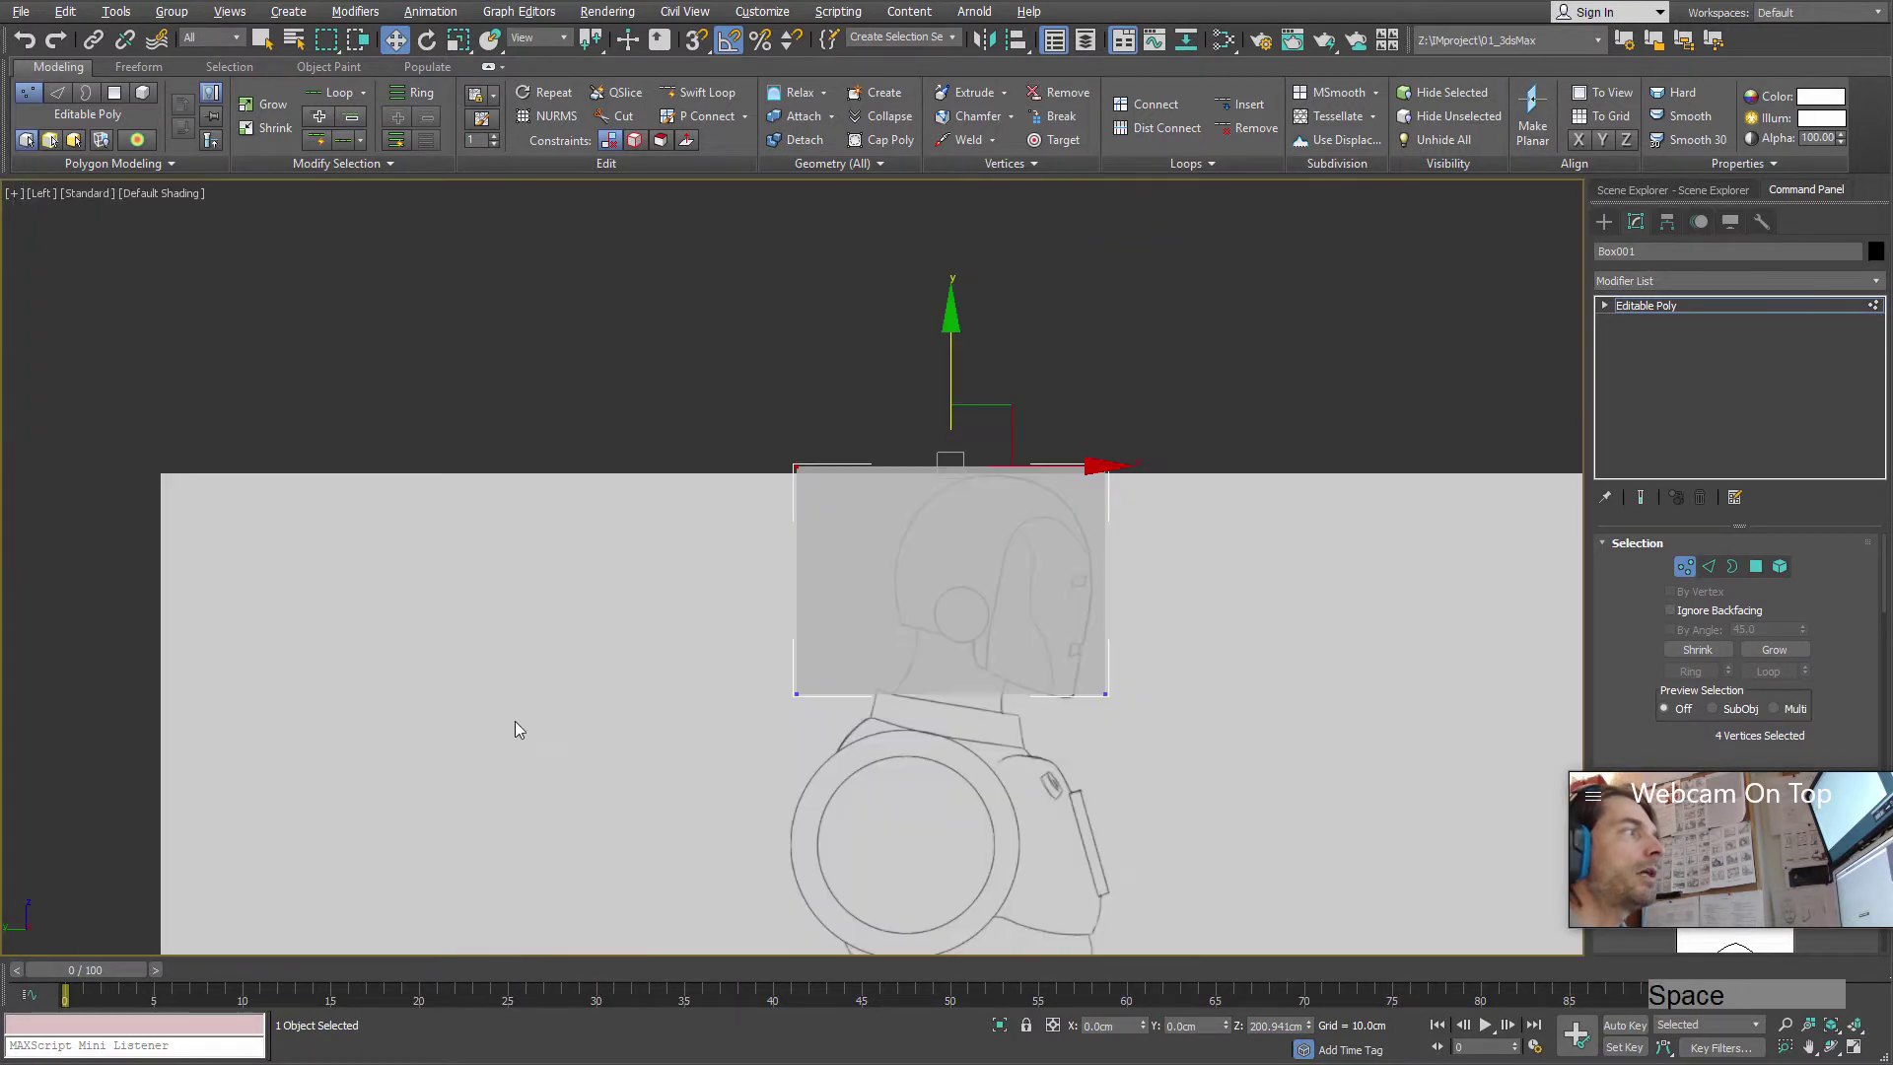
scroll(770, 664, "up", 8)
scroll(743, 625, "down", 3)
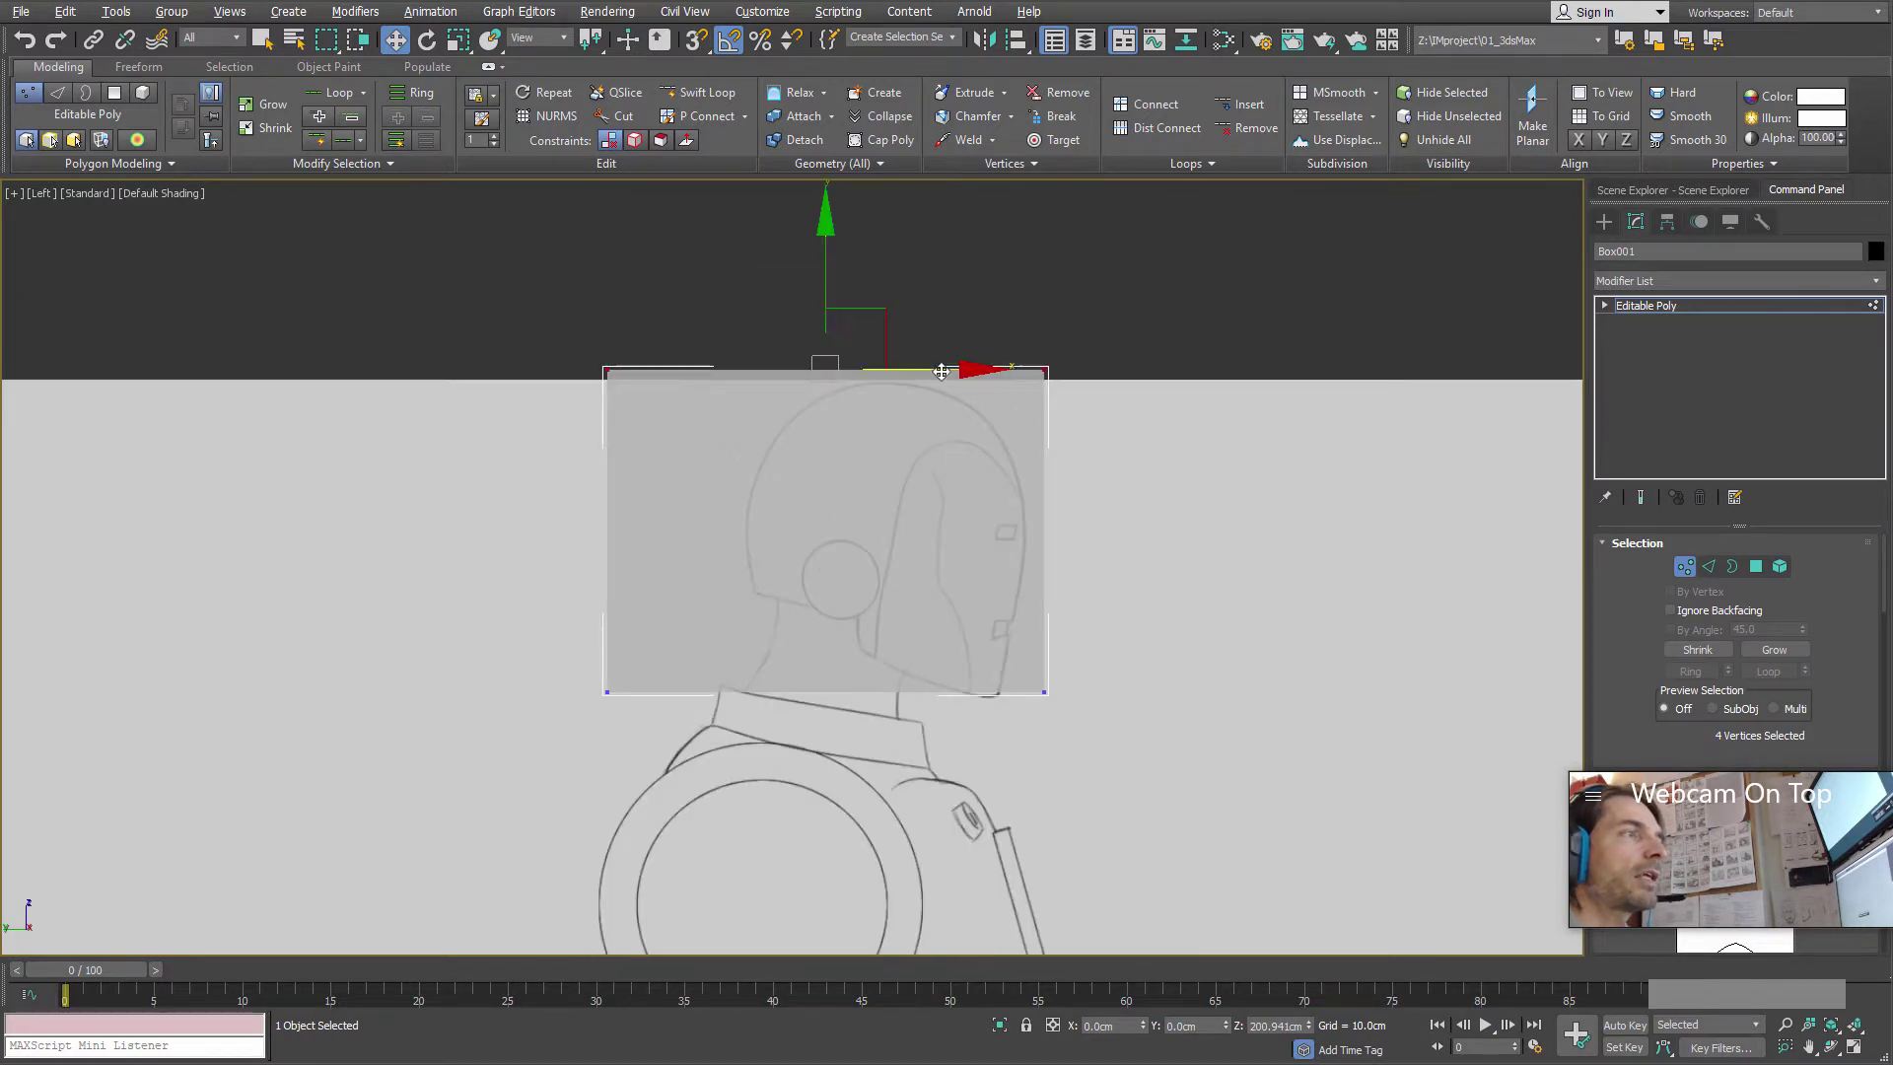
left_click_drag(458, 283, 819, 712)
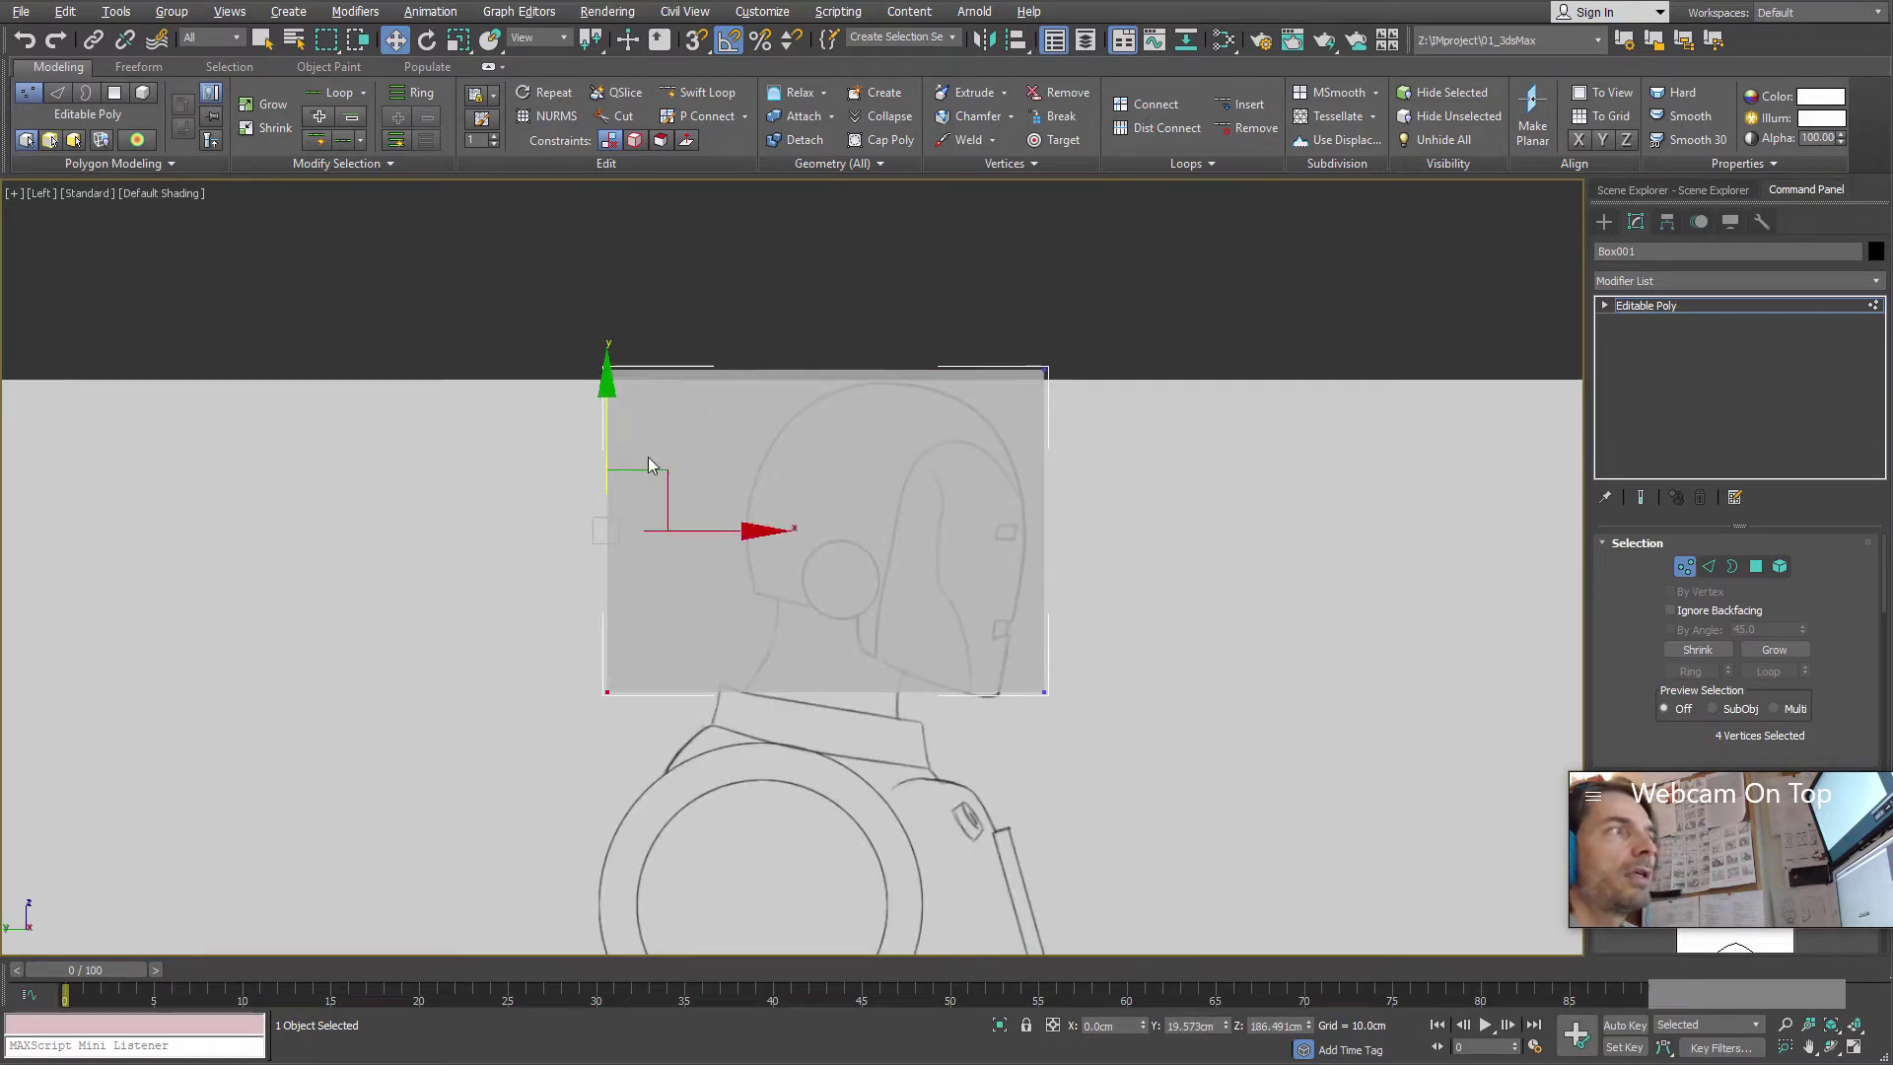
left_click_drag(709, 532, 829, 553)
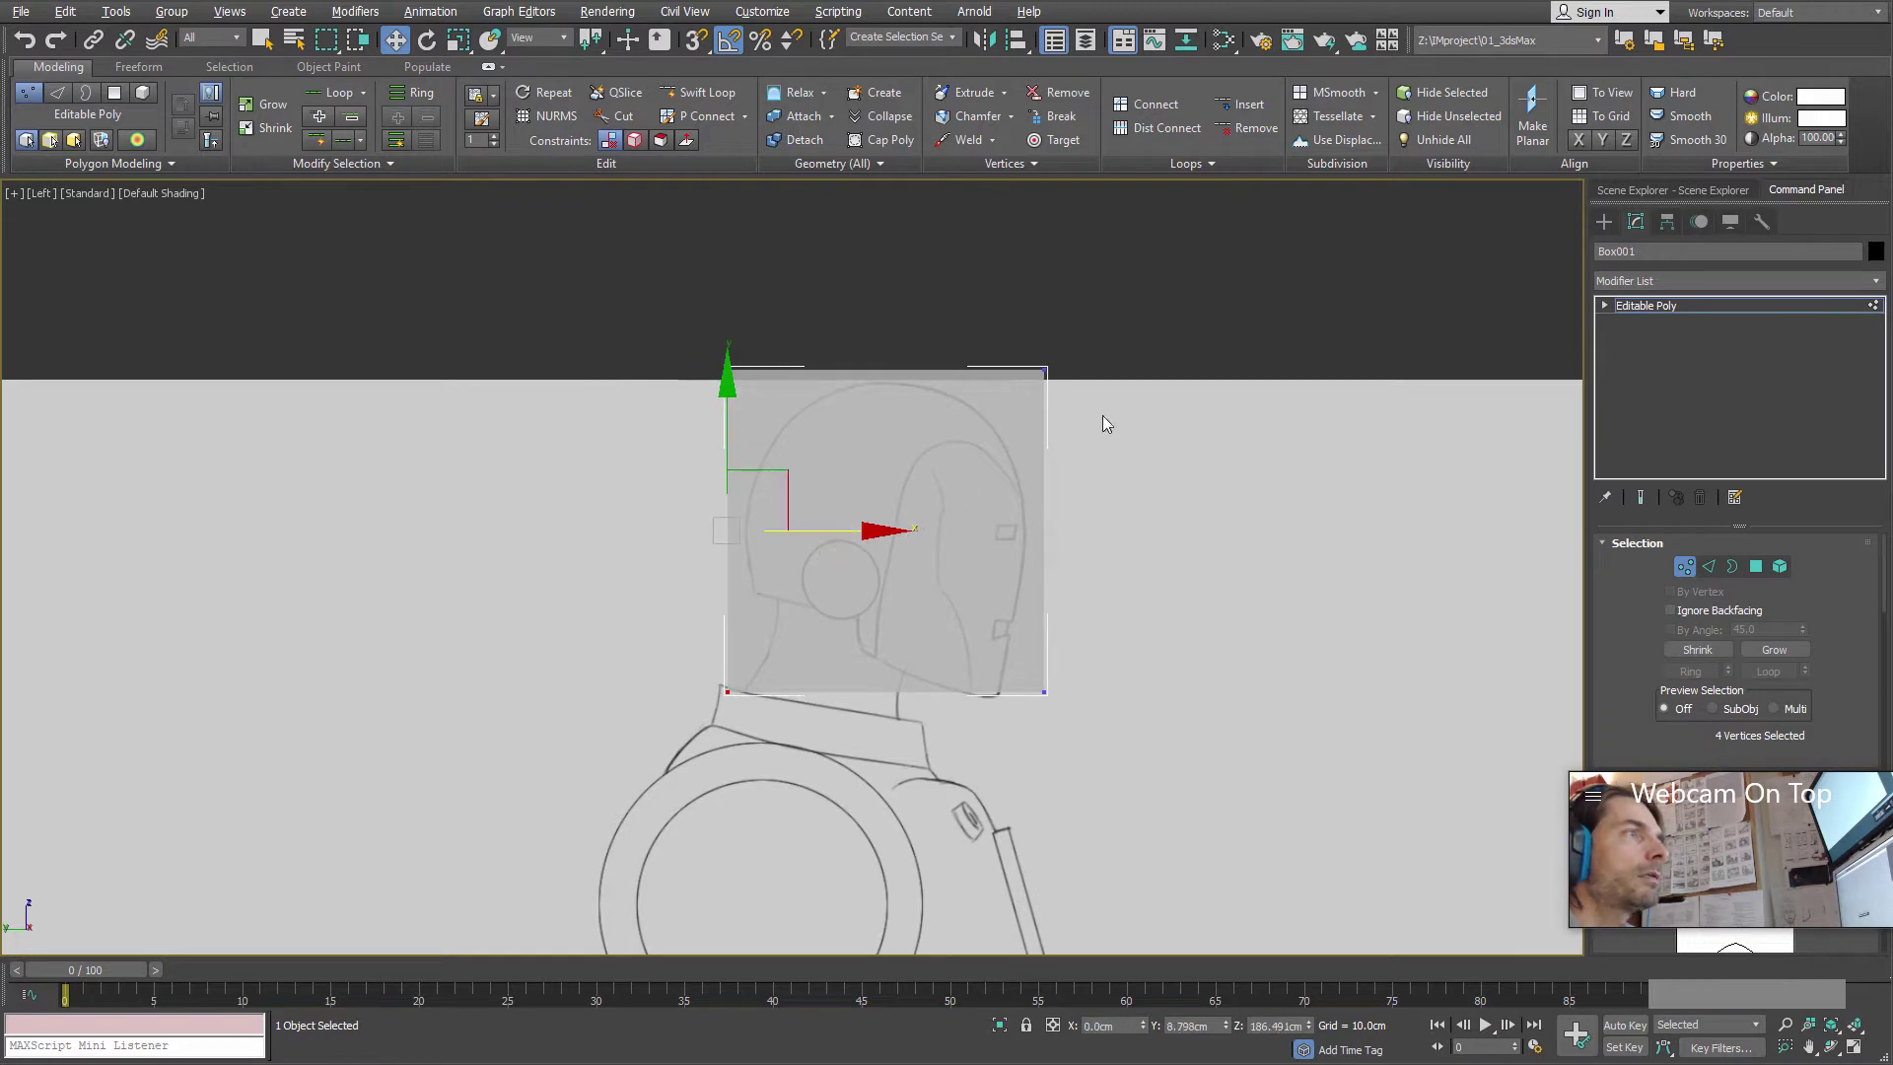
- Nudge the box's front vertices slightly toward the face in the Left view and display edged faces
left_click_drag(1141, 287, 1006, 703)
left_click_drag(1143, 531, 1141, 532)
scroll(1091, 529, "up", 4)
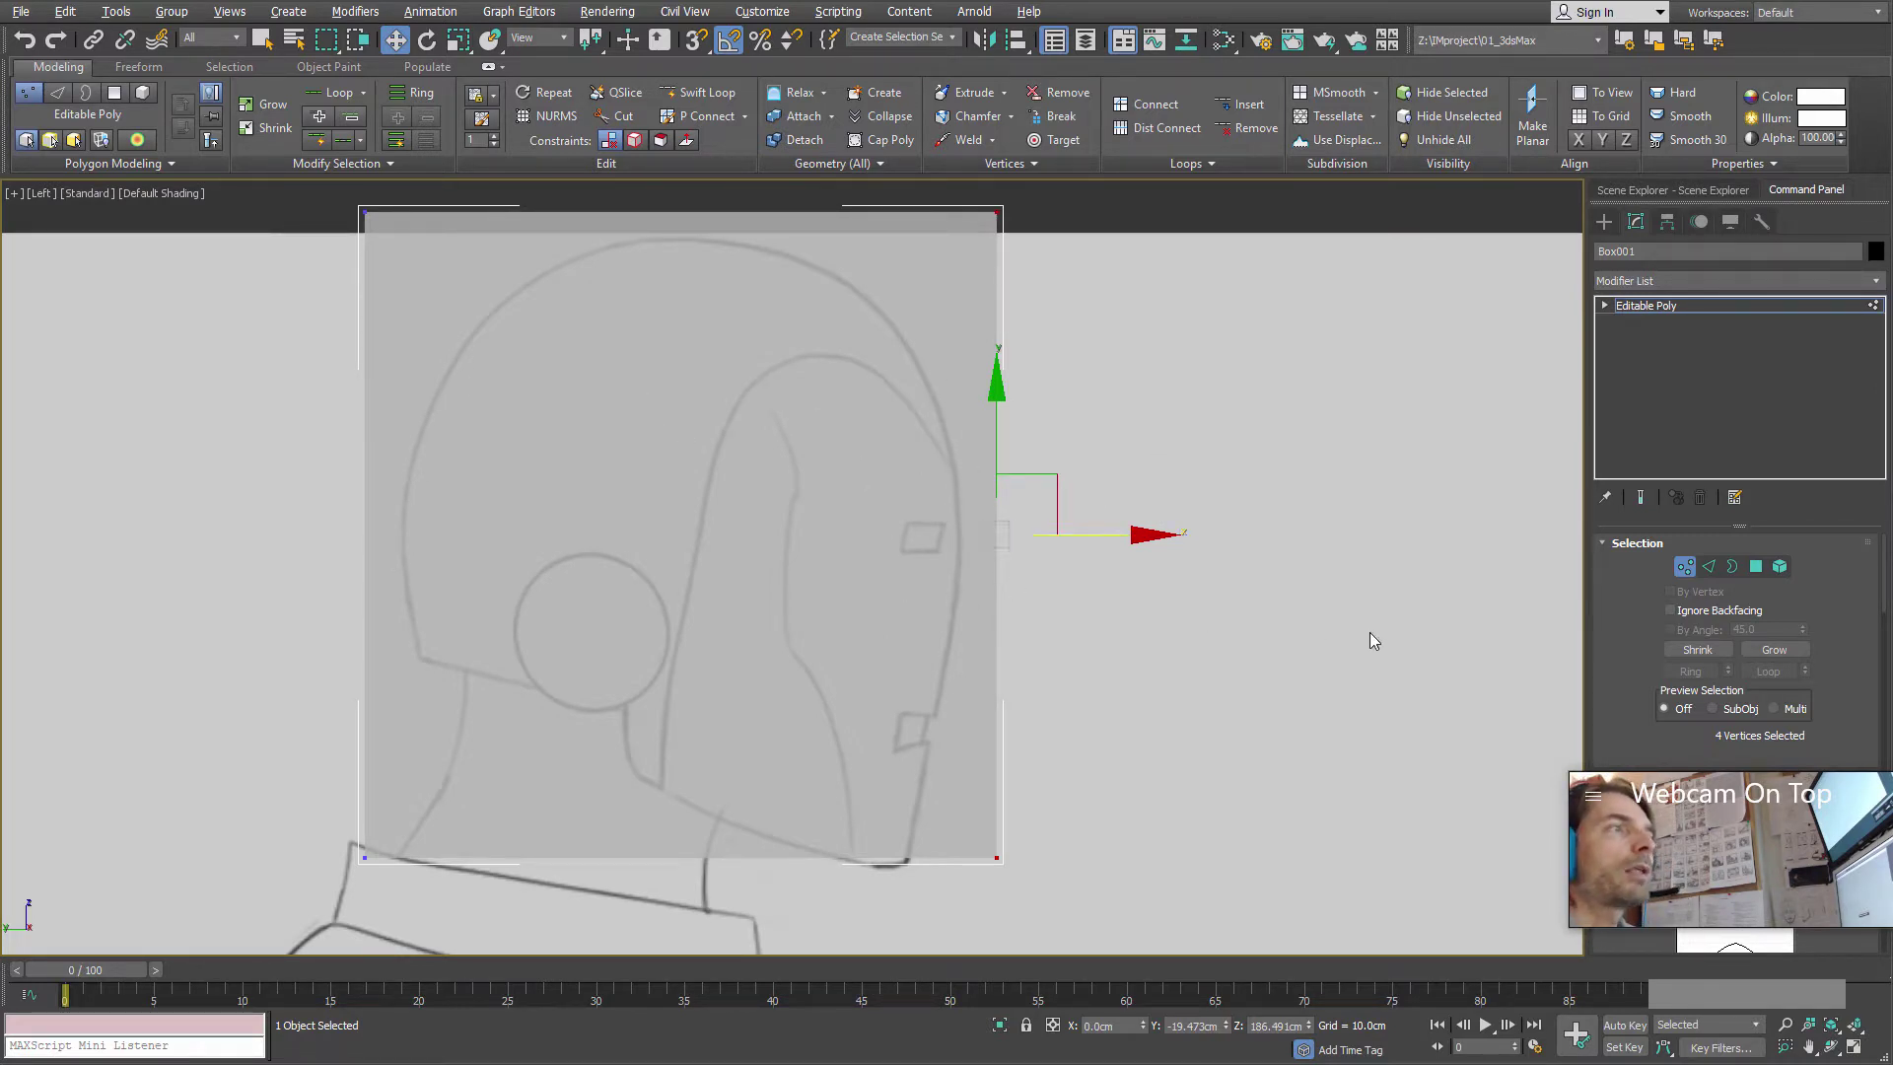
mouse_move(872, 550)
middle_mouse_down()
mouse_move(879, 578)
mouse_move(887, 558)
middle_mouse_up()
key("F4")
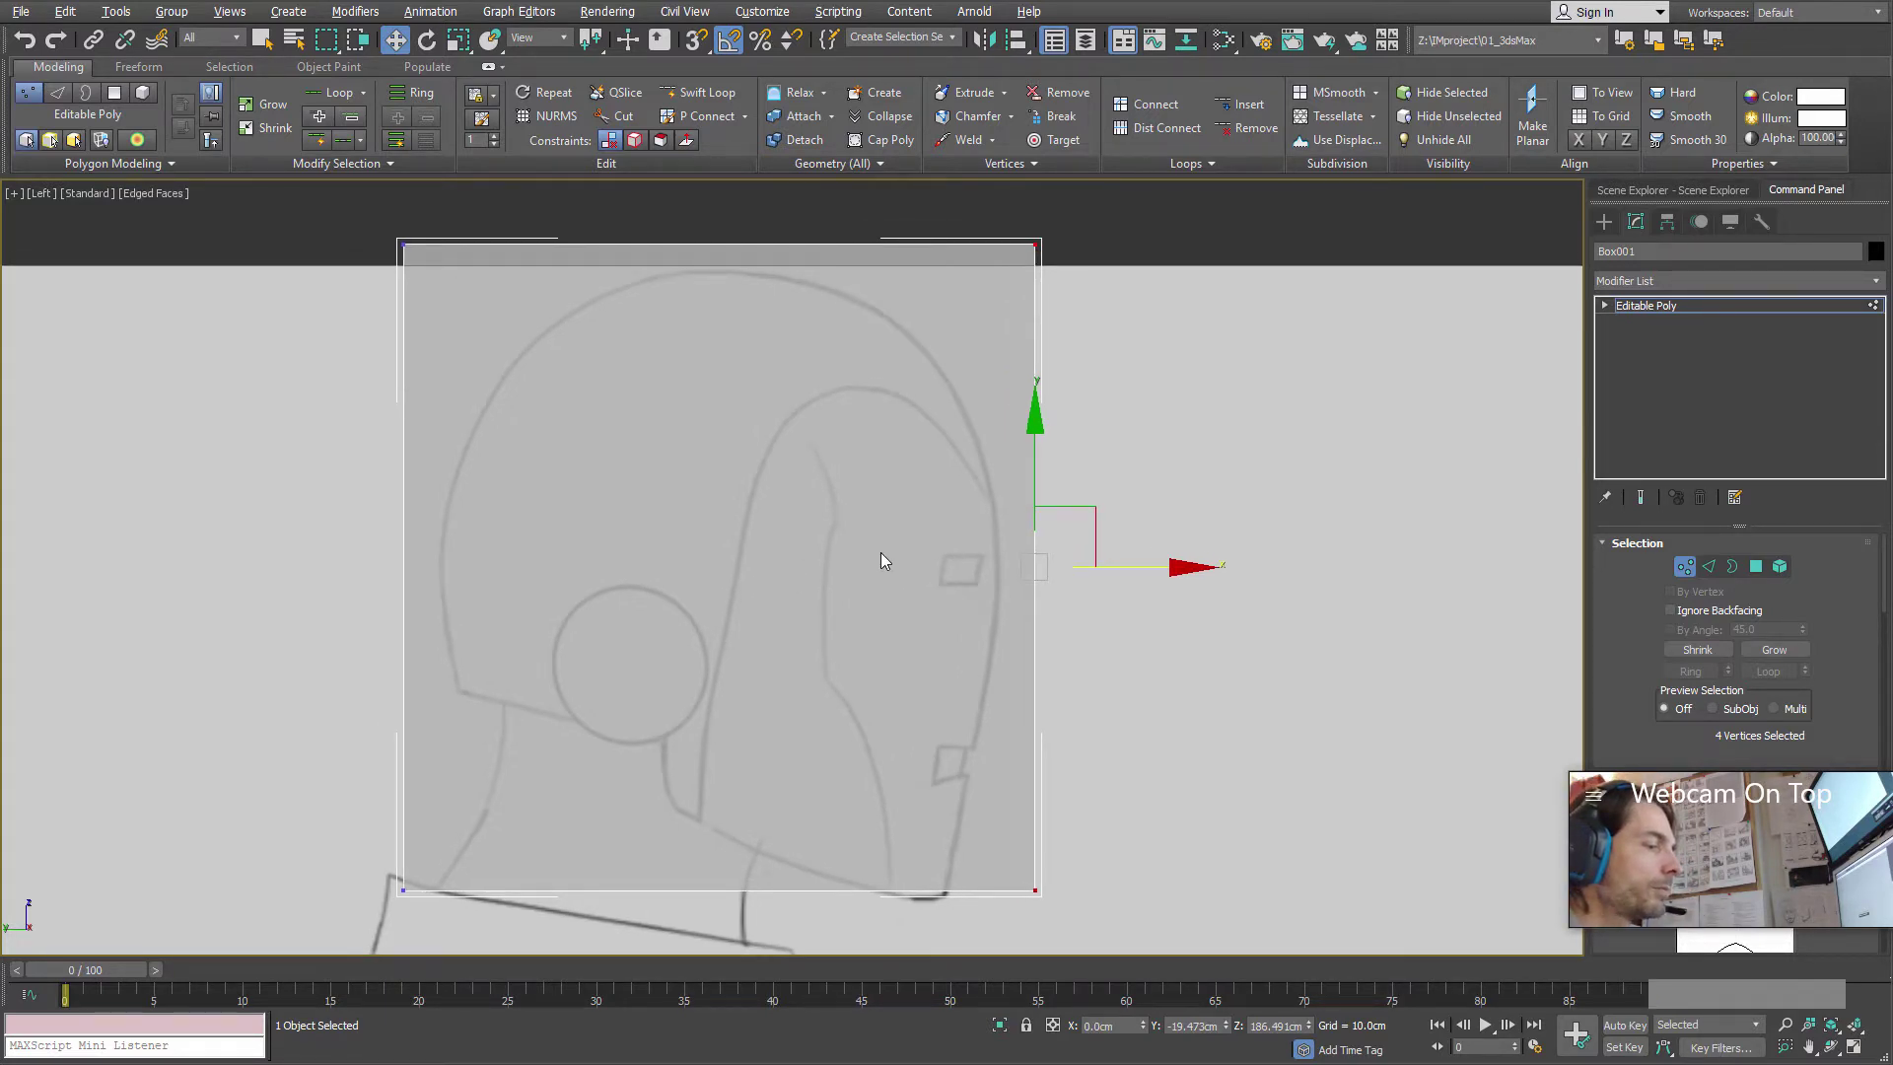
middle_click_drag(880, 554, 853, 549)
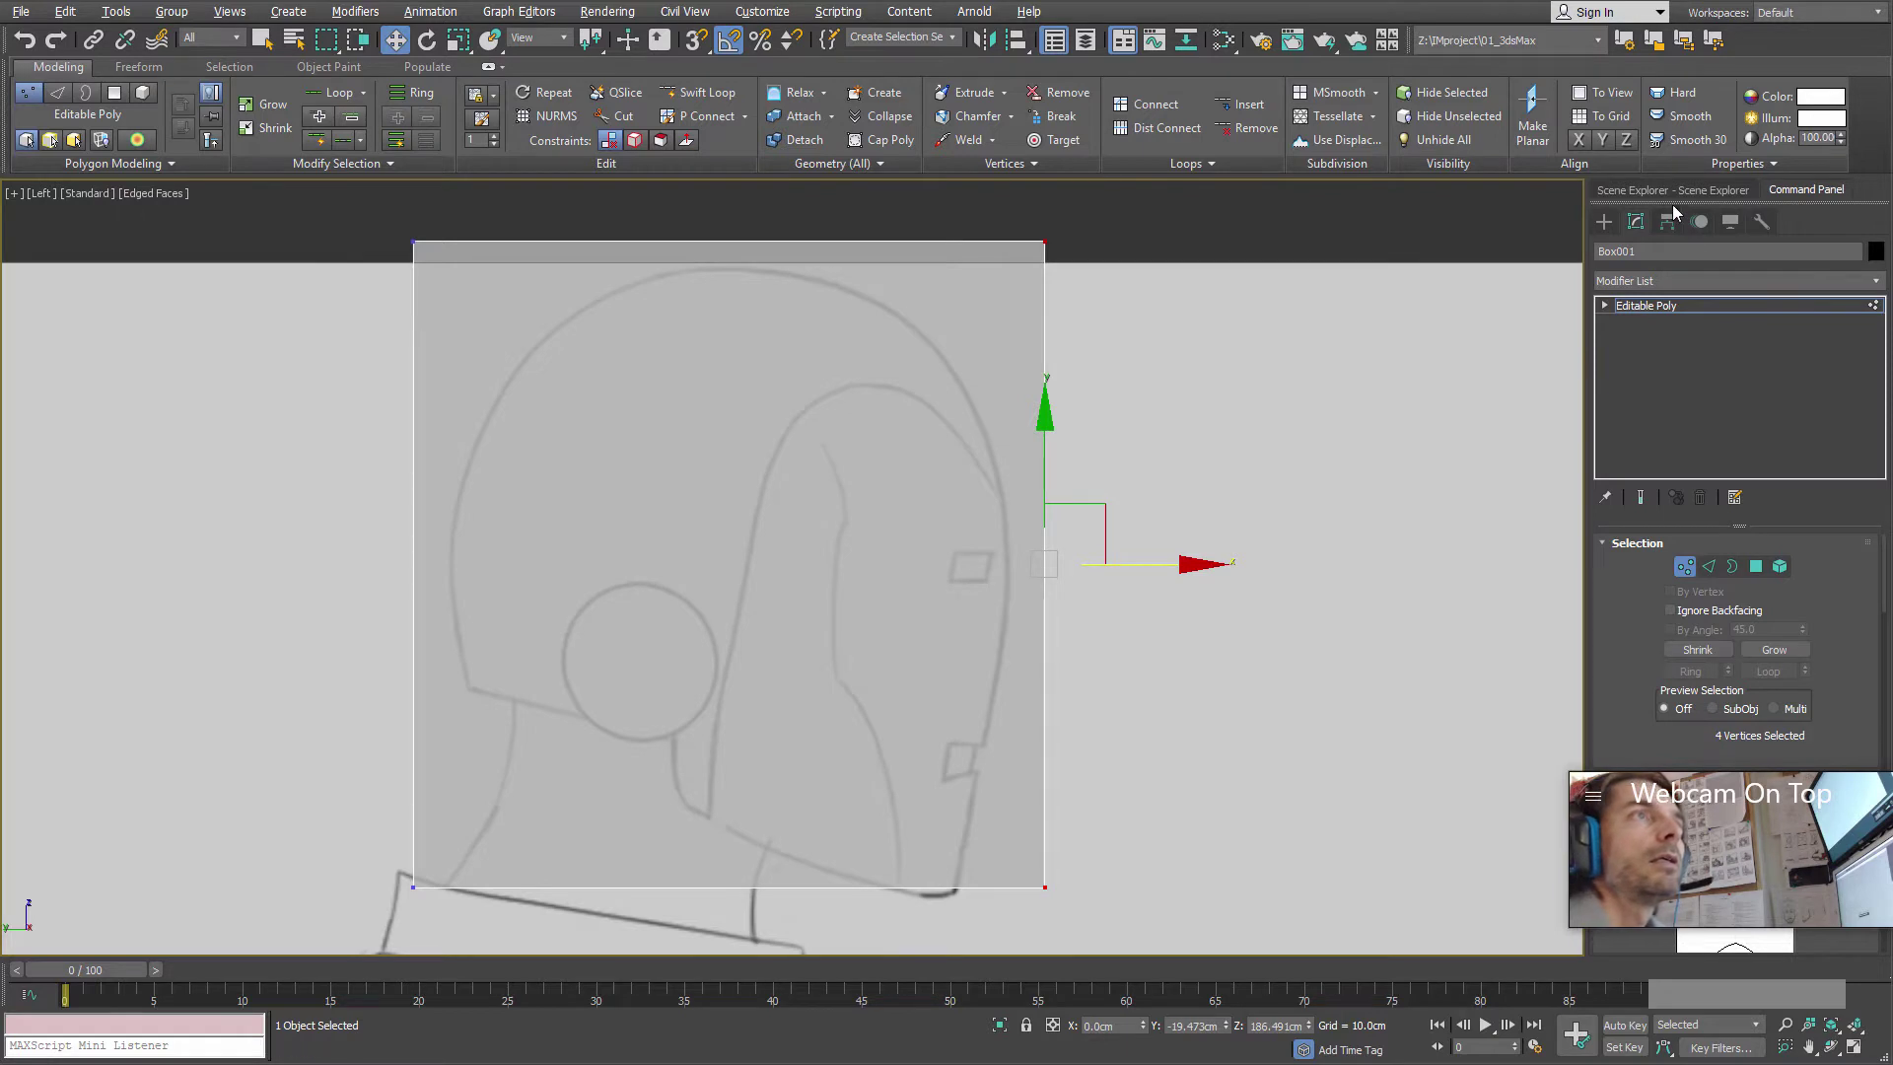
- Leave vertex editing and add an OpenSubdiv modifier to the box
left_click(1721, 191)
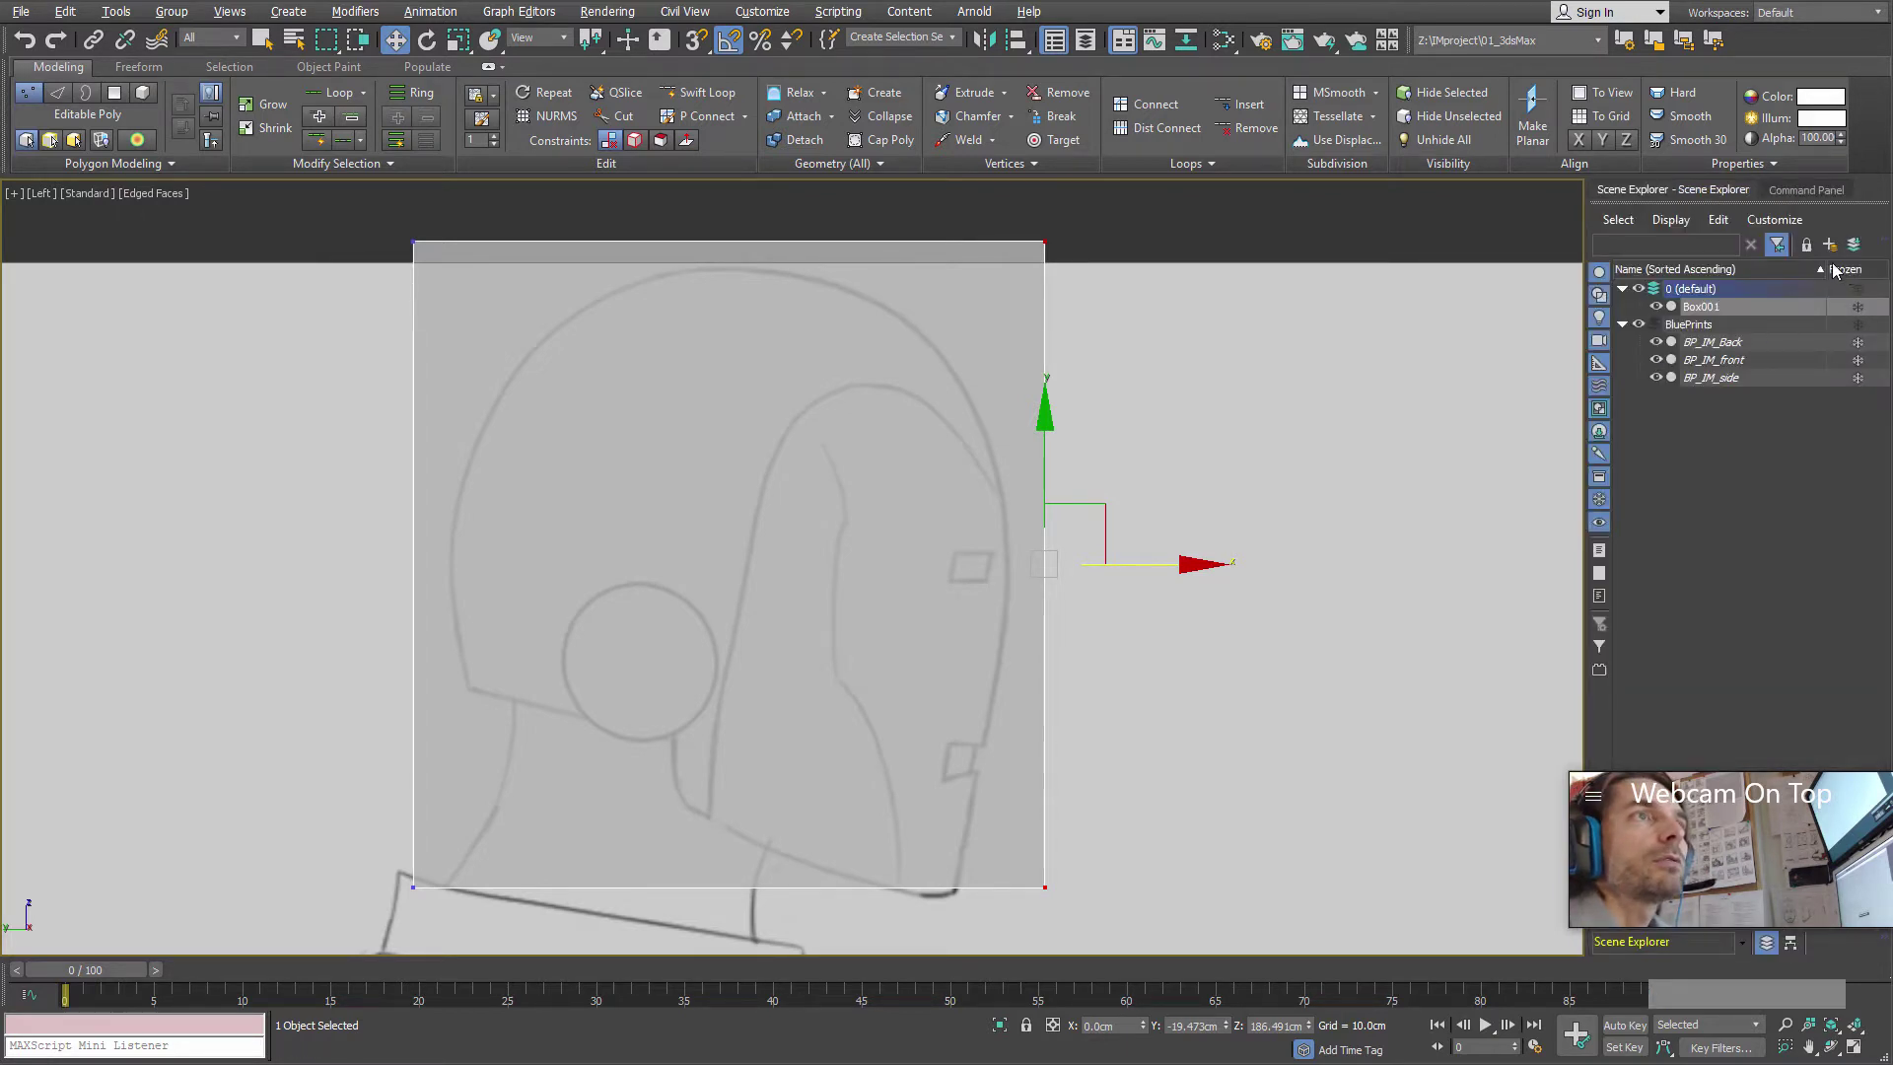
left_click(1806, 189)
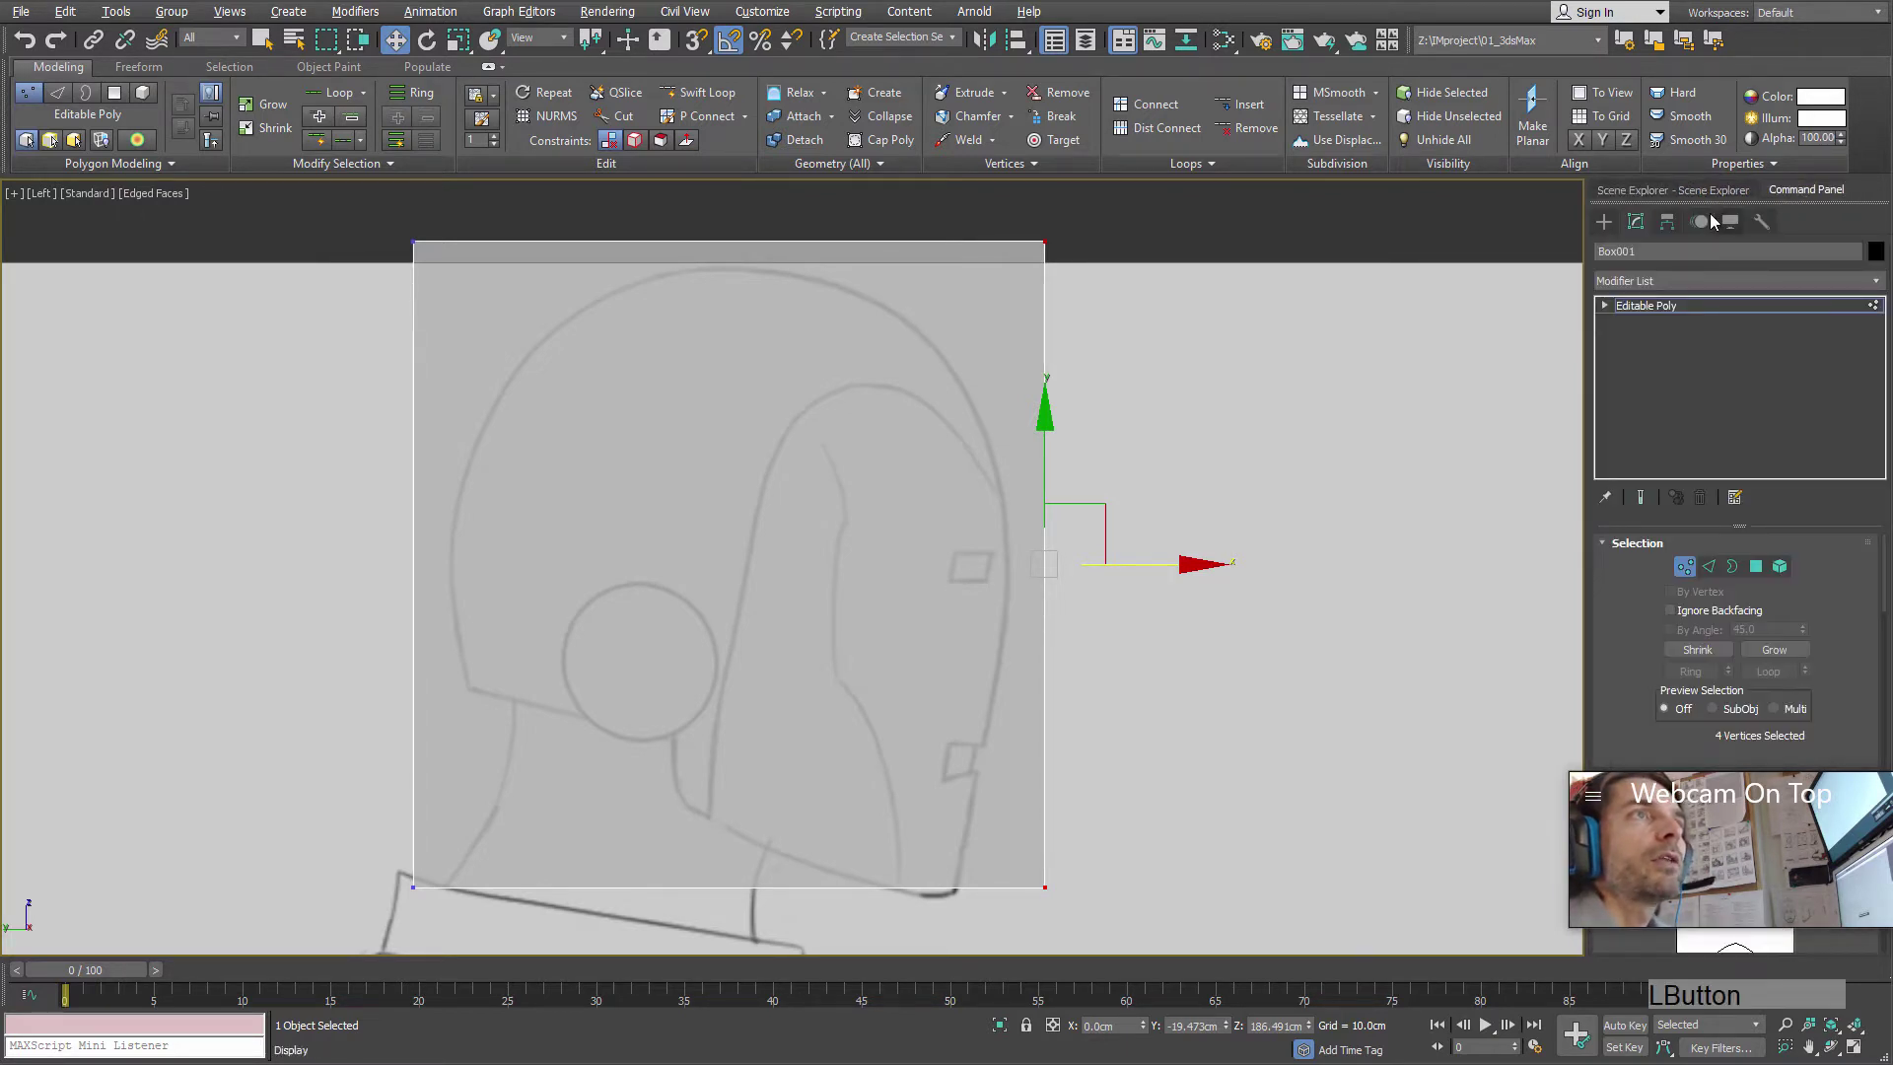
left_click(1876, 281)
left_click(1881, 284)
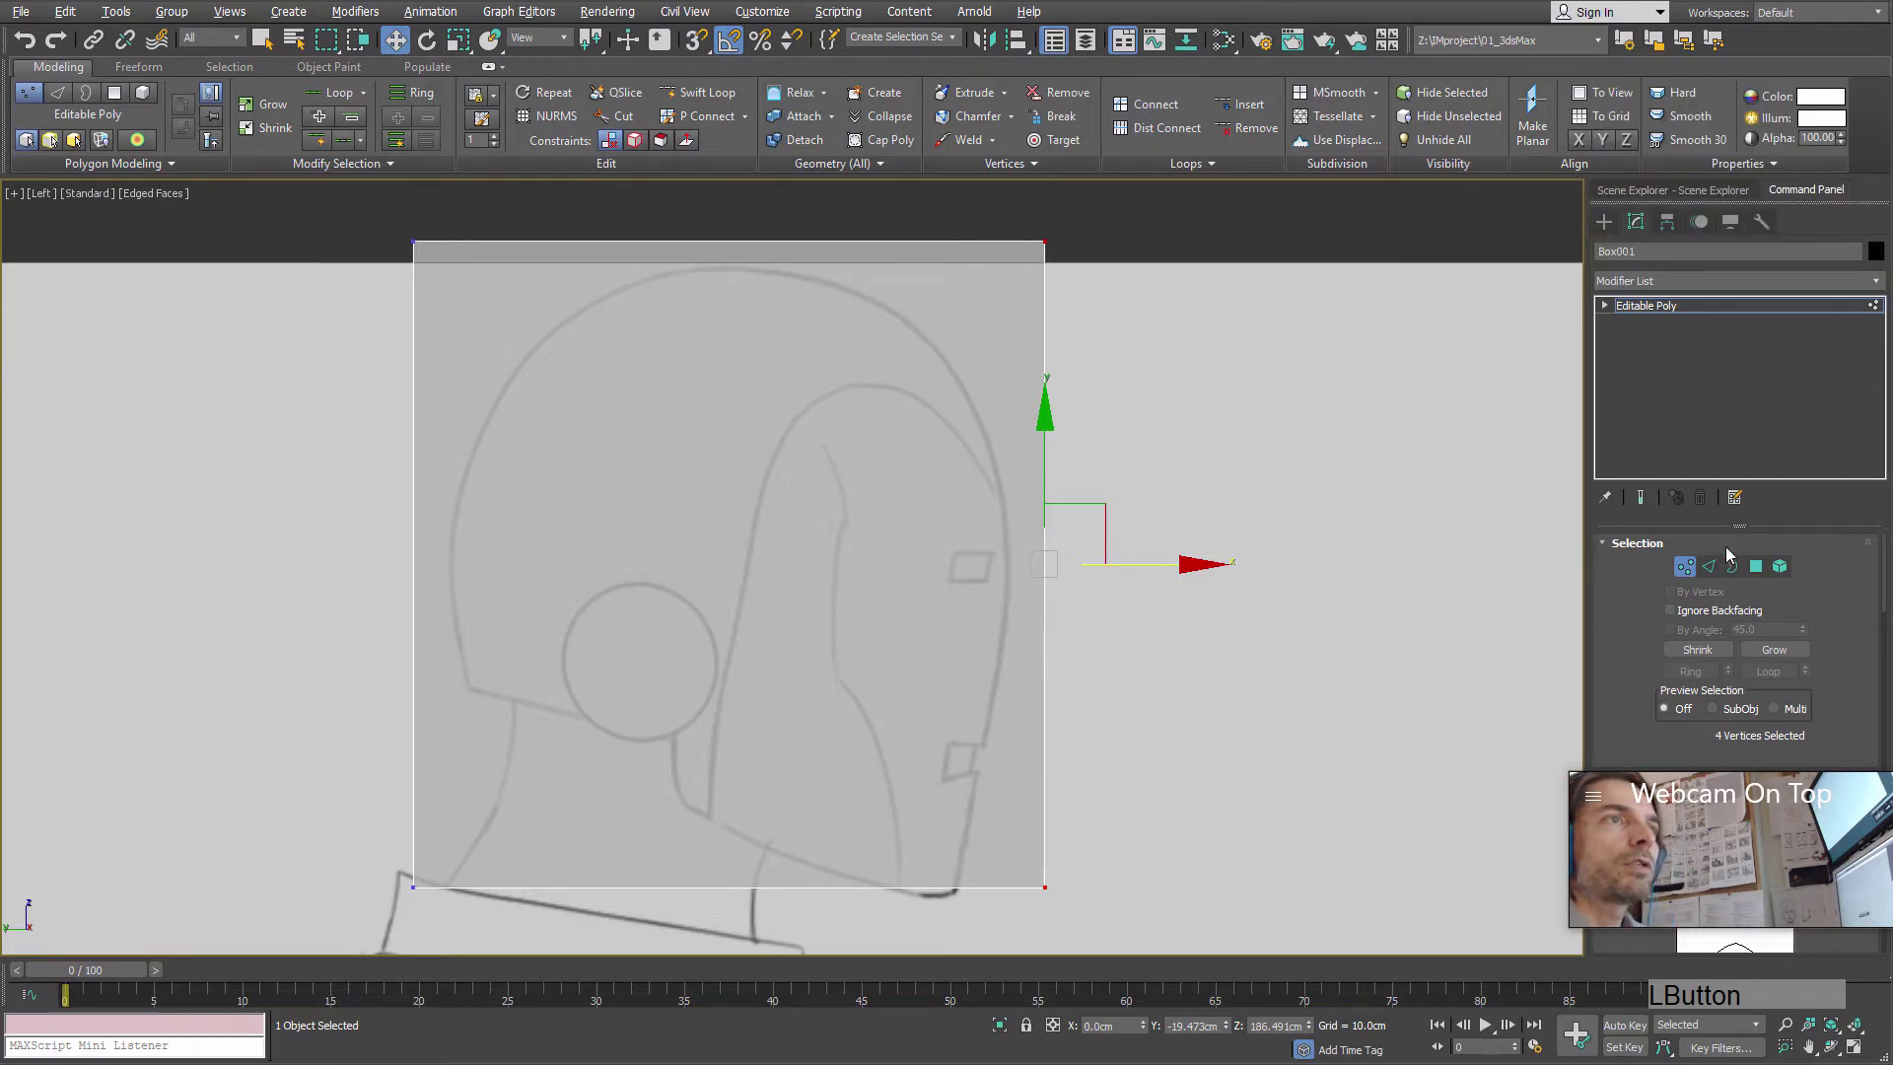
left_click(1685, 566)
left_click(1877, 281)
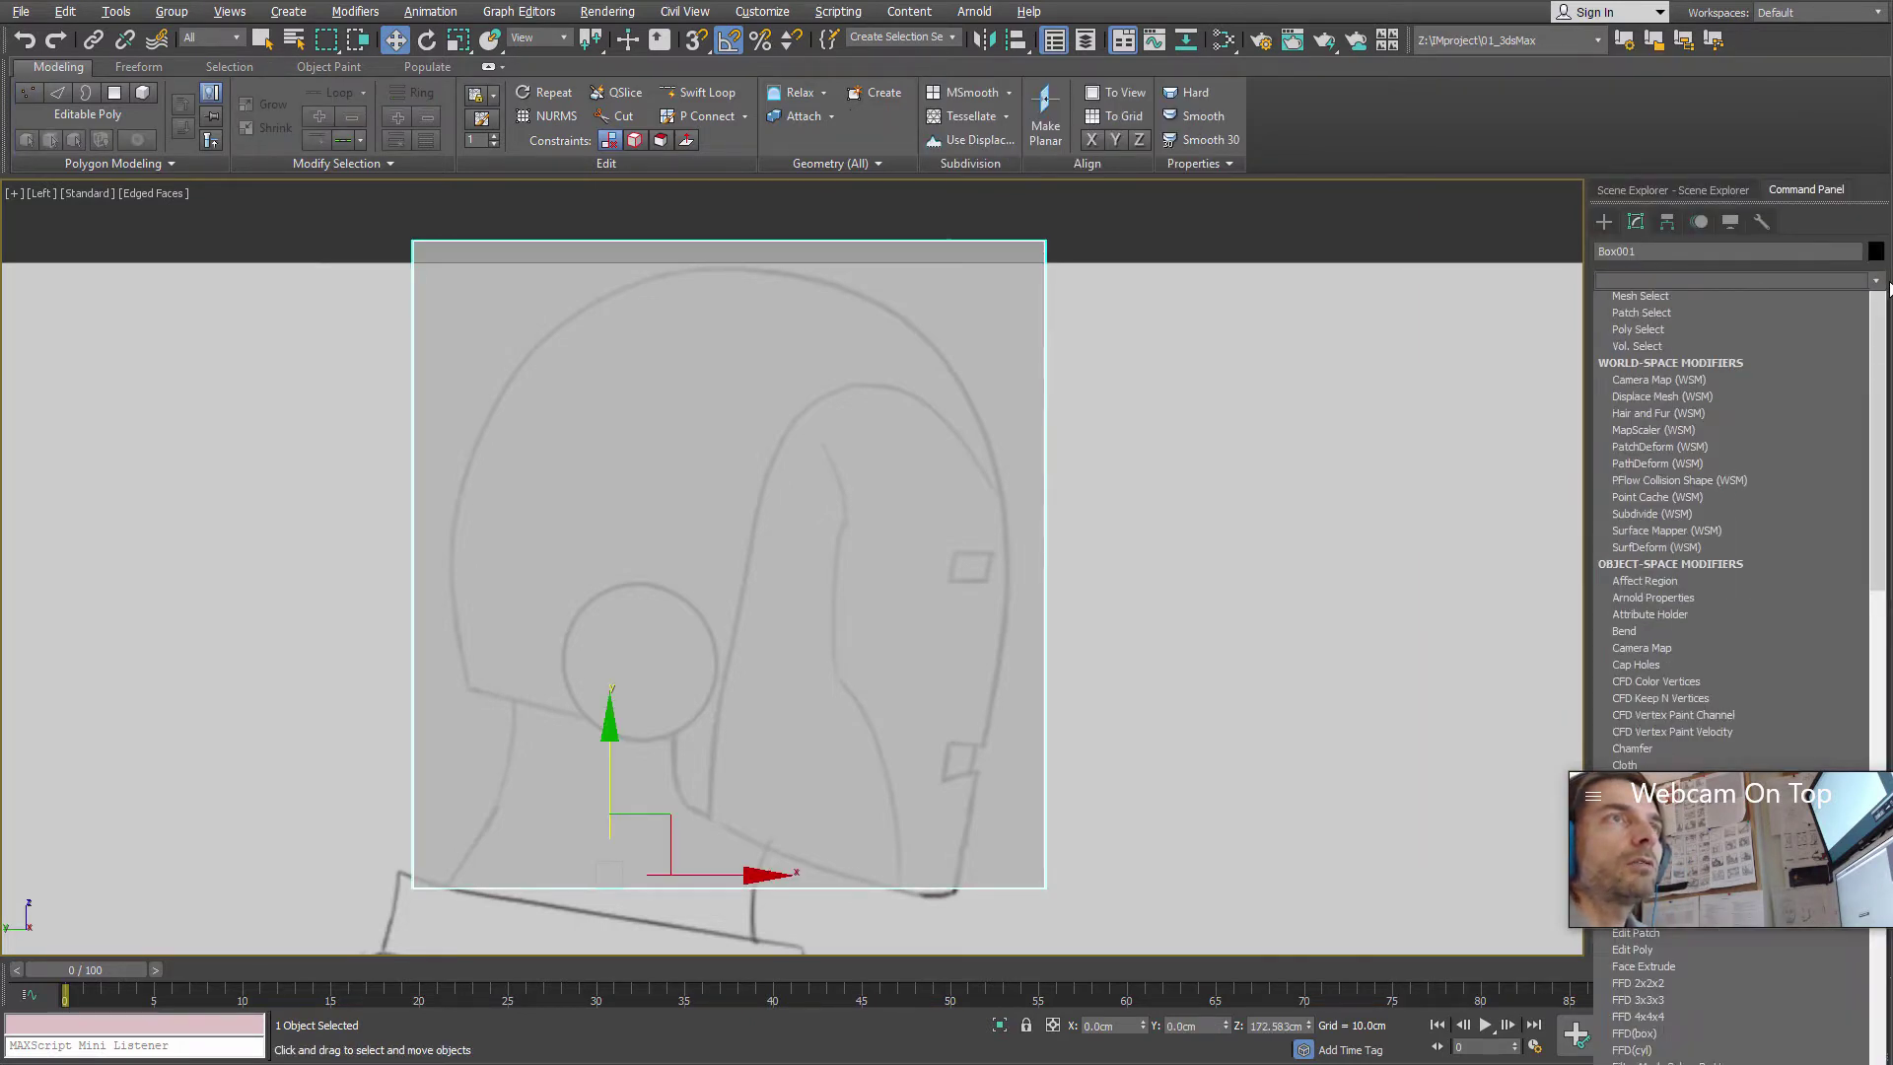
key("t")
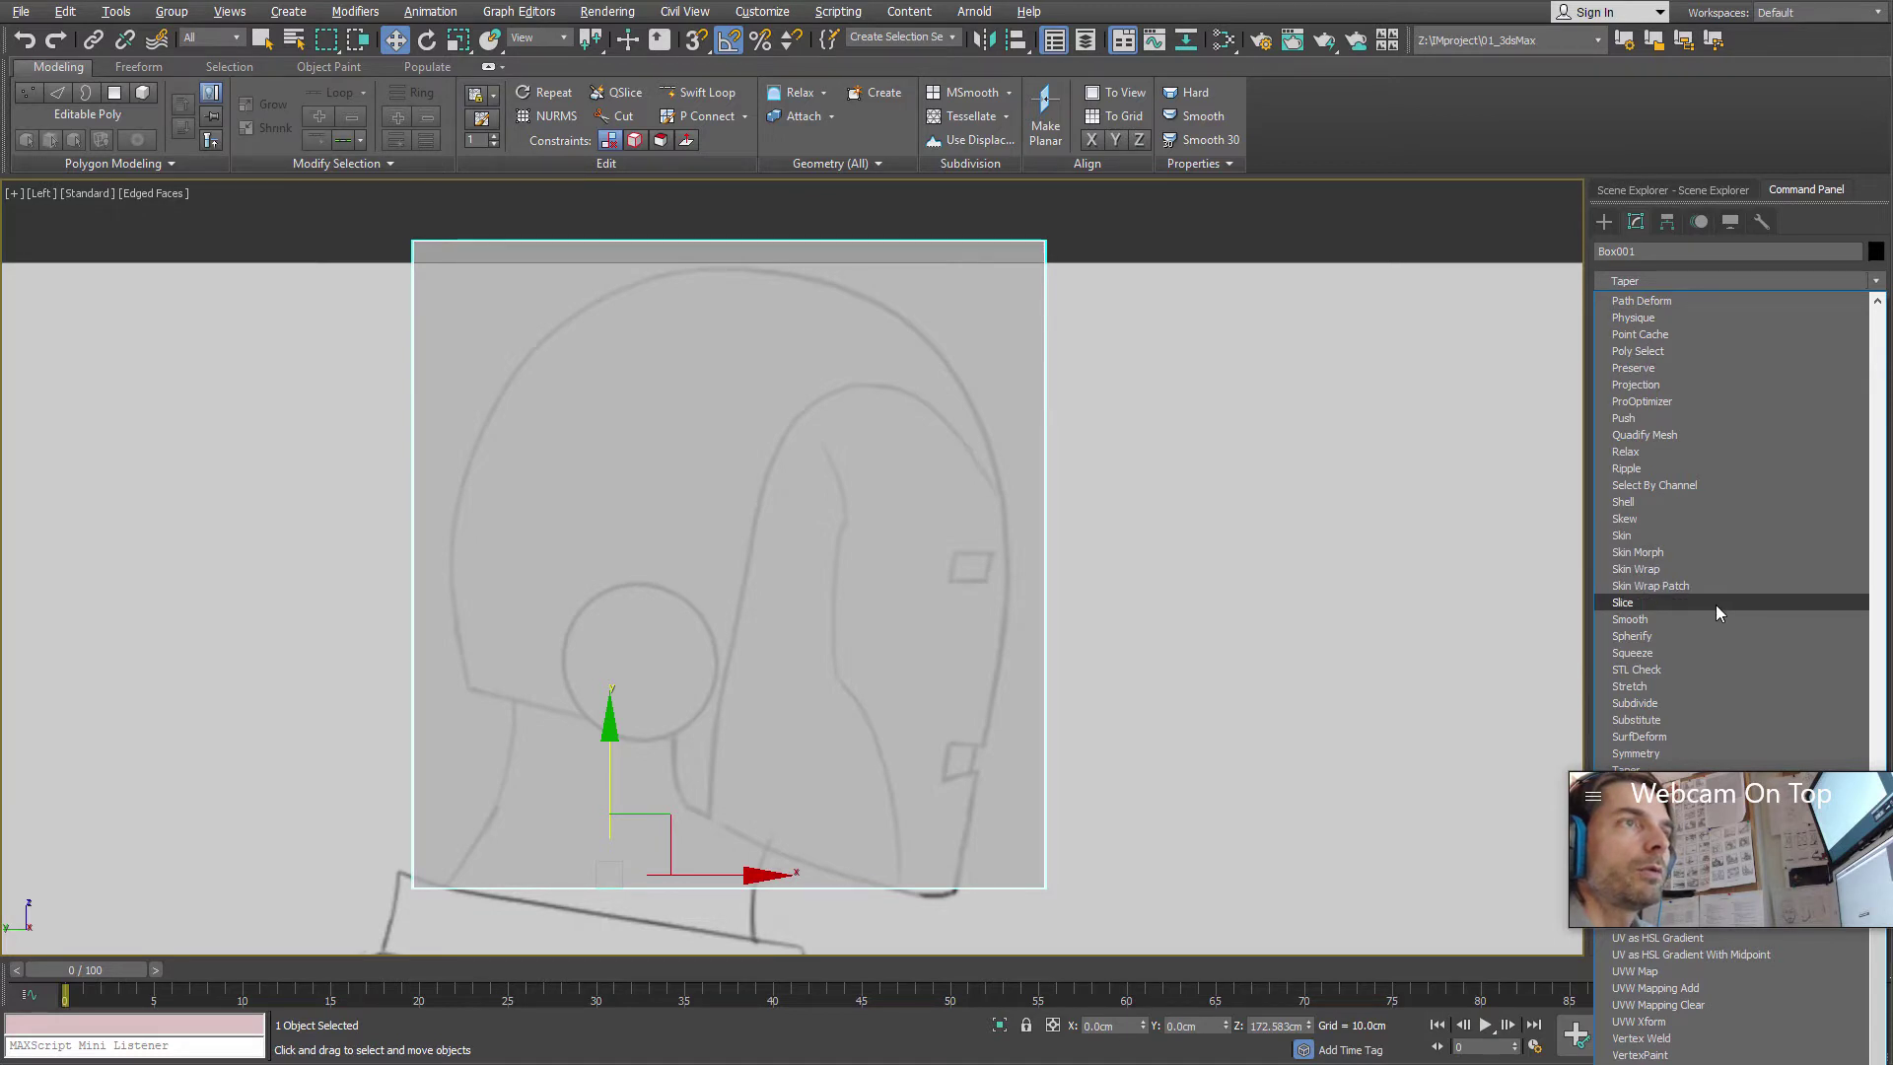
key("o")
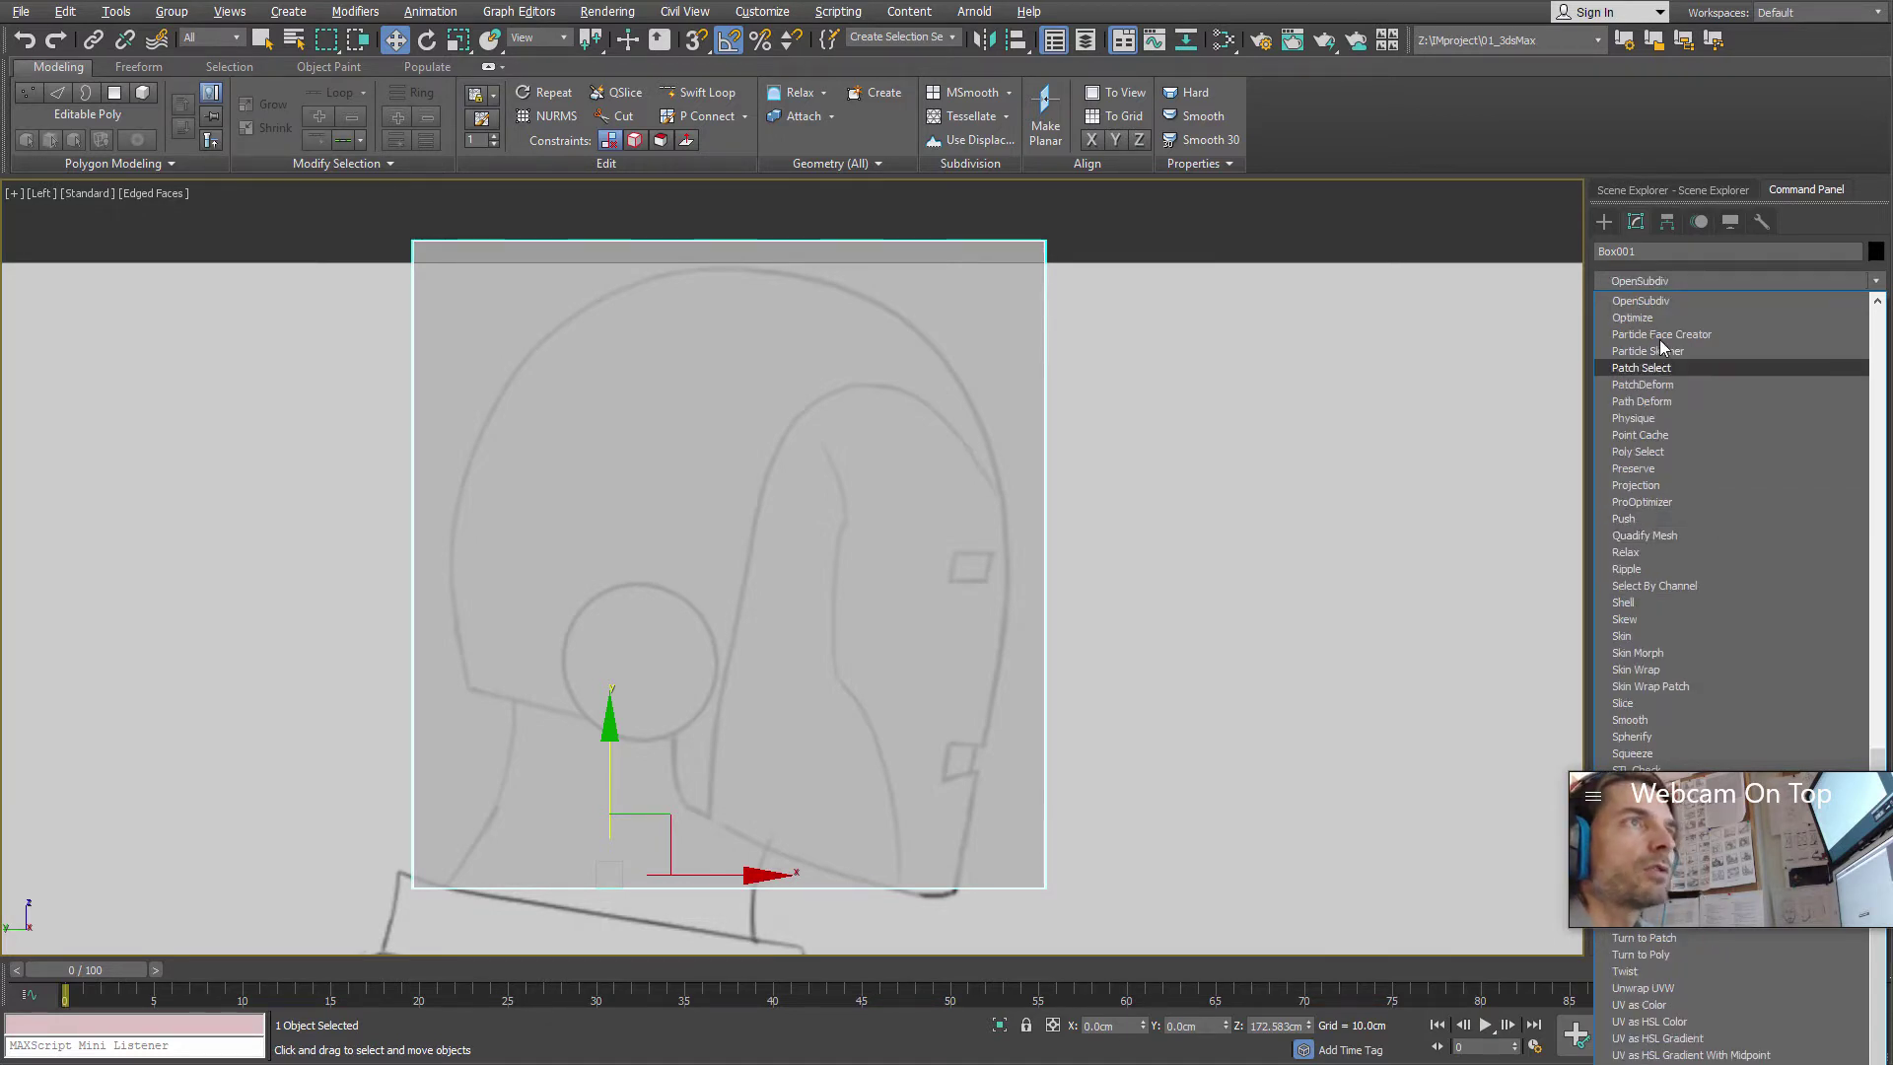
left_click(1654, 302)
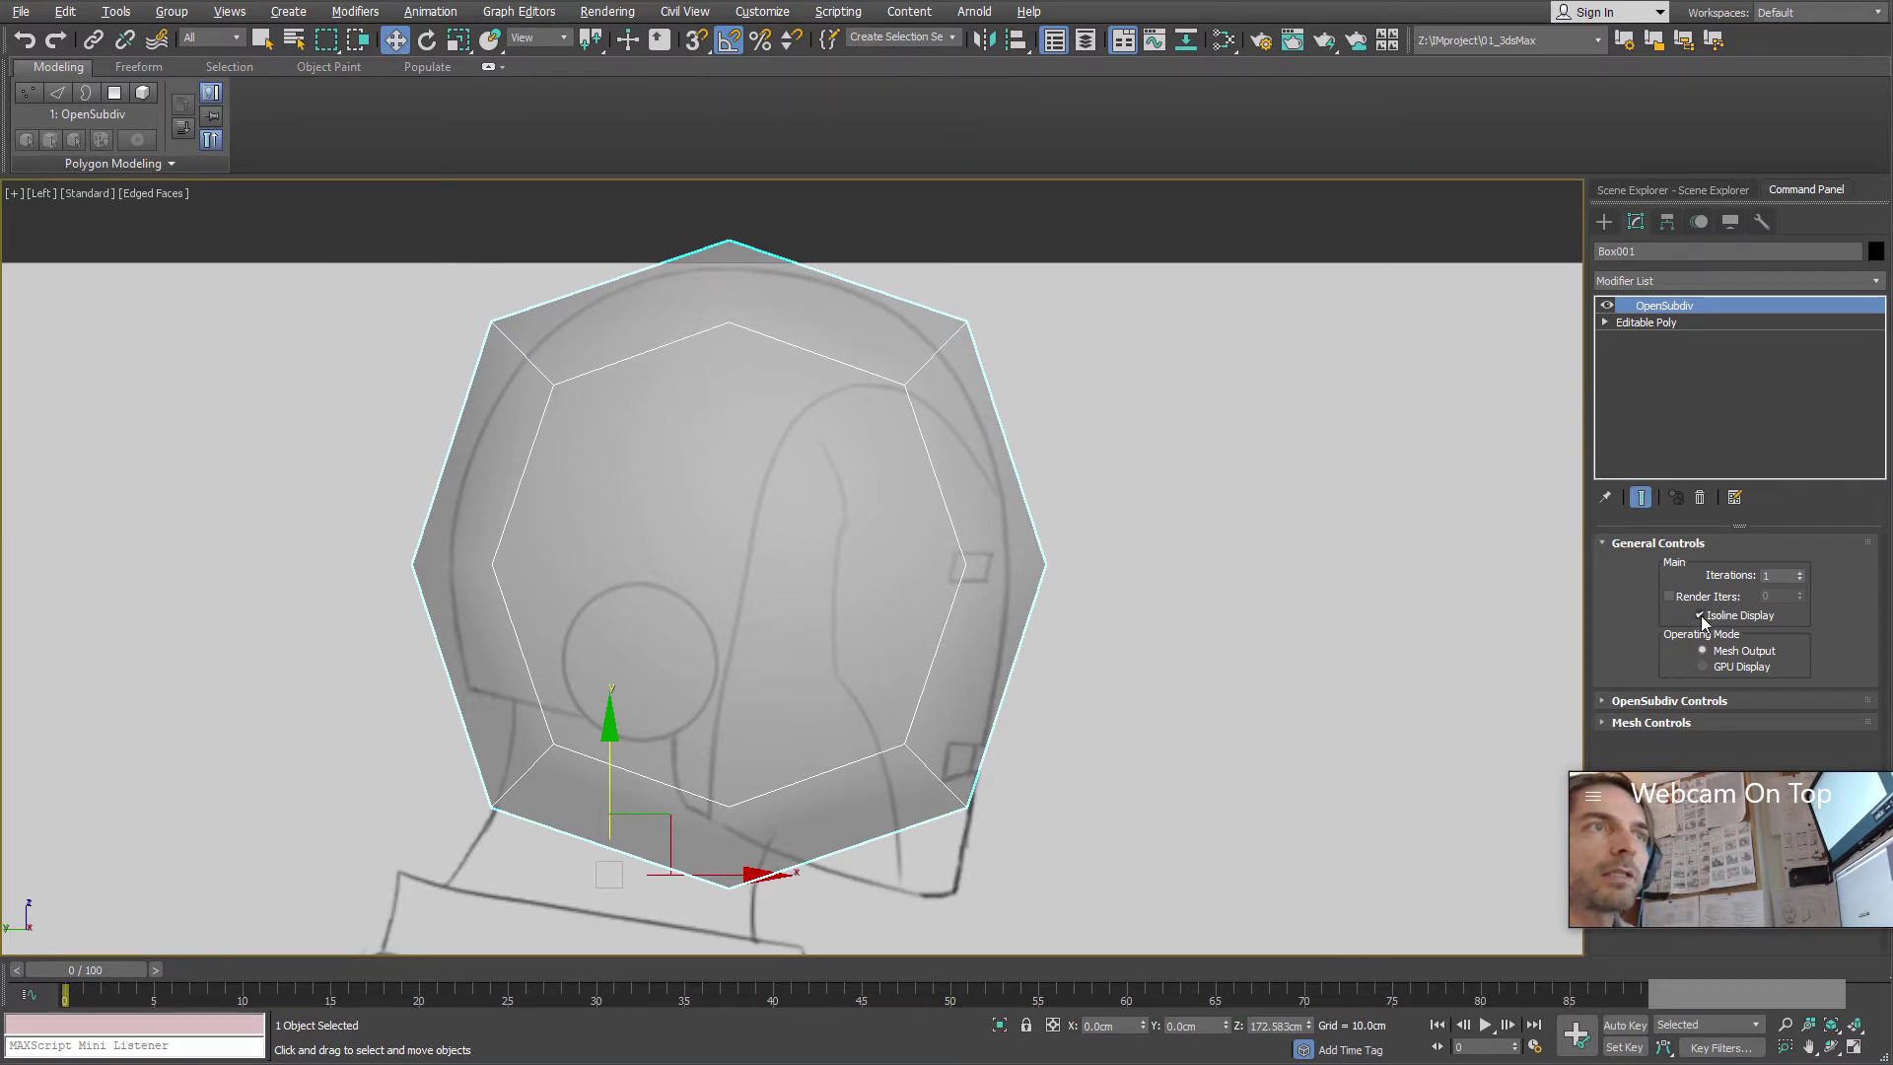
- Turn off the OpenSubdiv modifier's Isoline Display, try 2 iterations, and return to 1 iteration
left_click(1701, 616)
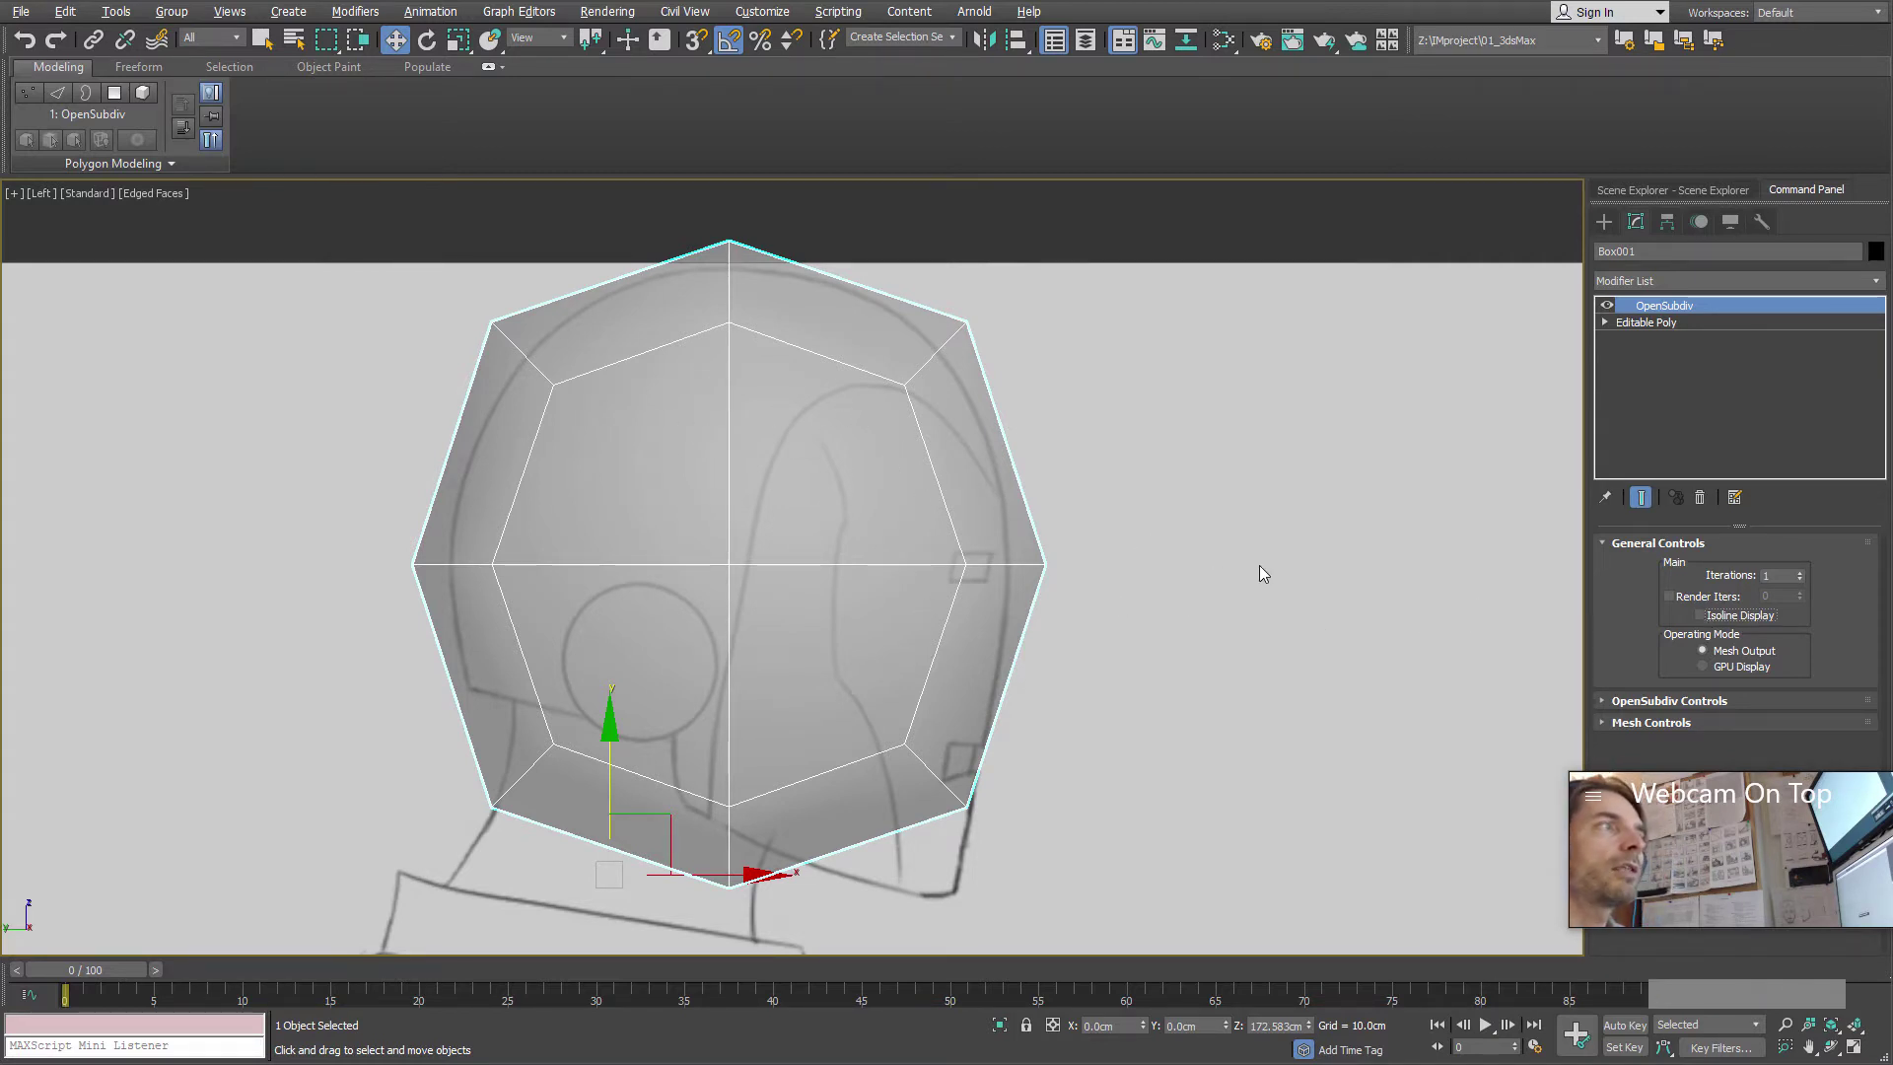
left_click(1800, 572)
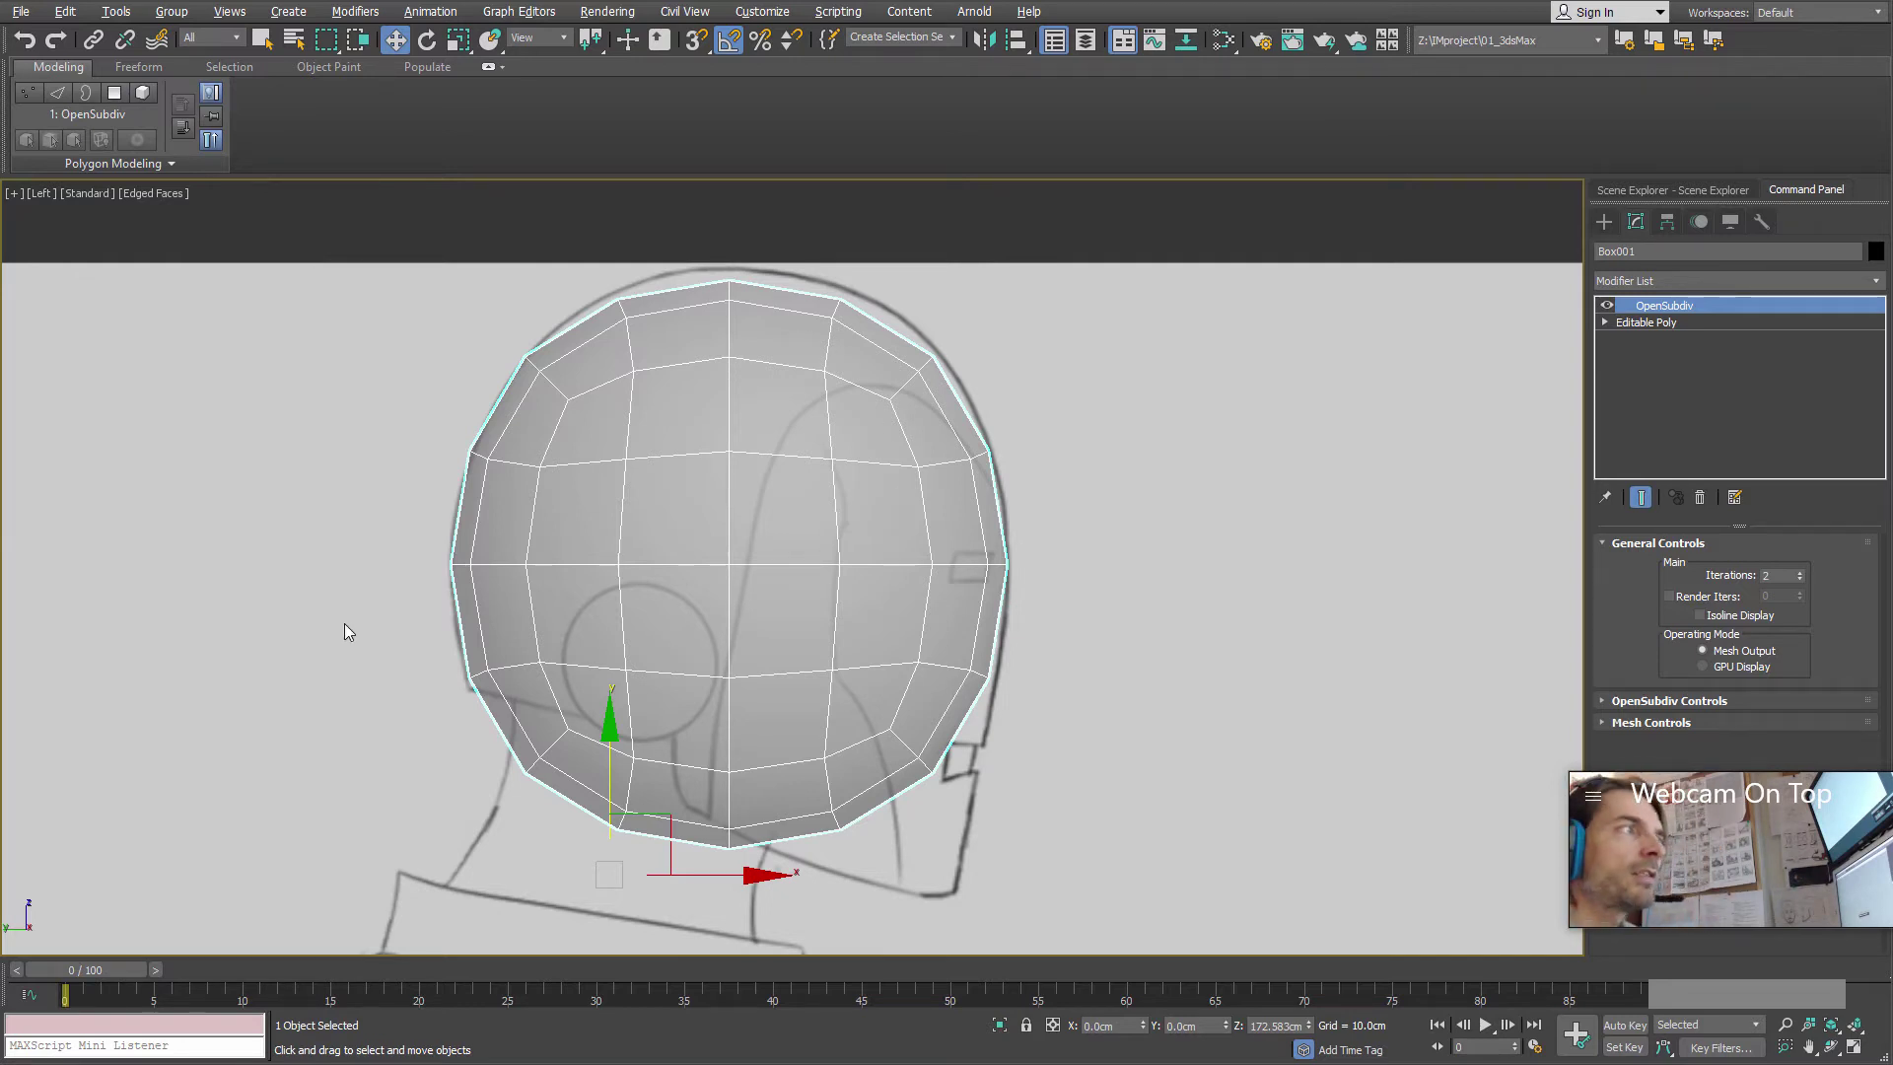
left_click(1801, 580)
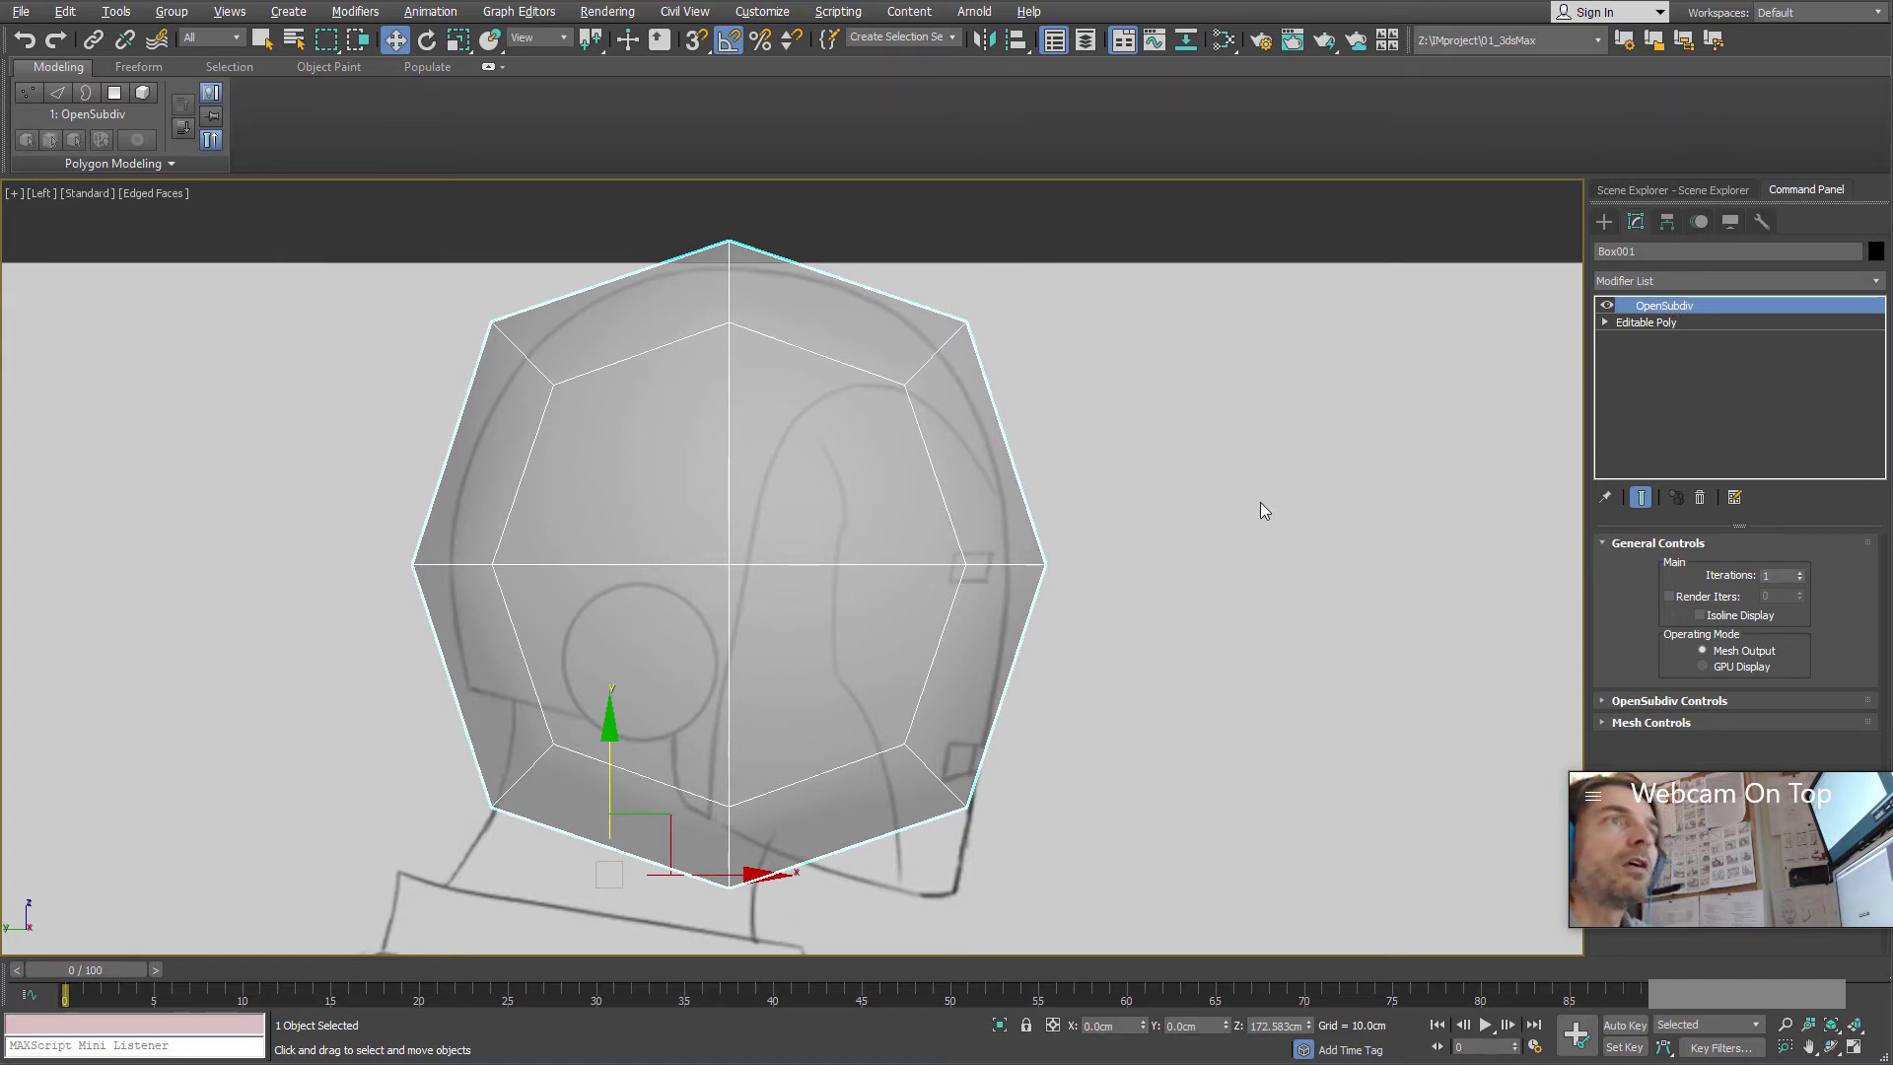
- Add an Edit Poly modifier above OpenSubdiv in the box's stack
left_click(1879, 283)
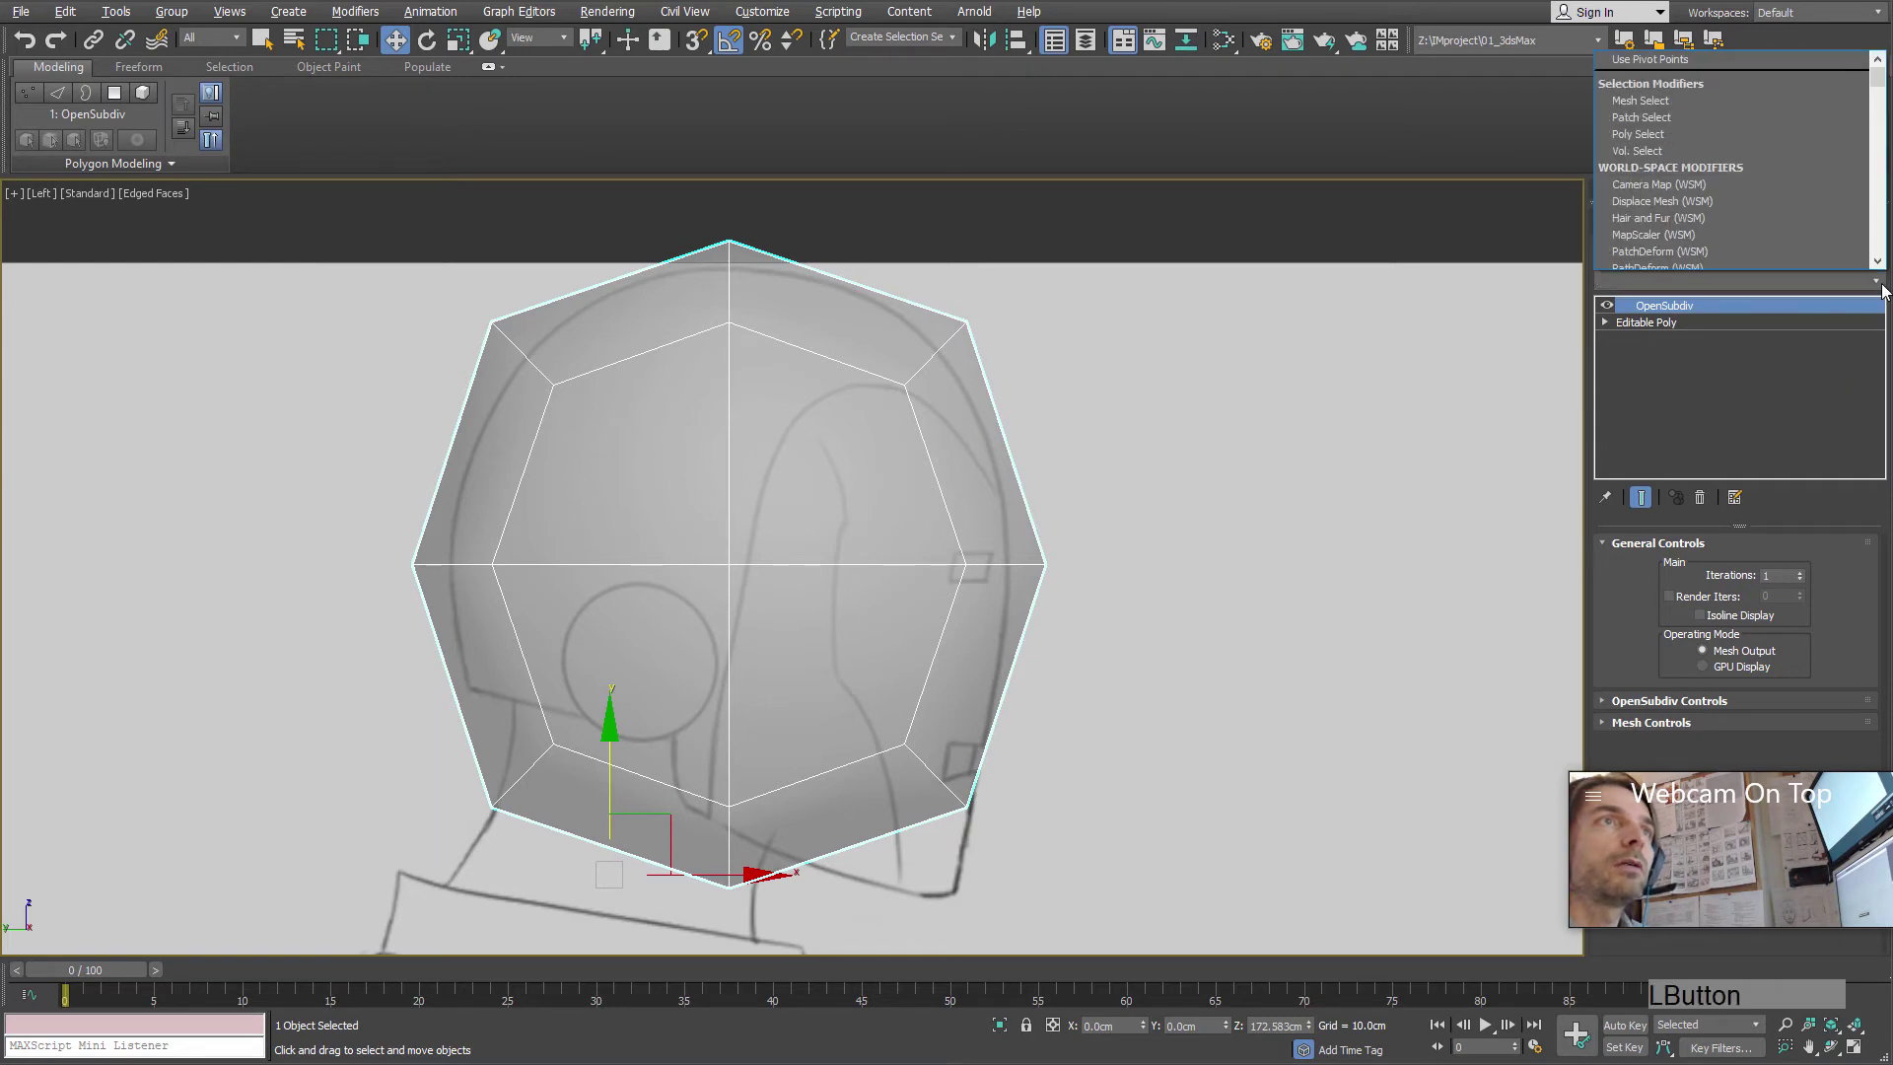
key("e")
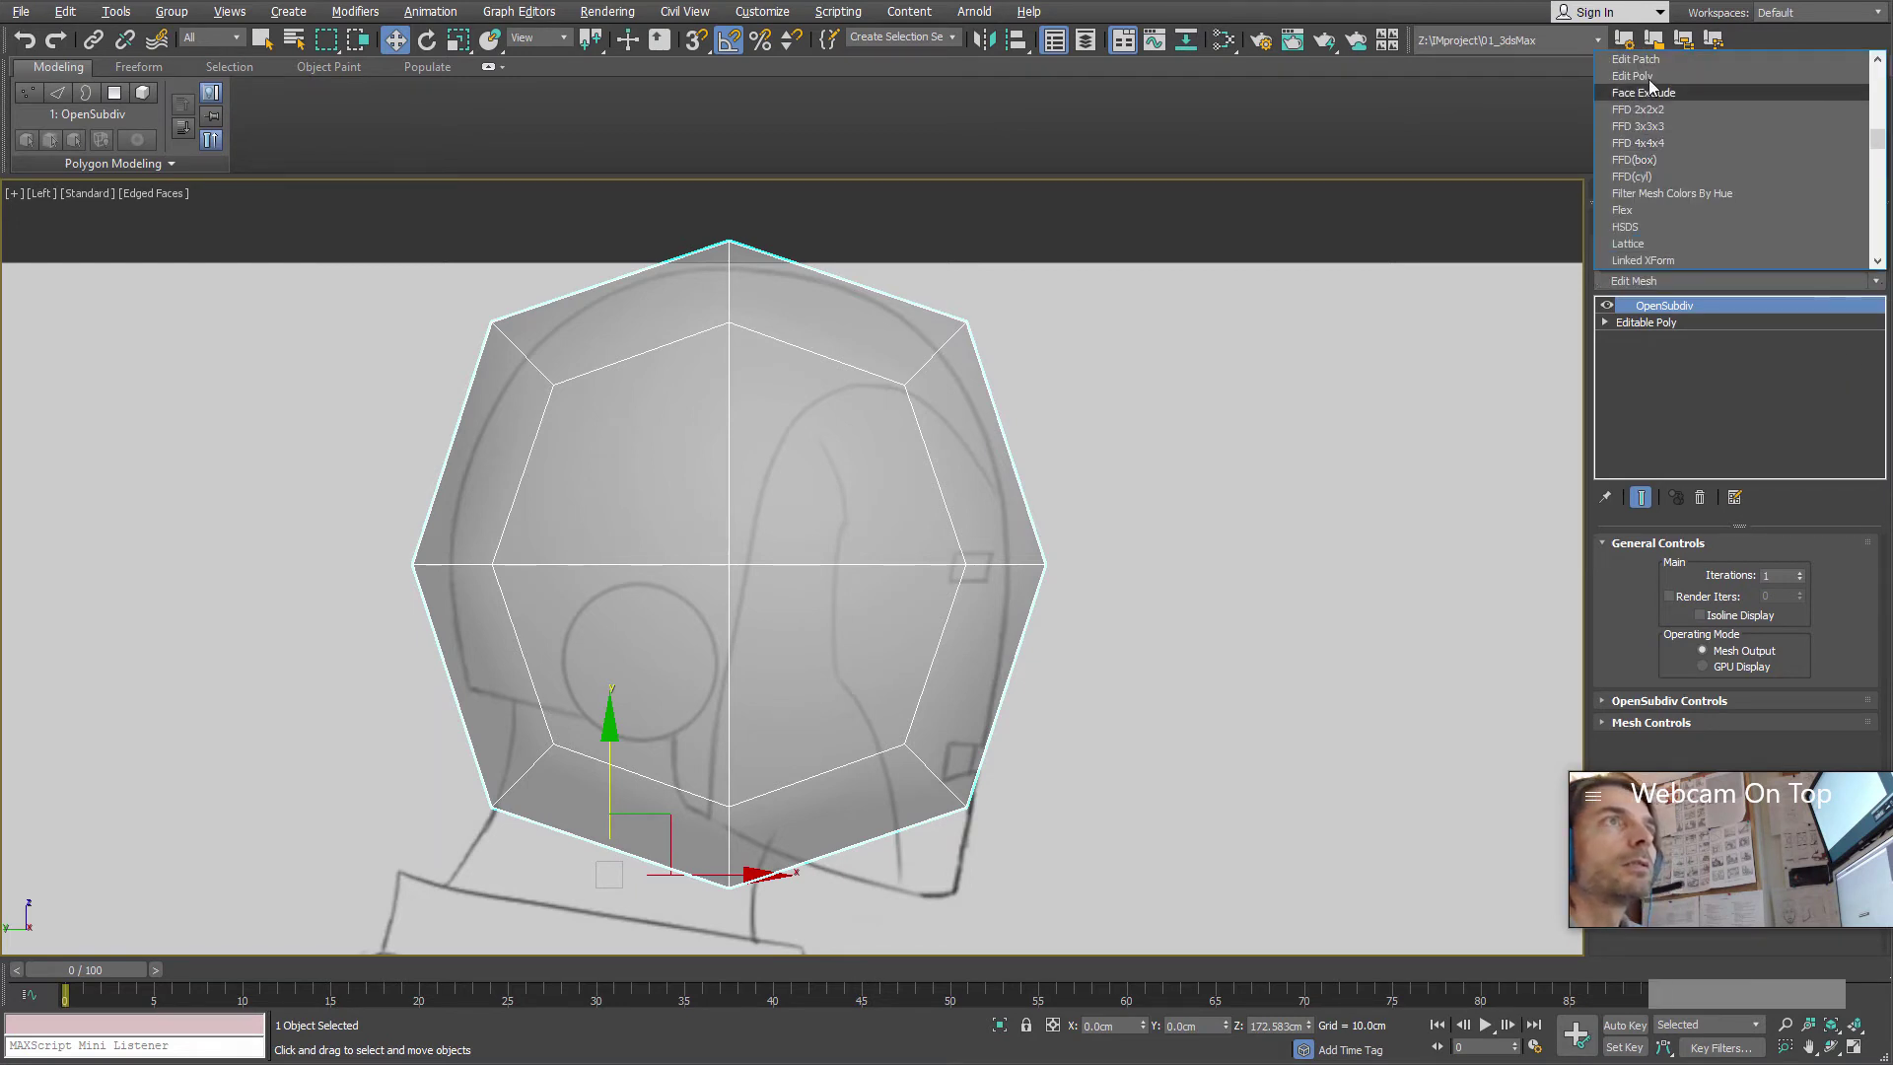
left_click(1649, 75)
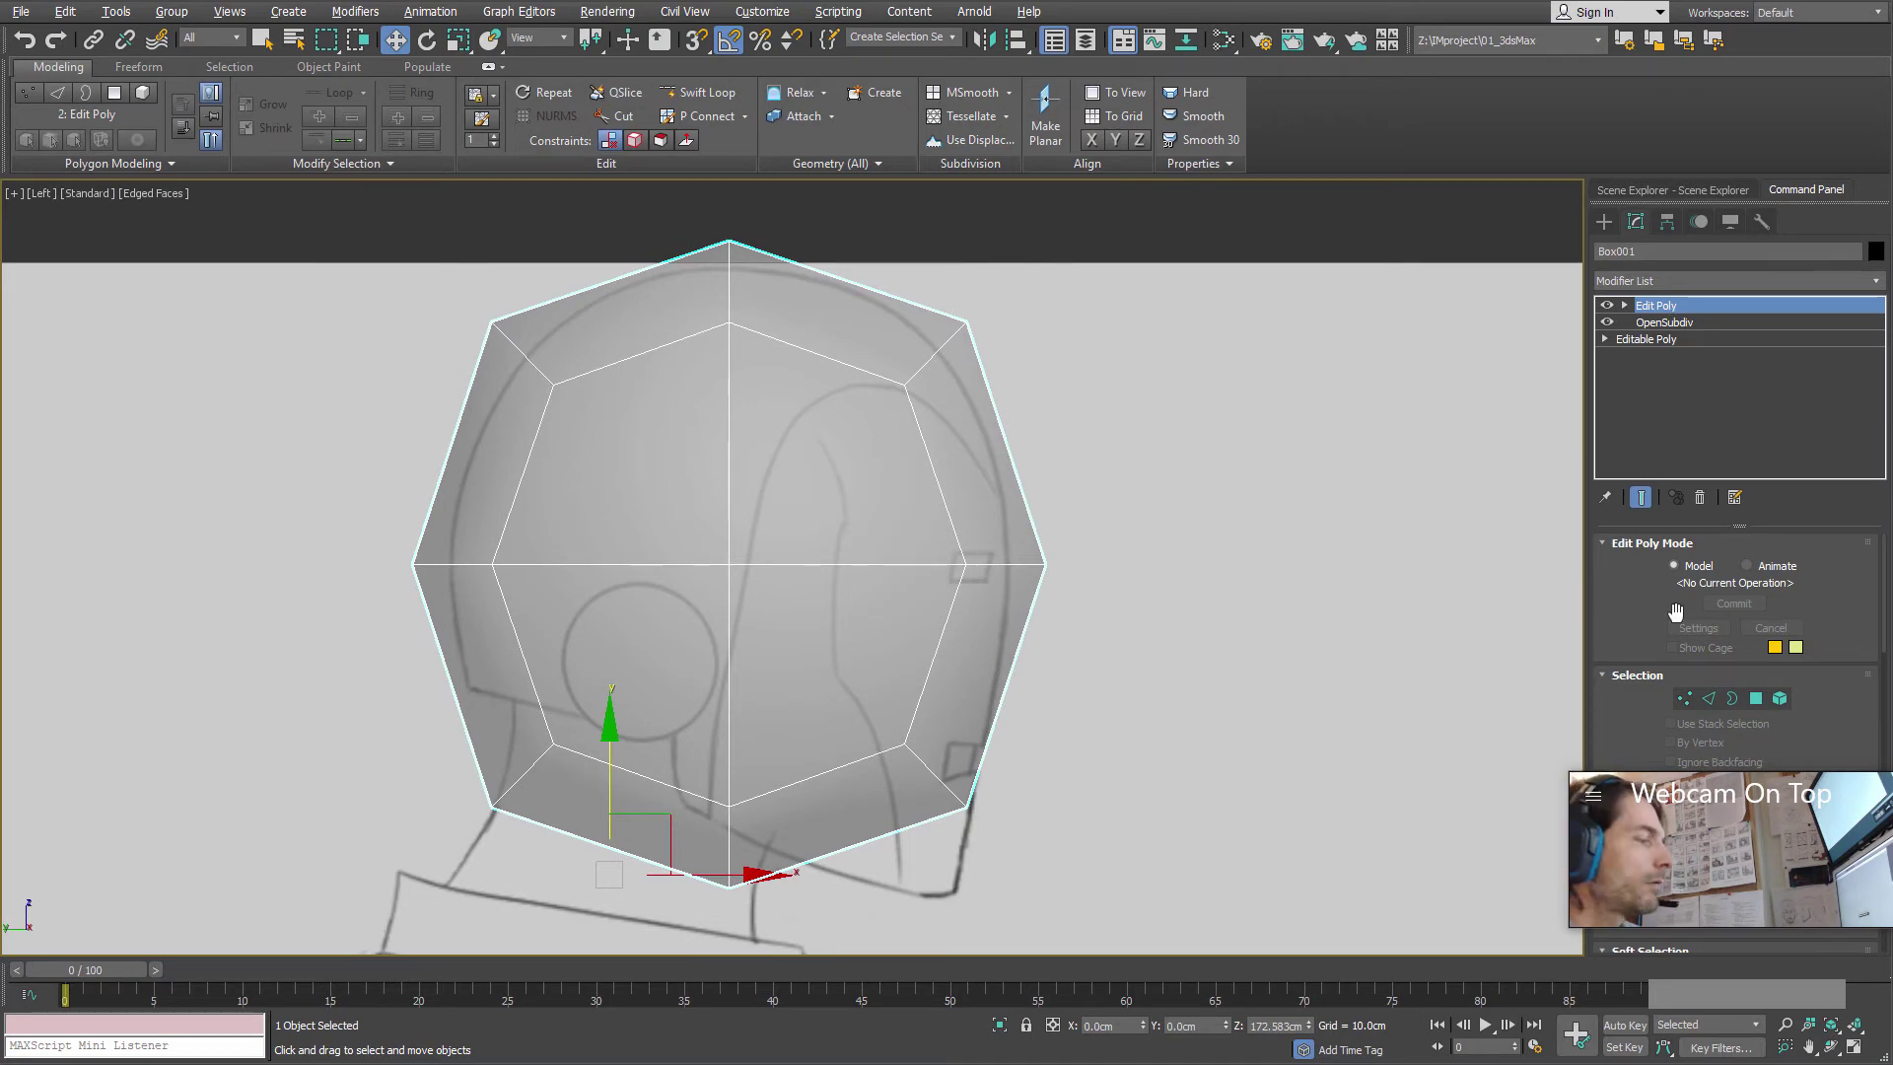
- Try moving the head's front middle vertices slightly outward at Edit Poly vertex level, and undo the move
left_click(1684, 698)
left_click_drag(1239, 536, 900, 641)
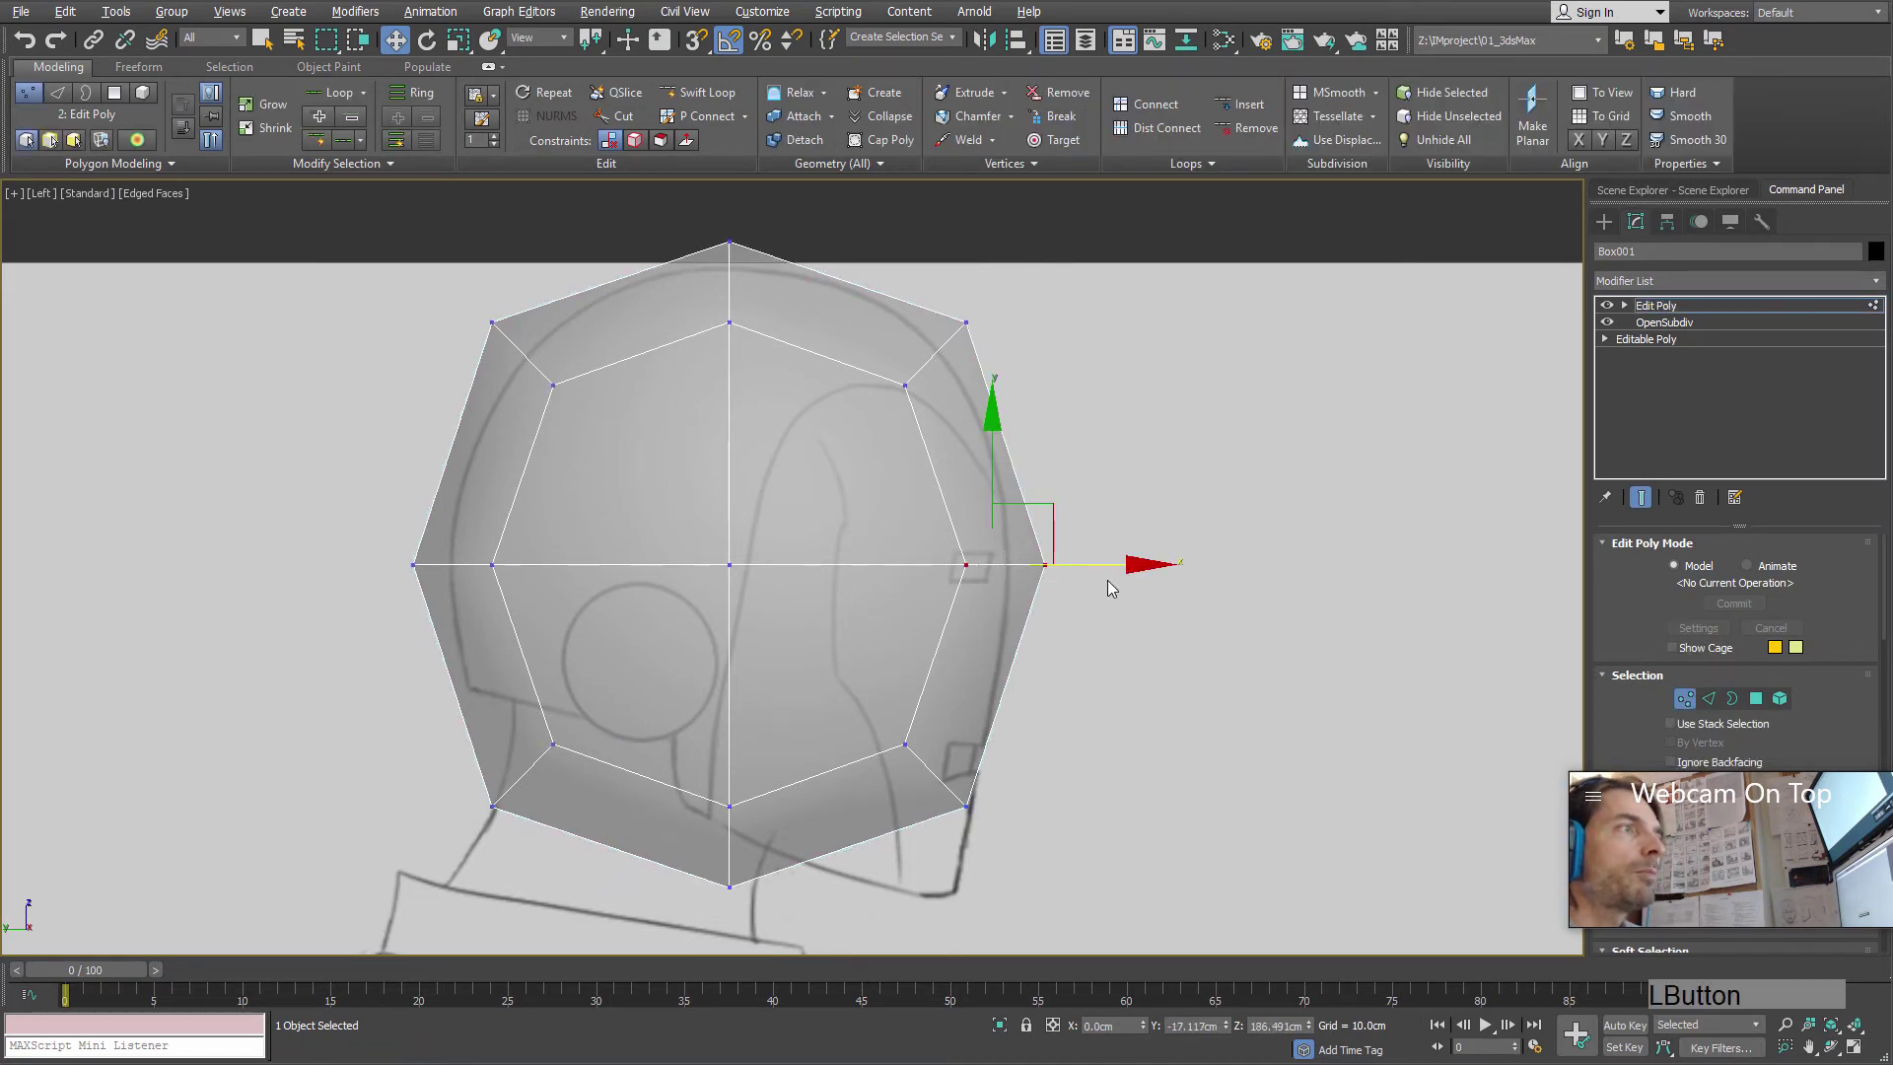
left_click_drag(1104, 564, 1130, 563)
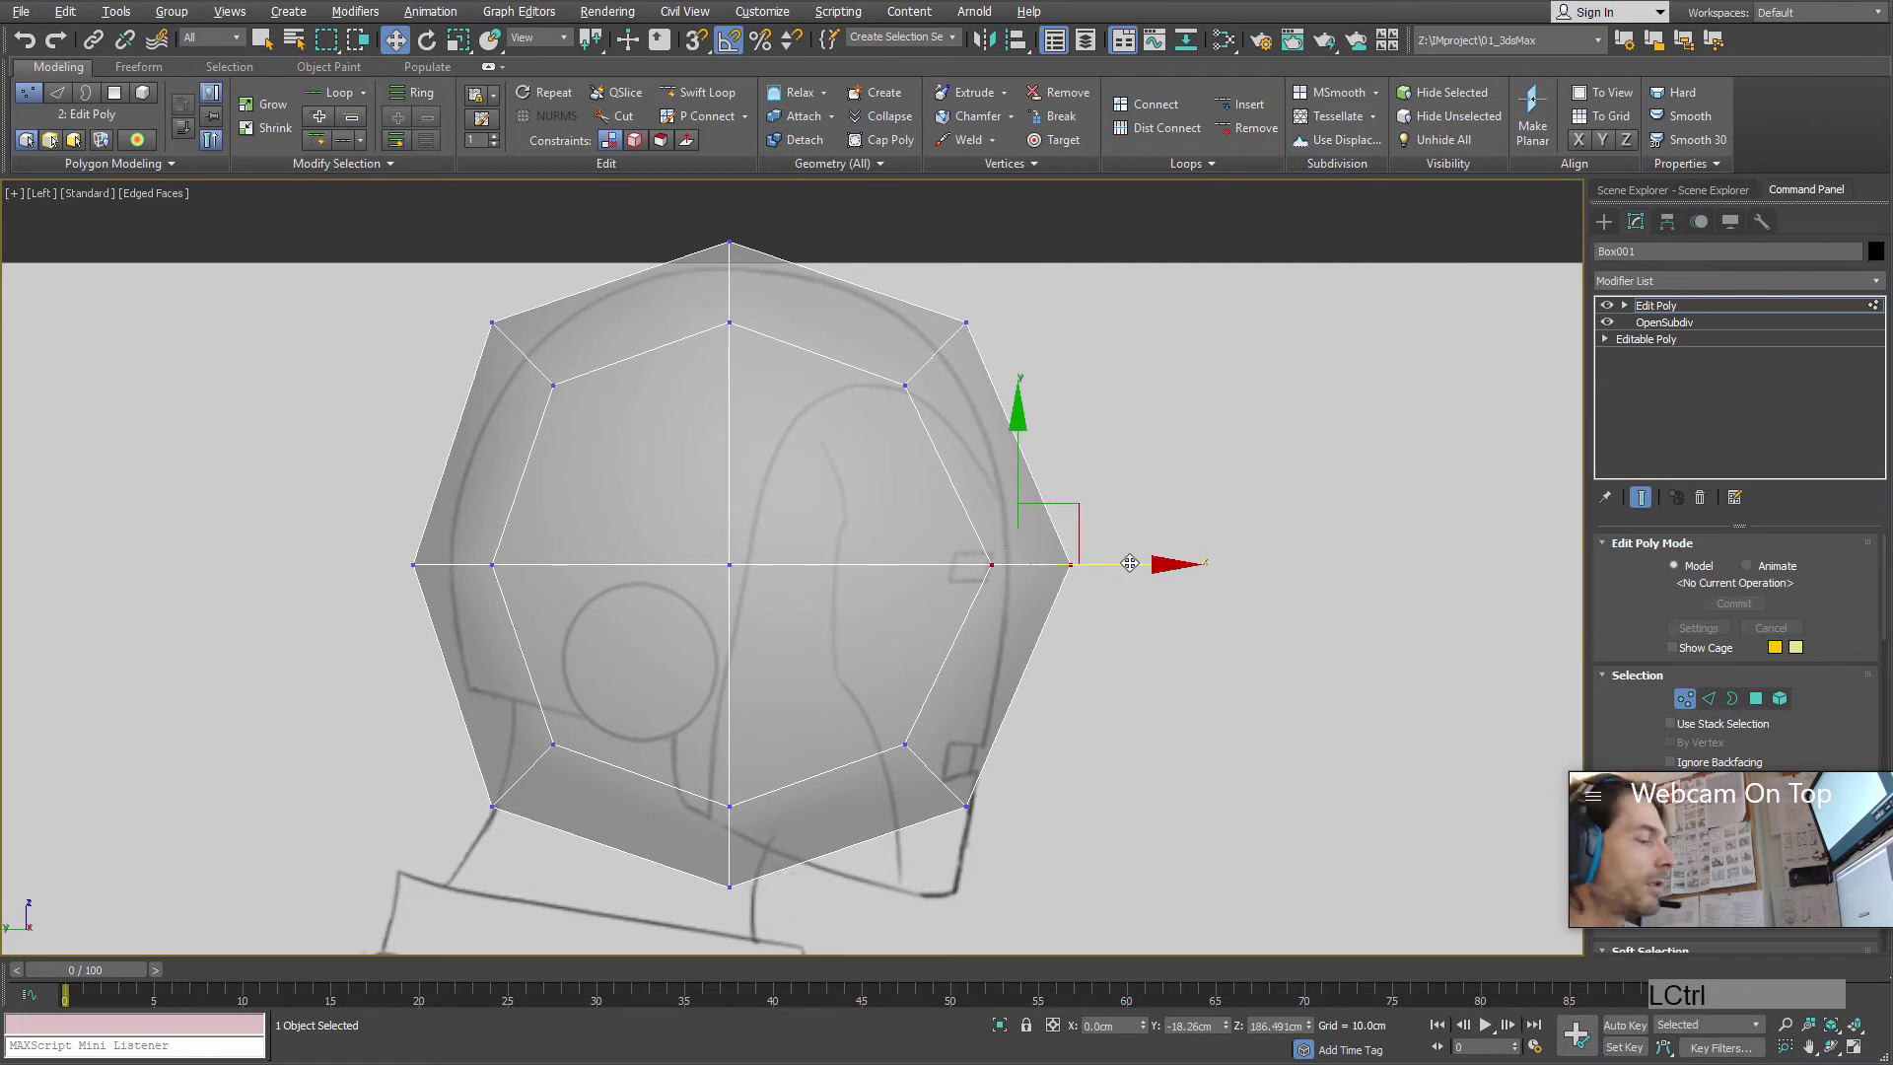
key("ctrl+z")
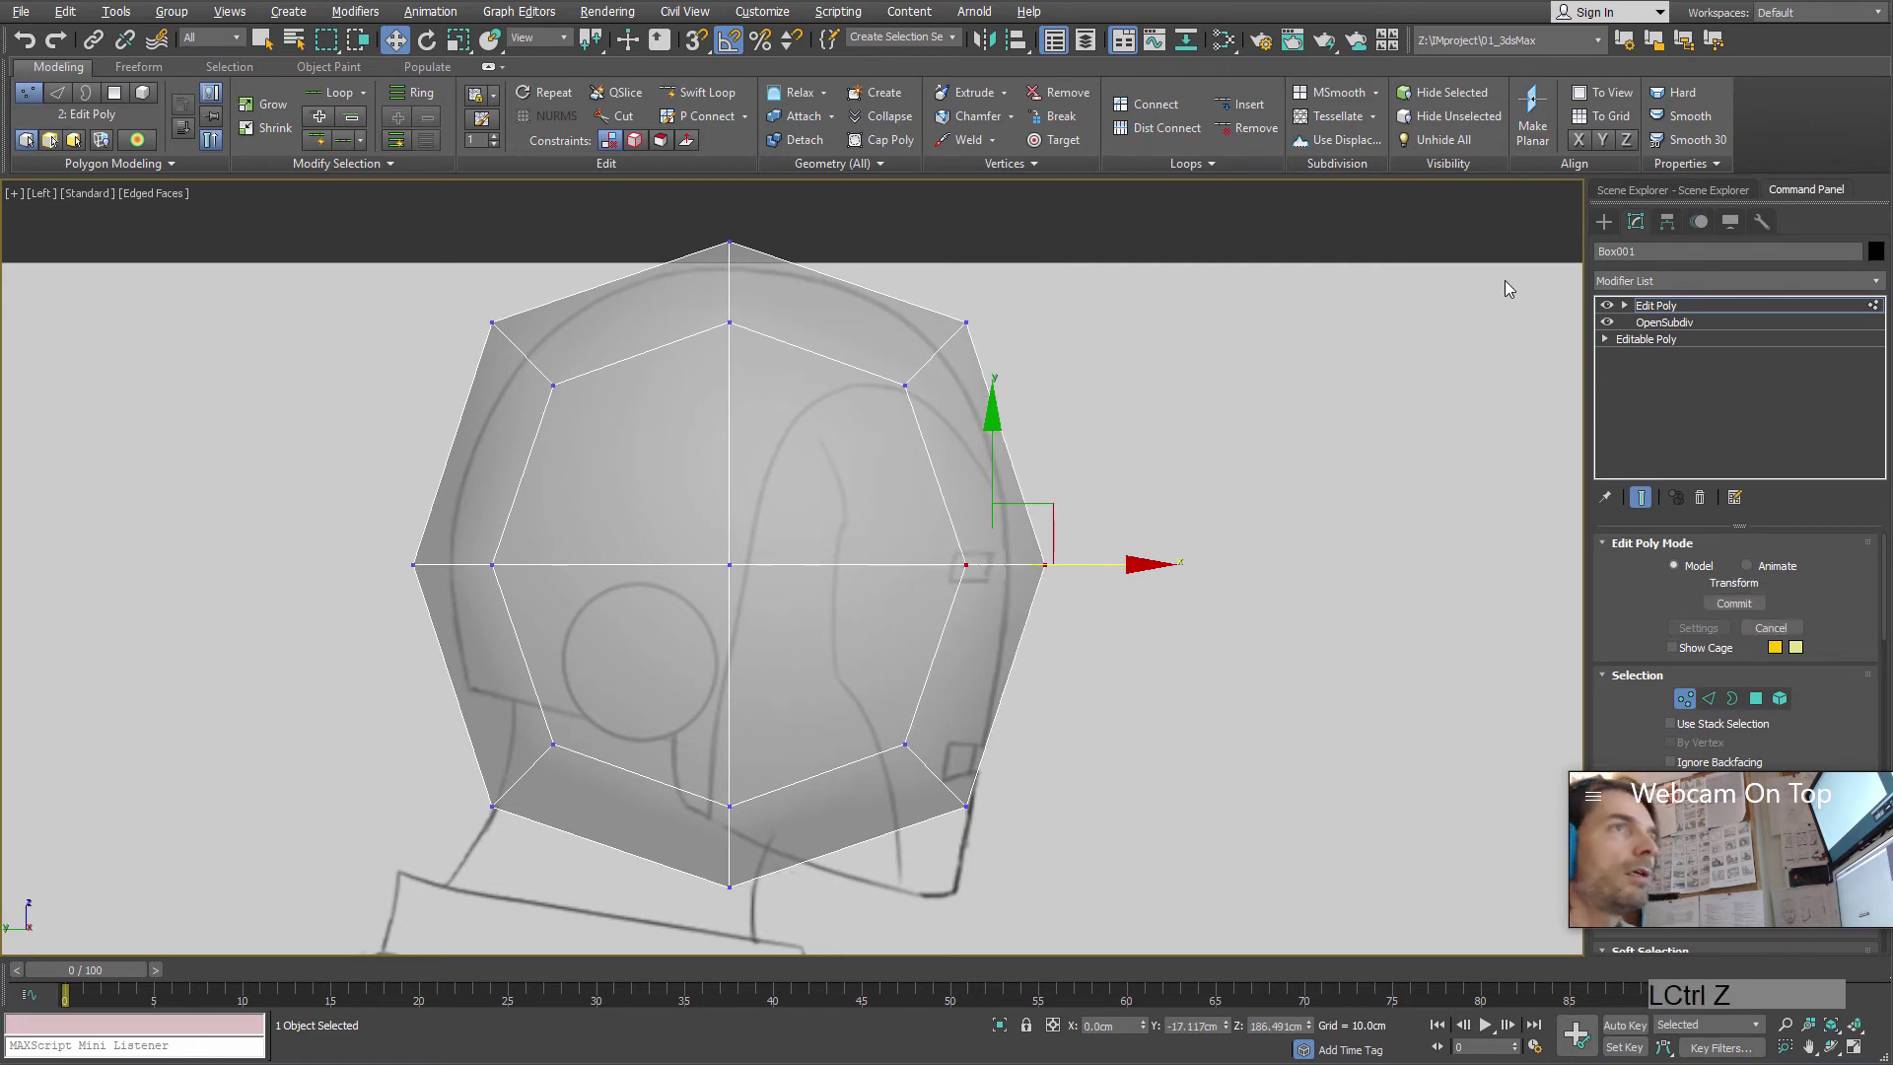
- Collapse the head's modifier stack down to and including Edit Poly, accepting the loss of the separate modifiers
right_click(1671, 312)
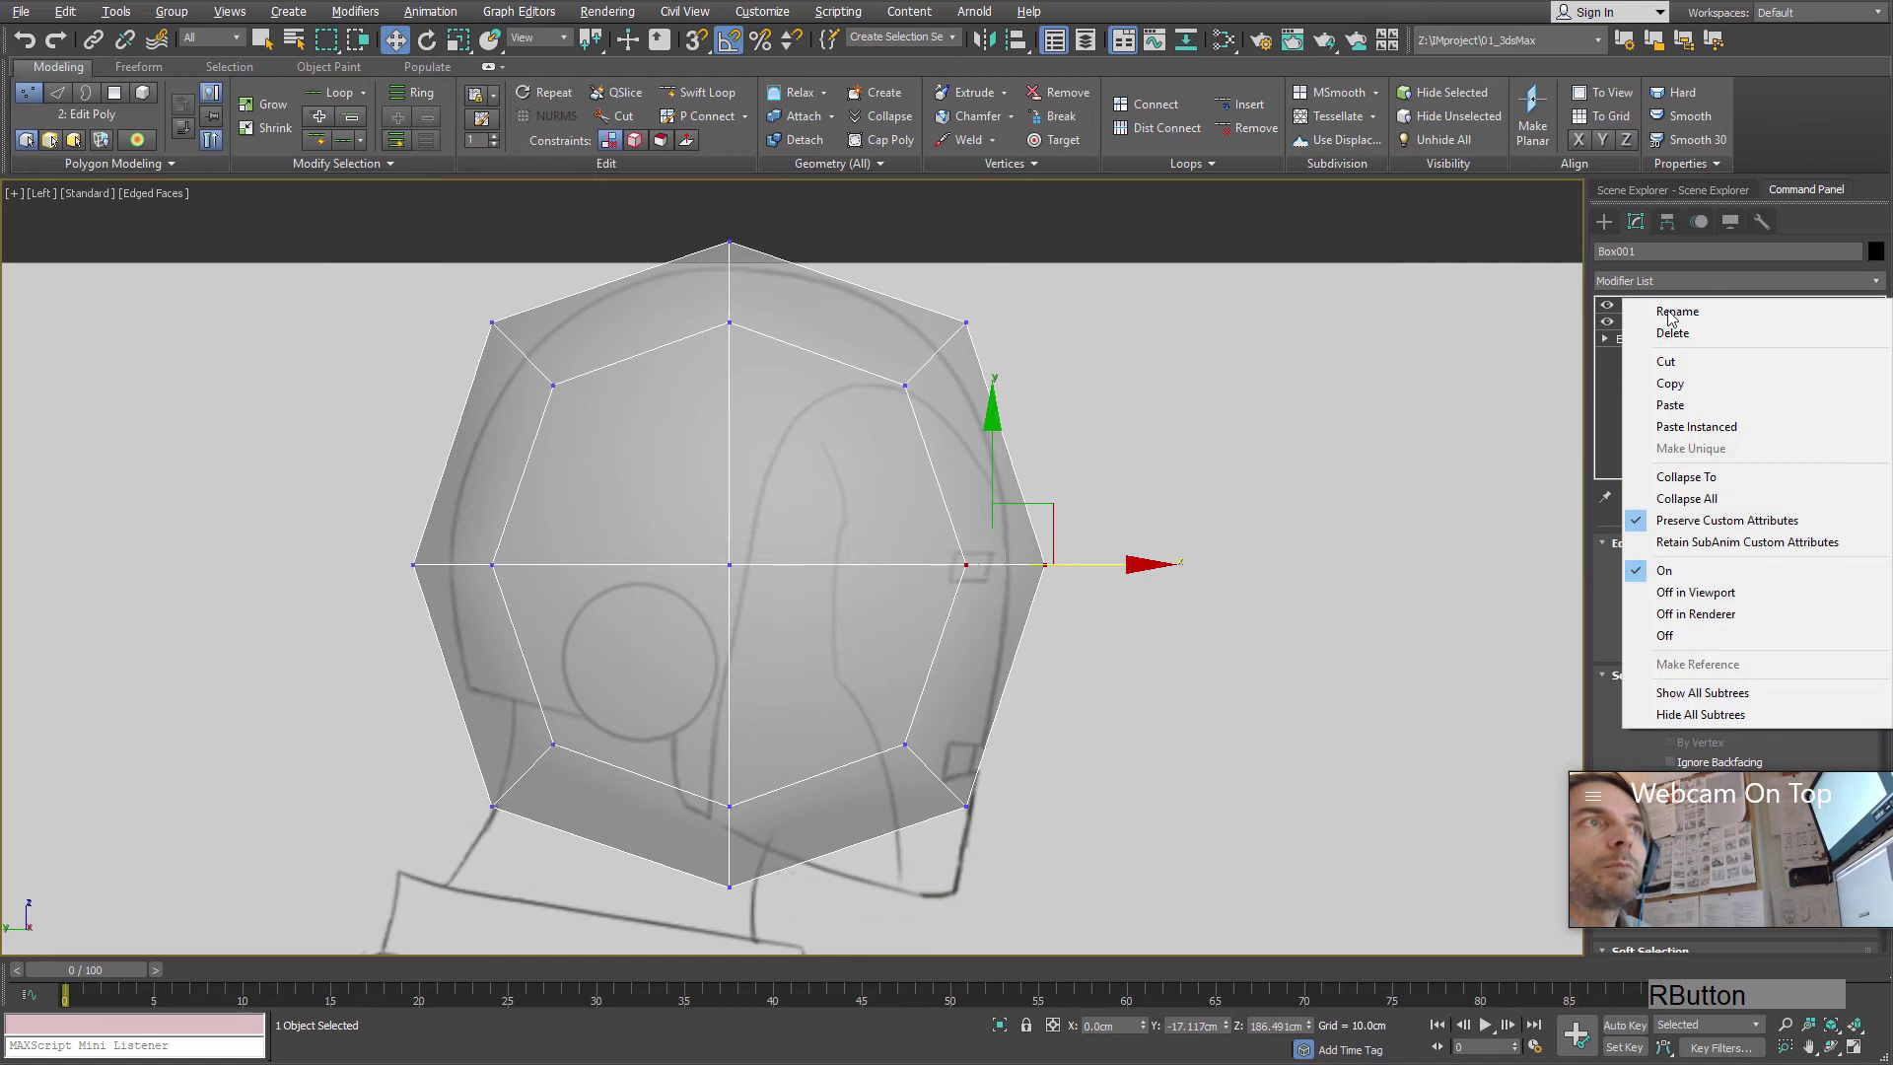
left_click(1686, 476)
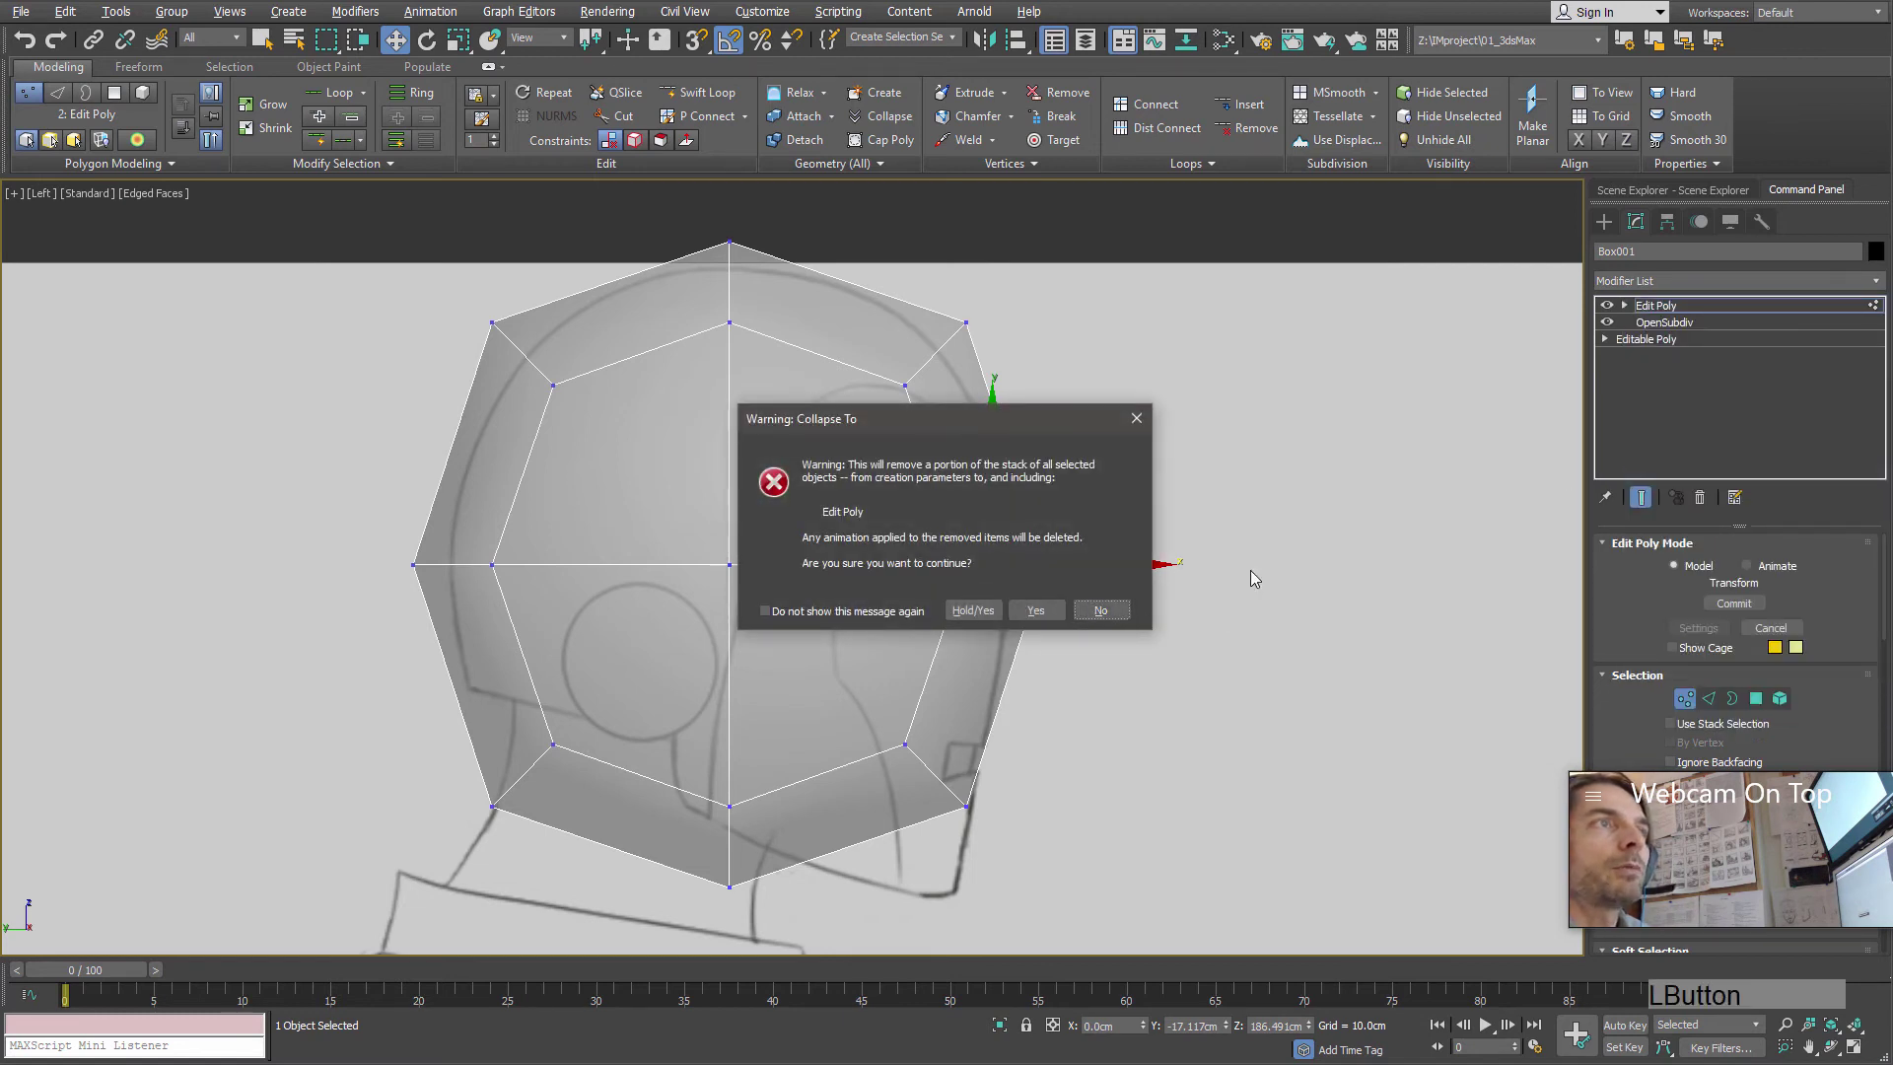
left_click(1033, 612)
left_click(1678, 305)
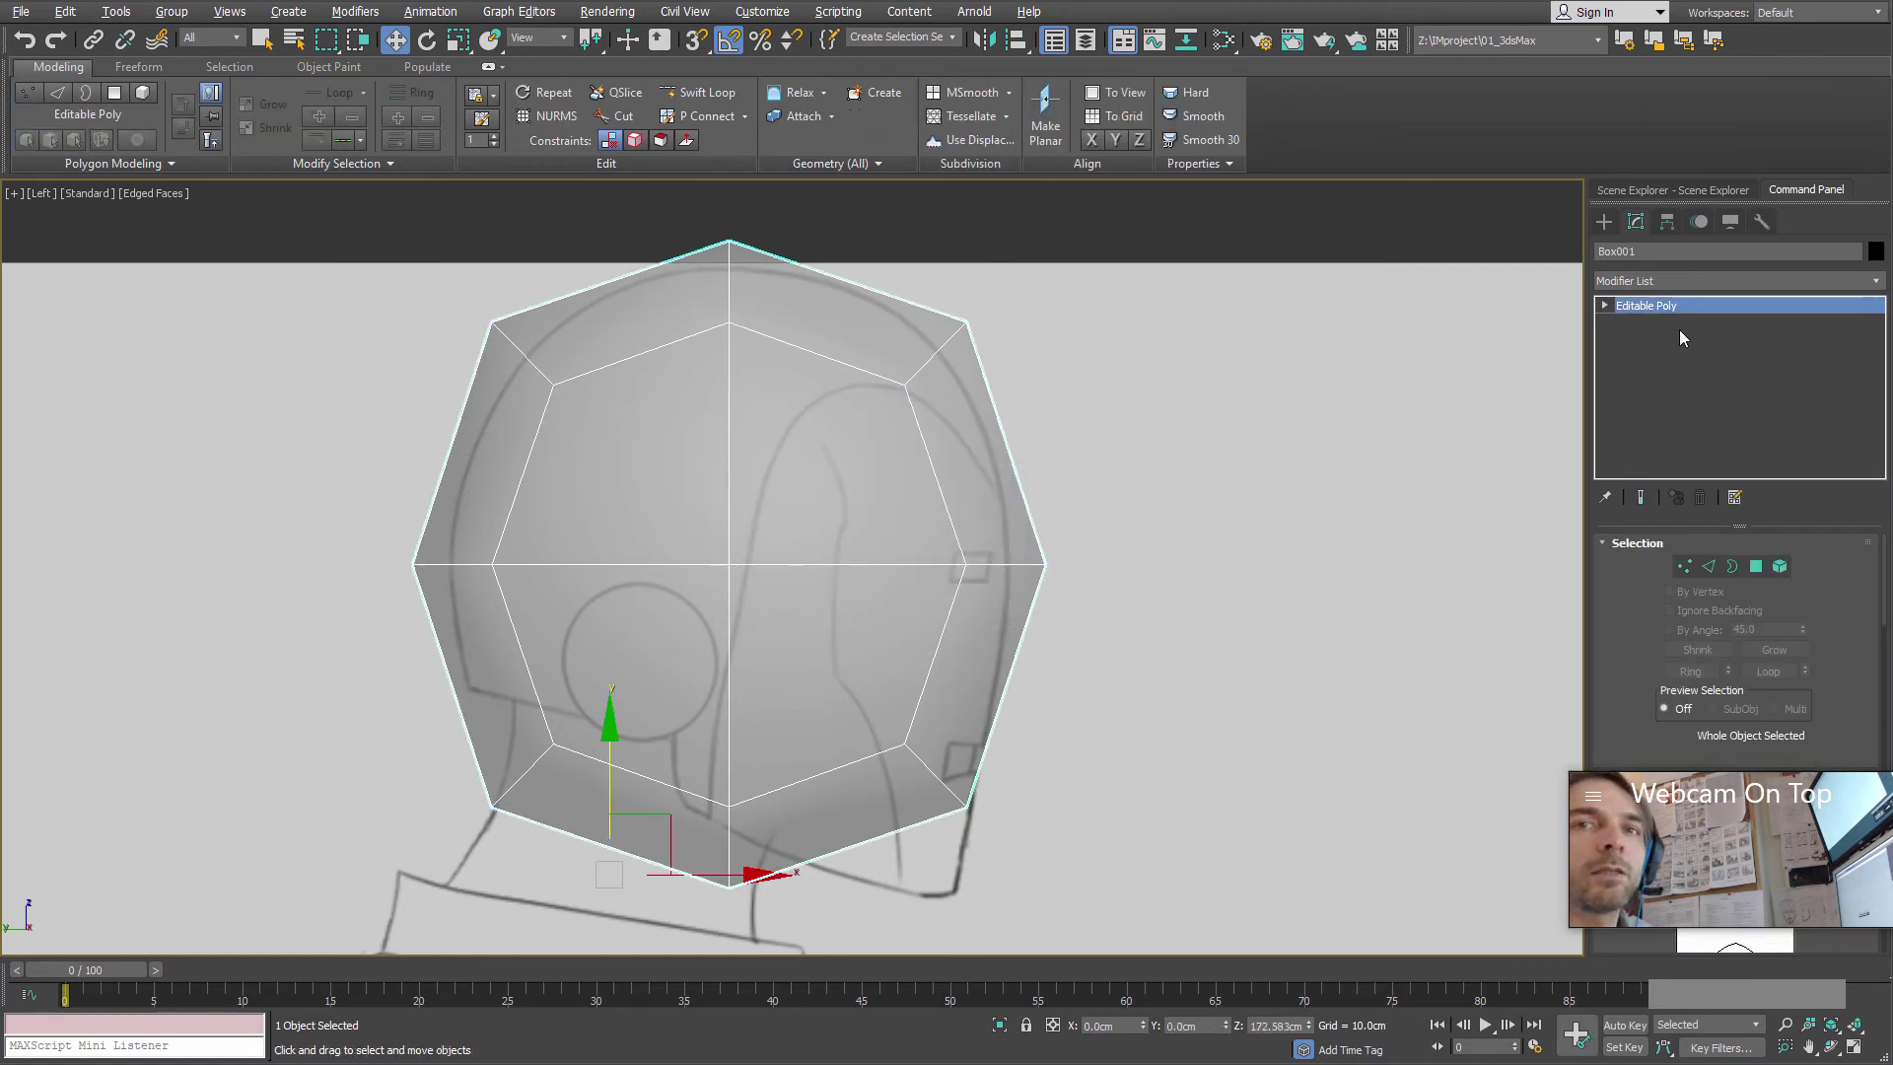
- Raise the head's bottom middle vertices in the Left view until the underside is nearly flat
middle_click_drag(634, 371, 701, 428)
left_click(1685, 570)
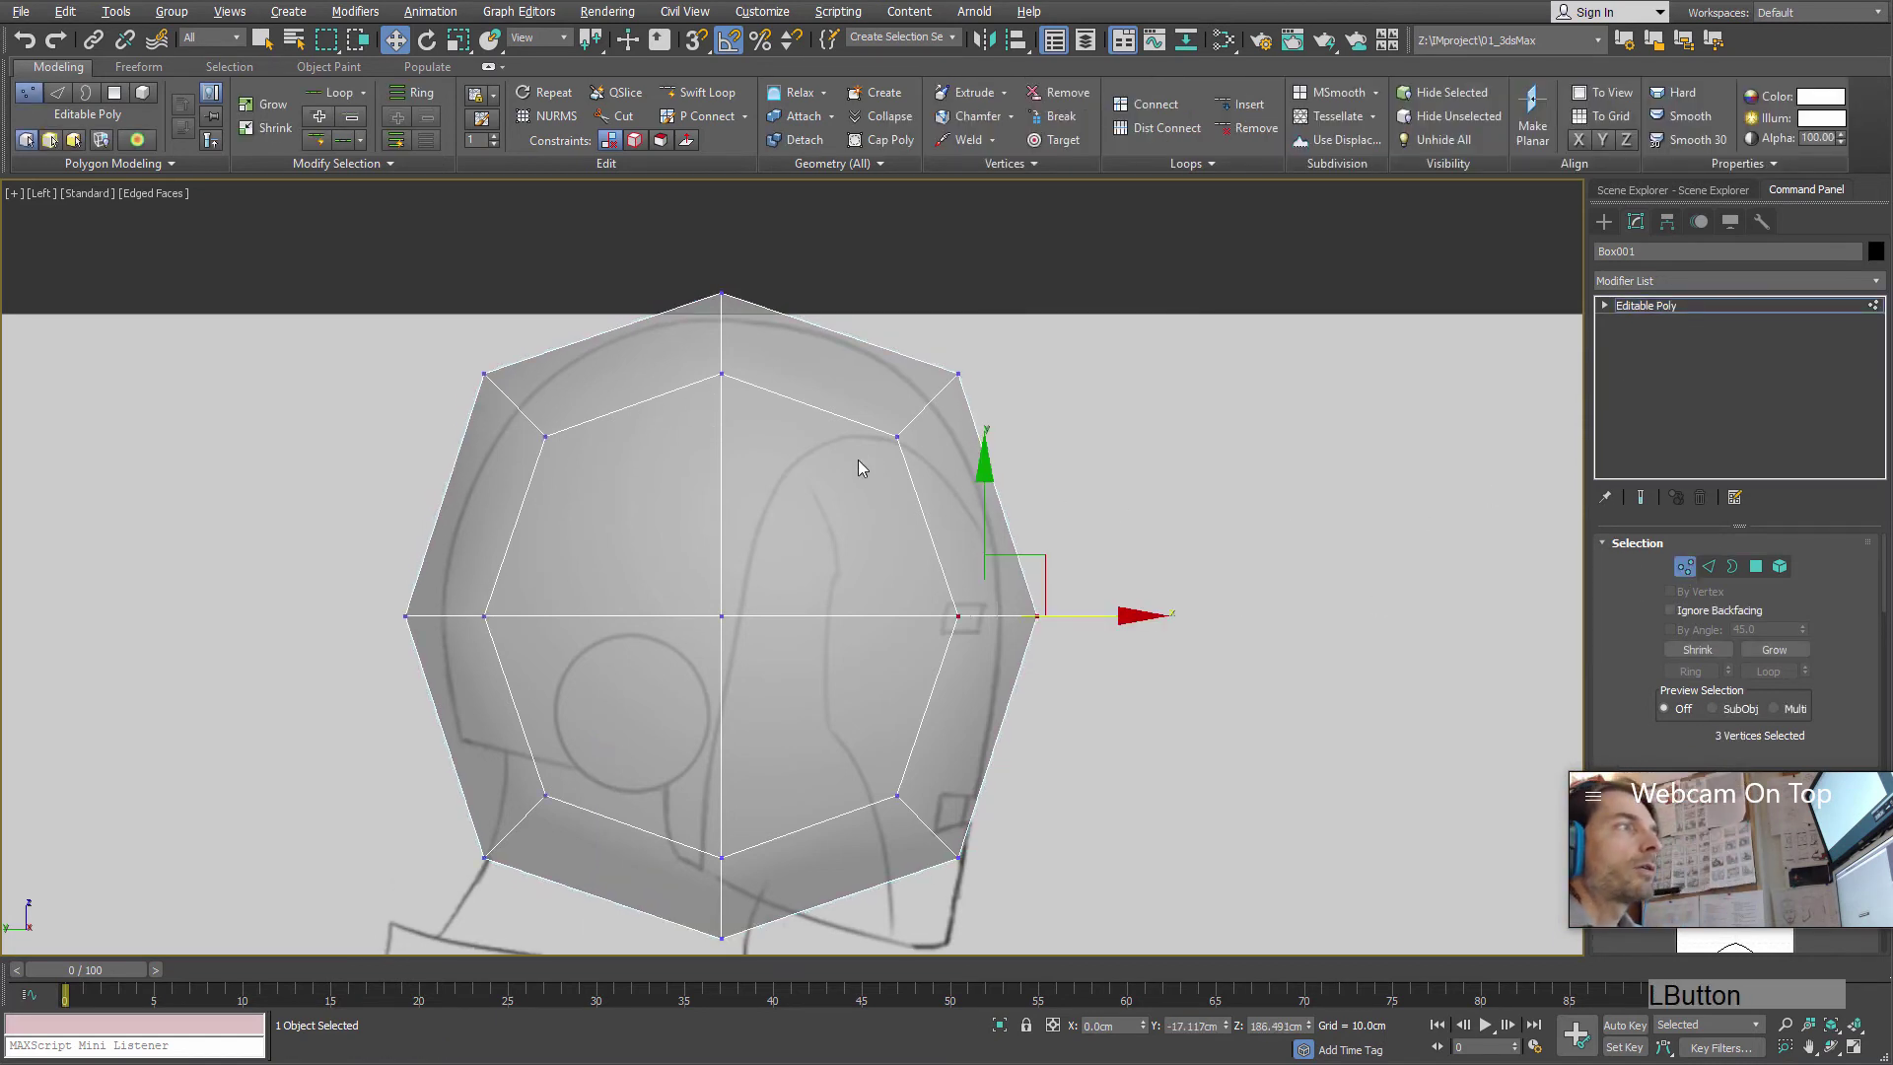
middle_click_drag(858, 460, 842, 405)
left_click_drag(683, 891, 703, 677)
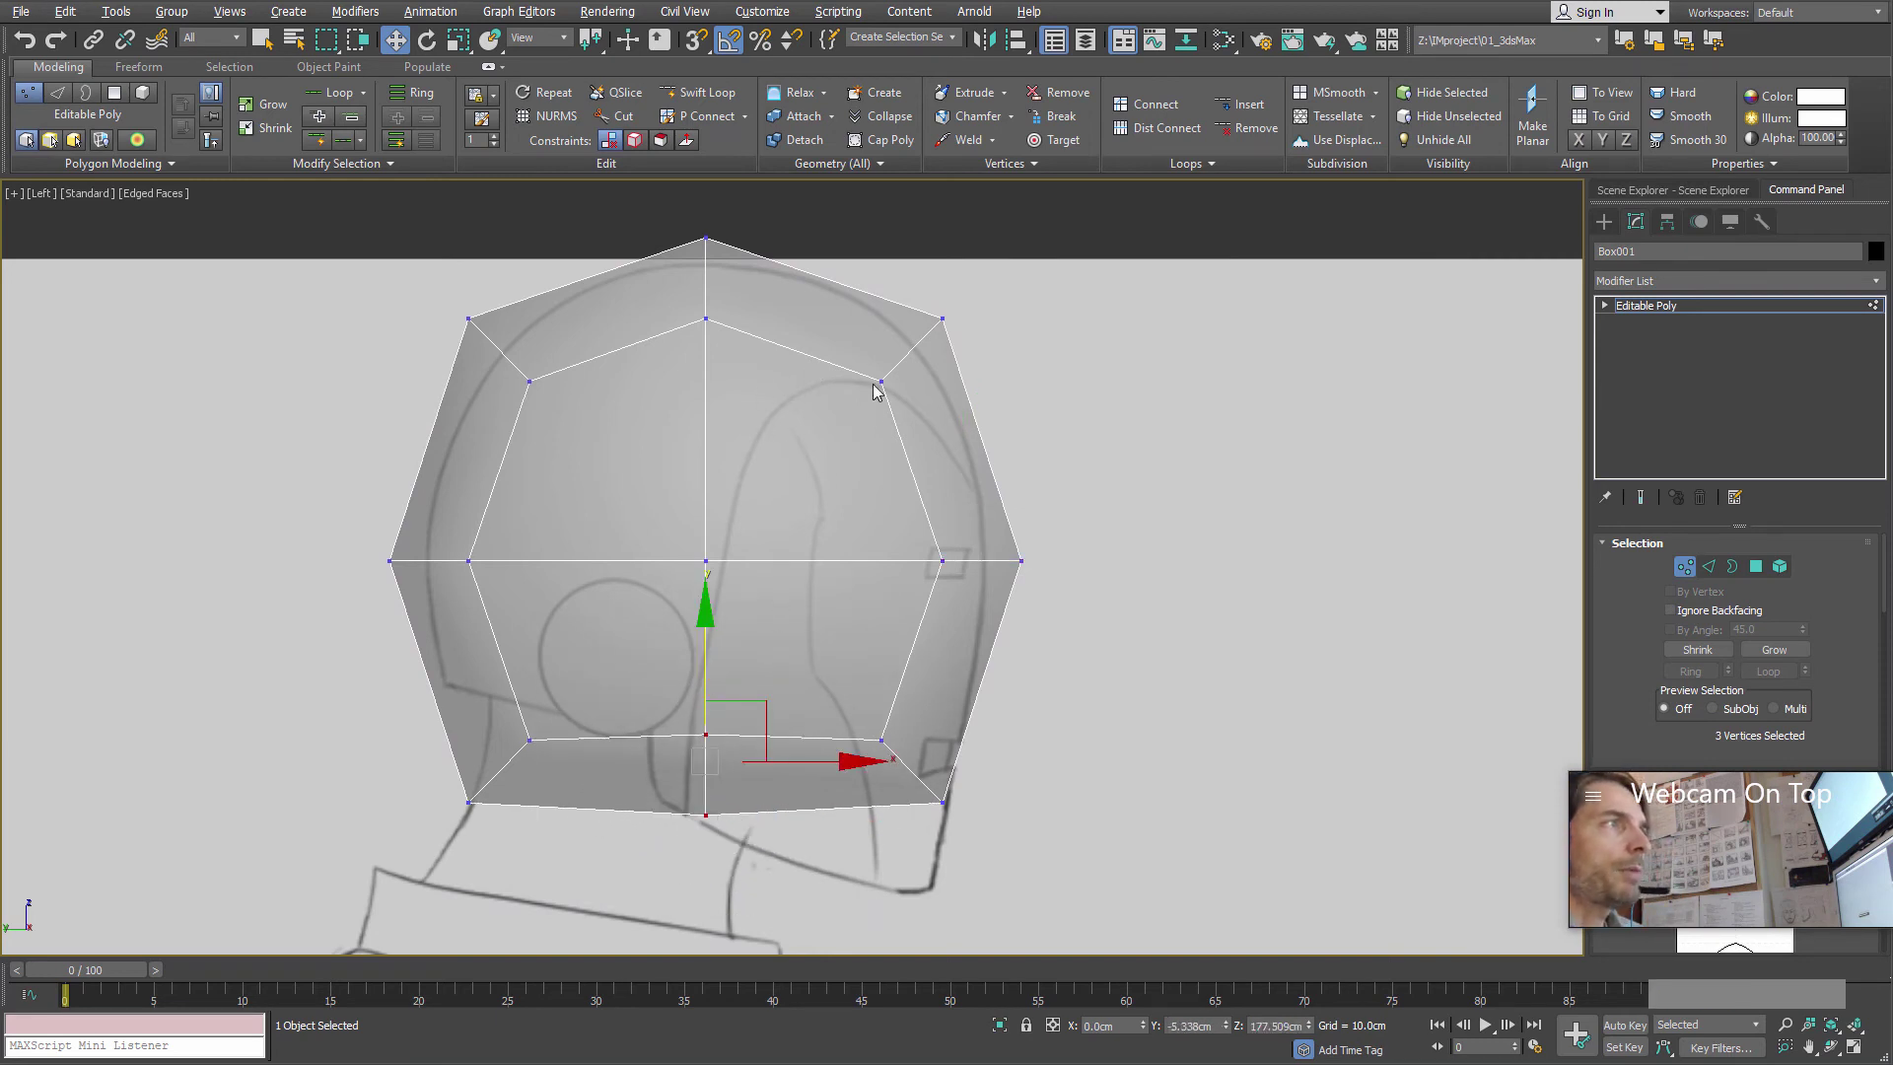